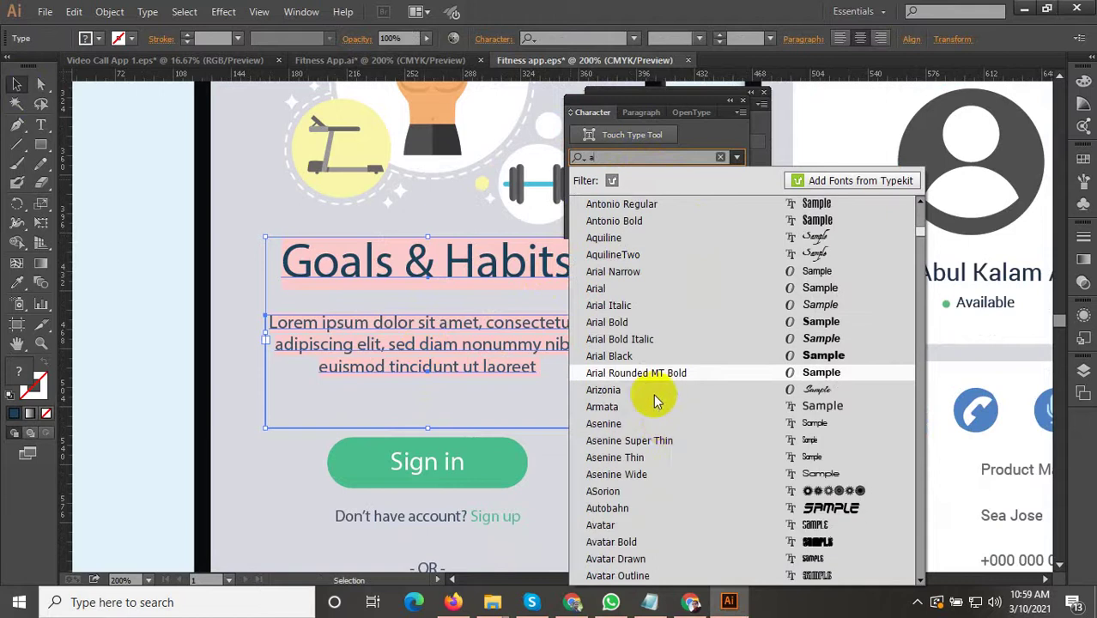
# Step: Set the font of the "Goals & Habits" heading and the paragraph beneath it to Arial, then deselect the text
pyautogui.click(639, 290)
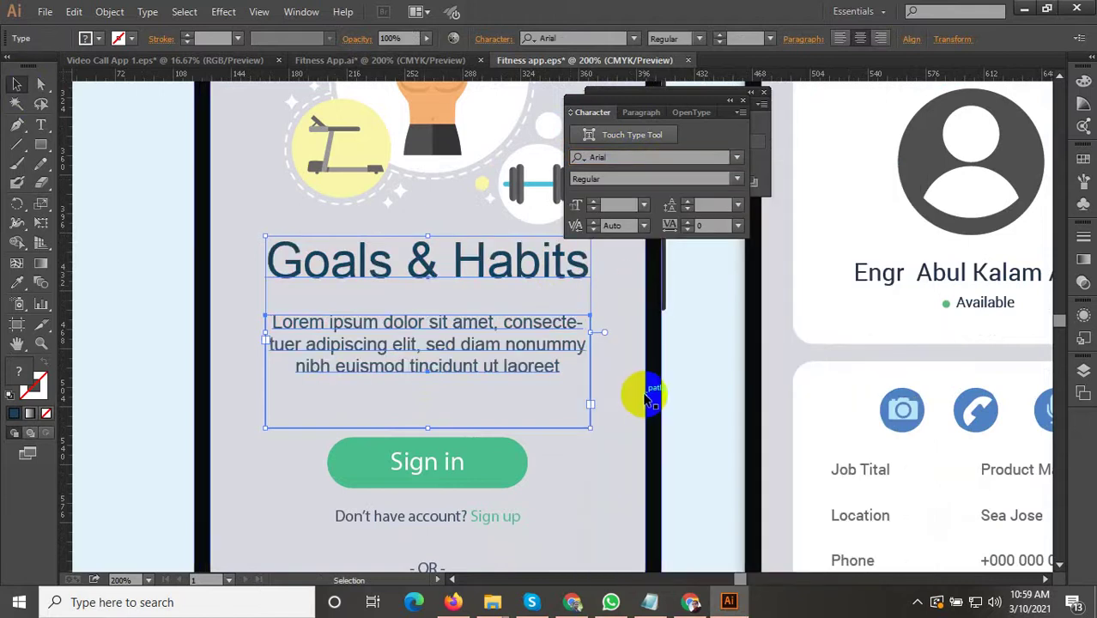
pyautogui.scroll(-3, 662, 392)
pyautogui.click(371, 393)
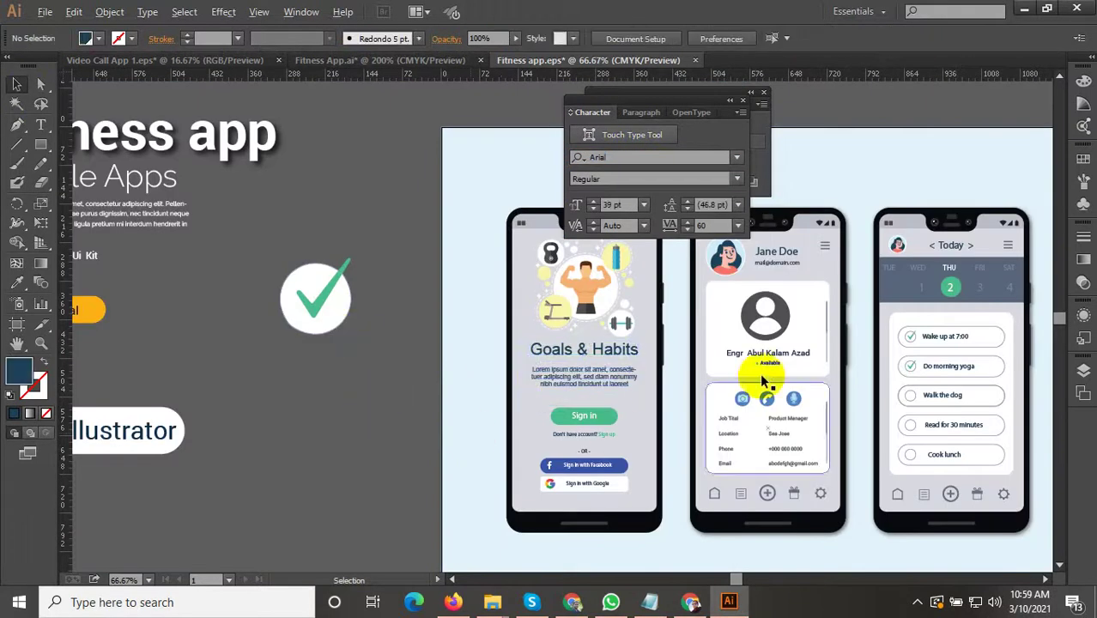
# Step: Examine the login screen's restyled text and the overall layout of the three phone screens
pyautogui.scroll(2, 760, 374)
pyautogui.scroll(-3, 378, 391)
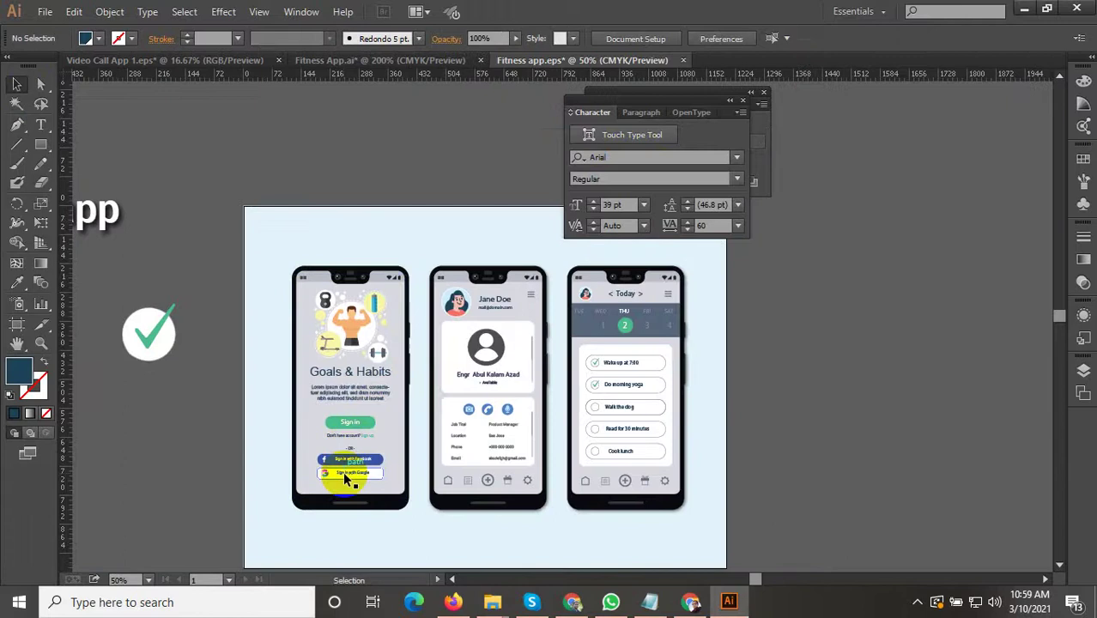
pyautogui.scroll(3, 377, 360)
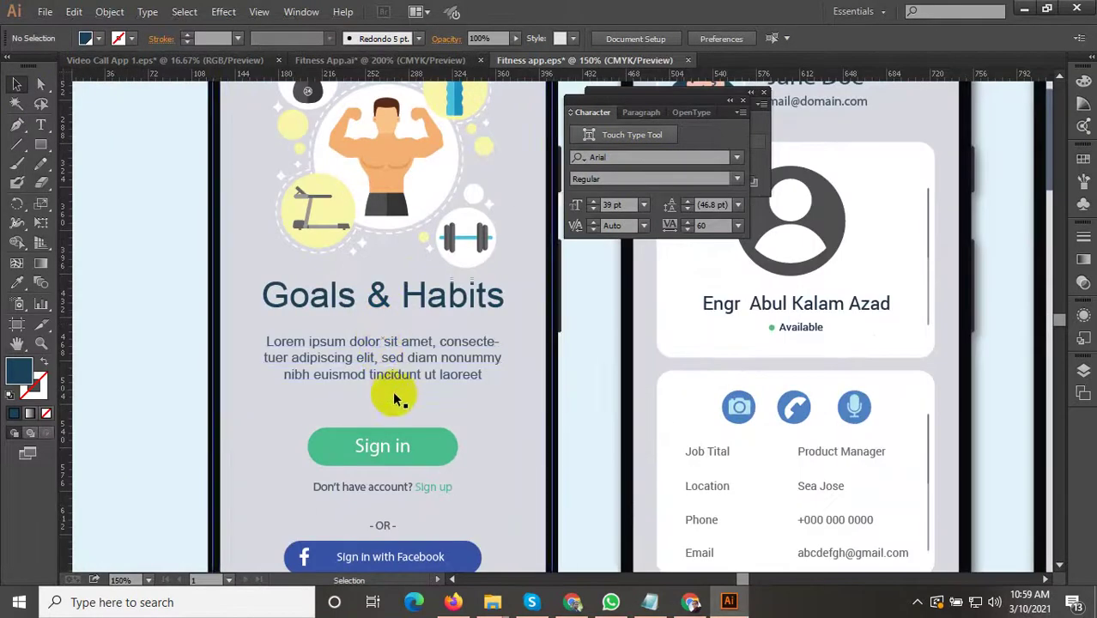
pyautogui.scroll(-3, 532, 388)
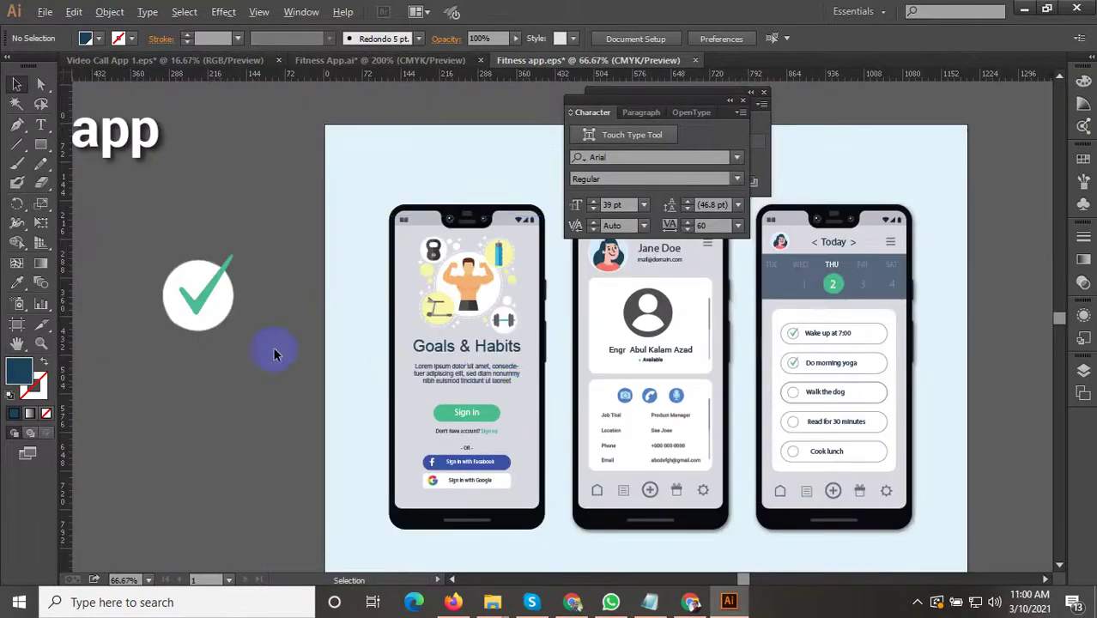
pyautogui.moveTo(275, 351); pyautogui.dragTo(350, 376)
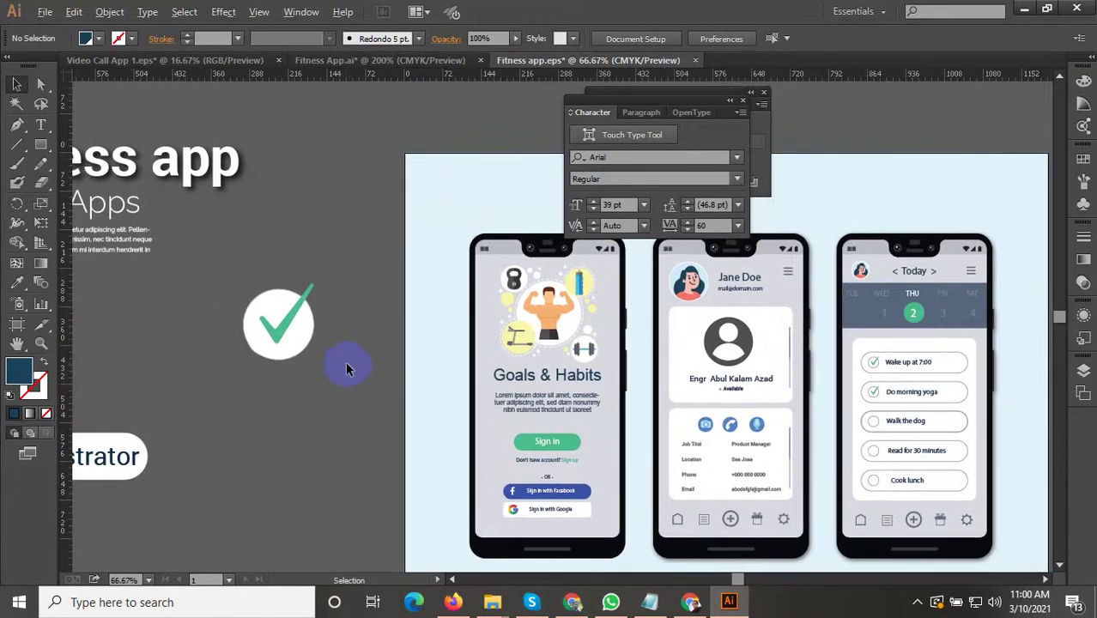
pyautogui.scroll(3, 576, 400)
pyautogui.scroll(-3, 672, 416)
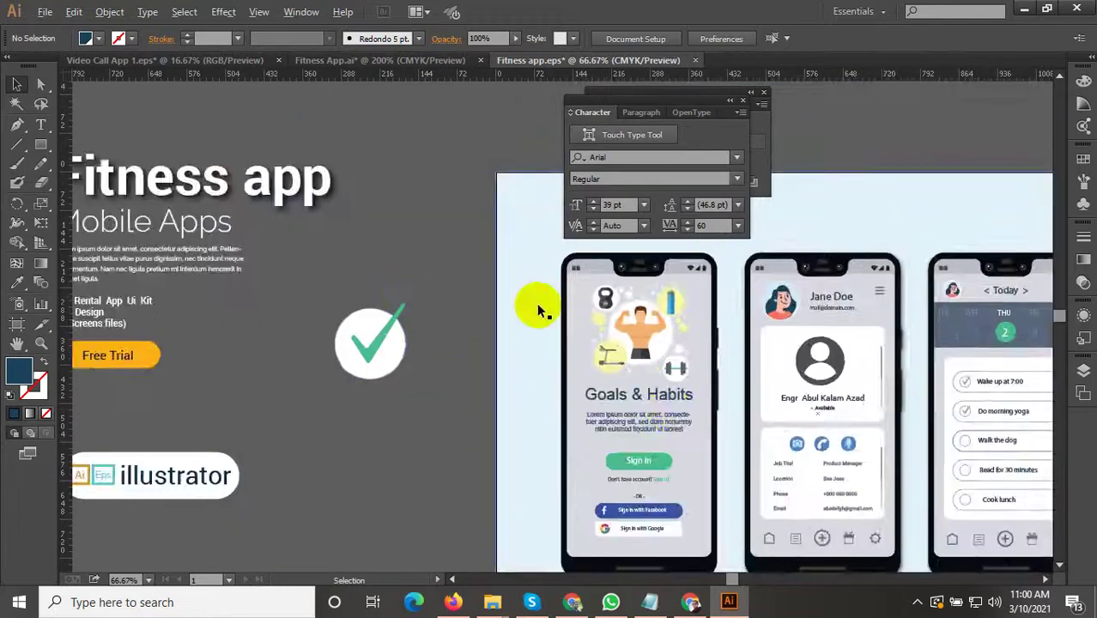
pyautogui.scroll(-1, 539, 307)
# Step: Copy the word "Fitness" from the large "Fitness app" title and exit the group's isolation
pyautogui.doubleClick(269, 209)
pyautogui.click(291, 212)
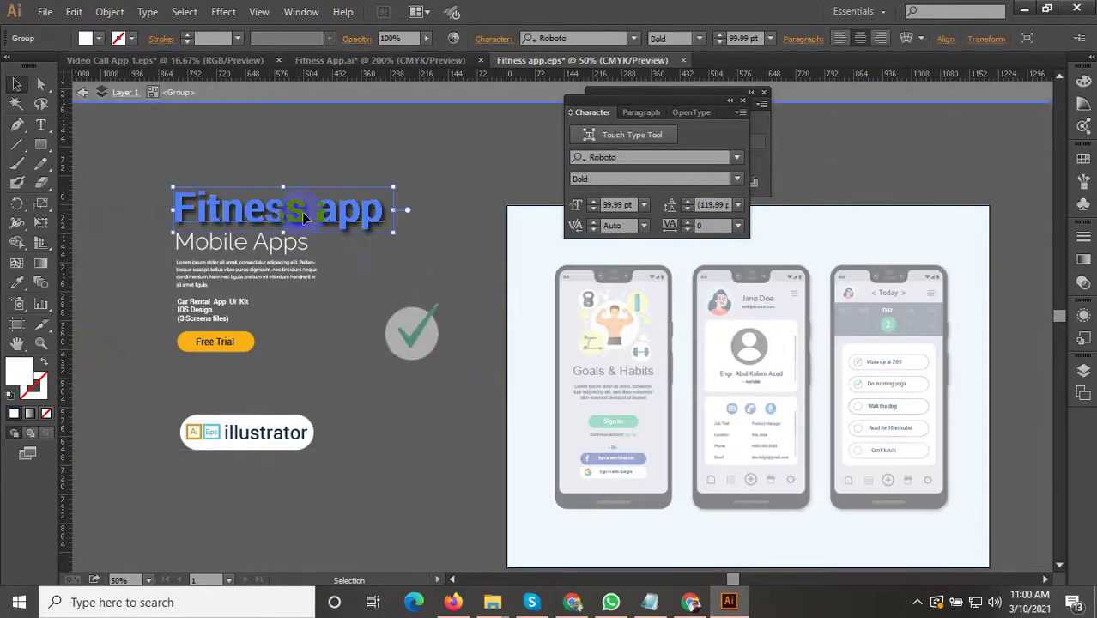
pyautogui.doubleClick(301, 211)
pyautogui.click(302, 213)
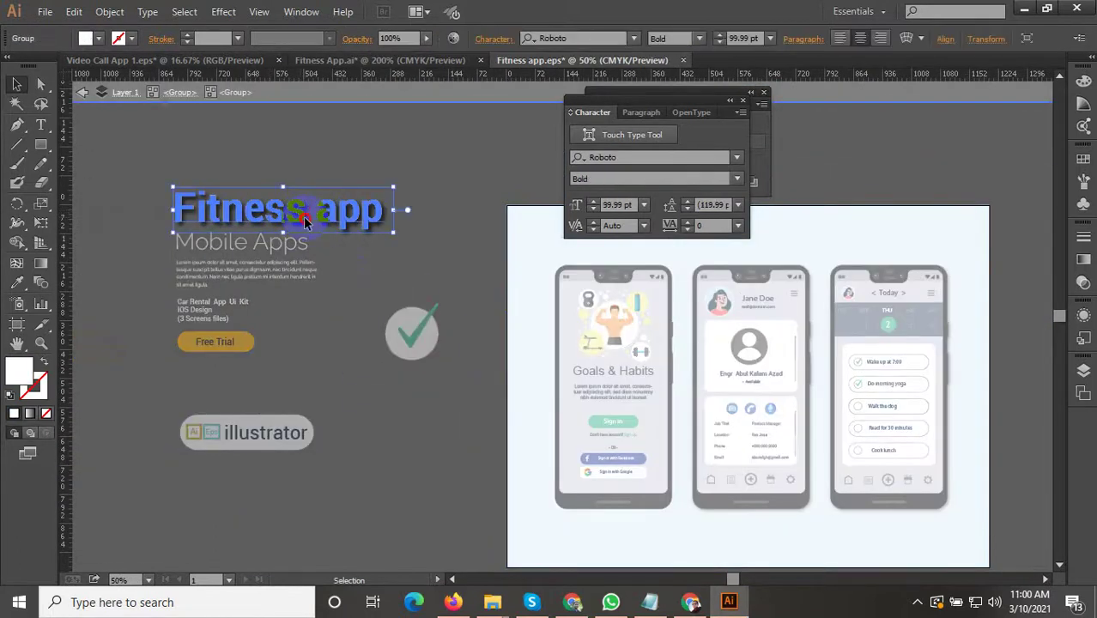
pyautogui.doubleClick(303, 216)
pyautogui.moveTo(307, 215); pyautogui.dragTo(199, 238)
pyautogui.hotkey('ctrl', 'c')
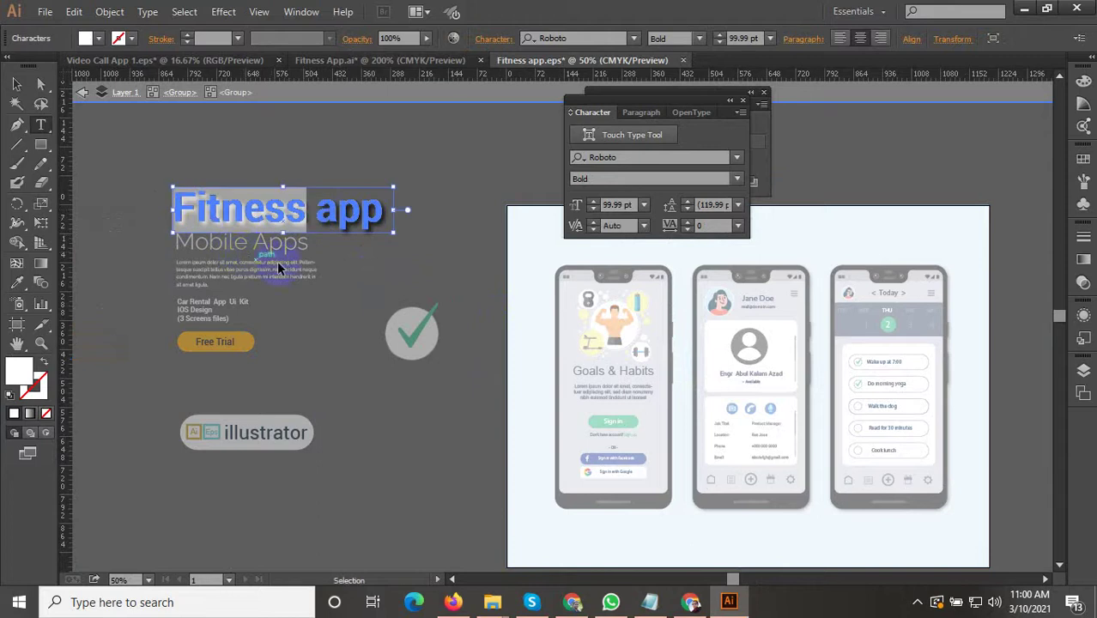
pyautogui.doubleClick(413, 256)
# Step: Try to replace "Goals" in the login screen's heading with the copied word "Fitness"
pyautogui.scroll(4, 609, 389)
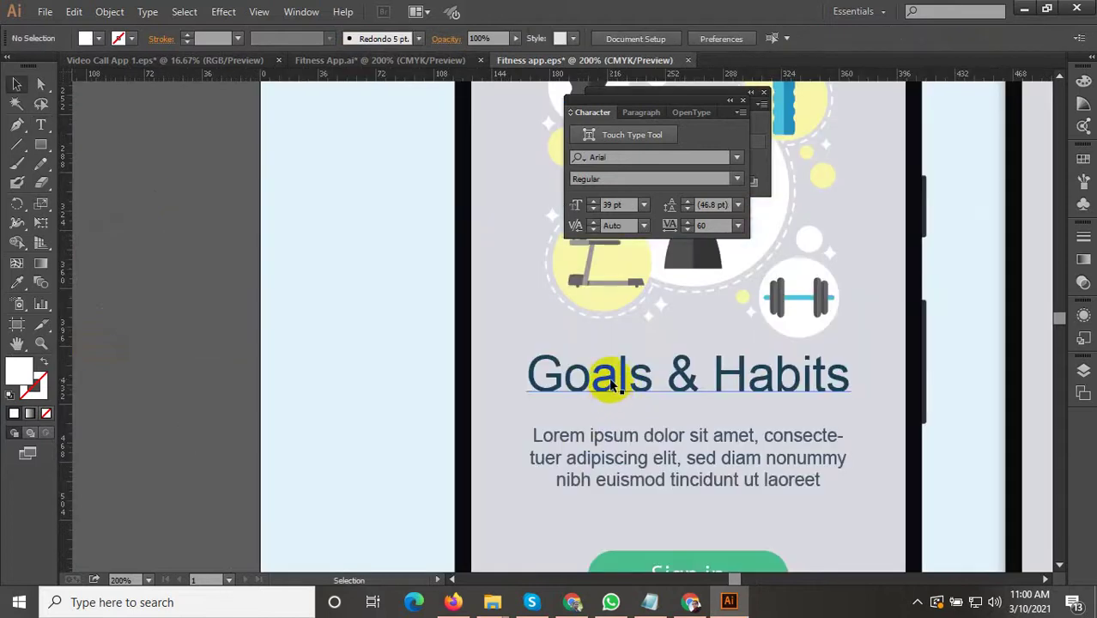
pyautogui.click(610, 380)
pyautogui.tripleClick(646, 380)
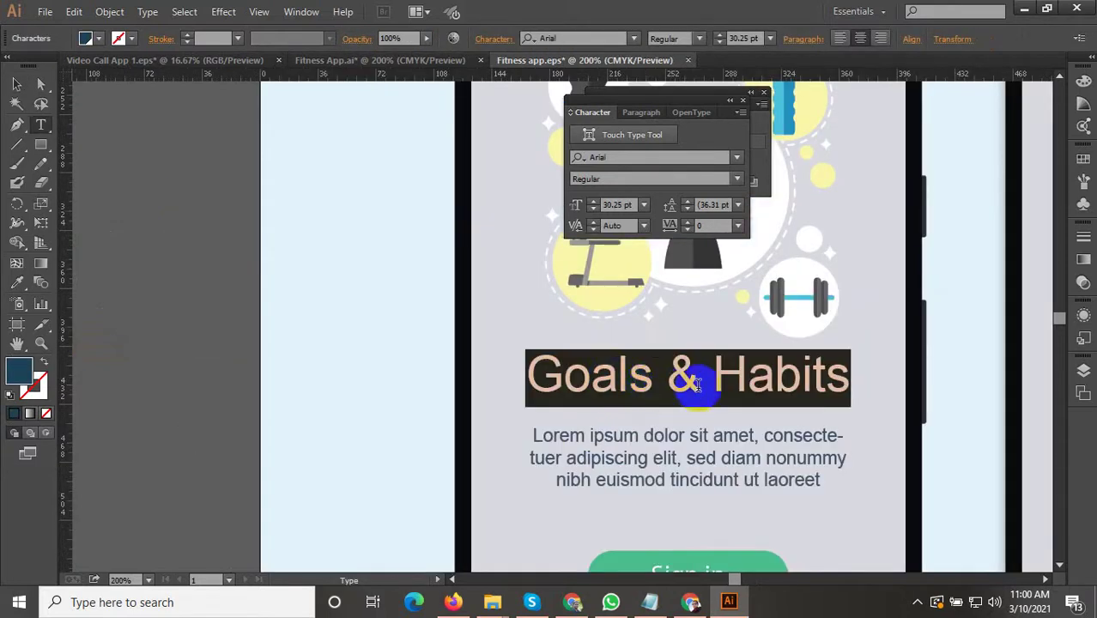
pyautogui.moveTo(712, 378); pyautogui.dragTo(861, 370)
pyautogui.click(652, 377)
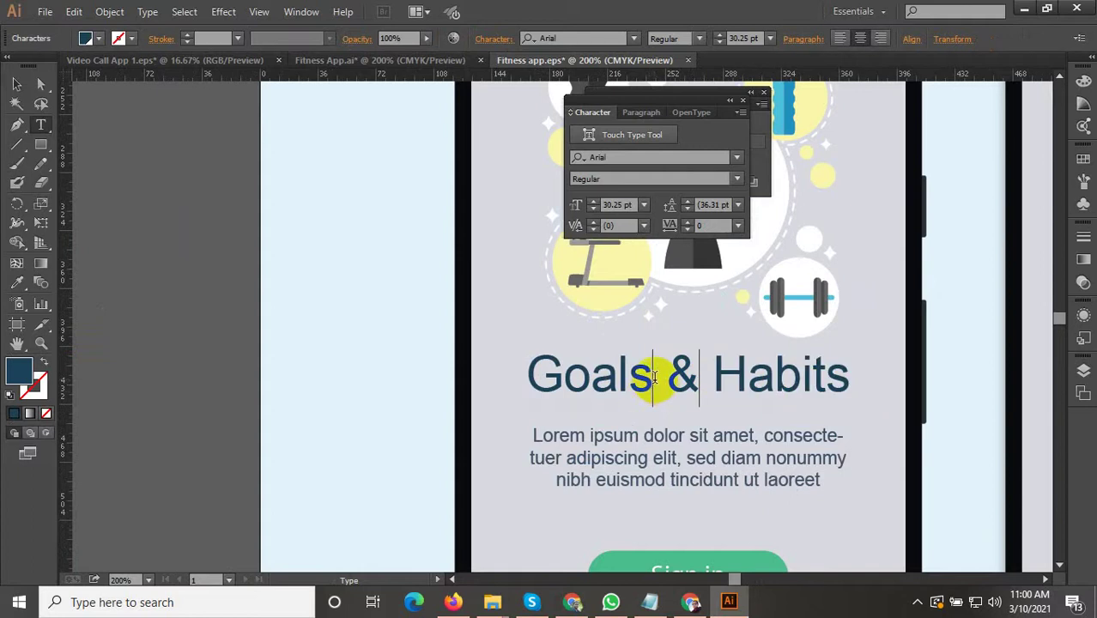
pyautogui.moveTo(654, 377); pyautogui.dragTo(473, 387)
pyautogui.hotkey('ctrl', 'v')
pyautogui.hotkey('ctrl', 'z')
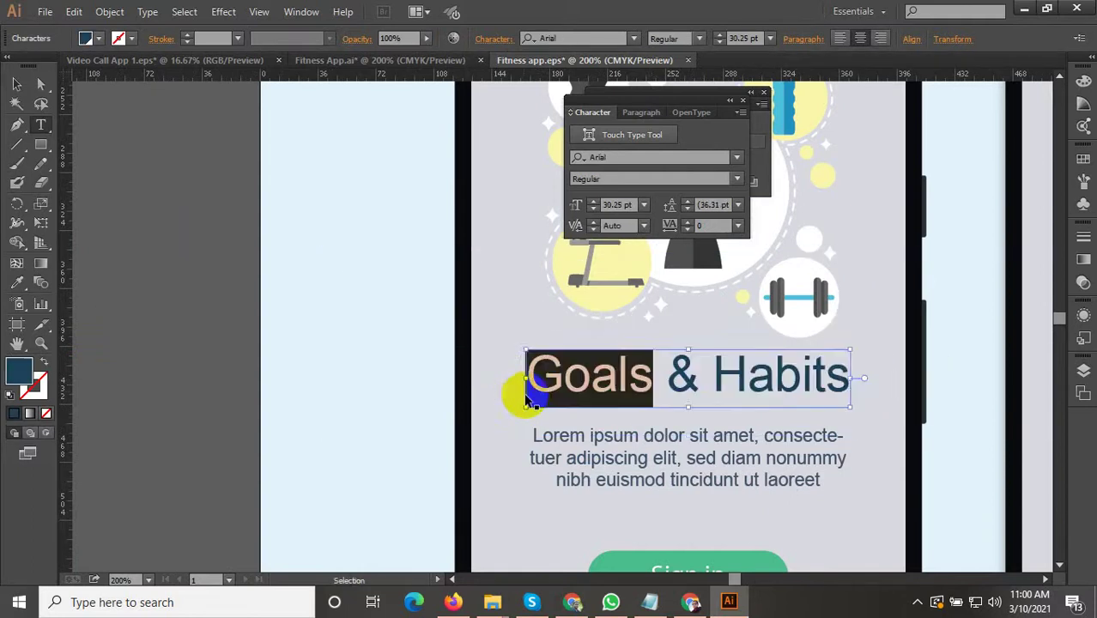
pyautogui.click(338, 243)
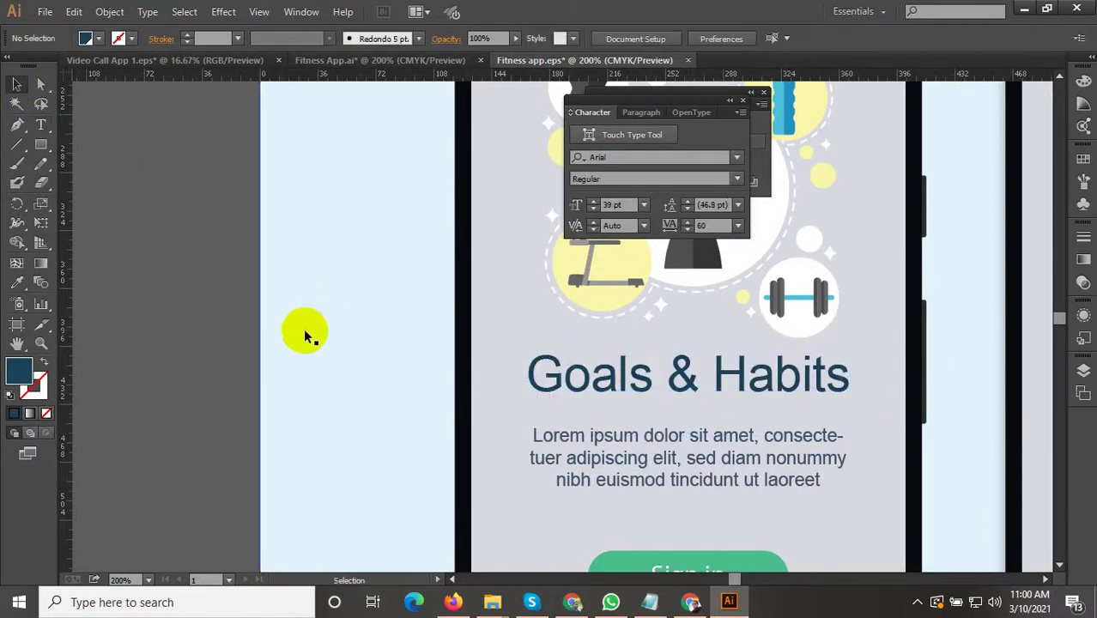
# Step: Change the word "Goals" in the login screen's heading to "Fitness" so it reads "Fitness & Habits", and deselect it
pyautogui.scroll(-3, 304, 332)
pyautogui.moveTo(297, 366); pyautogui.dragTo(275, 341)
pyautogui.scroll(3, 456, 351)
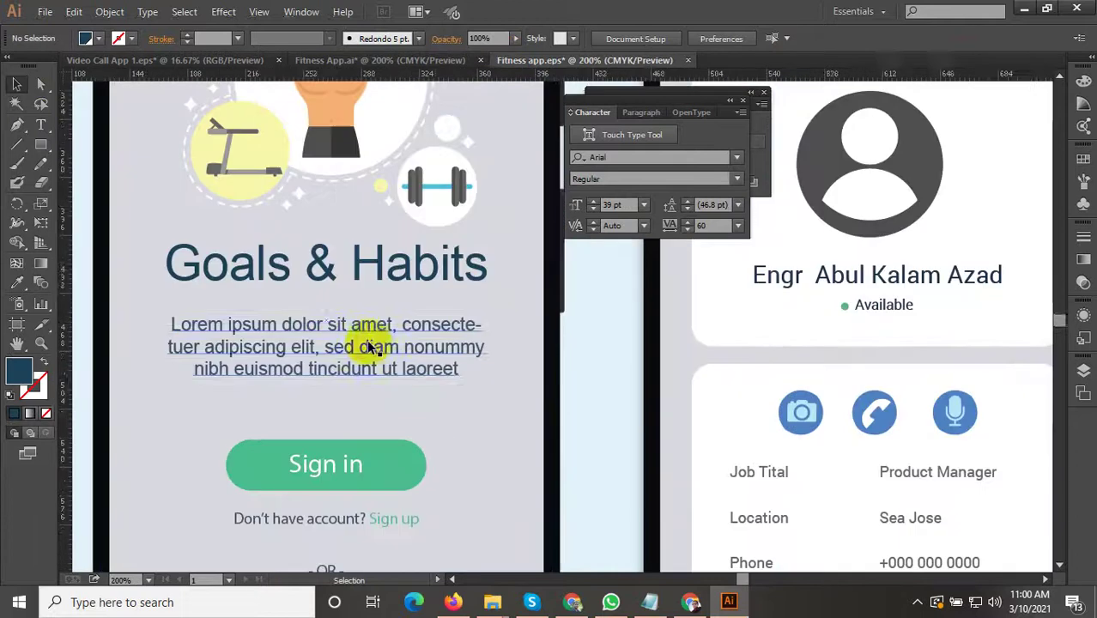
pyautogui.scroll(-3, 534, 350)
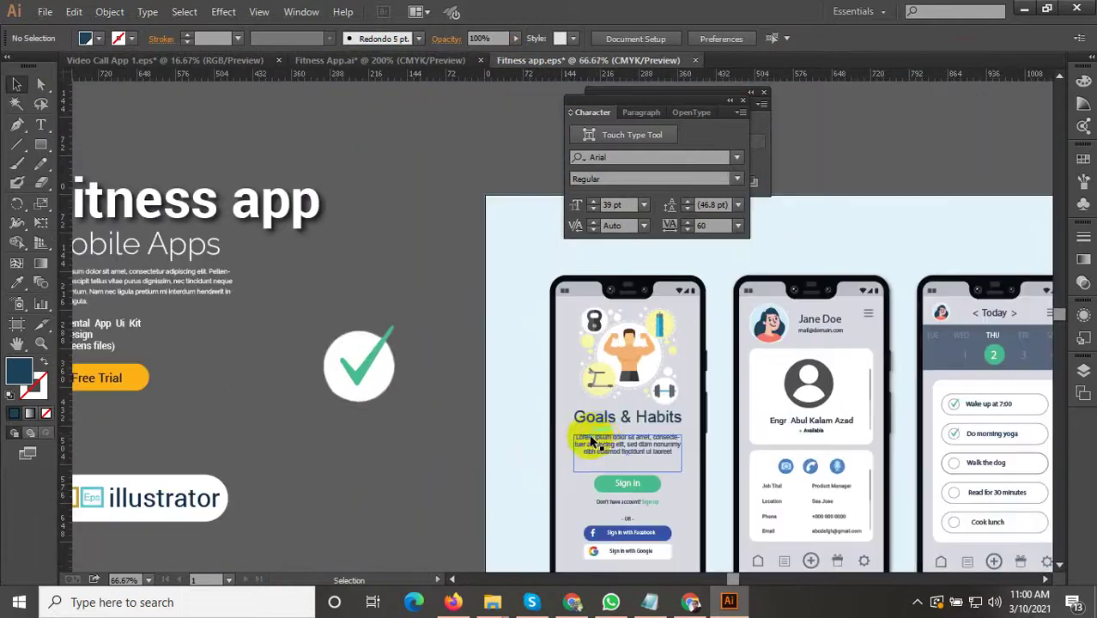
pyautogui.moveTo(489, 412); pyautogui.dragTo(626, 415)
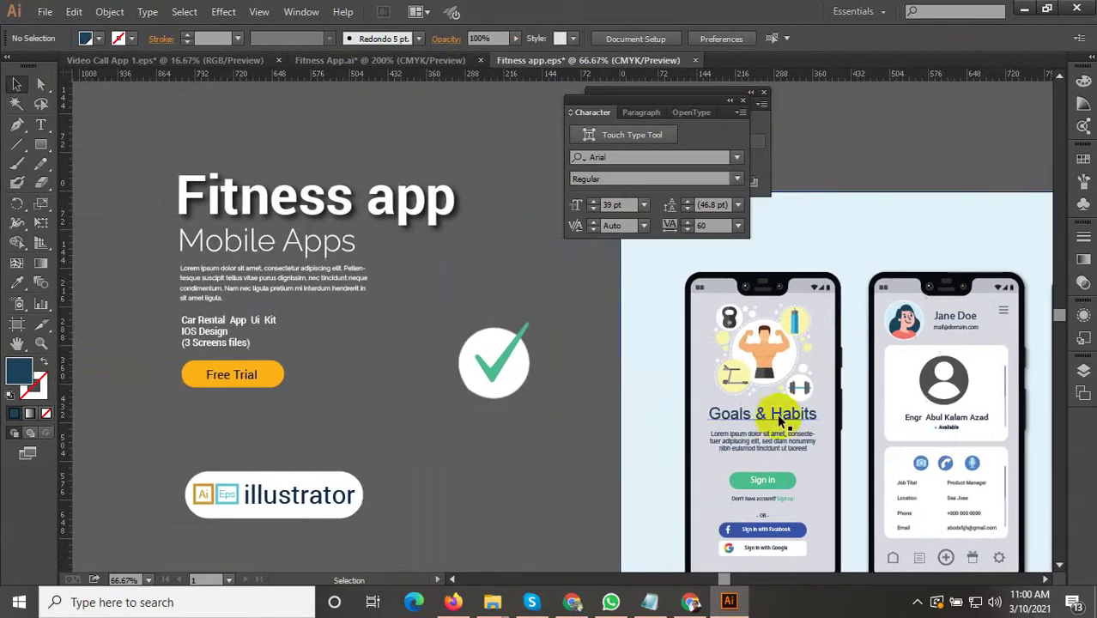
pyautogui.tripleClick(771, 414)
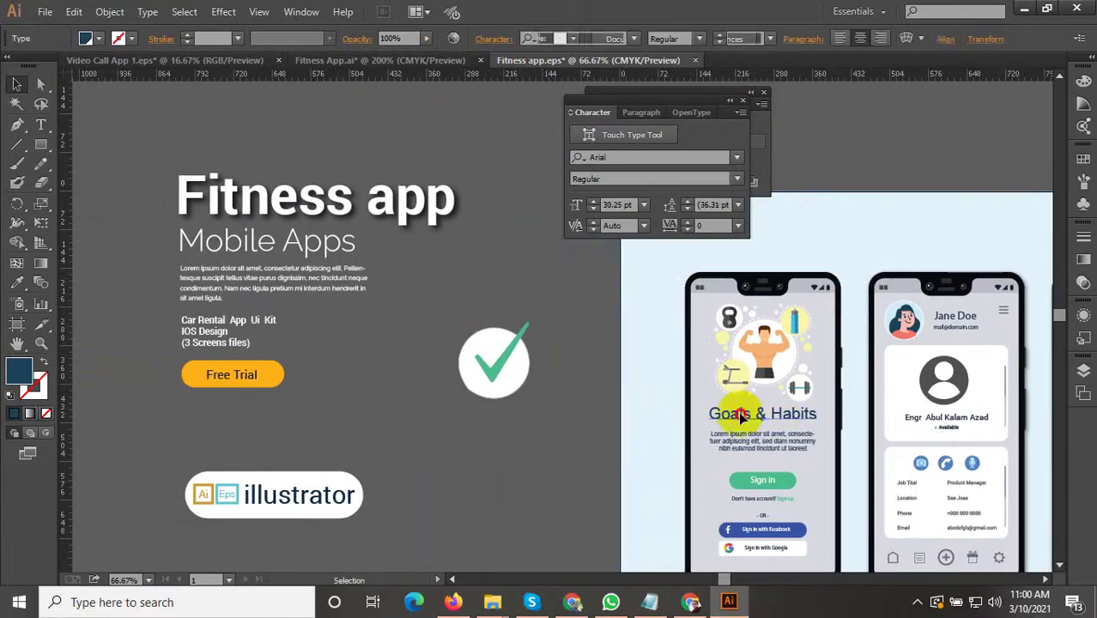
pyautogui.moveTo(753, 414); pyautogui.dragTo(672, 421)
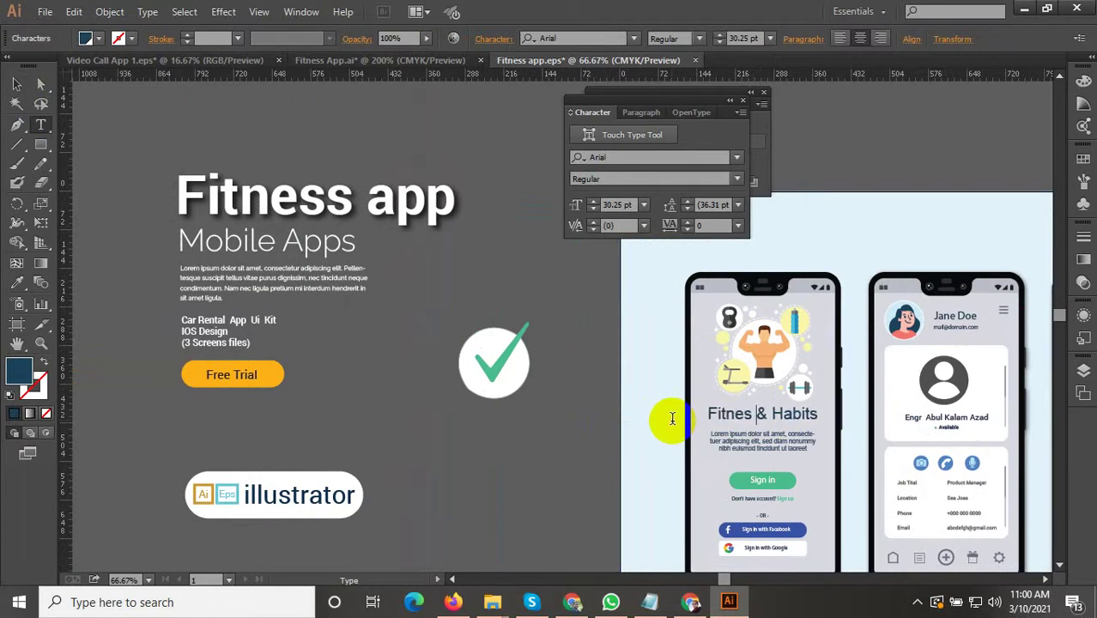
pyautogui.scroll(3, 895, 417)
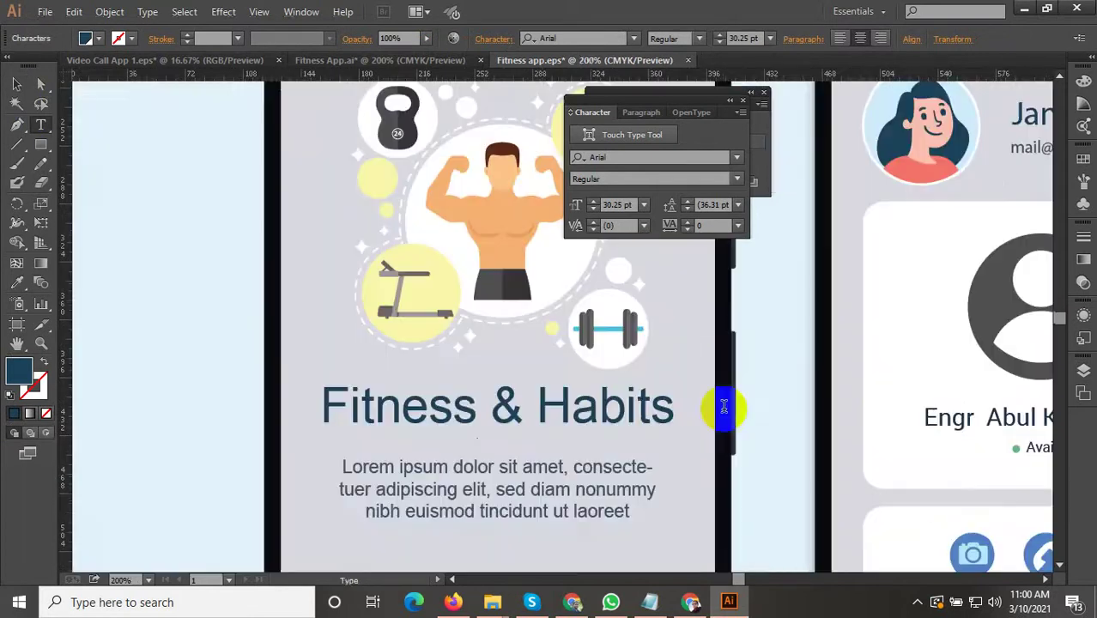
pyautogui.scroll(-2, 179, 329)
pyautogui.click(16, 84)
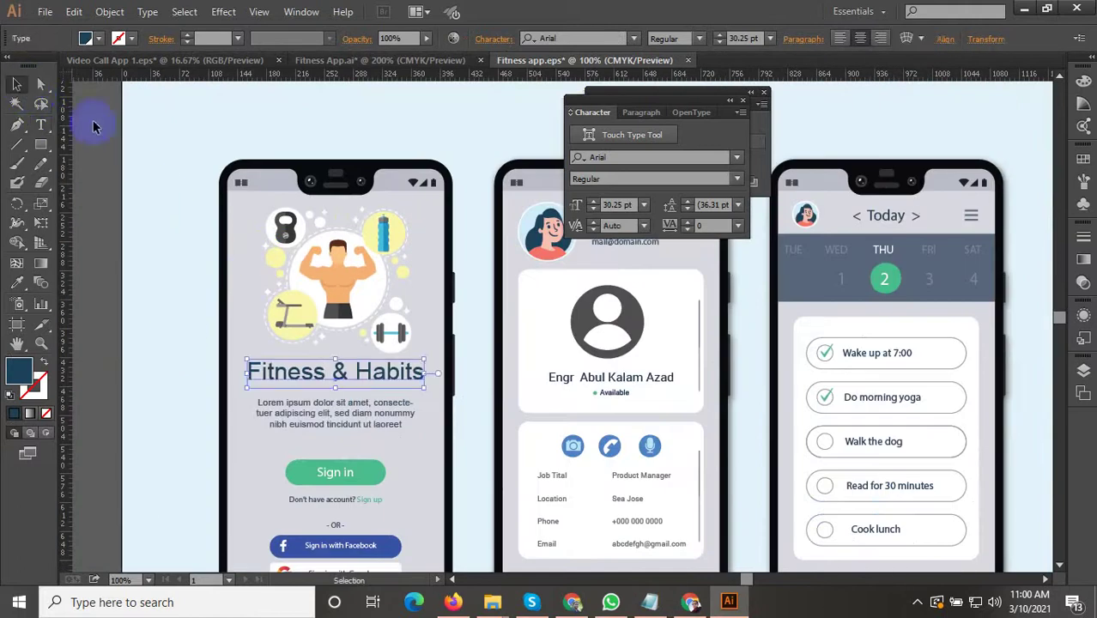
pyautogui.click(116, 129)
# Step: Examine the middle phone's profile and contact details cards alongside the other two screens
pyautogui.scroll(-2, 506, 429)
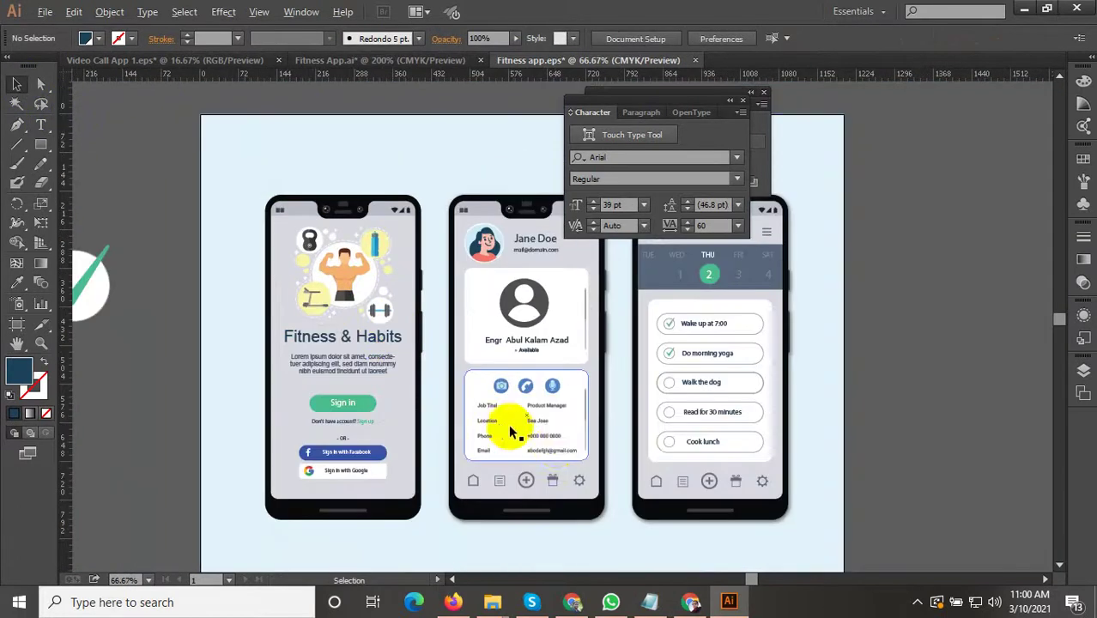
pyautogui.scroll(4, 533, 438)
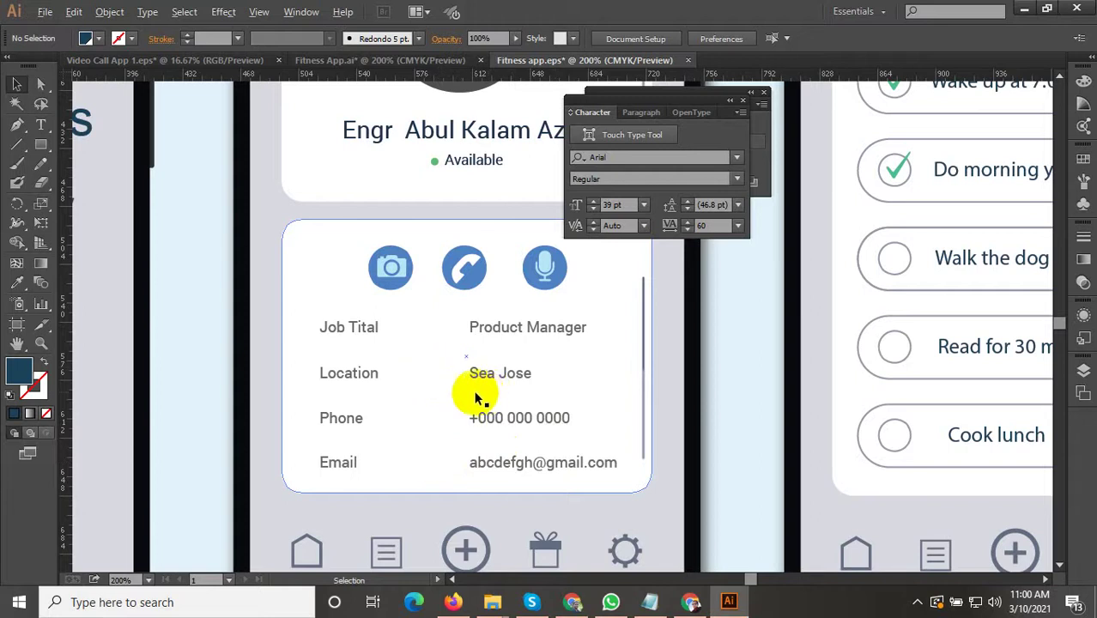
pyautogui.scroll(-2, 477, 397)
pyautogui.scroll(2, 470, 443)
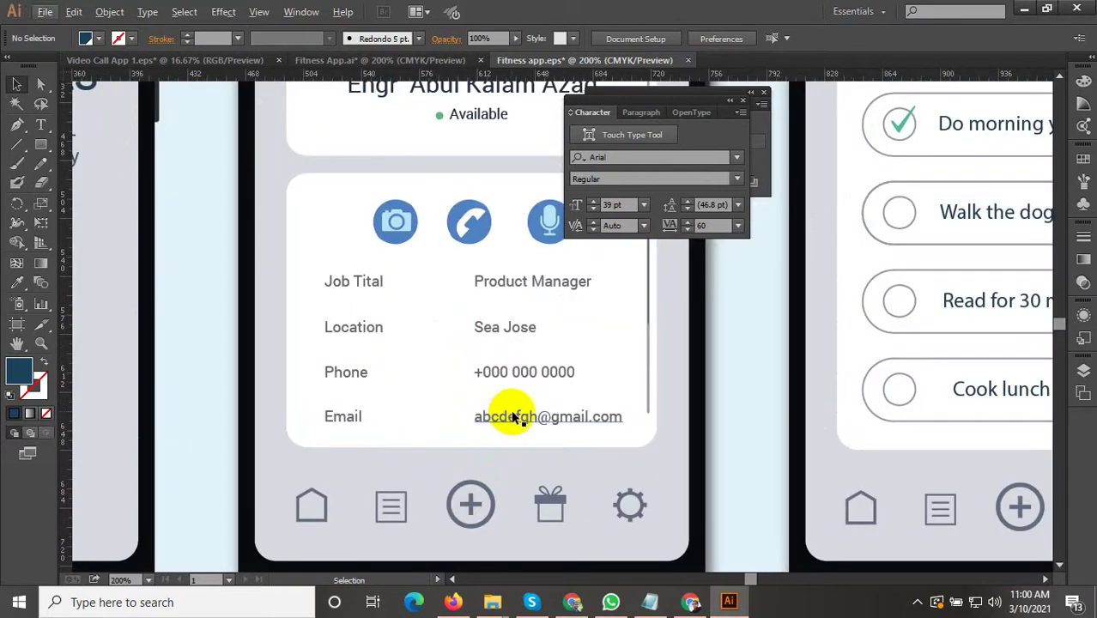
pyautogui.scroll(-2, 515, 418)
pyautogui.scroll(-2, 515, 418)
pyautogui.scroll(4, 484, 410)
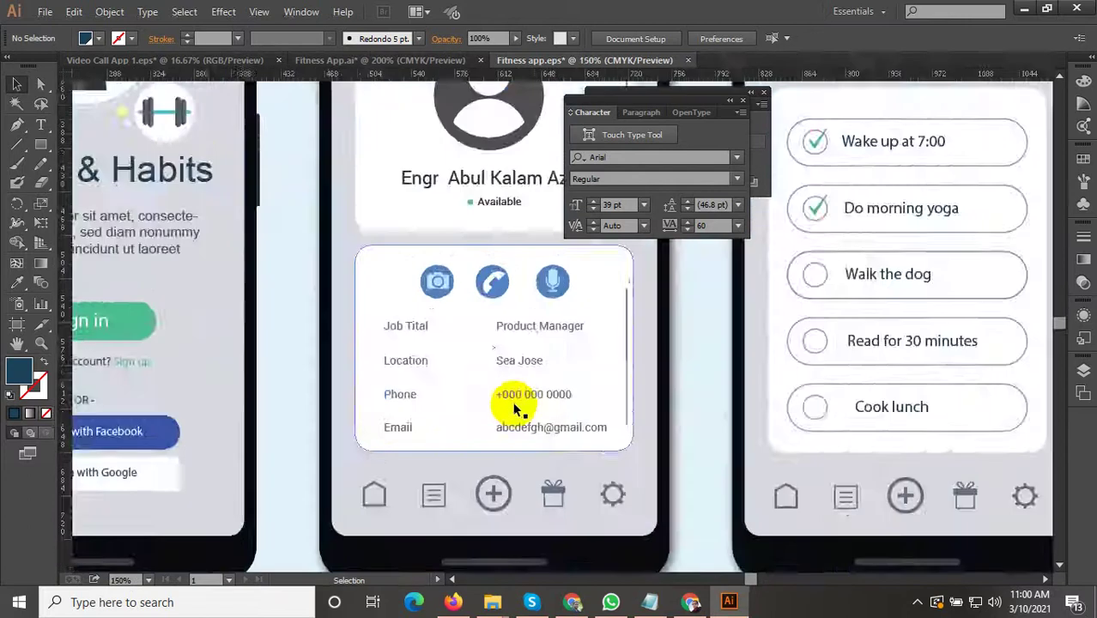
pyautogui.scroll(-2, 500, 458)
pyautogui.scroll(-2, 536, 460)
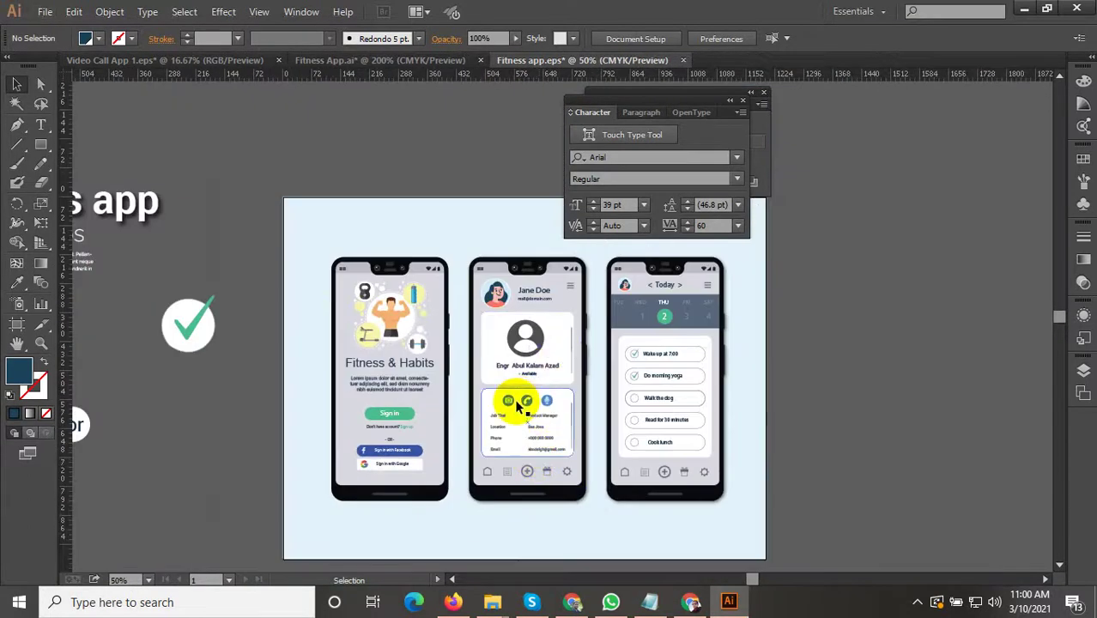
pyautogui.scroll(2, 549, 391)
pyautogui.click(541, 378)
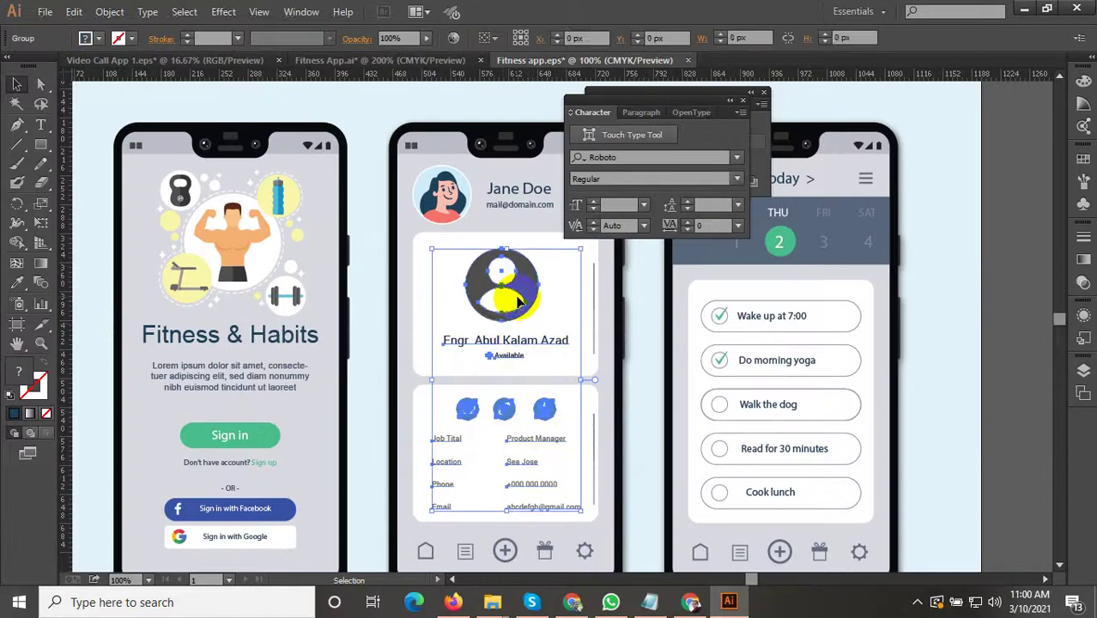
pyautogui.scroll(-2, 533, 322)
pyautogui.scroll(-2, 661, 373)
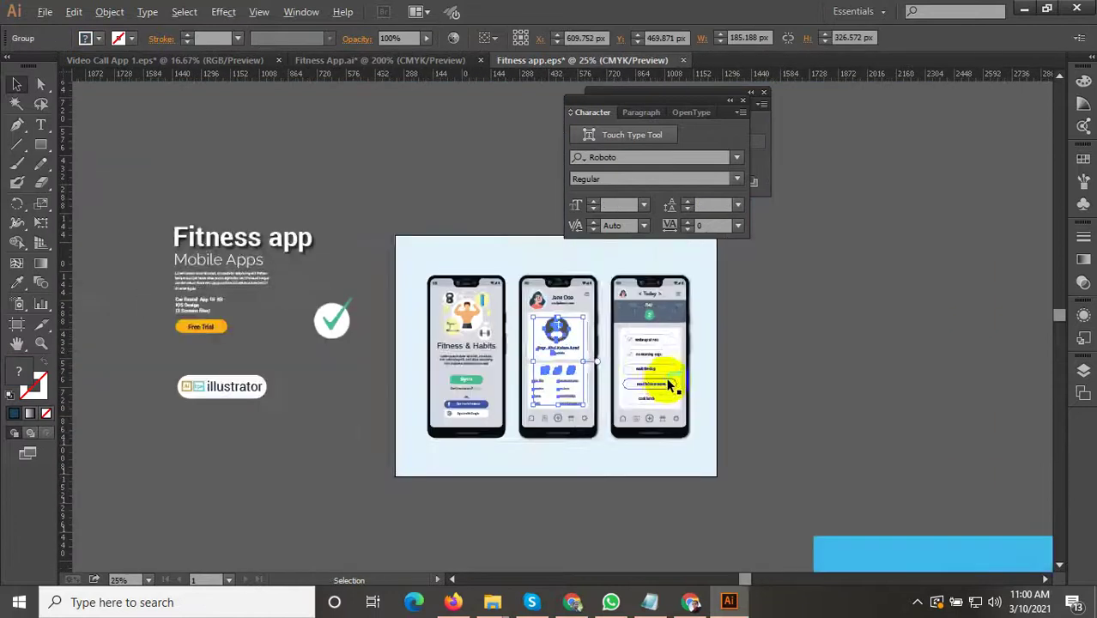
# Step: In Fitness App.ai, select both the morning workout list screen and the plank timer screen
pyautogui.click(379, 68)
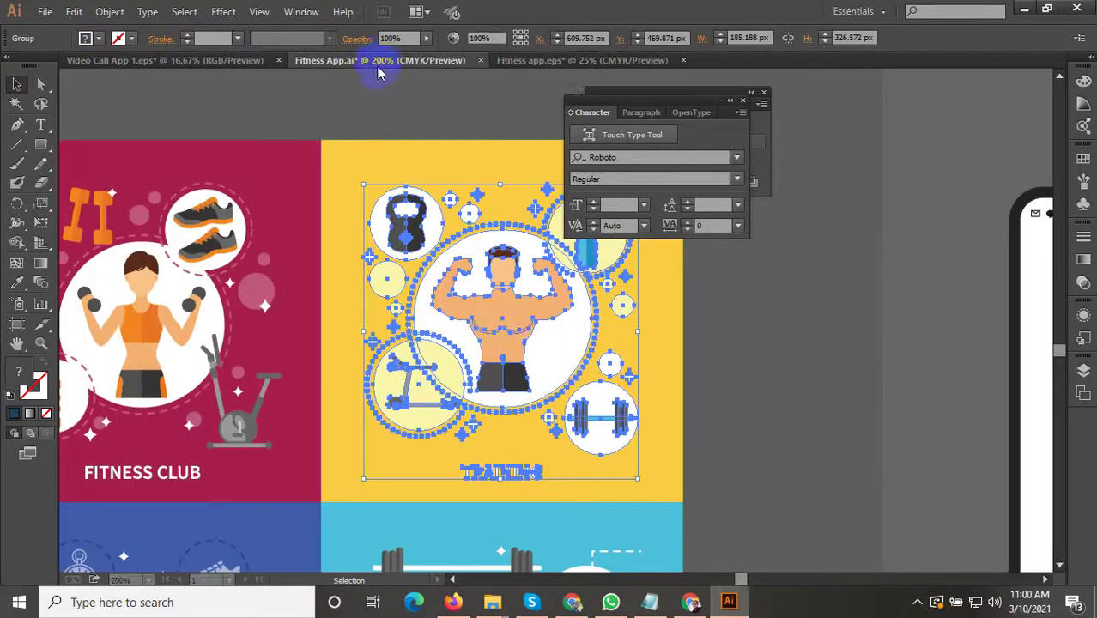
pyautogui.scroll(-3, 595, 365)
pyautogui.click(612, 401)
pyautogui.moveTo(589, 398); pyautogui.dragTo(246, 355)
pyautogui.scroll(2, 460, 357)
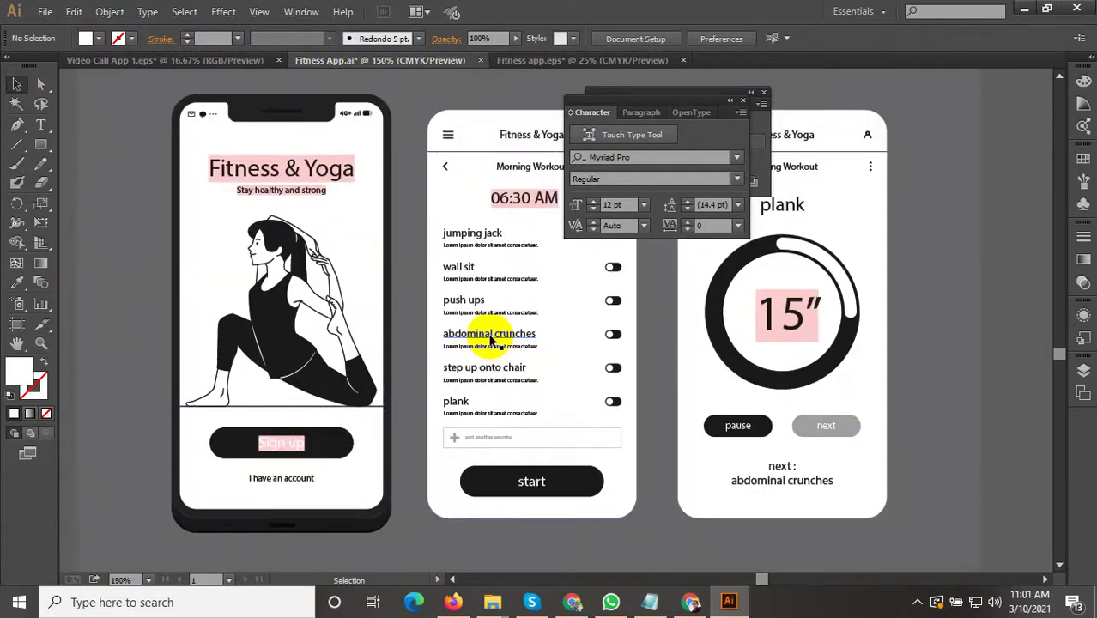
pyautogui.click(484, 335)
pyautogui.scroll(-1, 413, 370)
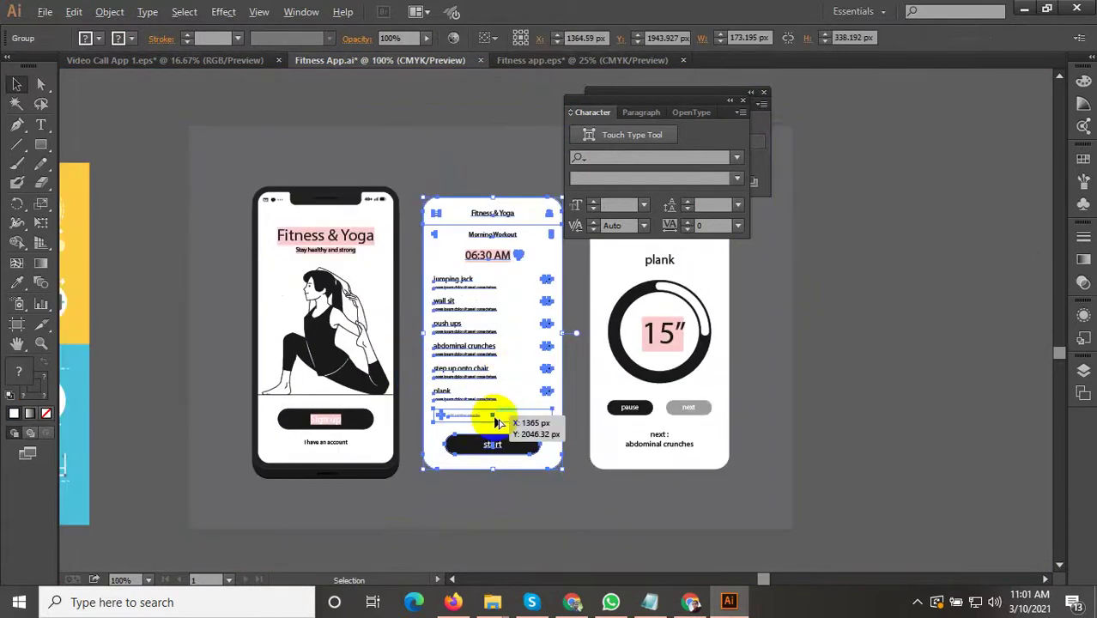
pyautogui.scroll(1, 490, 418)
pyautogui.scroll(-2, 491, 420)
pyautogui.moveTo(744, 444); pyautogui.dragTo(457, 305)
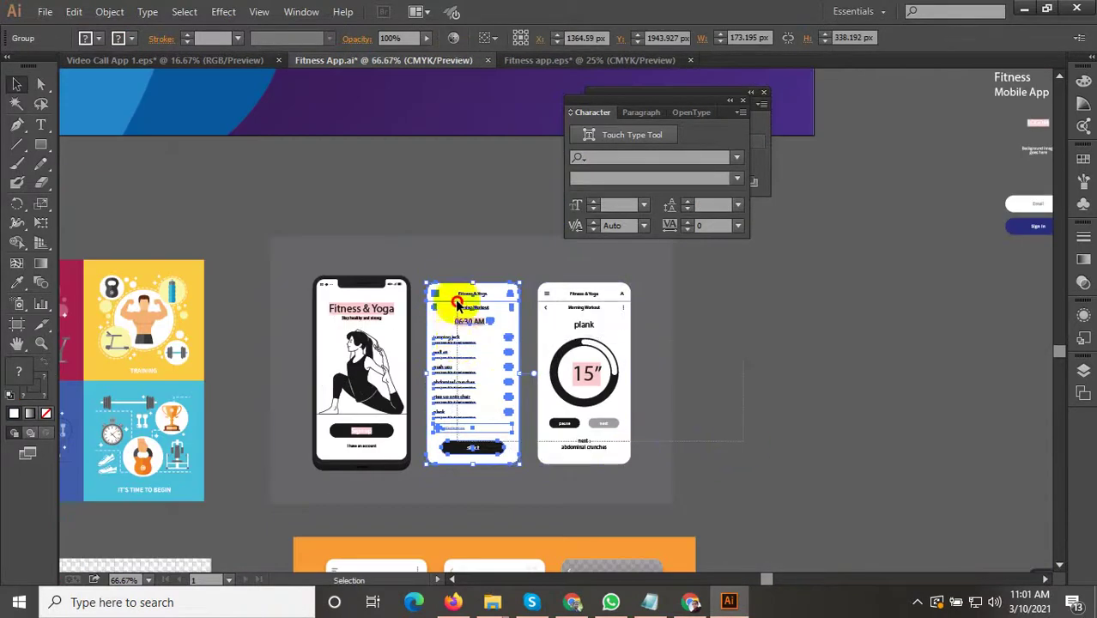
pyautogui.moveTo(460, 238); pyautogui.dragTo(459, 247)
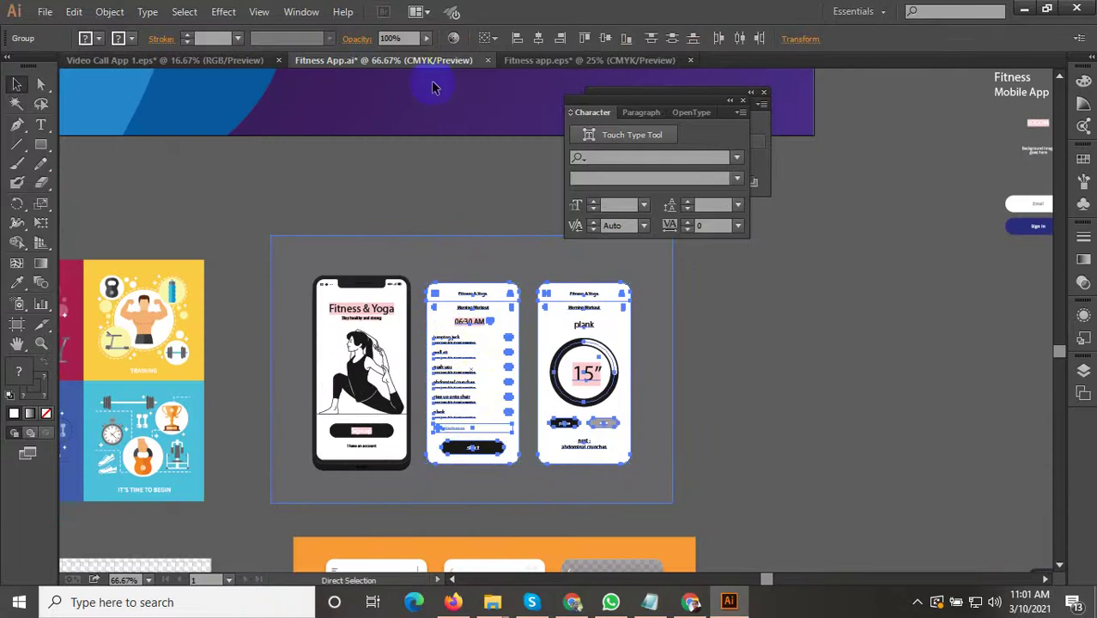
# Step: Paste the copied workout list and plank timer screens into Fitness app.eps and place them beside the artboard
pyautogui.click(530, 67)
pyautogui.moveTo(667, 356); pyautogui.dragTo(399, 342)
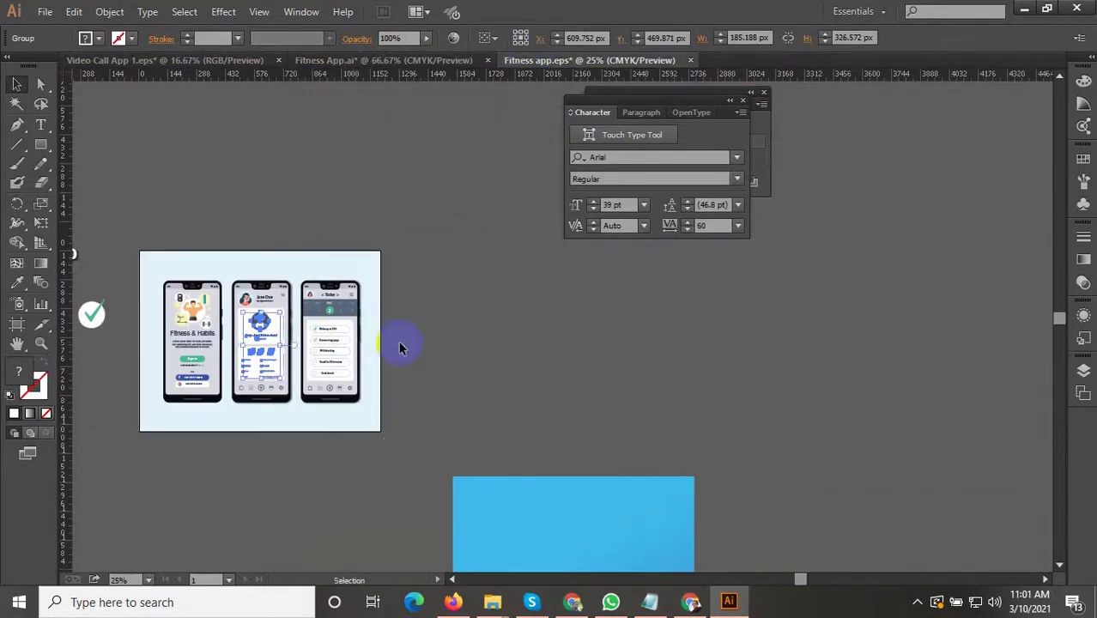
pyautogui.hotkey('ctrl', 'v')
pyautogui.moveTo(436, 376); pyautogui.dragTo(564, 395)
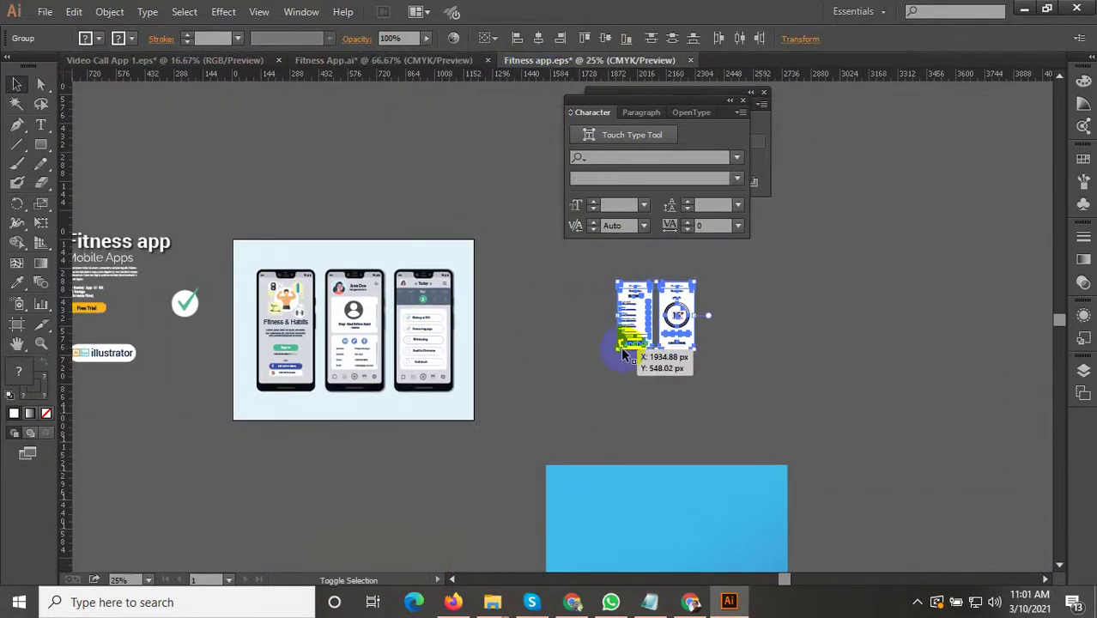
# Step: Enlarge the two pasted reference screens to roughly the phones' height beside the artboard, and deselect them
pyautogui.moveTo(619, 352); pyautogui.dragTo(515, 439)
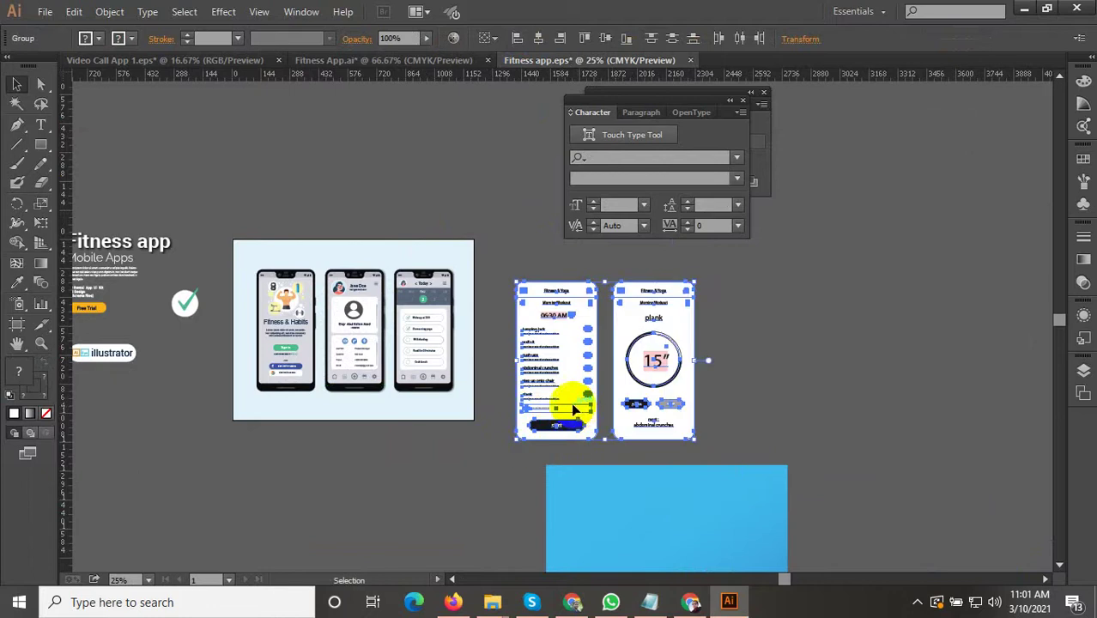
pyautogui.moveTo(568, 399); pyautogui.dragTo(559, 381)
pyautogui.click(718, 377)
pyautogui.scroll(2, 625, 341)
pyautogui.moveTo(530, 426); pyautogui.dragTo(649, 444)
pyautogui.moveTo(582, 466); pyautogui.dragTo(685, 466)
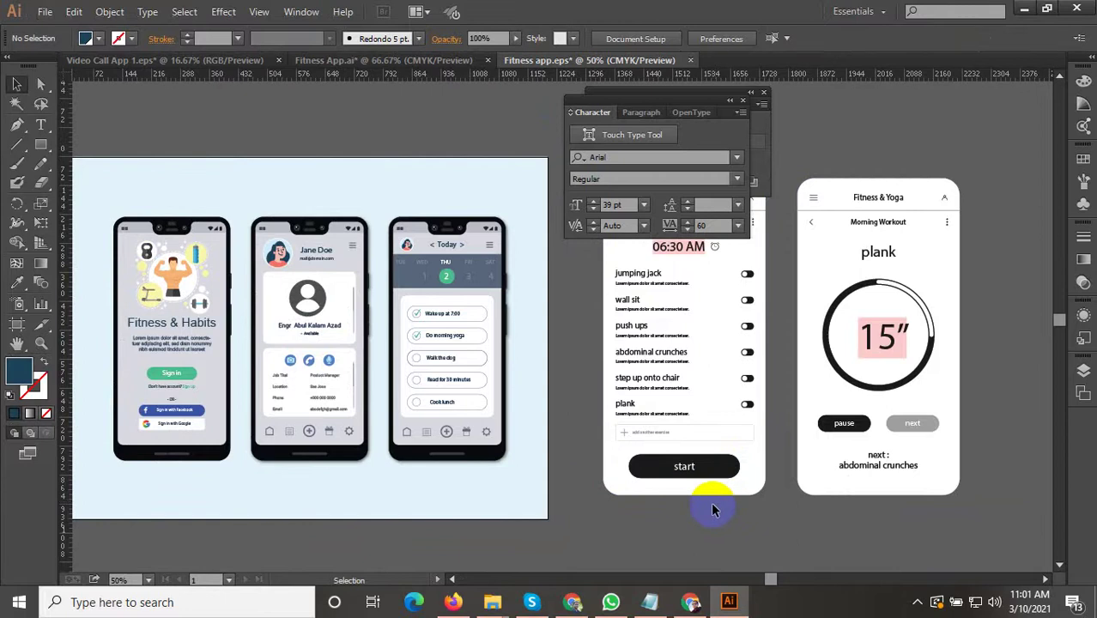
# Step: Delete the row of navigation icons at the bottom of the middle phone's screen and leave isolation mode
pyautogui.scroll(2, 304, 434)
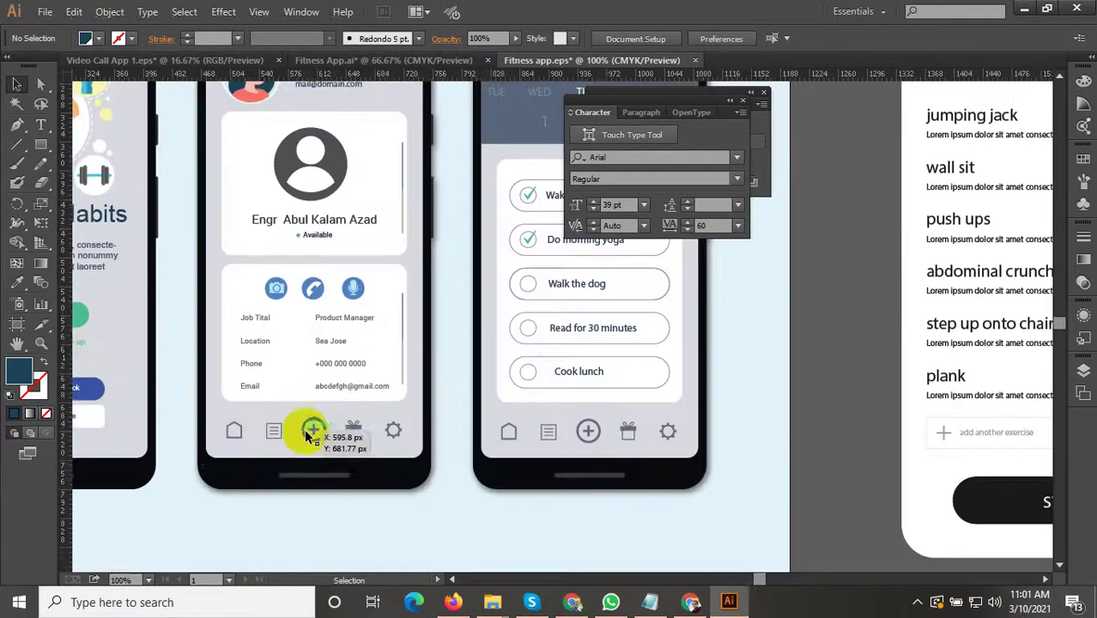
pyautogui.scroll(-1, 331, 443)
pyautogui.click(331, 443)
pyautogui.doubleClick(330, 440)
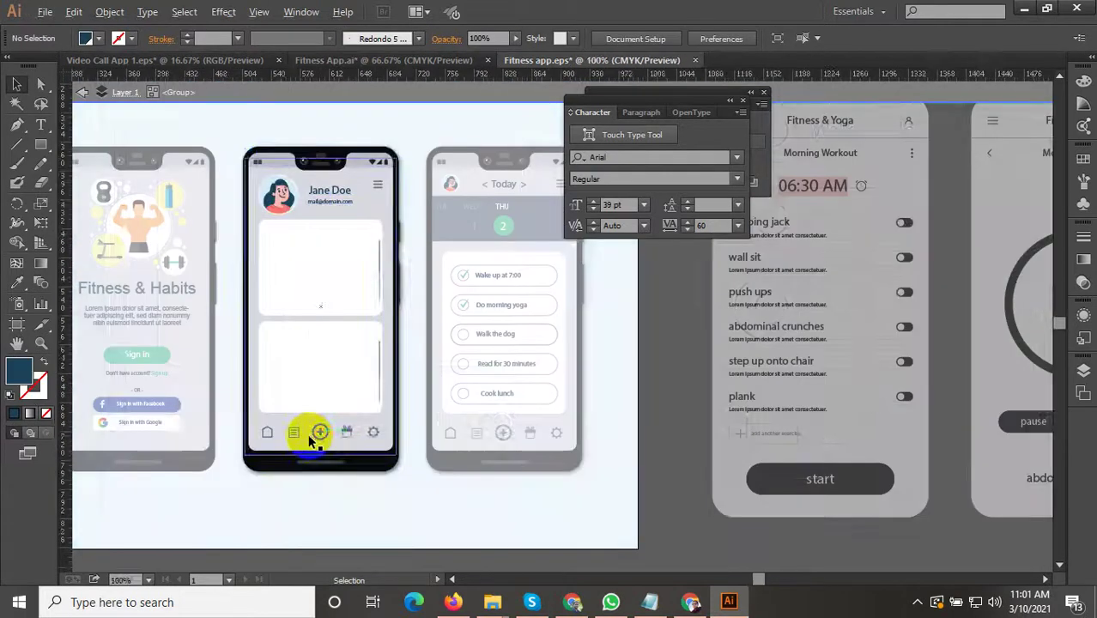
pyautogui.scroll(3, 328, 437)
pyautogui.click(327, 436)
pyautogui.doubleClick(328, 434)
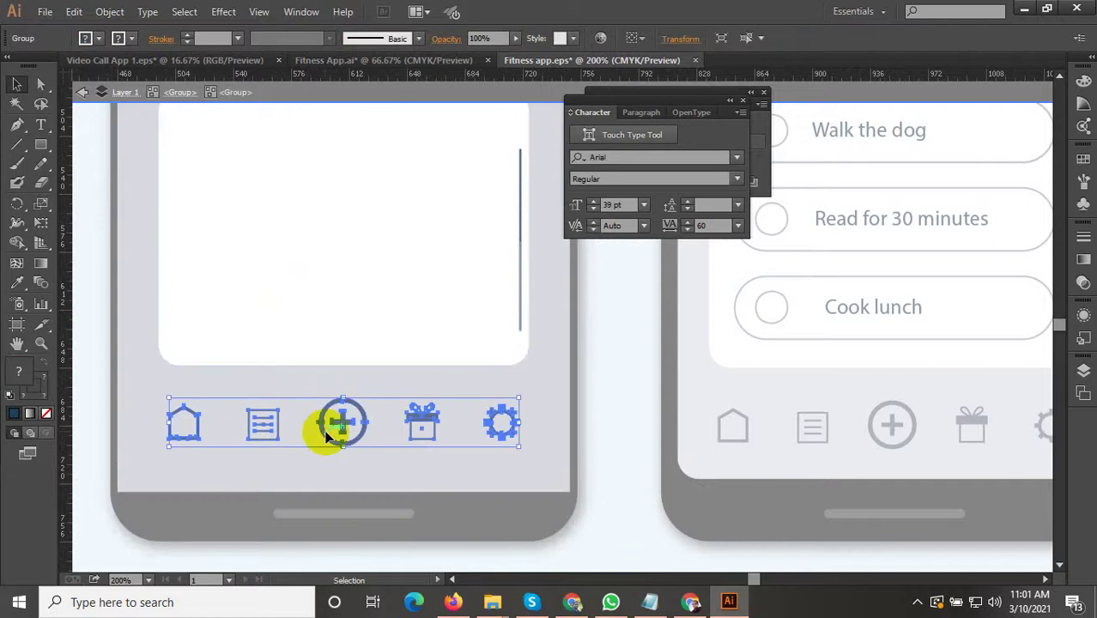
pyautogui.press('Delete')
pyautogui.press('Escape')
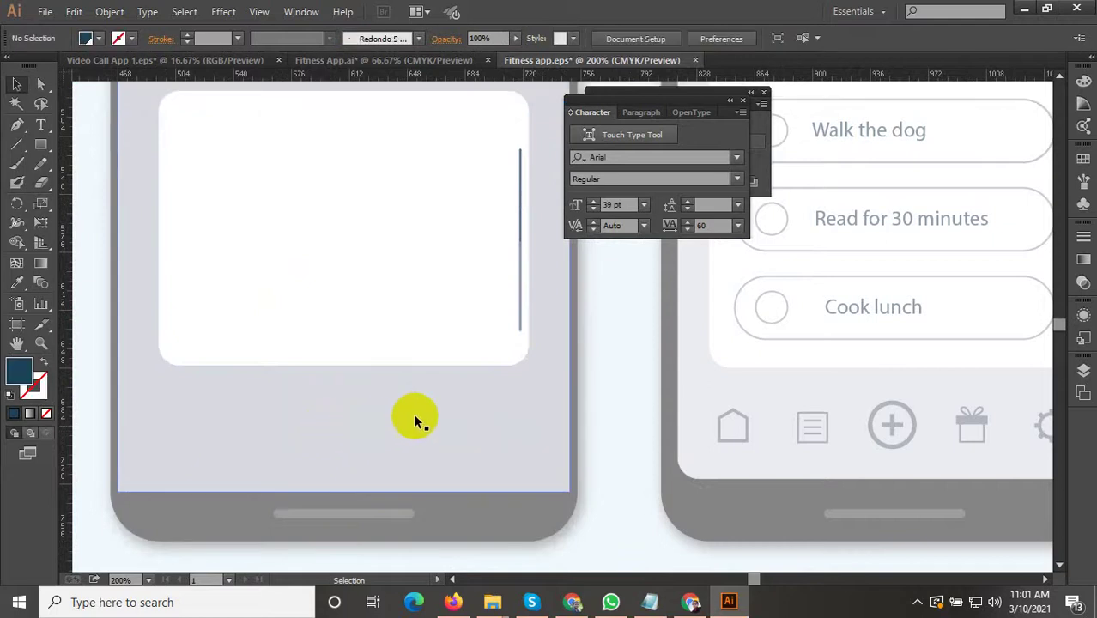
# Step: Delete the group of profile and contact details from the middle phone's two white cards
pyautogui.scroll(-4, 443, 411)
pyautogui.click(426, 363)
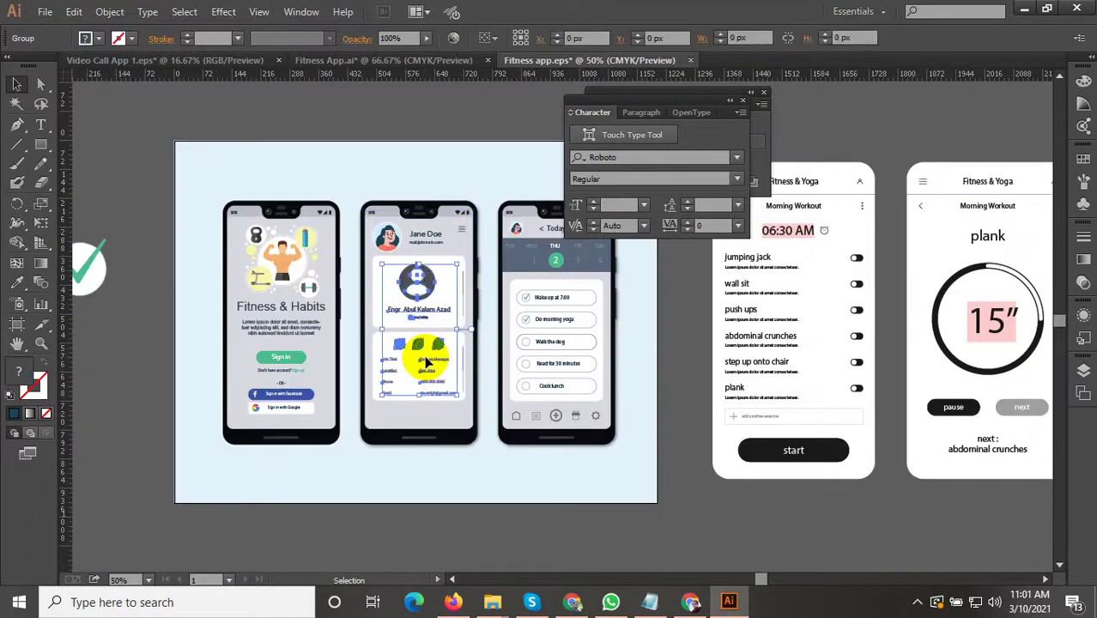
pyautogui.scroll(1, 427, 362)
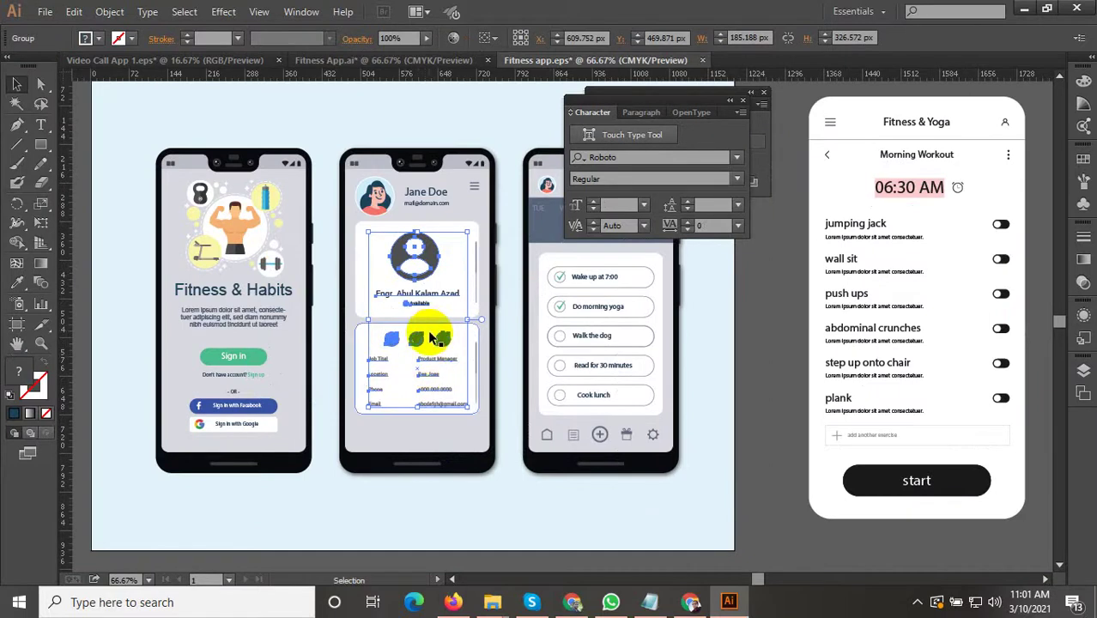
pyautogui.press('Delete')
# Step: Ungroup the middle phone and its nested screen group so that the screen contents separate from the phone frame
pyautogui.click(415, 294)
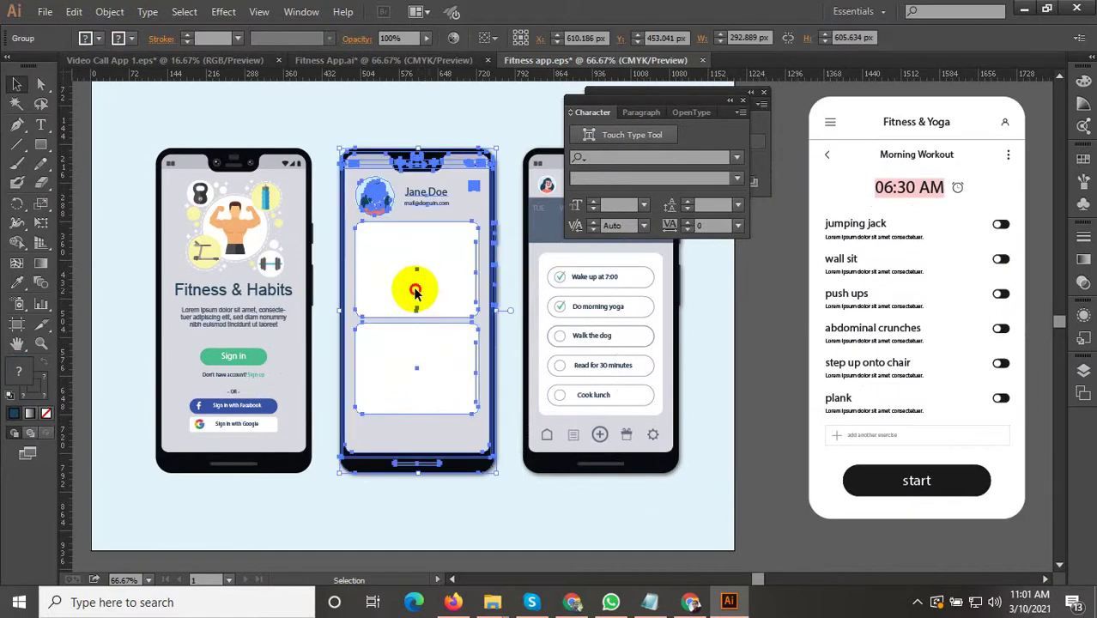
pyautogui.rightClick(416, 294)
pyautogui.click(453, 375)
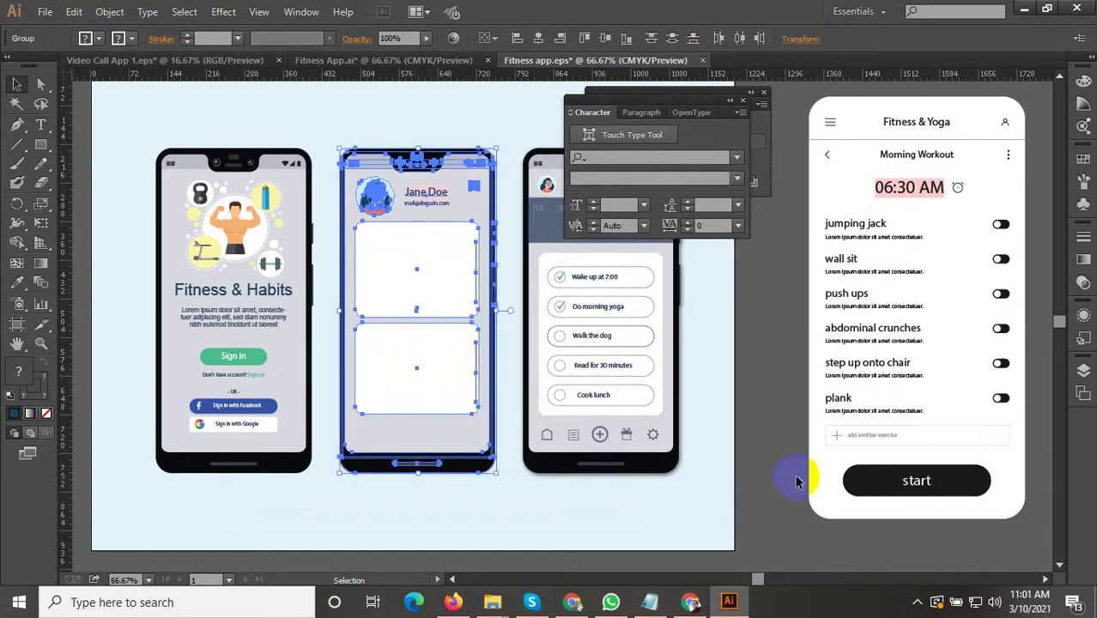
pyautogui.click(796, 477)
pyautogui.click(432, 388)
pyautogui.rightClick(432, 365)
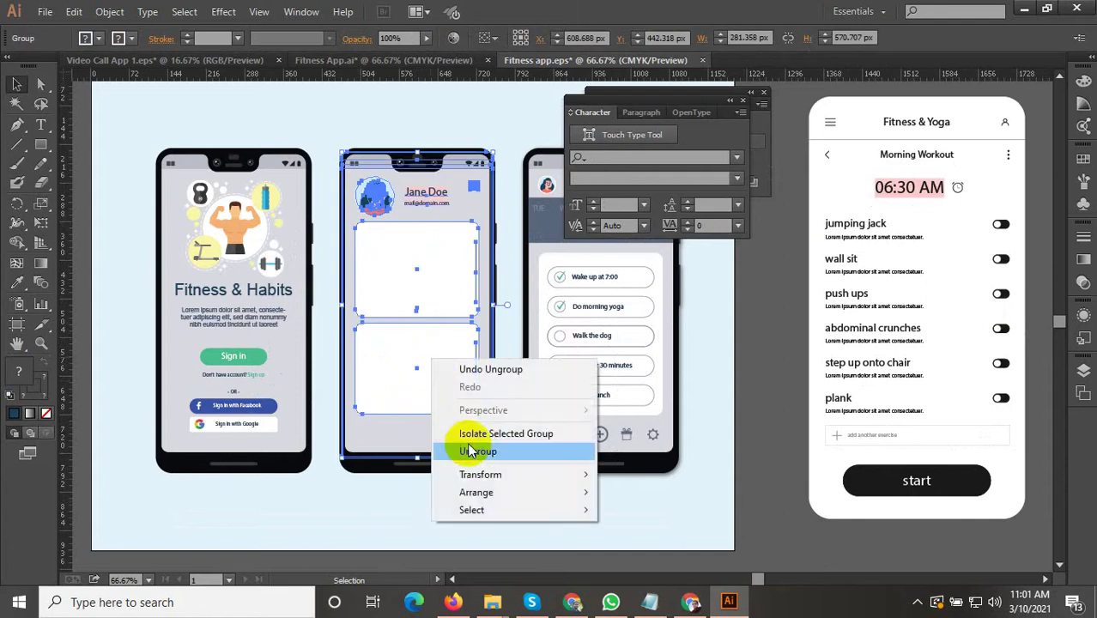
pyautogui.click(467, 448)
pyautogui.click(696, 446)
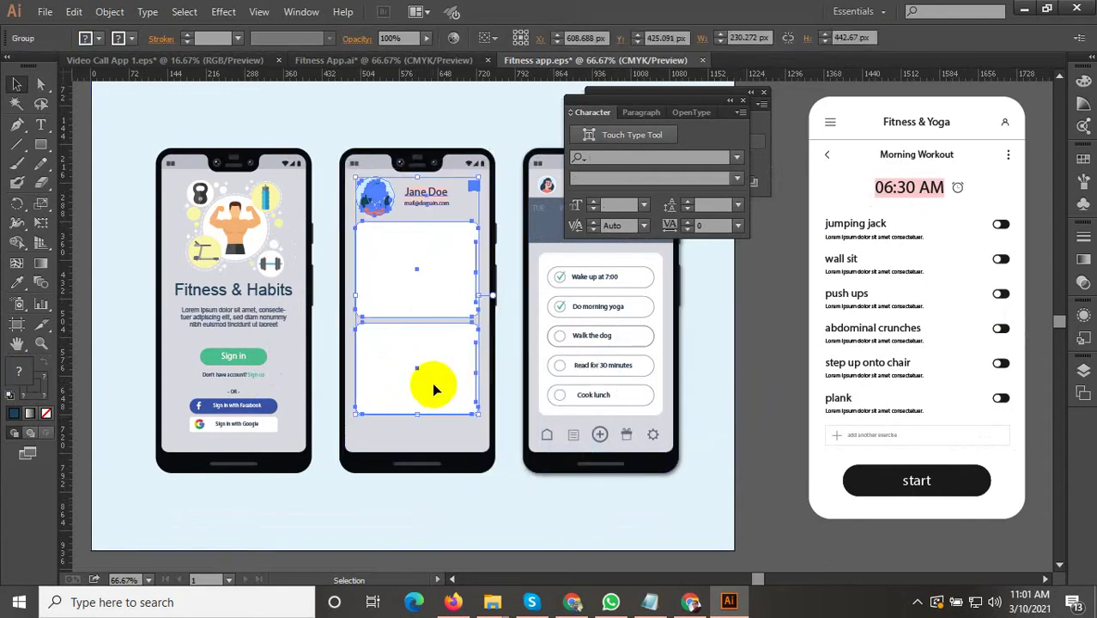
# Step: Restore the middle phone's deleted group of header and white cards, and ungroup it
pyautogui.press('Delete')
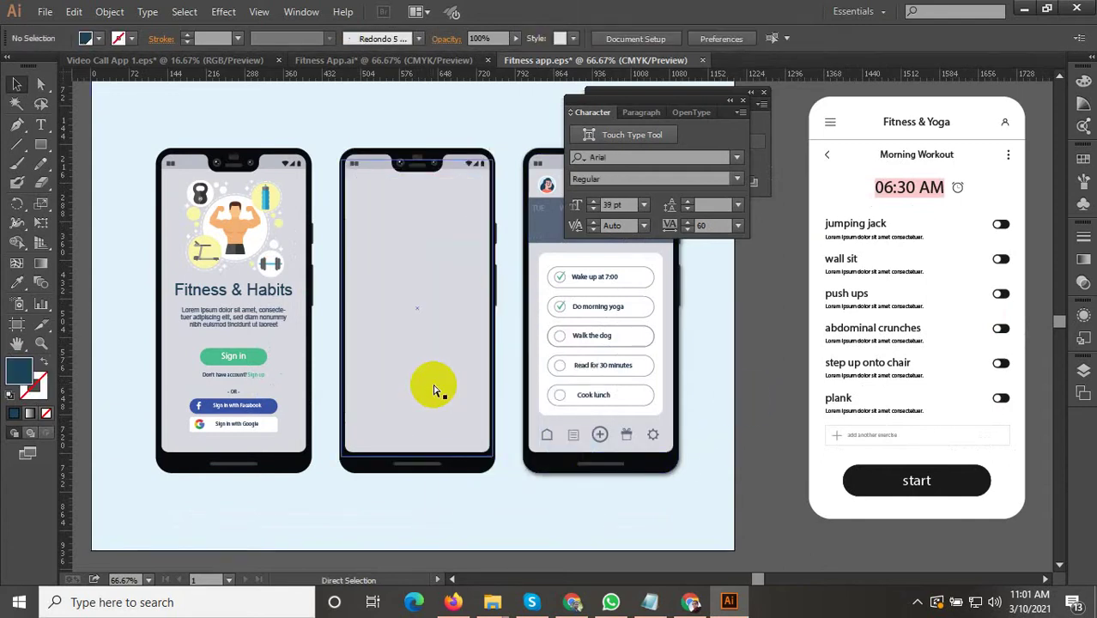
pyautogui.hotkey('ctrl', 'z')
pyautogui.rightClick(421, 352)
pyautogui.click(458, 441)
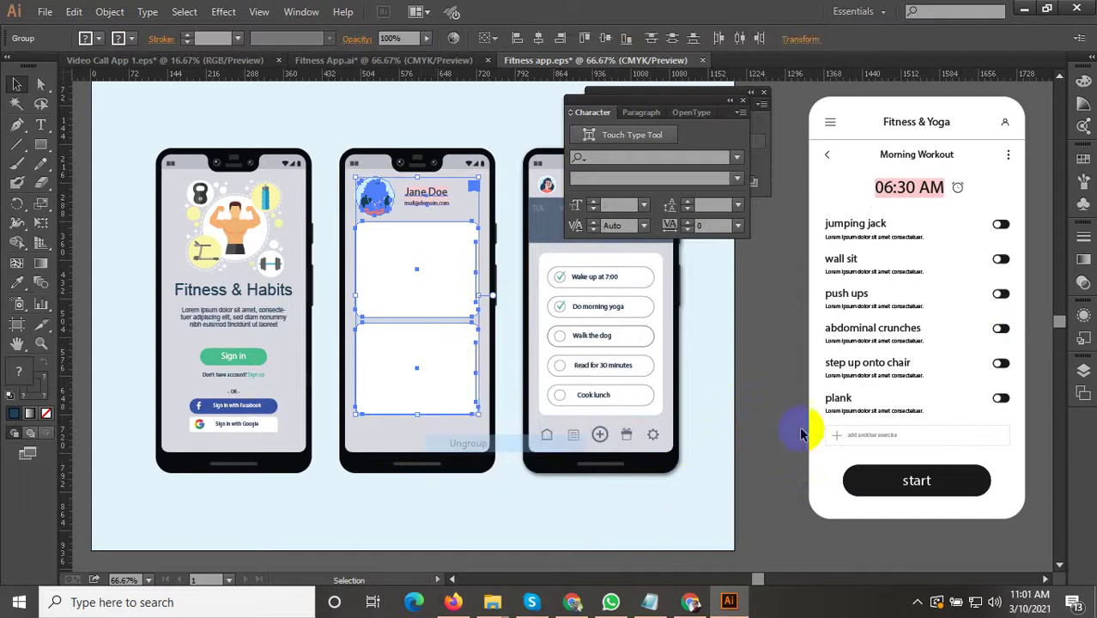
pyautogui.click(709, 411)
# Step: Delete both empty white cards from the middle phone's screen
pyautogui.click(459, 376)
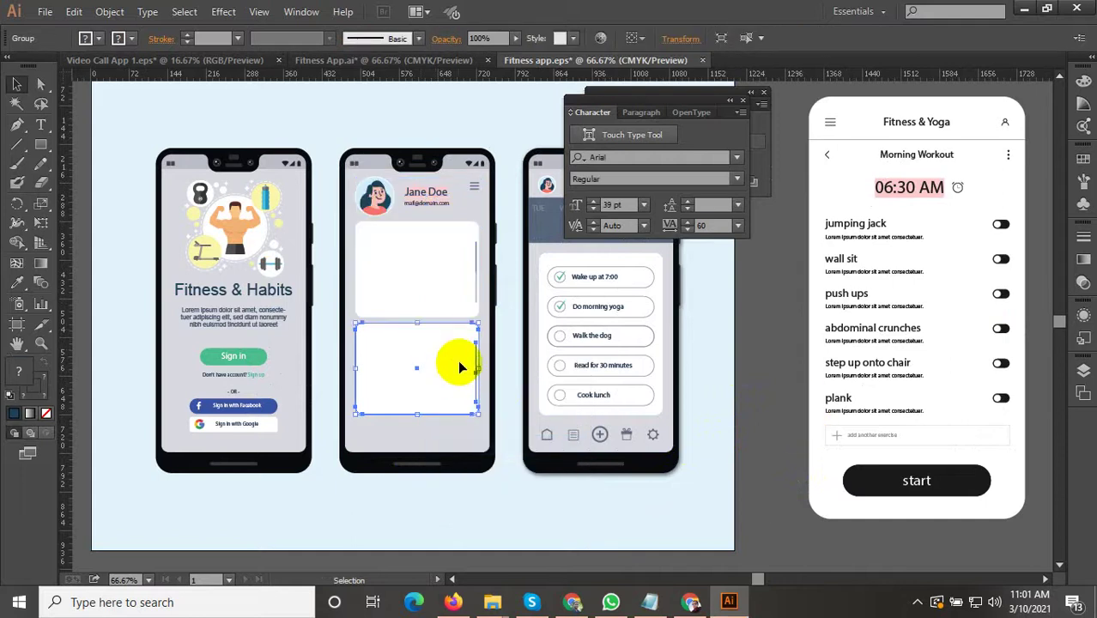
pyautogui.press('Delete')
pyautogui.click(441, 282)
pyautogui.press('Delete')
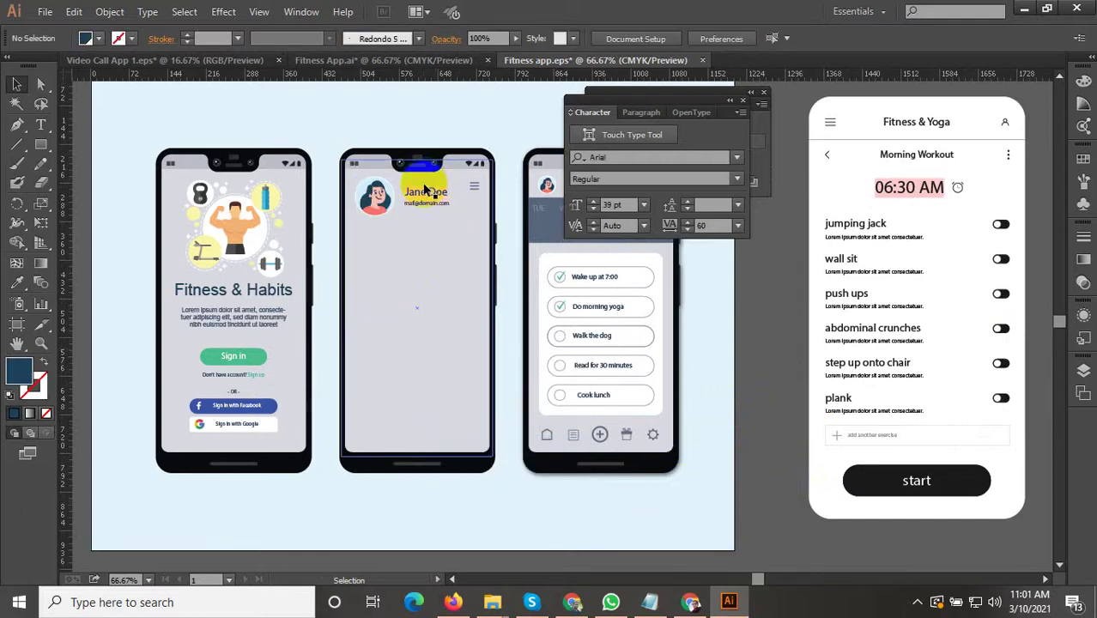
# Step: Set the name and e-mail text in the middle phone's header to the Barlow Bold font, and deselect it
pyautogui.click(424, 191)
pyautogui.scroll(3, 424, 190)
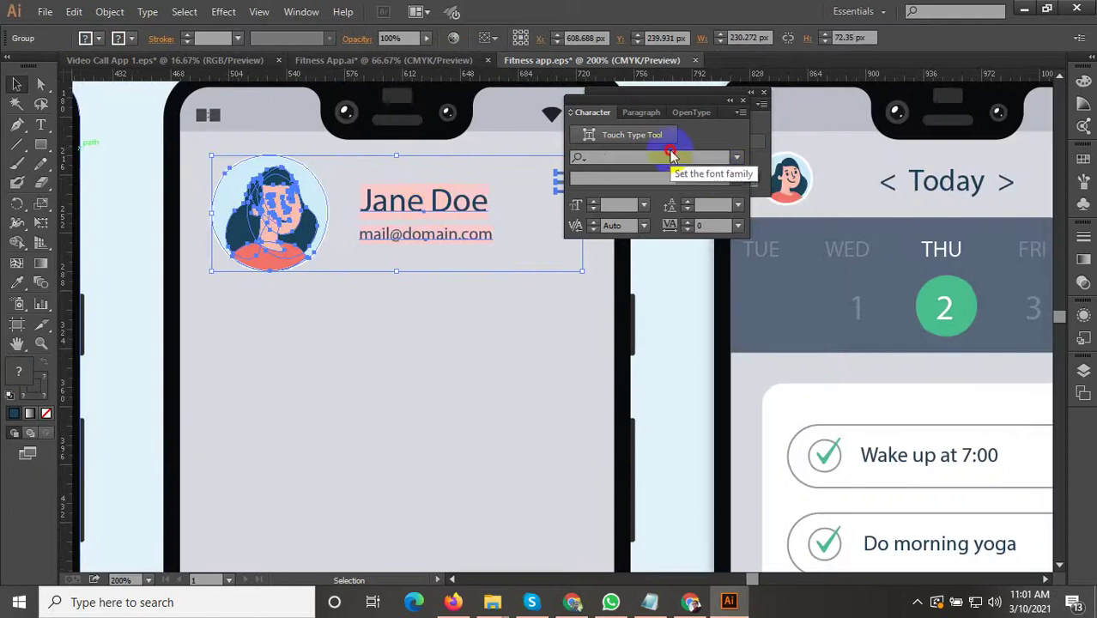
pyautogui.write('a')
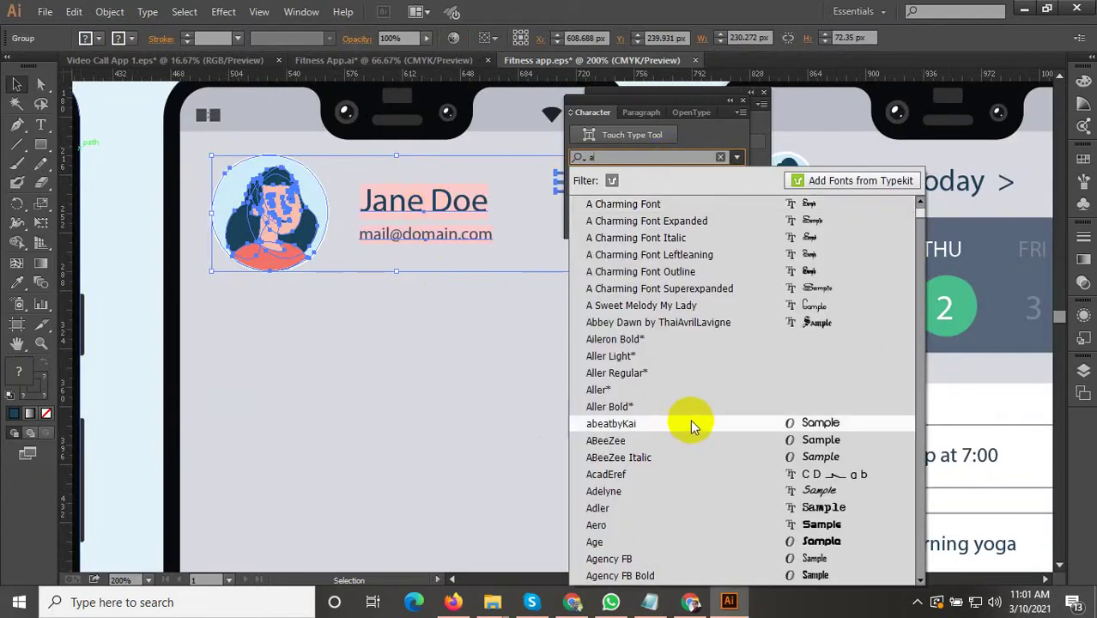
pyautogui.scroll(-3, 690, 419)
pyautogui.scroll(-8, 693, 425)
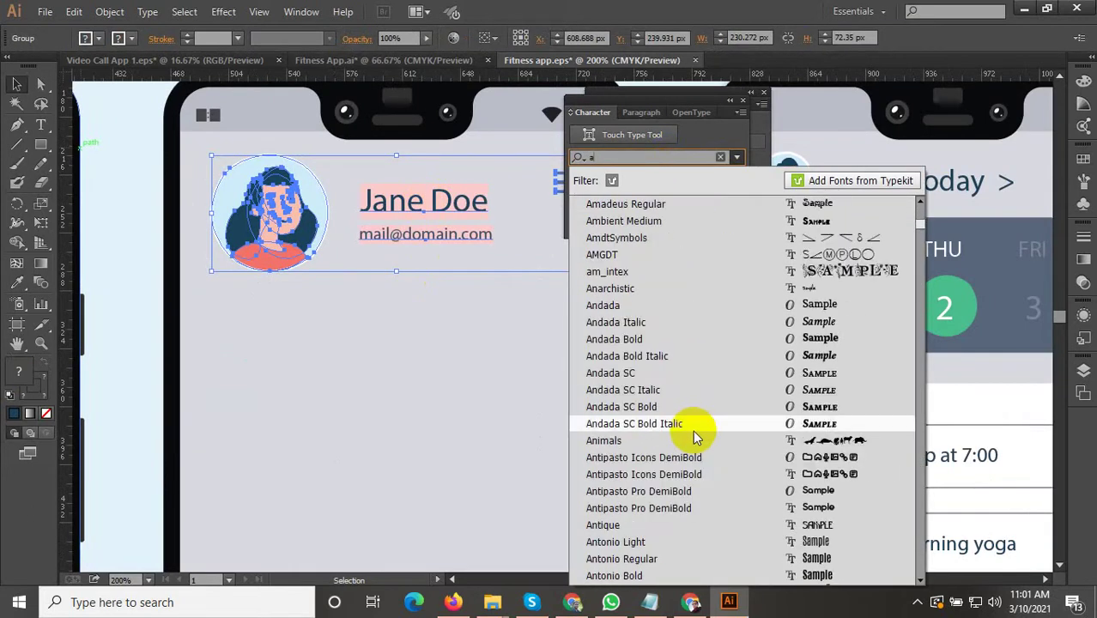
pyautogui.scroll(-4, 692, 430)
pyautogui.scroll(-4, 693, 431)
pyautogui.scroll(-6, 697, 433)
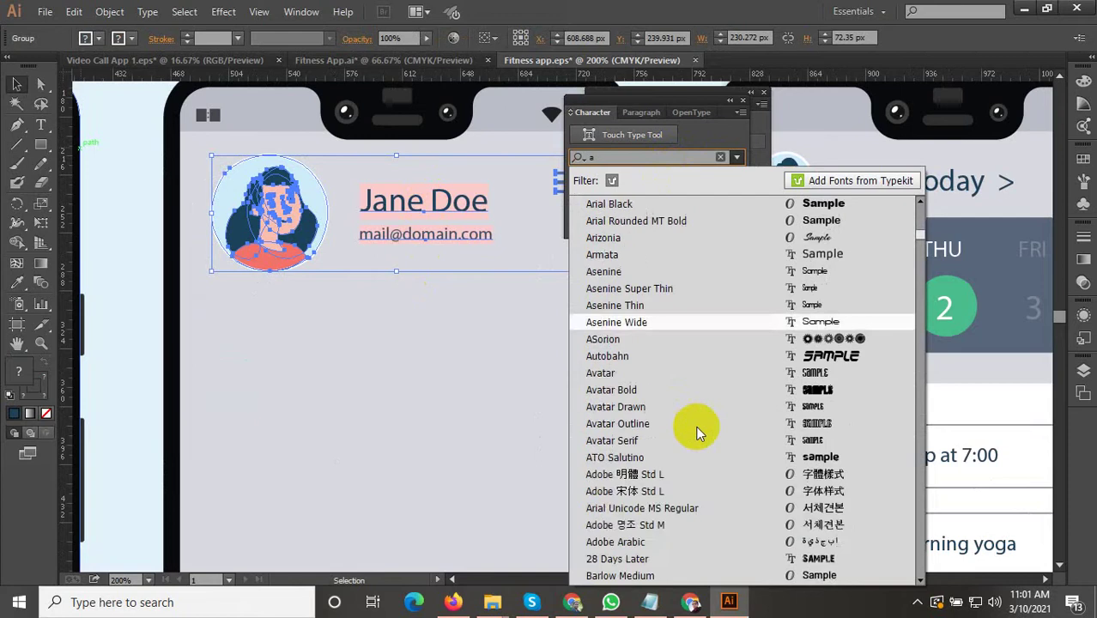
pyautogui.scroll(-9, 696, 432)
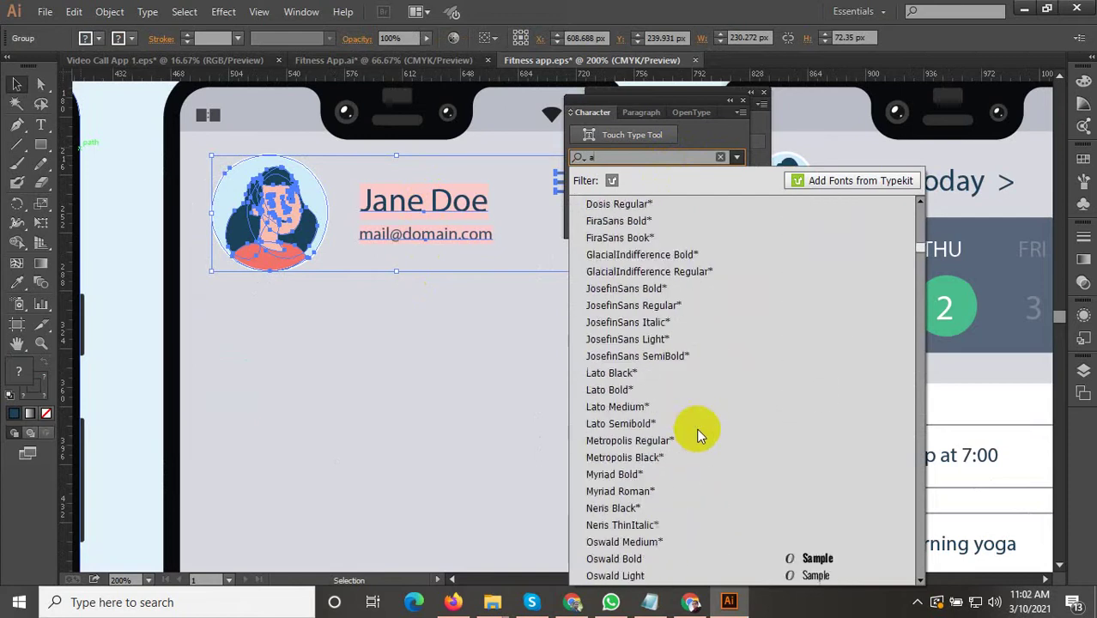
pyautogui.scroll(-10, 698, 434)
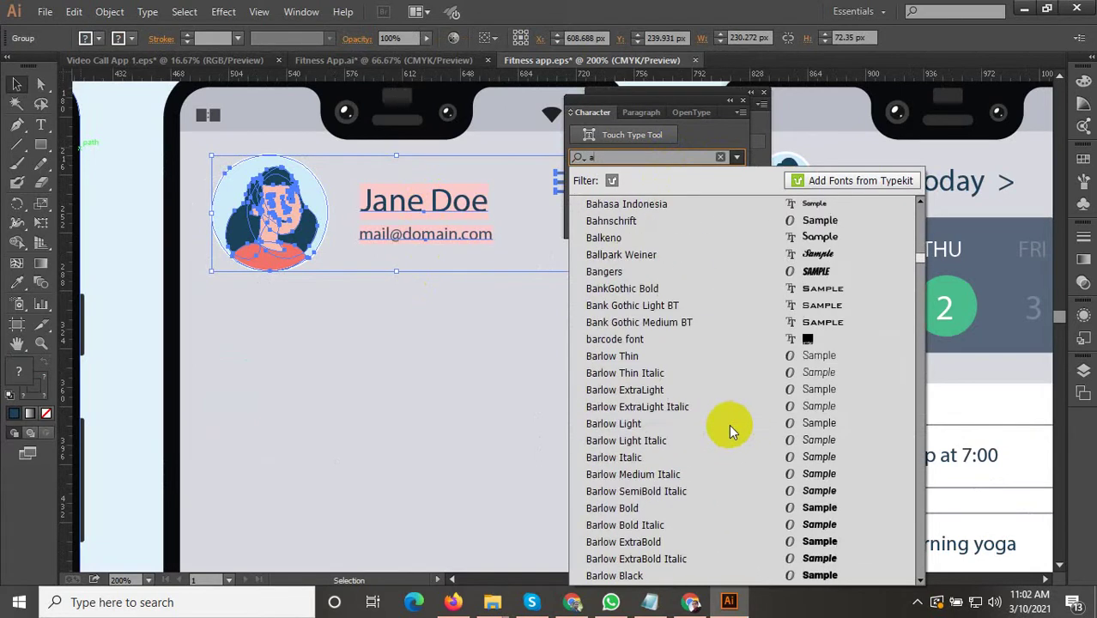
pyautogui.click(648, 511)
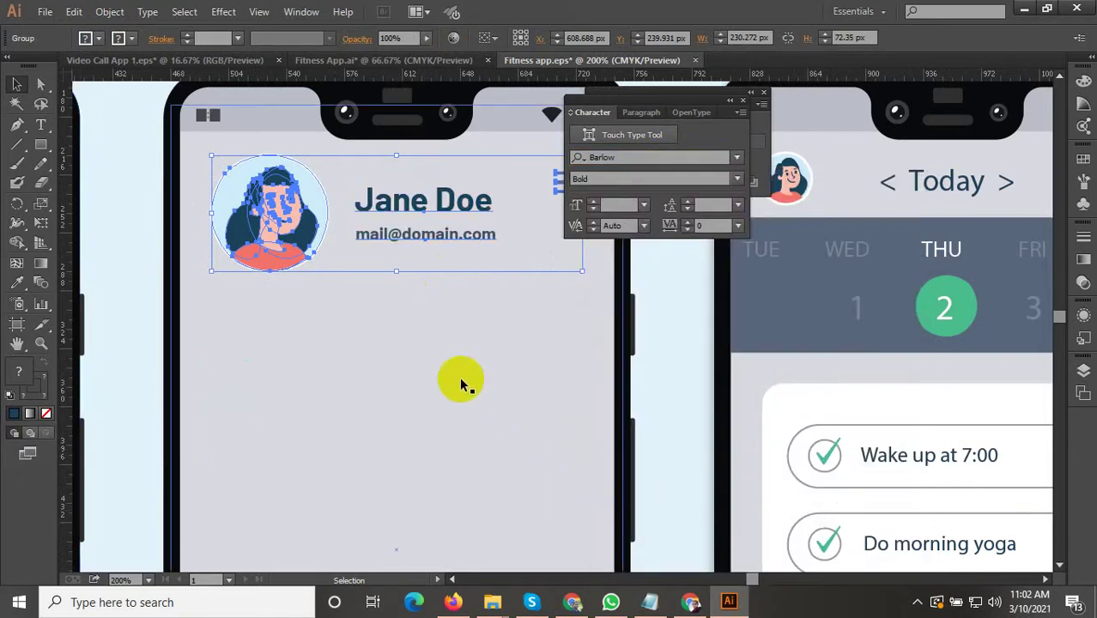
pyautogui.scroll(-4, 461, 383)
pyautogui.scroll(-1, 471, 384)
pyautogui.click(433, 163)
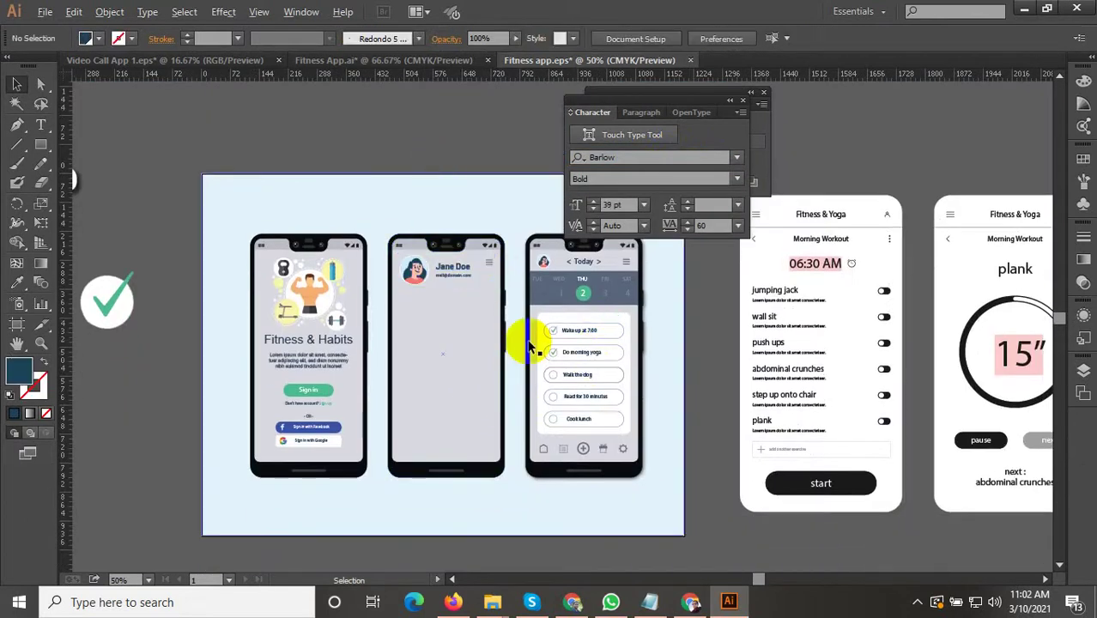
# Step: Try to sample the login heading's text style onto the middle phone's header with the Eyedropper, and undo it
pyautogui.scroll(2, 530, 347)
pyautogui.click(388, 212)
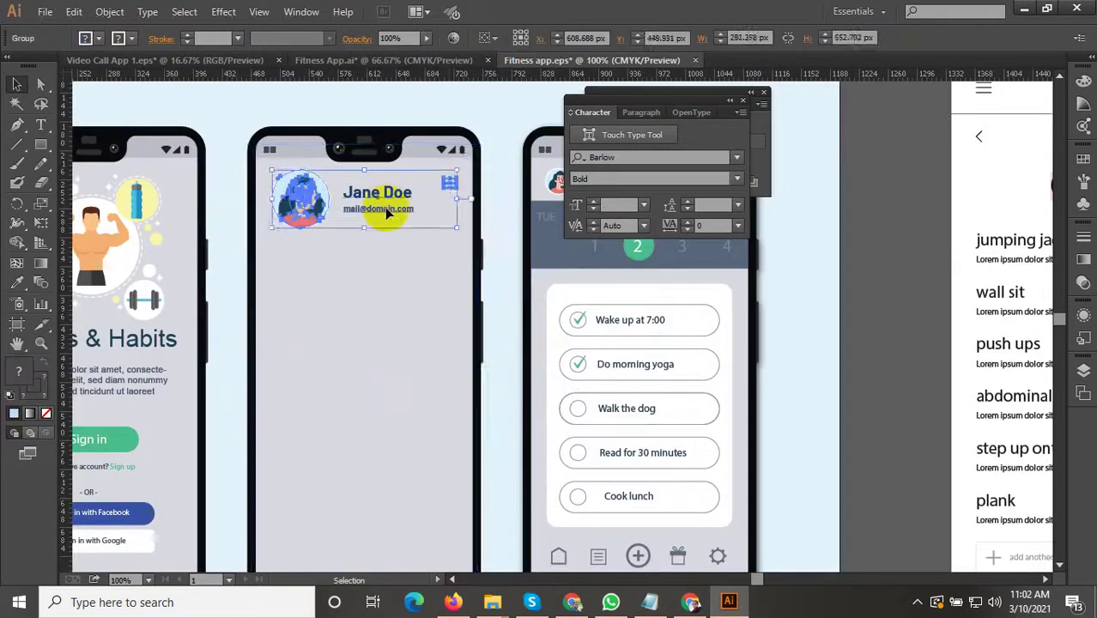
pyautogui.scroll(-1, 395, 224)
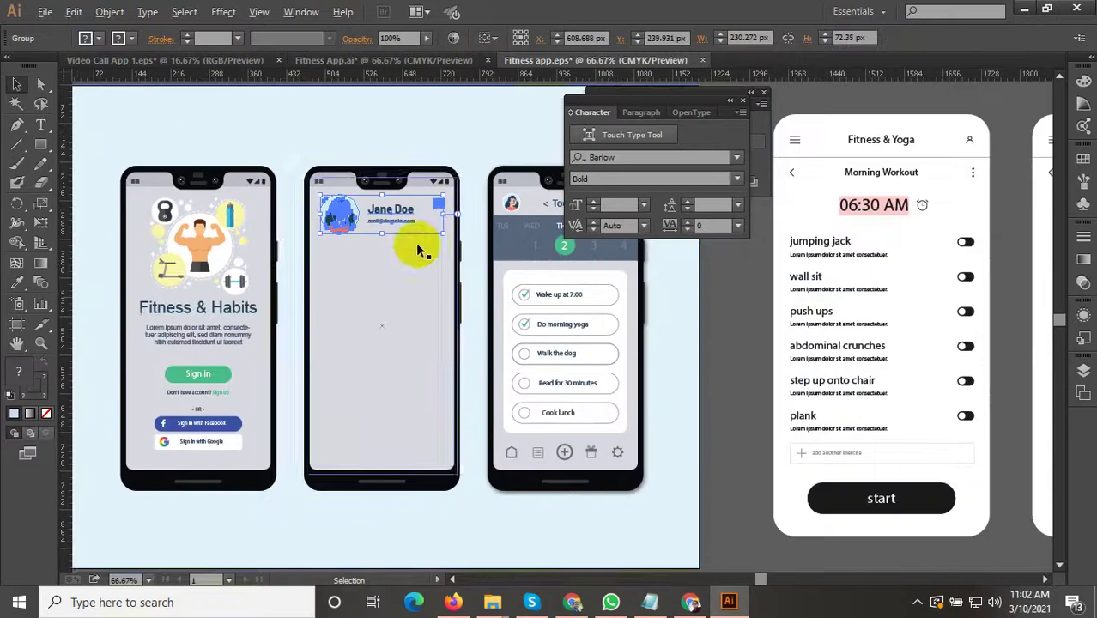
pyautogui.click(19, 285)
pyautogui.click(175, 301)
pyautogui.hotkey('ctrl', 'z')
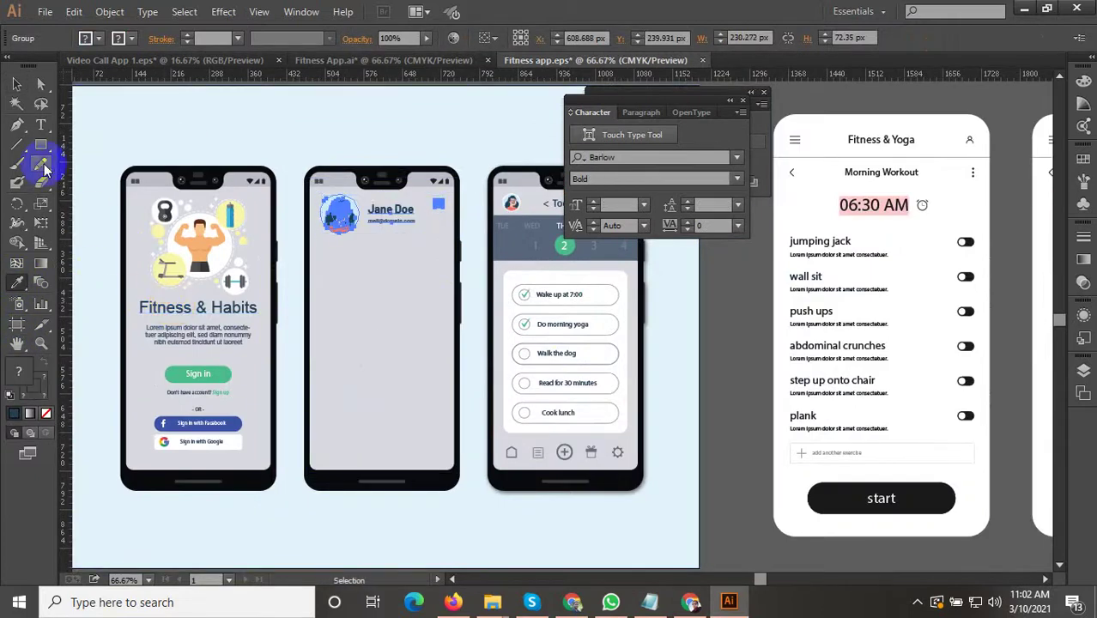
pyautogui.click(15, 86)
# Step: Move the Character panel clear of the middle and third phone screens, keeping it displayed
pyautogui.scroll(2, 343, 188)
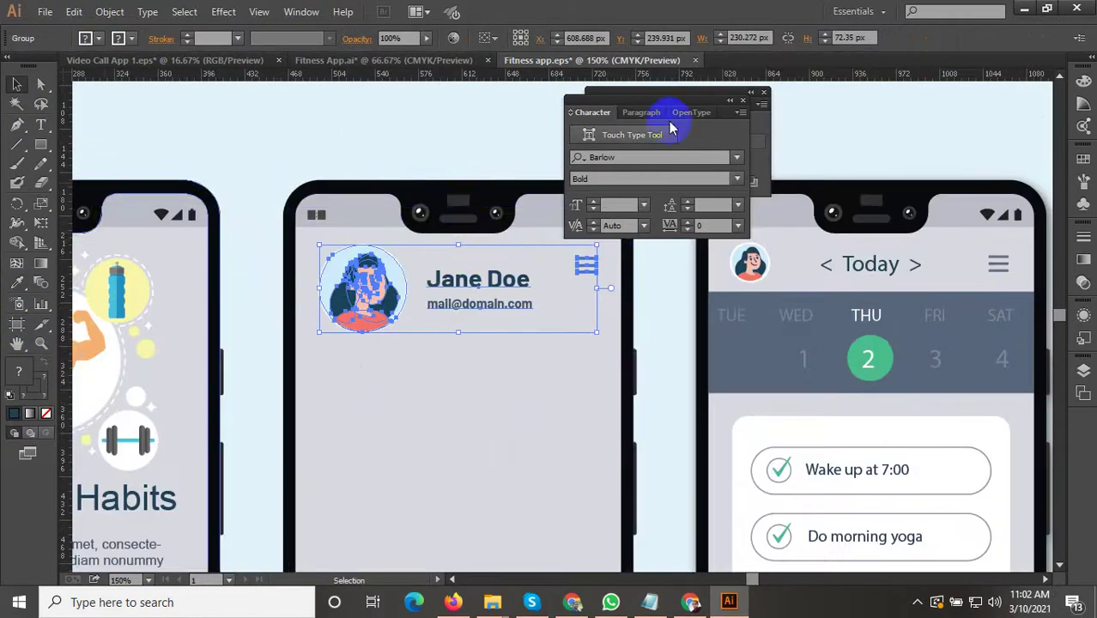
pyautogui.moveTo(673, 98); pyautogui.dragTo(279, 46)
pyautogui.hotkey('ctrl', 't')
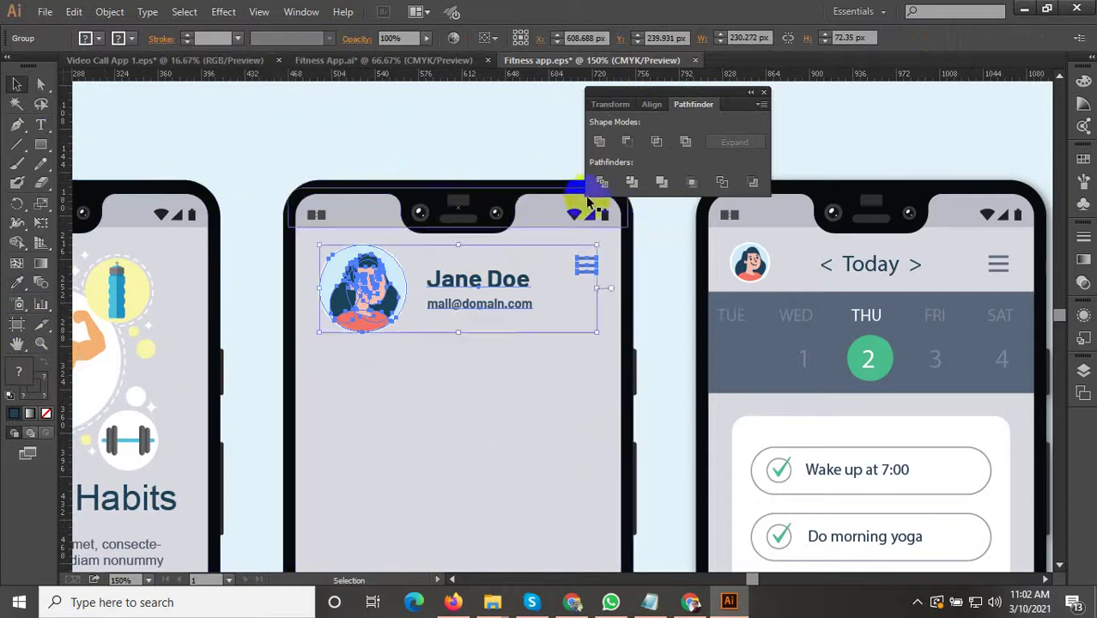
pyautogui.hotkey('ctrl', 't')
pyautogui.press('v')
# Step: Set the name and e-mail text in the middle phone's header to Arial Regular, and deselect it
pyautogui.click(254, 106)
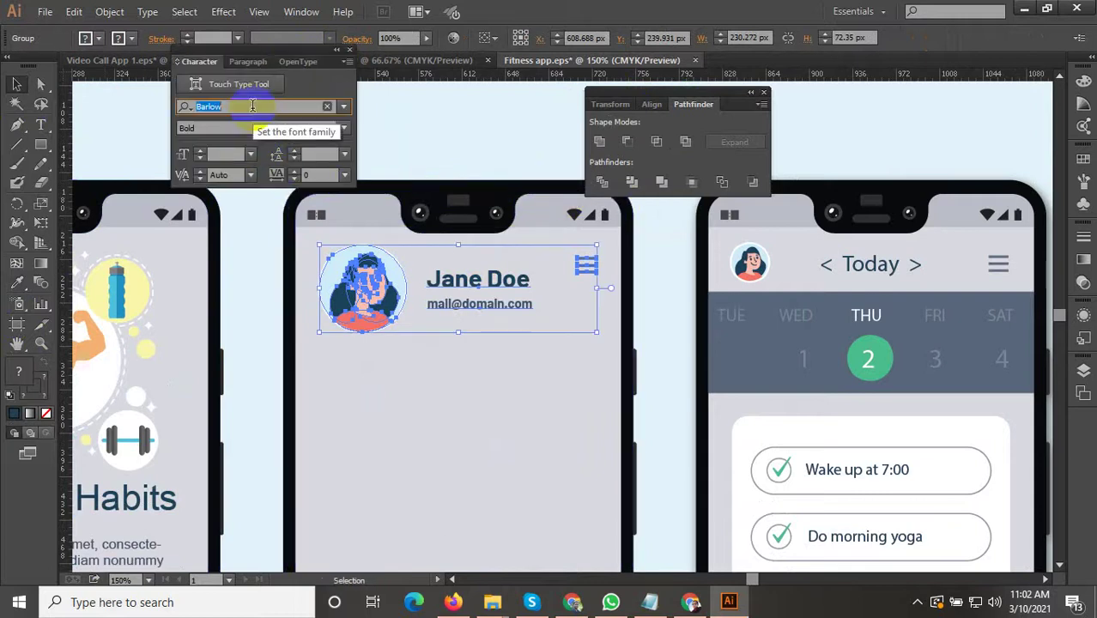
pyautogui.write('a')
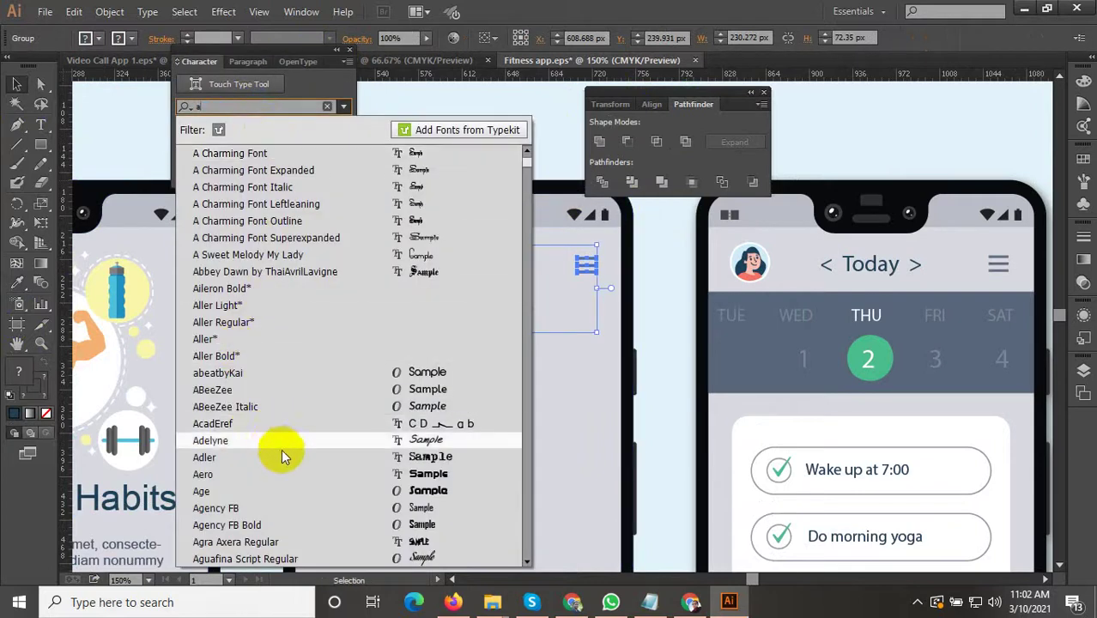
pyautogui.scroll(-6, 336, 471)
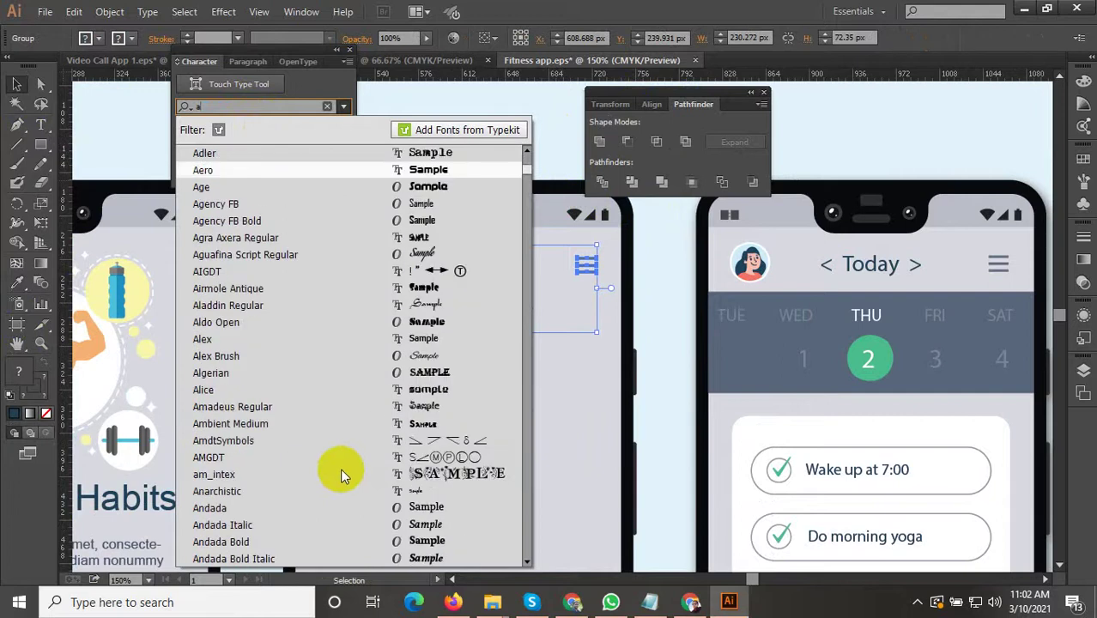
pyautogui.scroll(-3, 326, 423)
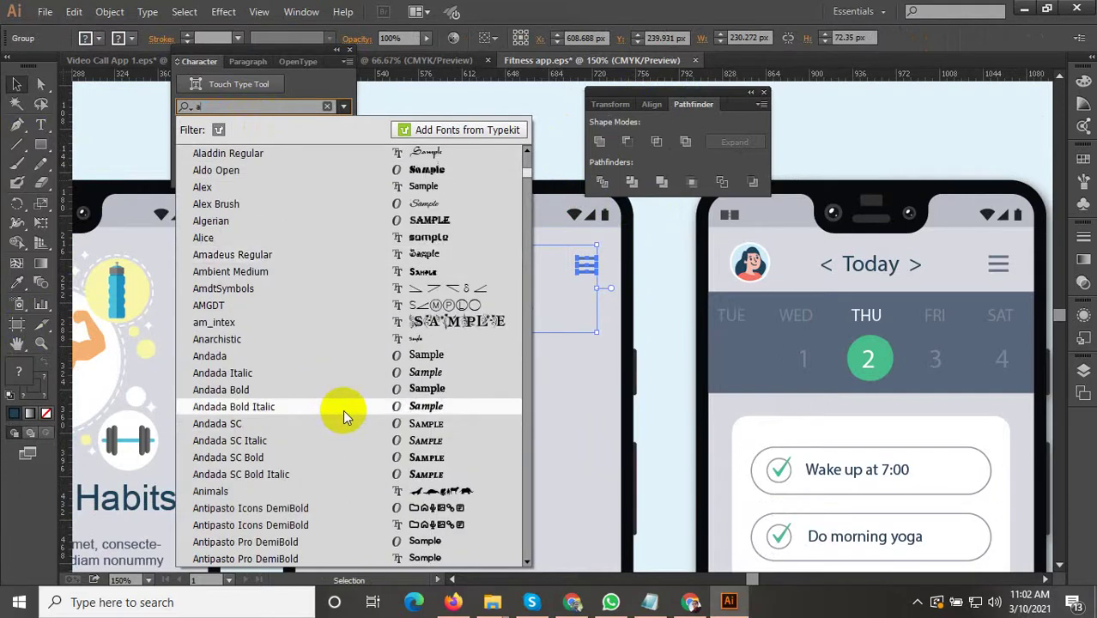
pyautogui.scroll(-1, 340, 407)
pyautogui.scroll(-2, 316, 397)
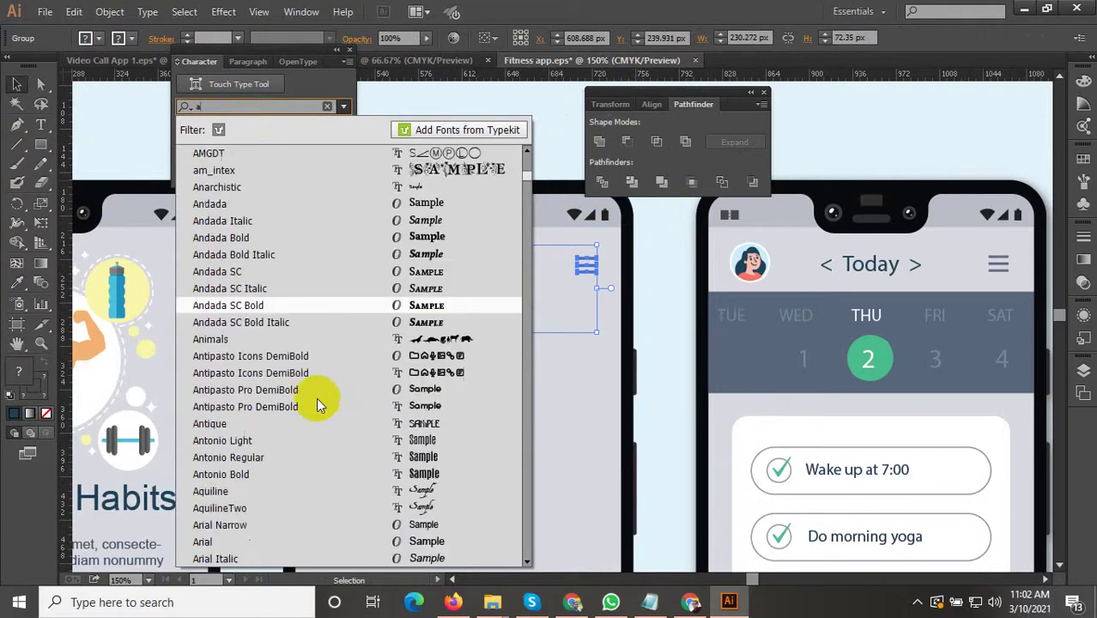
pyautogui.click(278, 539)
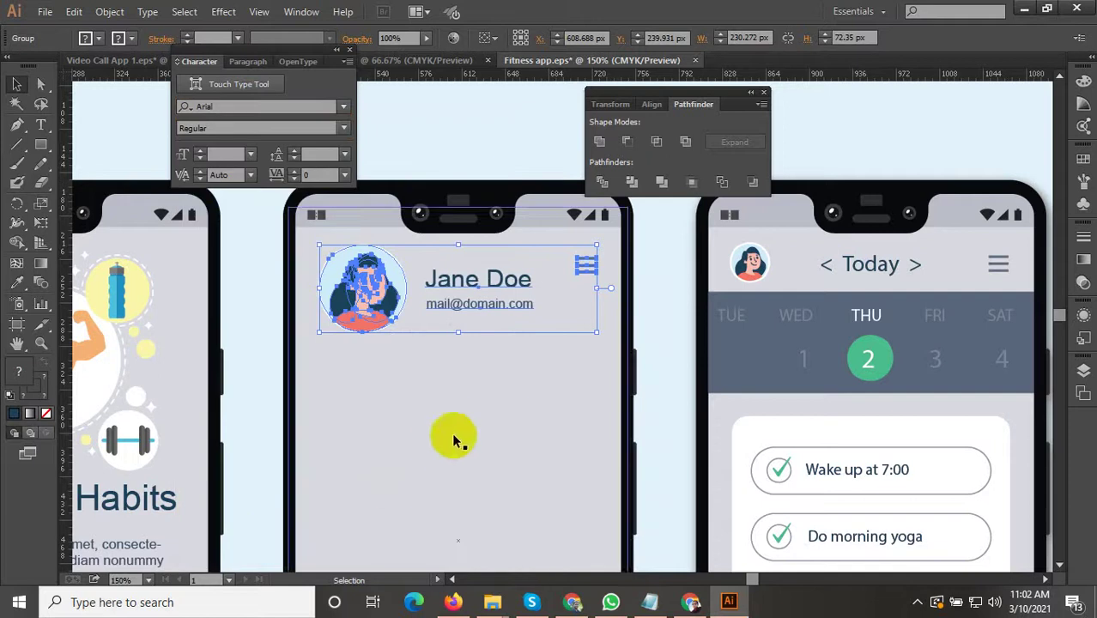
pyautogui.click(19, 84)
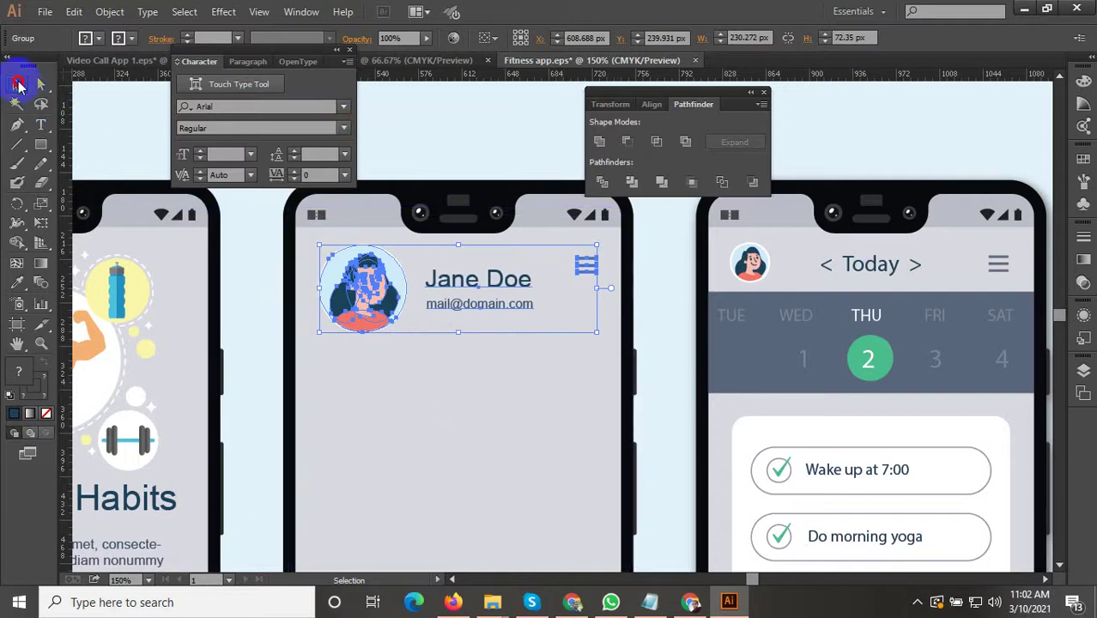
pyautogui.scroll(-3, 546, 369)
pyautogui.click(529, 373)
# Step: Set the 06:30 AM time text on the Morning Workout reference screen to Arial Regular, and leave its group isolation
pyautogui.scroll(2, 747, 424)
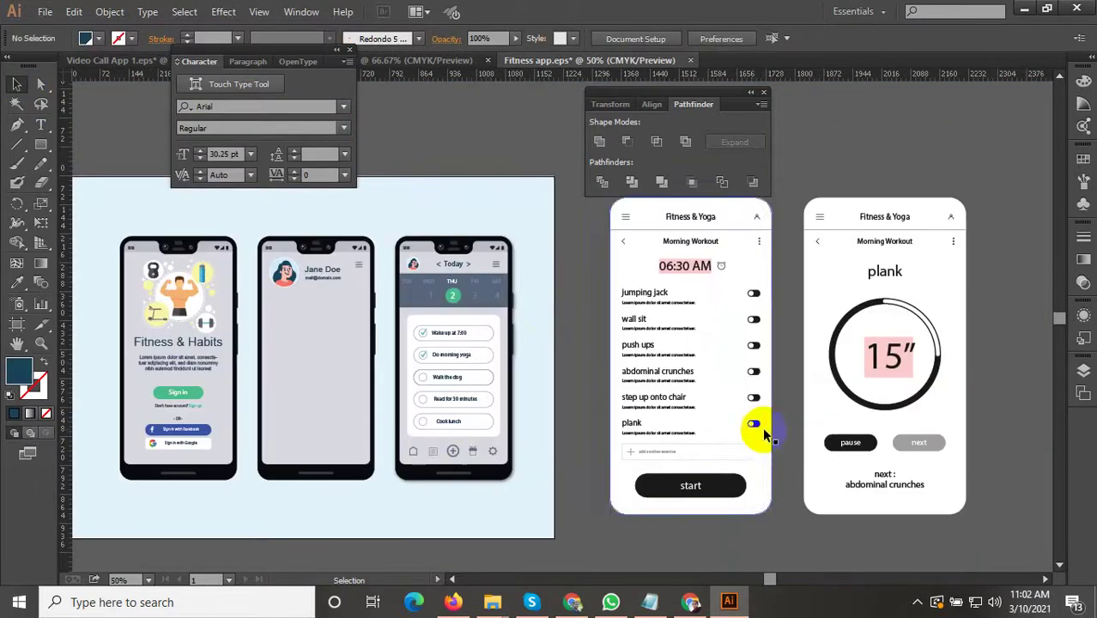
pyautogui.click(744, 296)
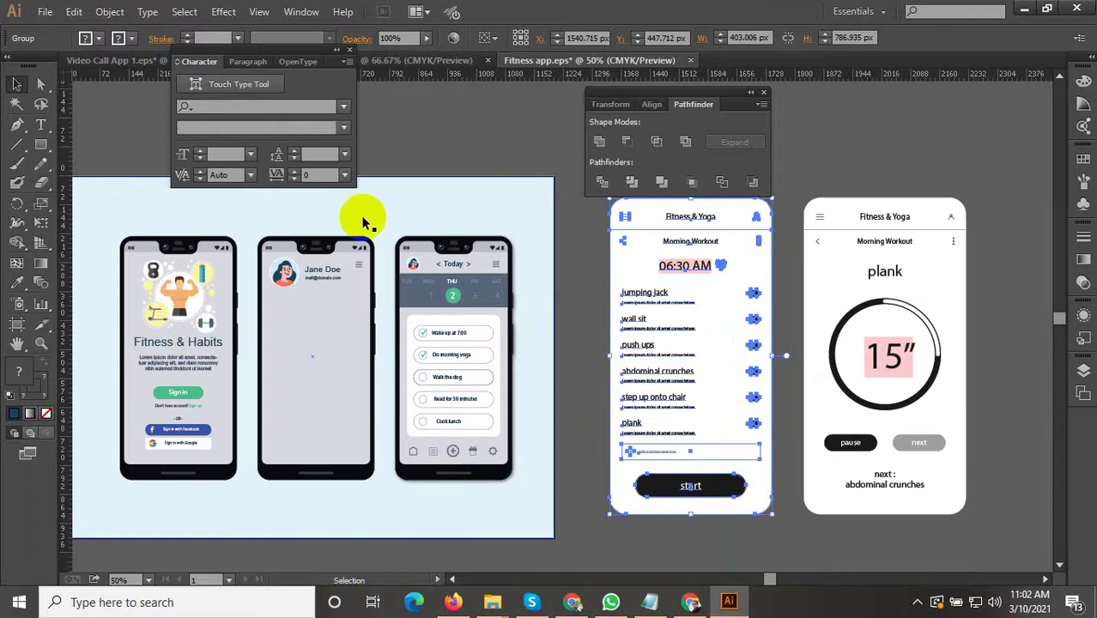
pyautogui.scroll(1, 697, 356)
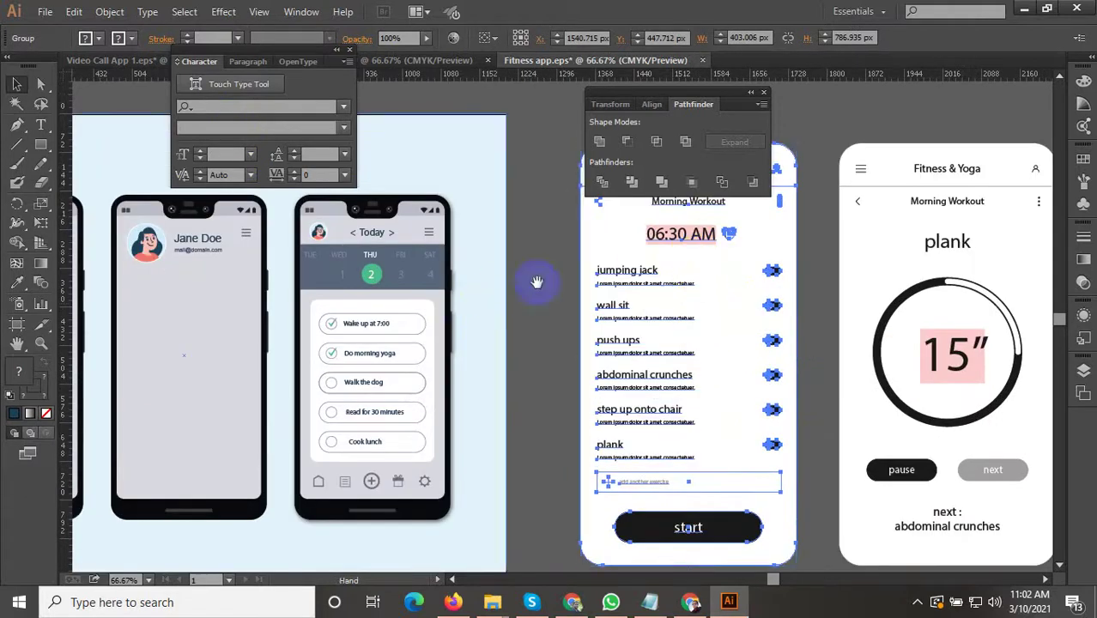
pyautogui.scroll(2, 605, 302)
pyautogui.doubleClick(597, 298)
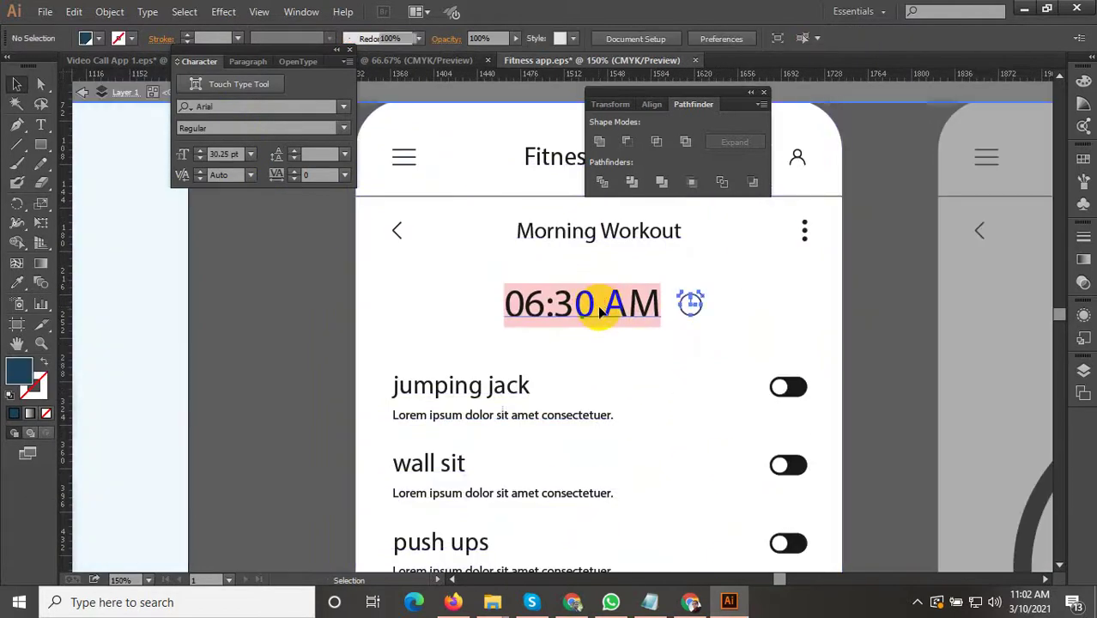
pyautogui.click(258, 106)
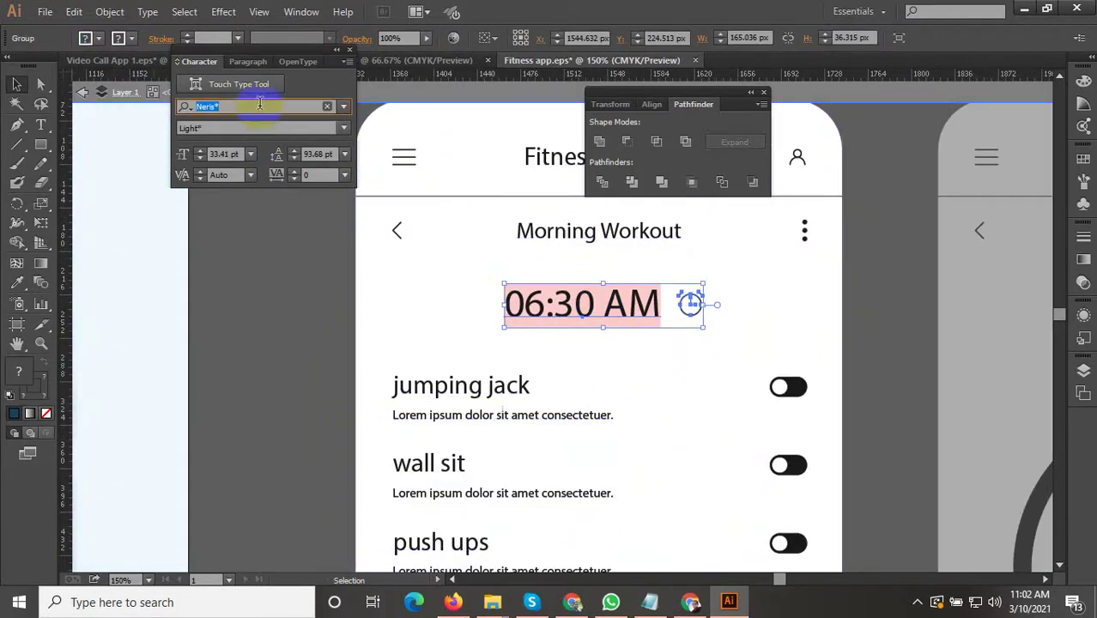
pyautogui.write('a')
pyautogui.scroll(-3, 277, 477)
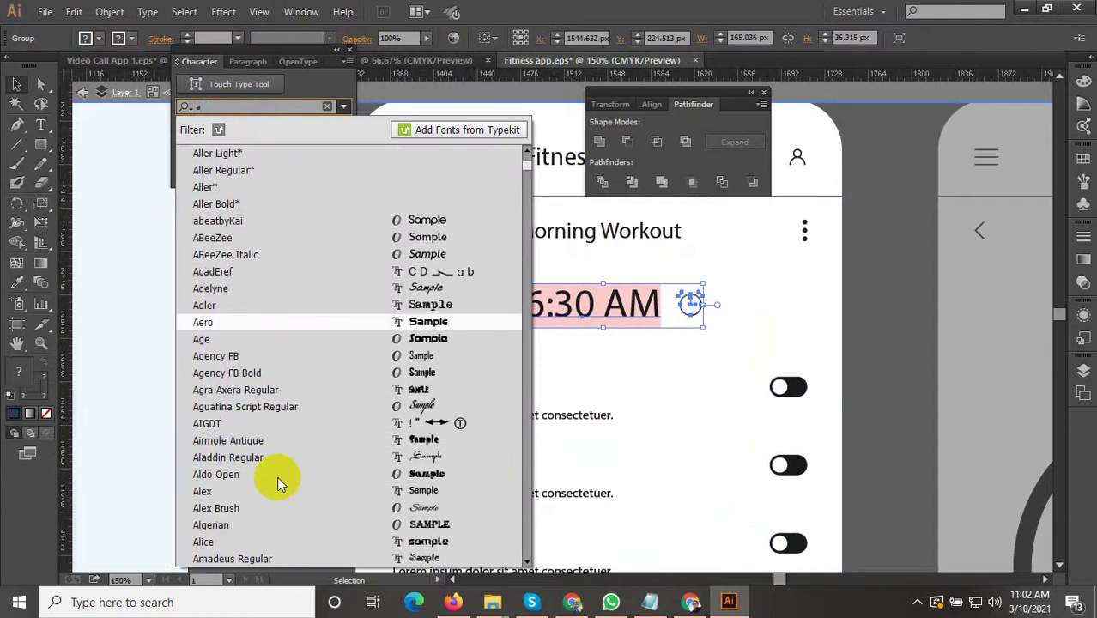
pyautogui.scroll(-2, 267, 483)
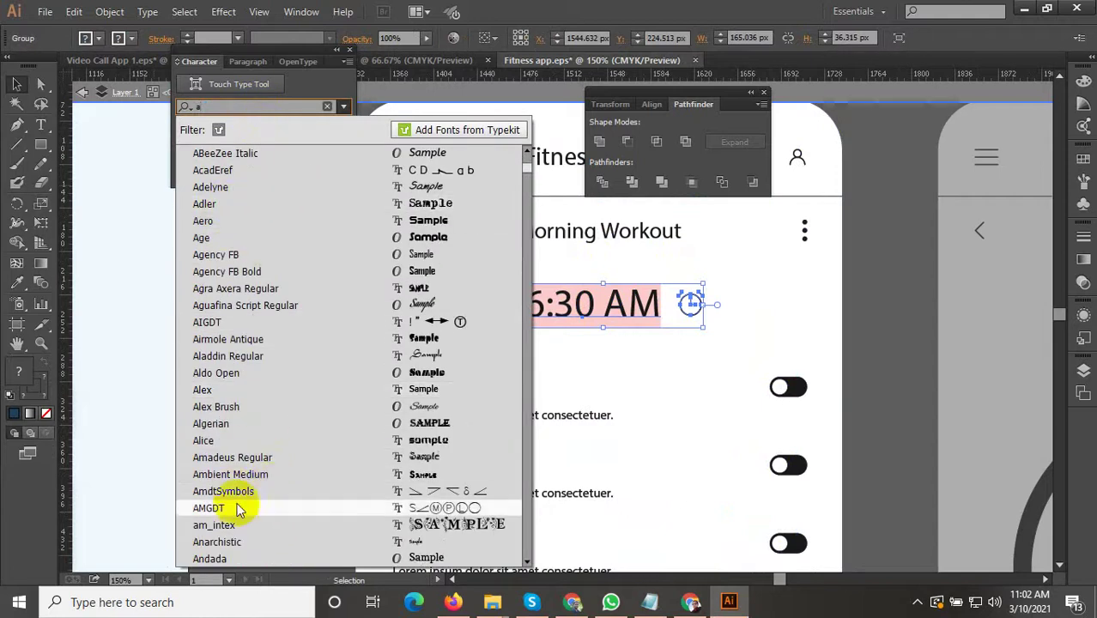
pyautogui.scroll(-1, 252, 493)
pyautogui.scroll(-2, 253, 493)
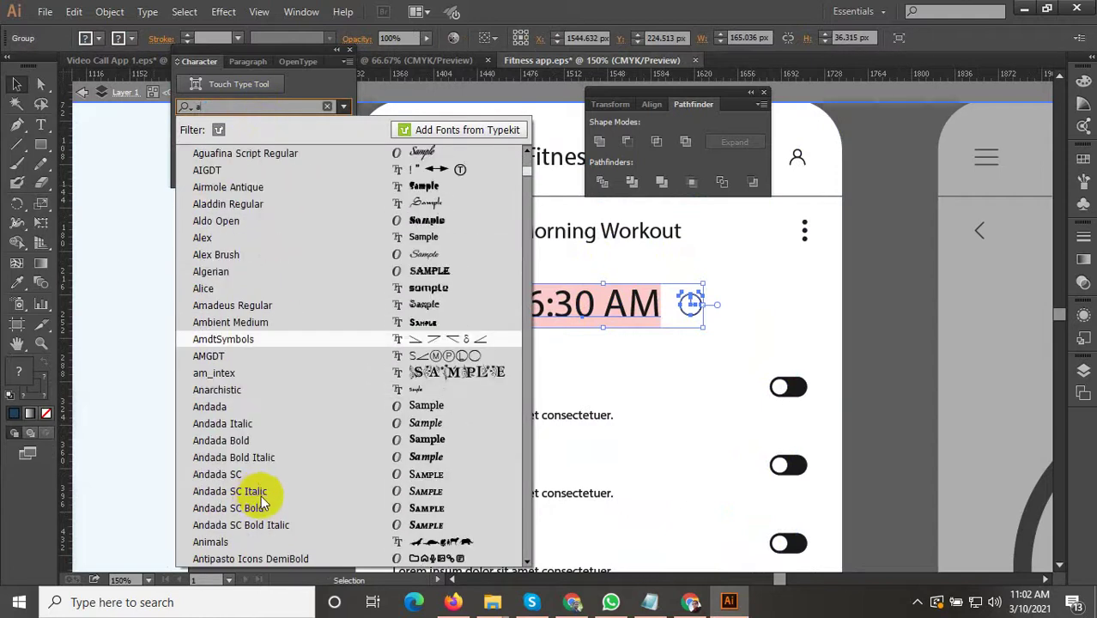
pyautogui.scroll(-1, 257, 441)
pyautogui.scroll(-7, 262, 331)
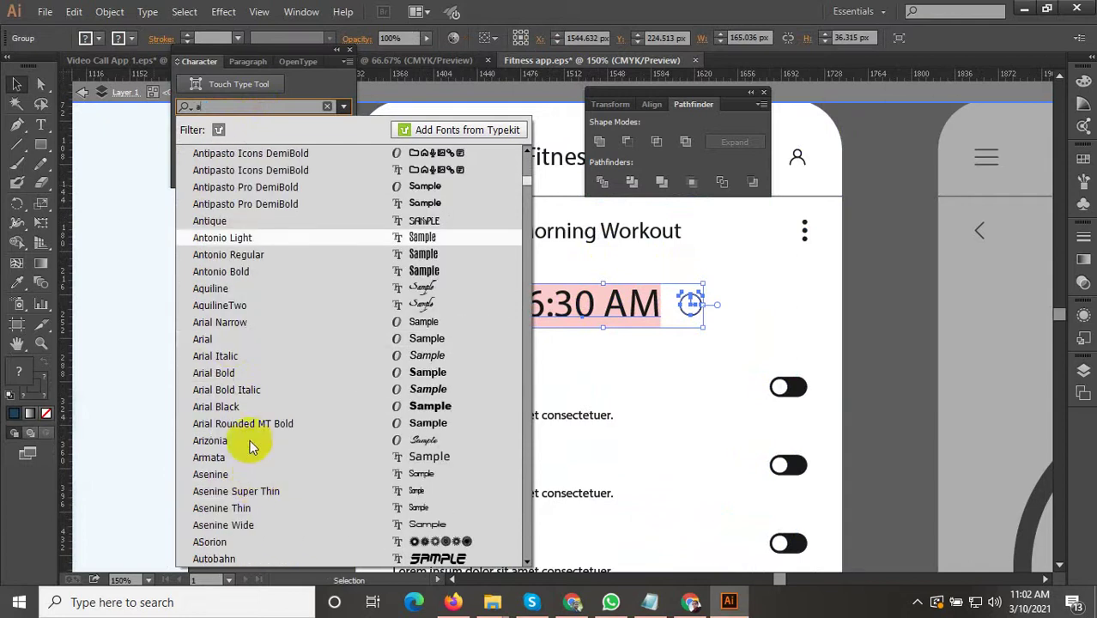
pyautogui.click(245, 340)
pyautogui.scroll(-4, 628, 351)
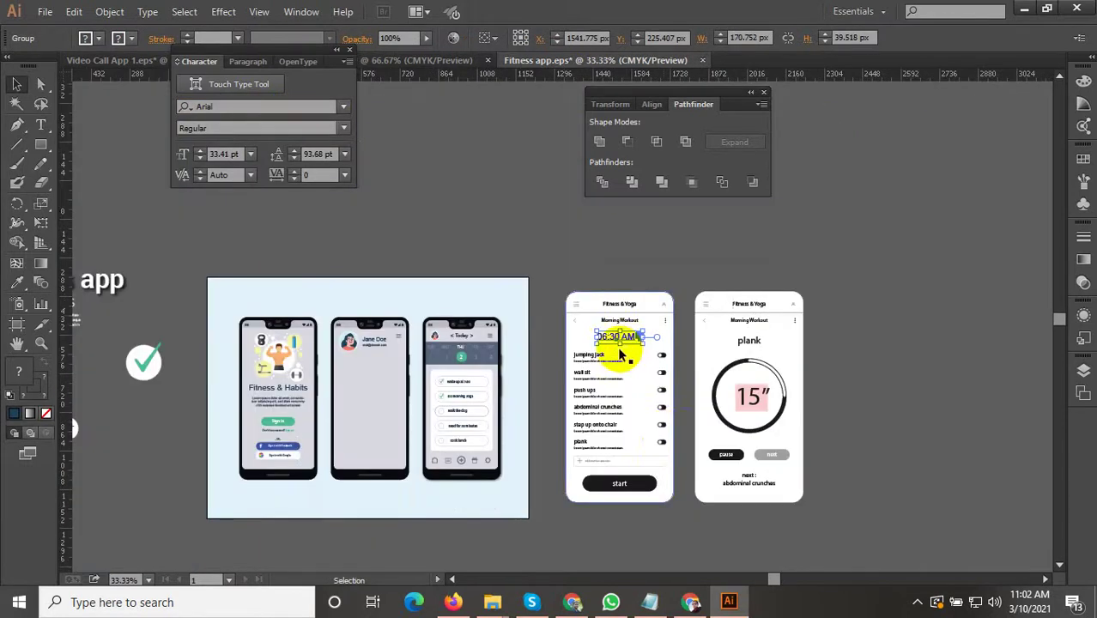
pyautogui.scroll(-1, 623, 353)
pyautogui.click(676, 472)
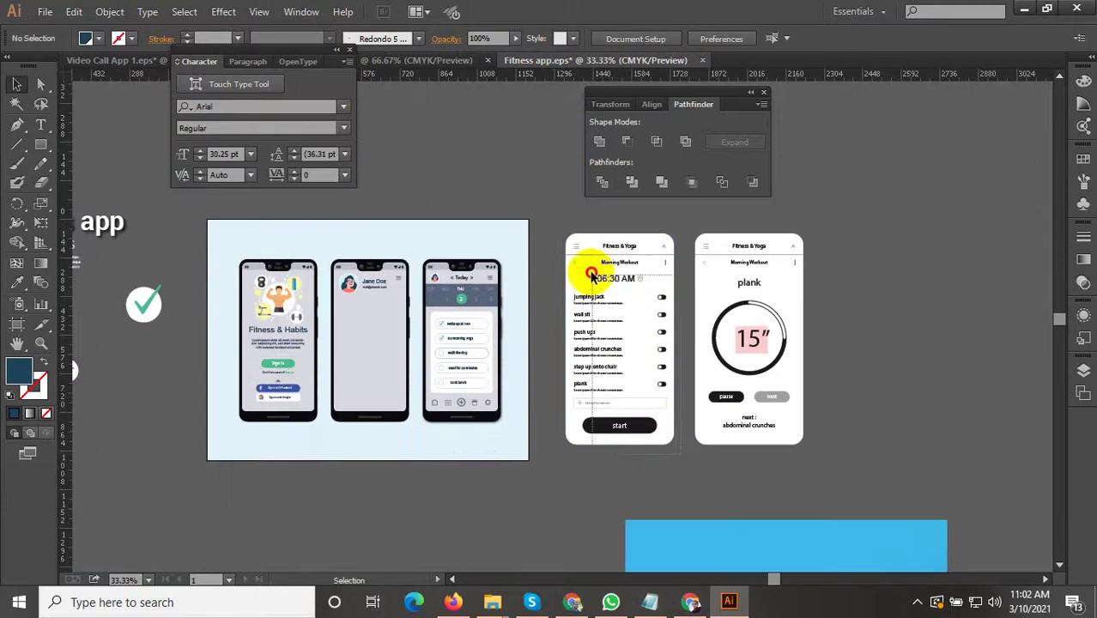
# Step: Ungroup the Morning Workout reference screen and deselect its parts
pyautogui.click(620, 239)
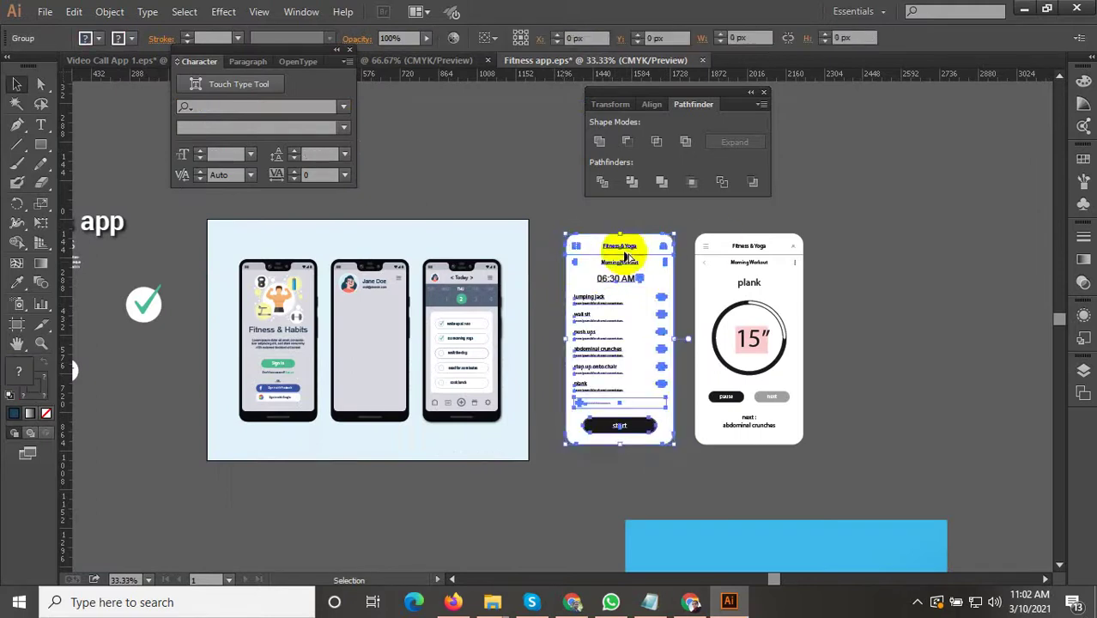
pyautogui.scroll(2, 692, 242)
pyautogui.rightClick(538, 238)
pyautogui.click(577, 326)
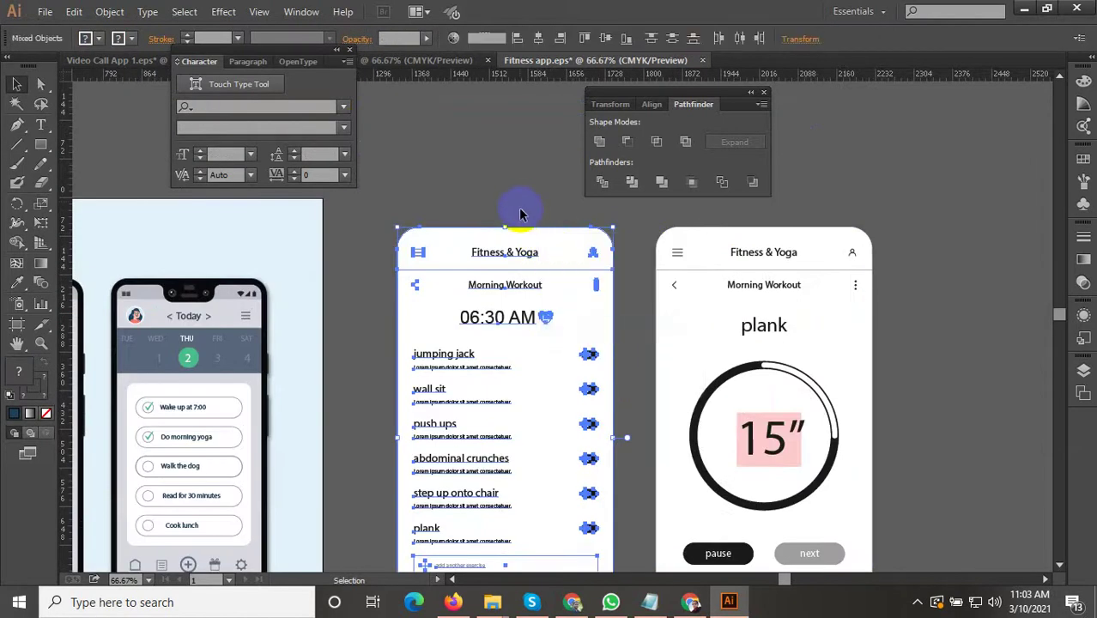
pyautogui.click(550, 217)
# Step: Ungroup the Morning Workout screen's header elements and delete the menu and profile icons beside the Fitness & Yoga title
pyautogui.click(415, 239)
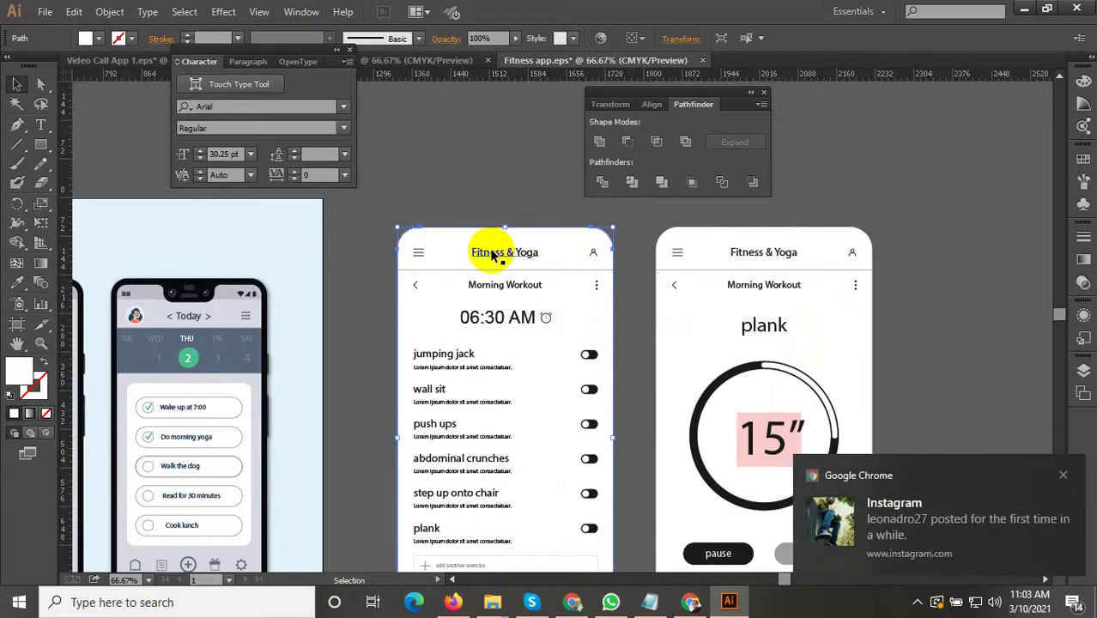
pyautogui.click(423, 254)
pyautogui.rightClick(419, 250)
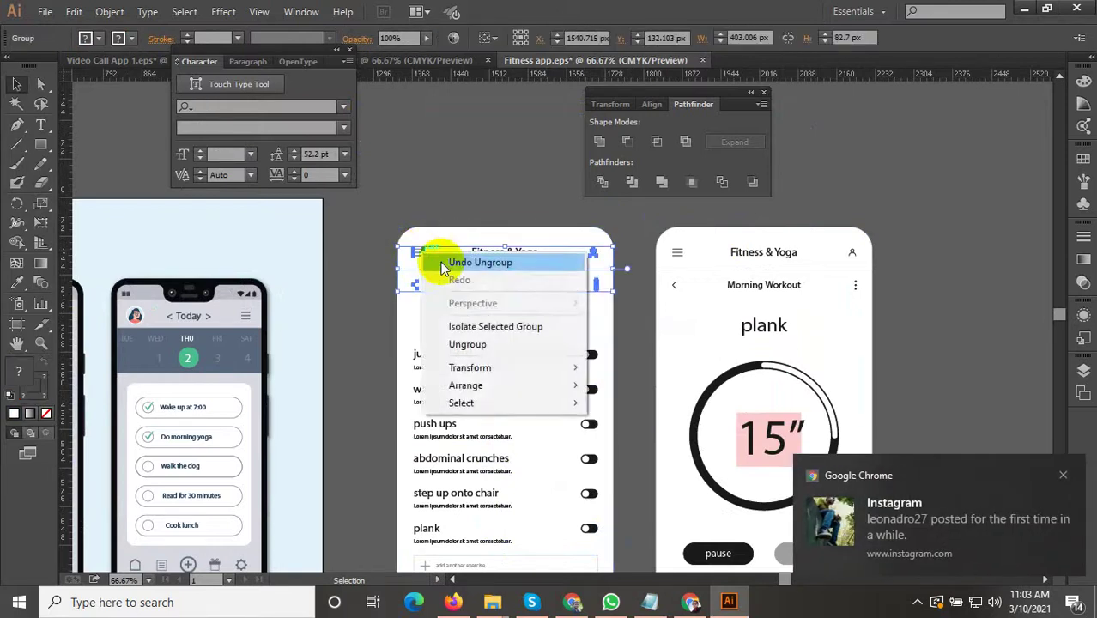
pyautogui.click(458, 343)
pyautogui.click(454, 187)
pyautogui.scroll(3, 460, 202)
pyautogui.click(355, 307)
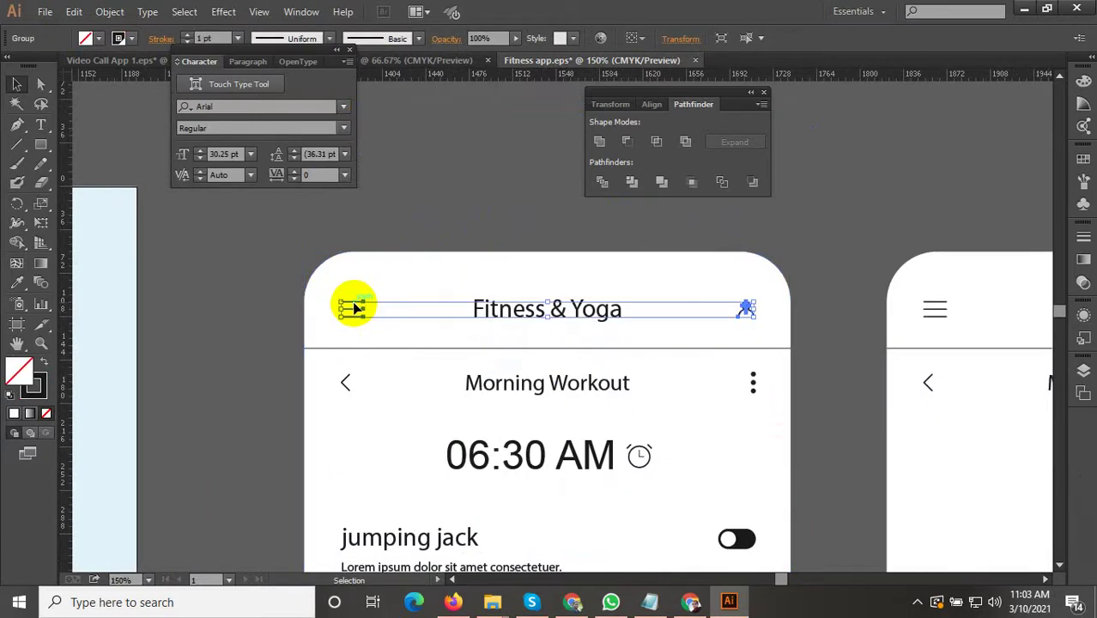
pyautogui.click(357, 301)
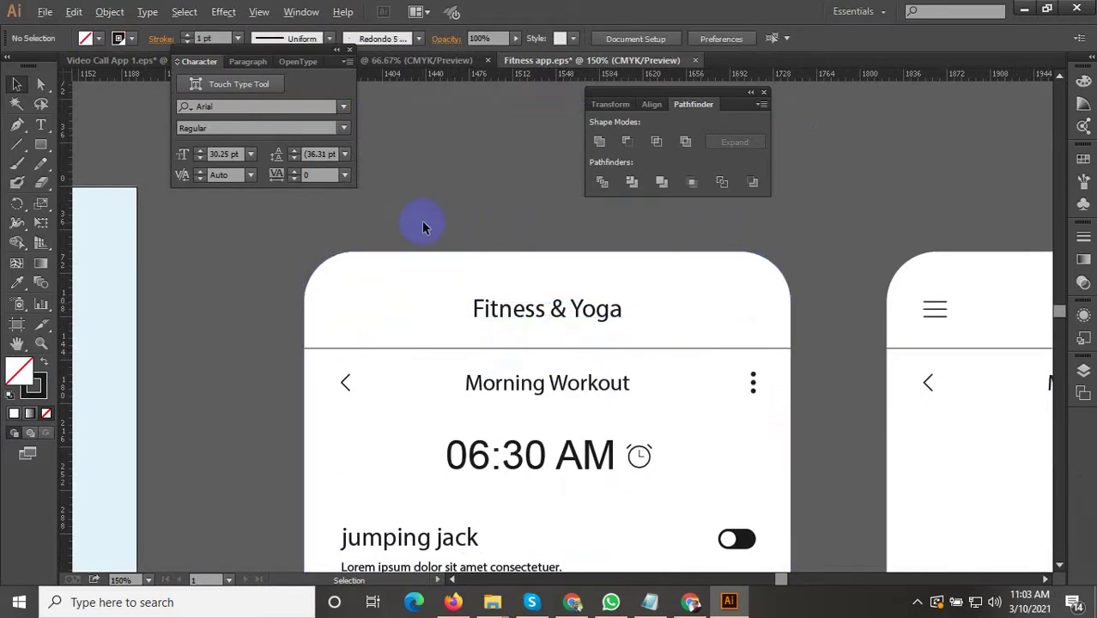
# Step: Select all parts of the Morning Workout reference screen and group them
pyautogui.keyDown('alt'); pyautogui.scroll(-3, 422, 221); pyautogui.keyUp('alt')
pyautogui.keyDown('alt'); pyautogui.scroll(-2, 507, 243); pyautogui.keyUp('alt')
pyautogui.moveTo(517, 255); pyautogui.dragTo(627, 249)
pyautogui.keyDown('alt'); pyautogui.scroll(2, 423, 270); pyautogui.keyUp('alt')
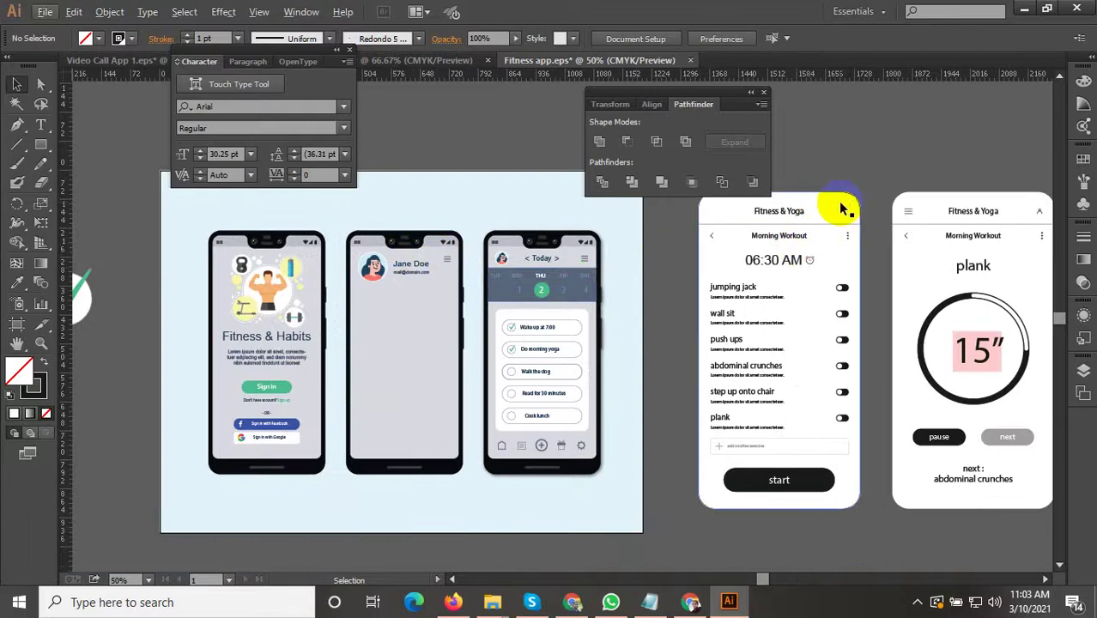
pyautogui.click(843, 208)
pyautogui.moveTo(695, 547); pyautogui.dragTo(695, 546)
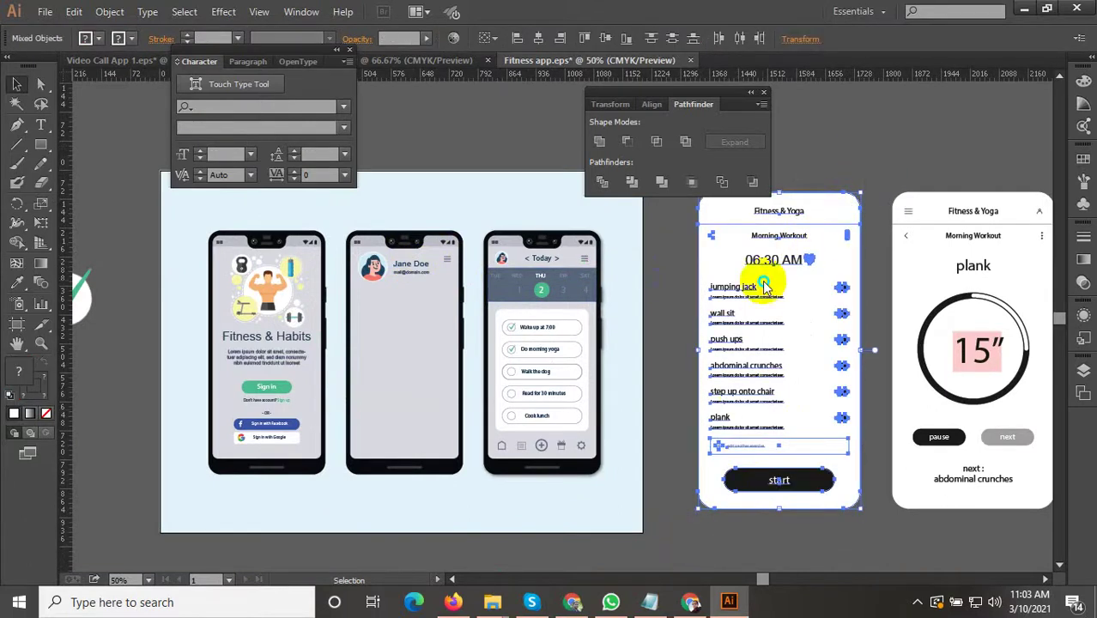
pyautogui.rightClick(762, 280)
pyautogui.click(804, 355)
# Step: Move the Morning Workout group onto the middle phone and scale it down to about 196 by 382 px below the profile header
pyautogui.moveTo(798, 307); pyautogui.dragTo(435, 337)
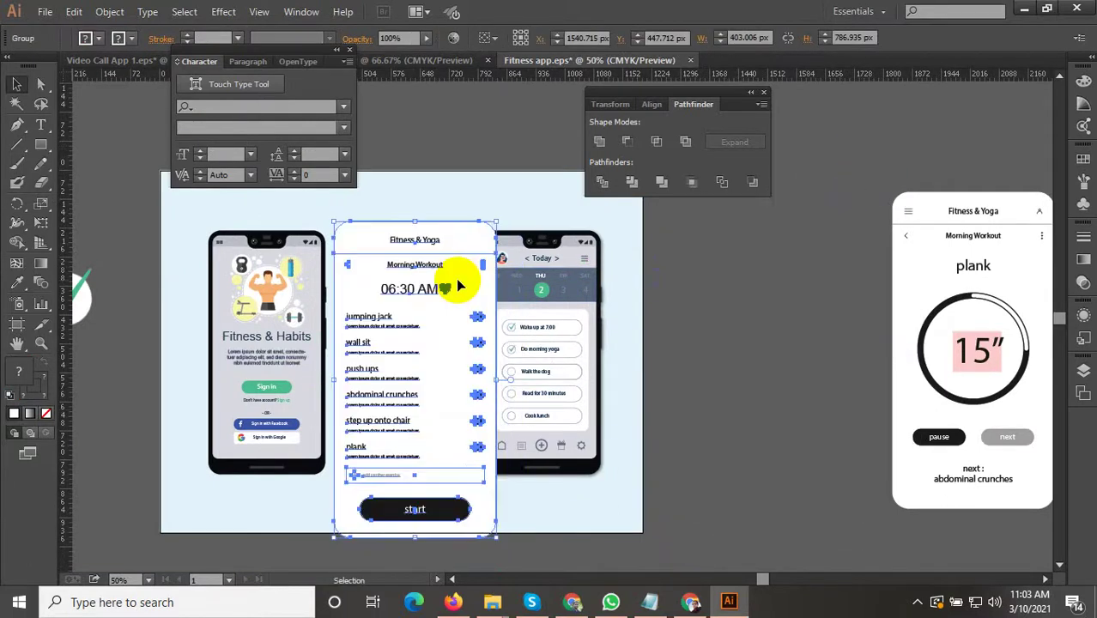
pyautogui.moveTo(496, 223); pyautogui.dragTo(455, 289)
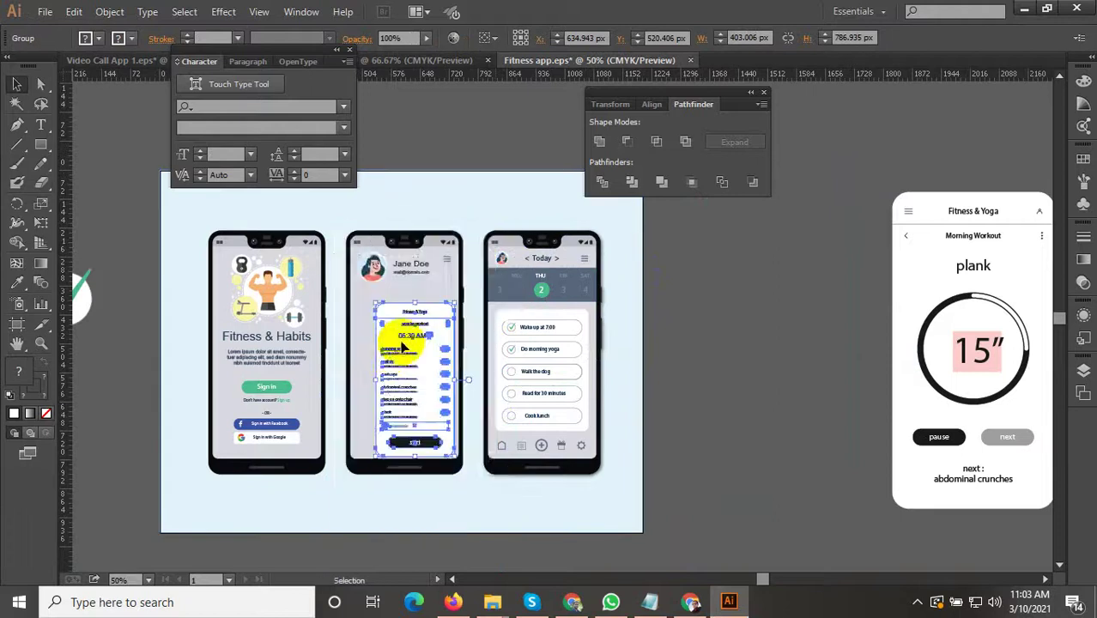
pyautogui.scroll(2, 388, 353)
pyautogui.moveTo(432, 348); pyautogui.dragTo(402, 309)
pyautogui.scroll(-1, 493, 318)
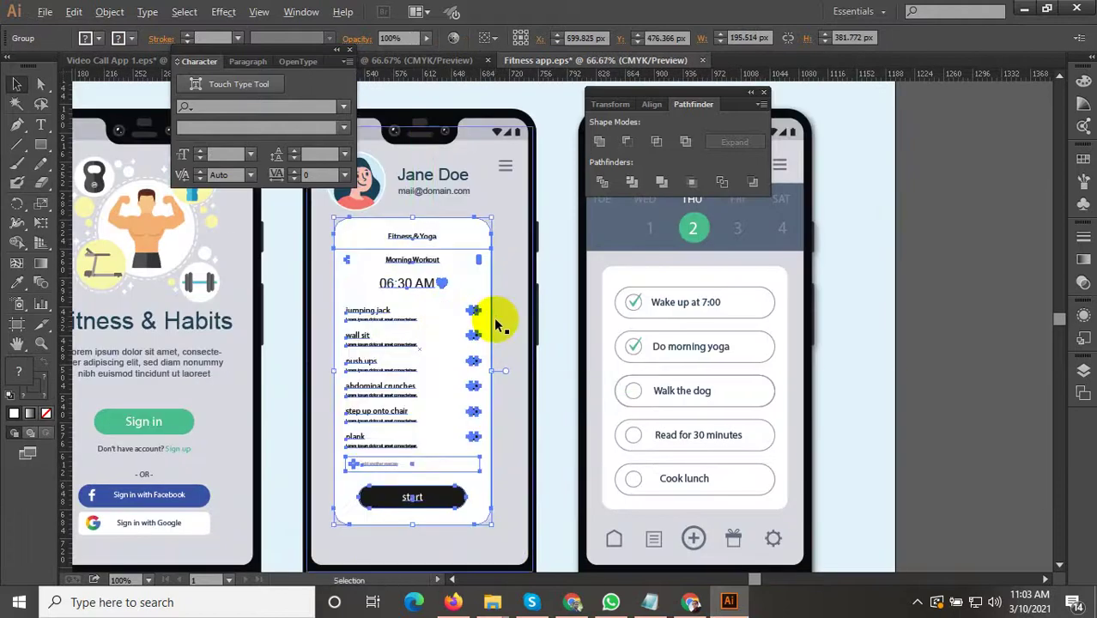
# Step: Enlarge the Morning Workout card to about 219 by 428 px, reaching down to the middle phone screen's lower edge, and deselect it
pyautogui.scroll(2, 444, 465)
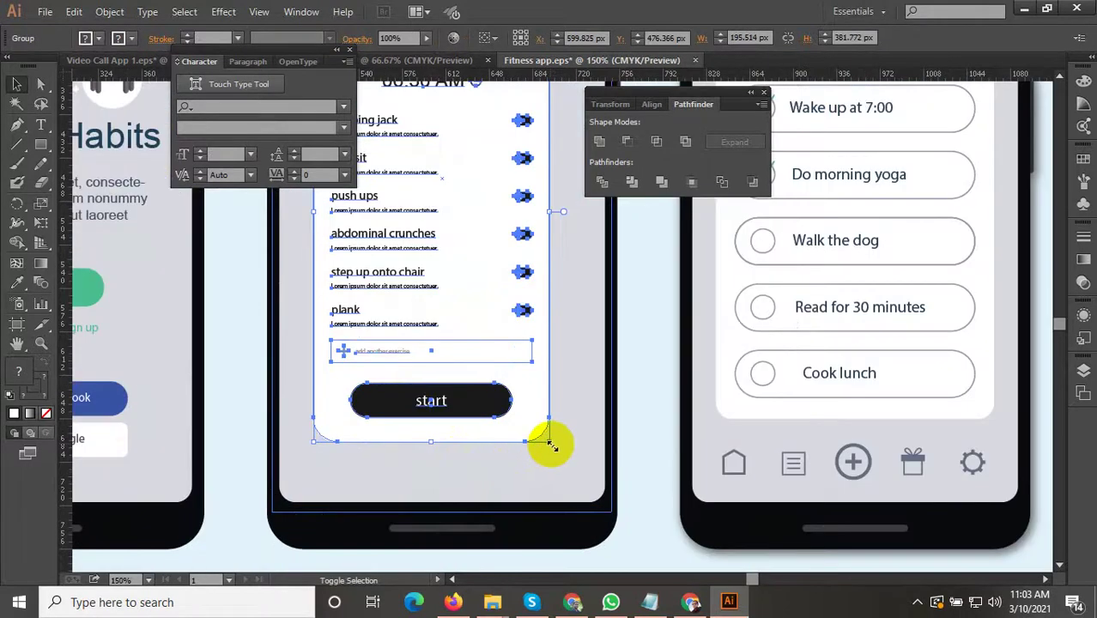
pyautogui.moveTo(551, 443); pyautogui.dragTo(595, 504)
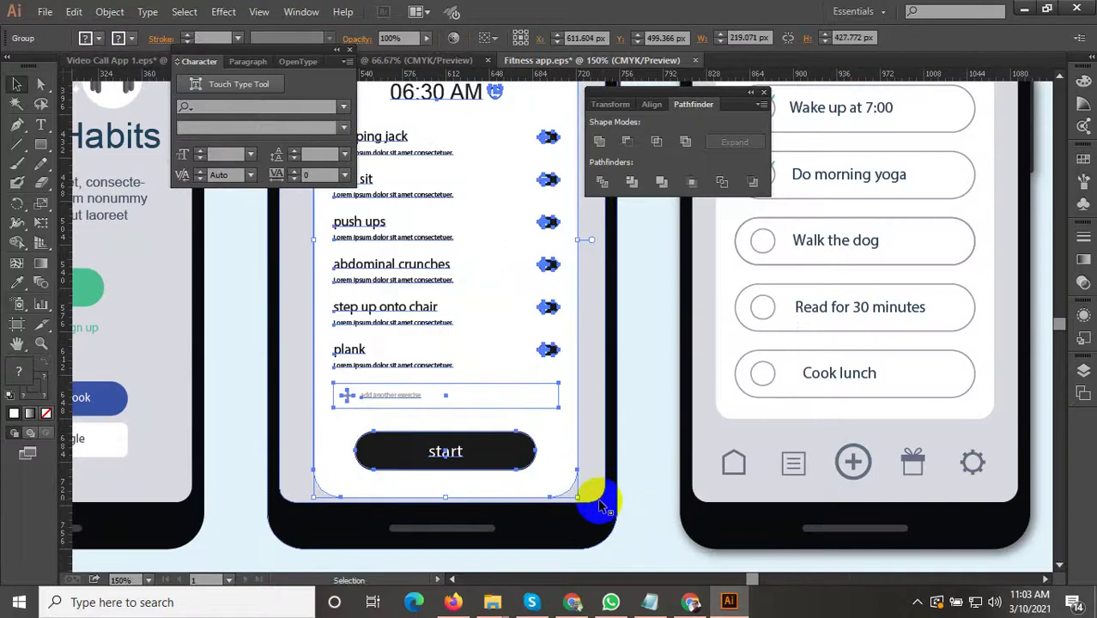
pyautogui.hotkey('ctrl', '-')
pyautogui.hotkey('ctrl', '-')
pyautogui.hotkey('ctrl', '=')
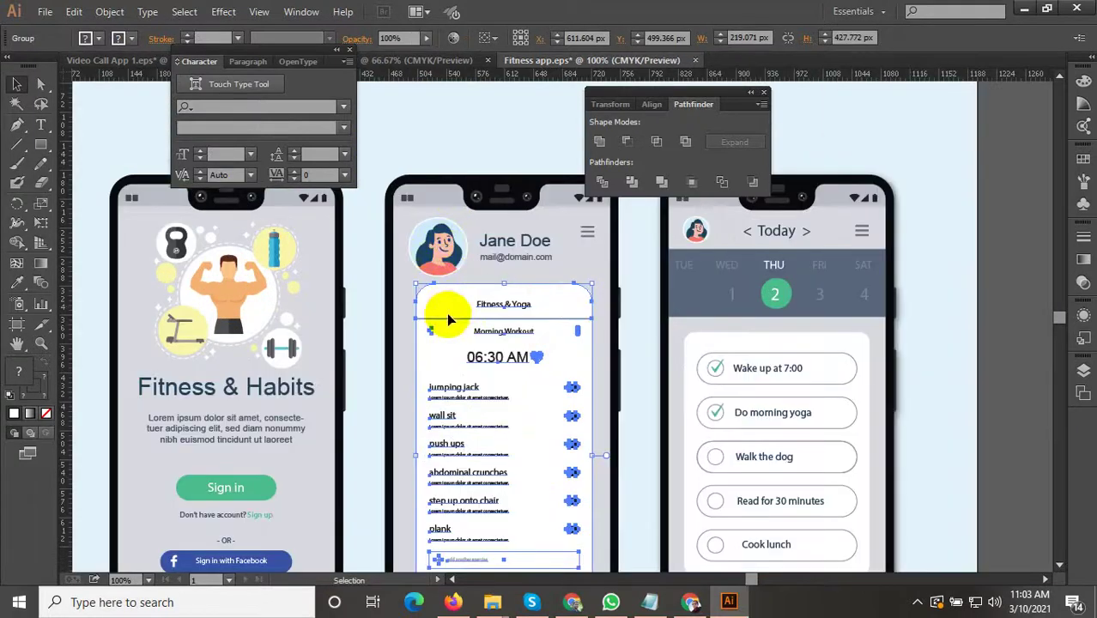
pyautogui.click(983, 228)
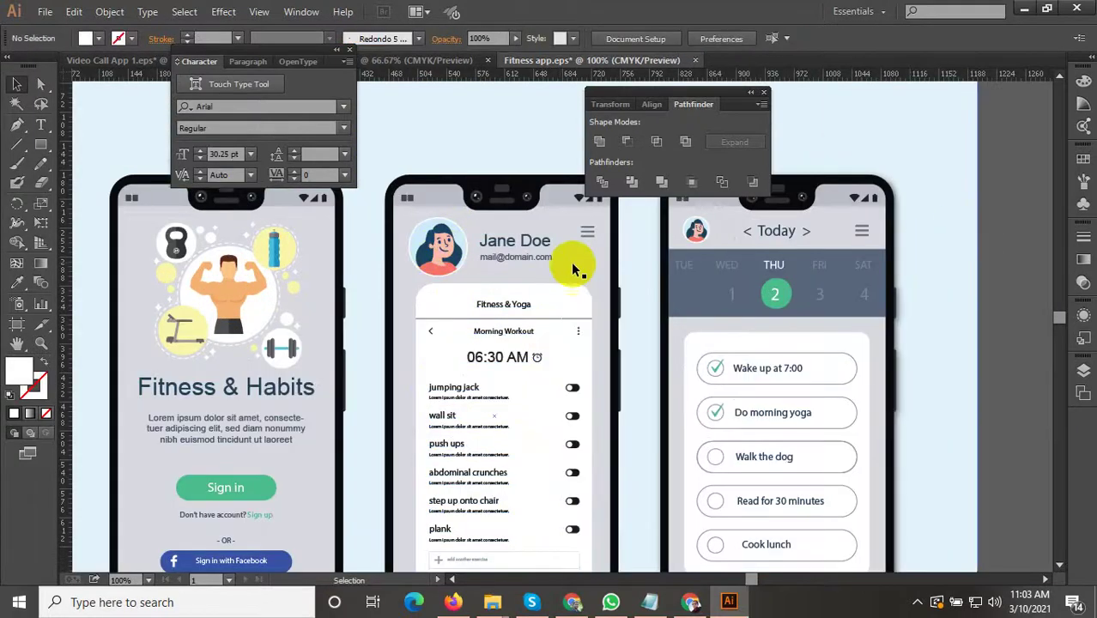
# Step: Enlarge the Morning Workout card on the middle phone to about 245 by 479 px, extending it up and outward
pyautogui.click(512, 249)
pyautogui.hotkey('ctrl', '=')
pyautogui.hotkey('ctrl', '=')
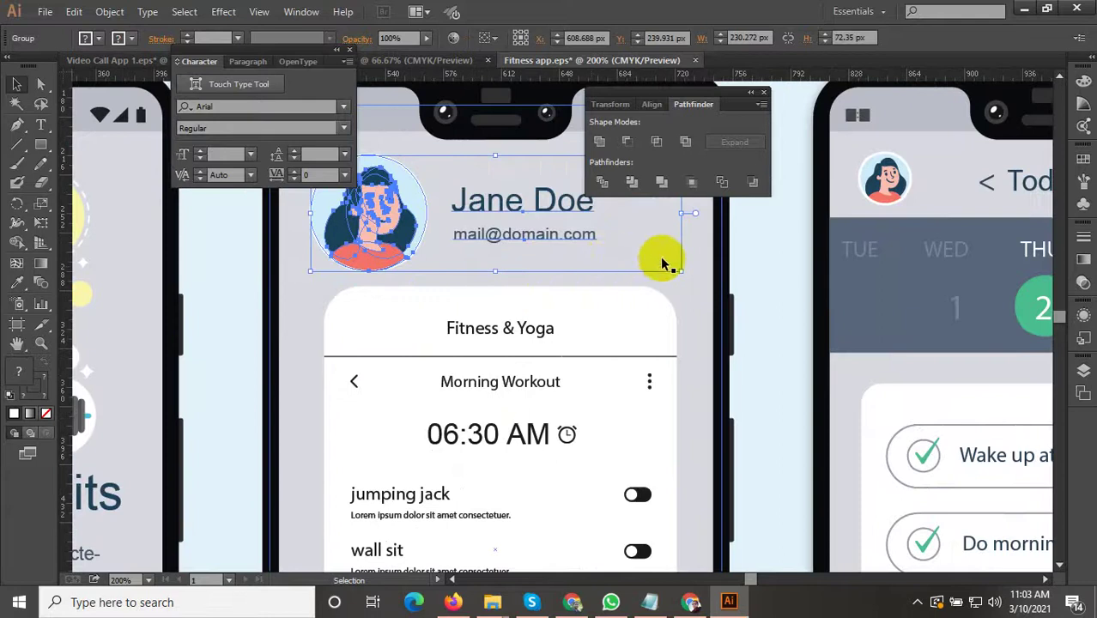
pyautogui.hotkey('ctrl', '-')
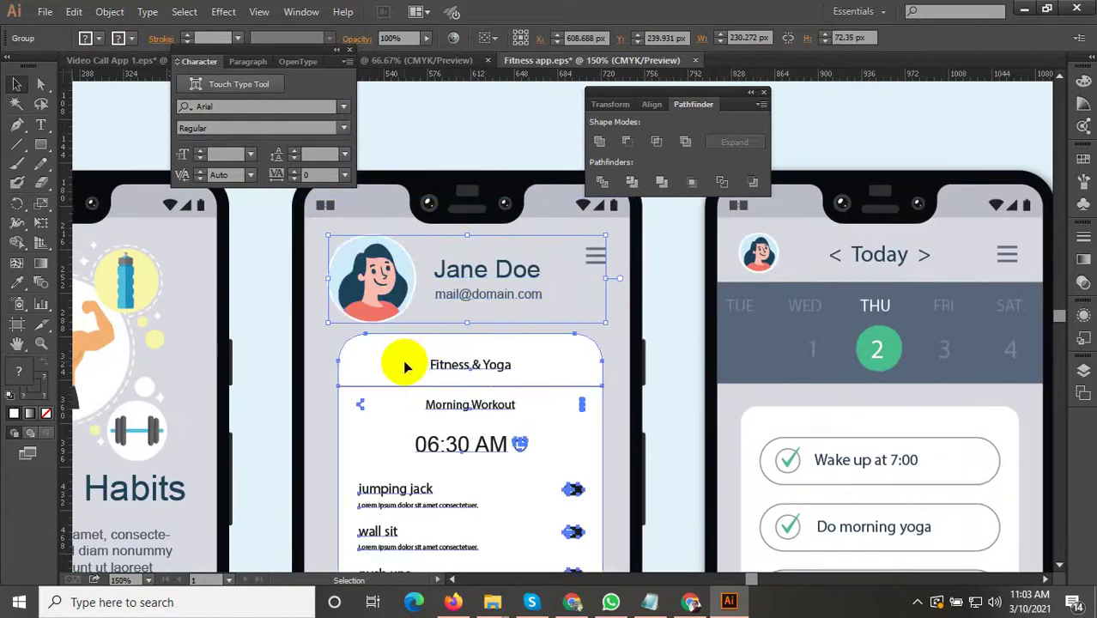
pyautogui.click(424, 371)
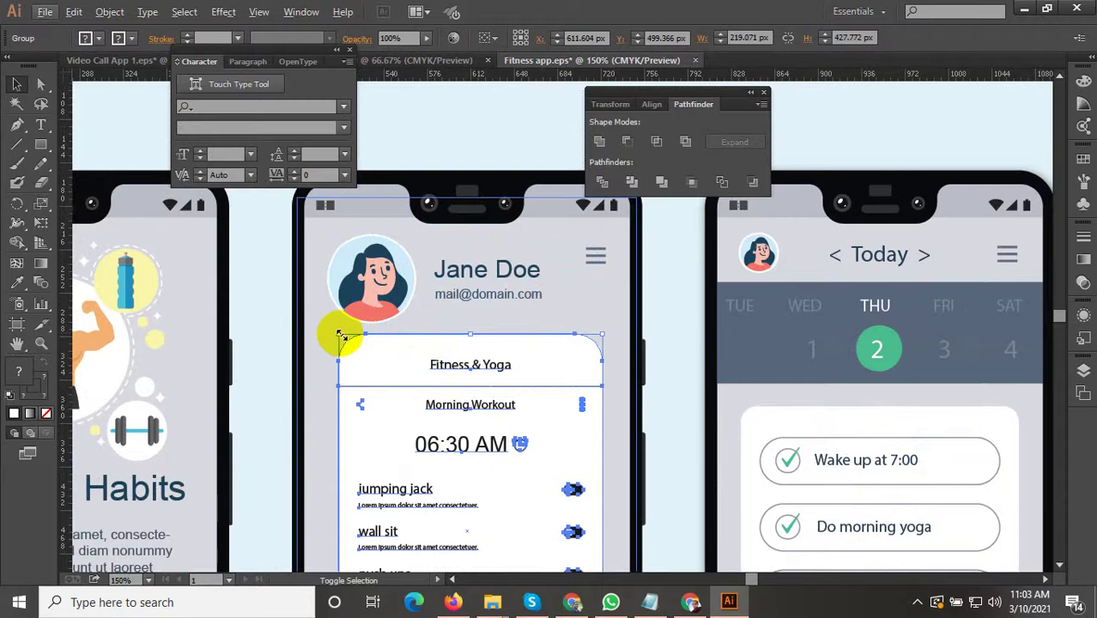
pyautogui.moveTo(341, 335); pyautogui.dragTo(307, 273)
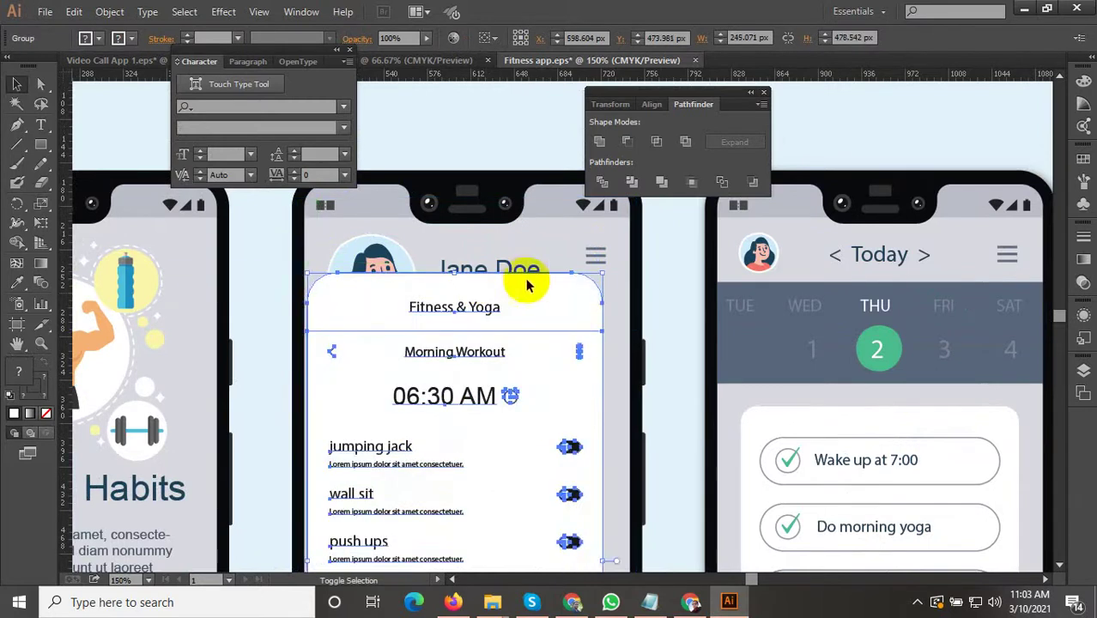
# Step: Bring the middle phone's profile header group to the front of the Morning Workout card
pyautogui.click(594, 258)
pyautogui.rightClick(594, 257)
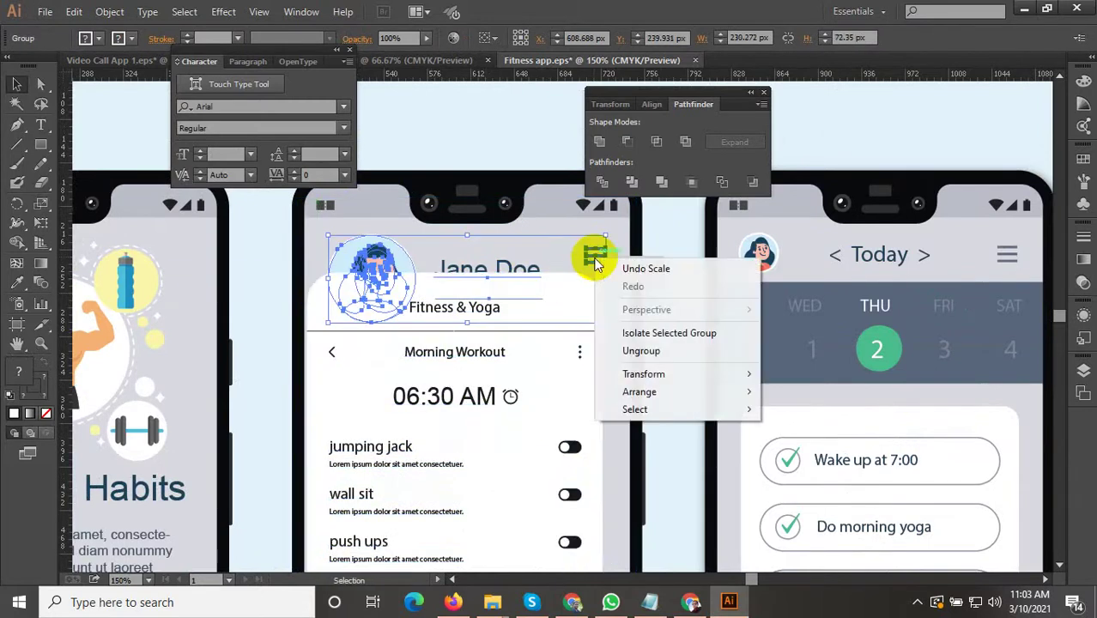
pyautogui.moveTo(648, 397)
pyautogui.click(730, 380)
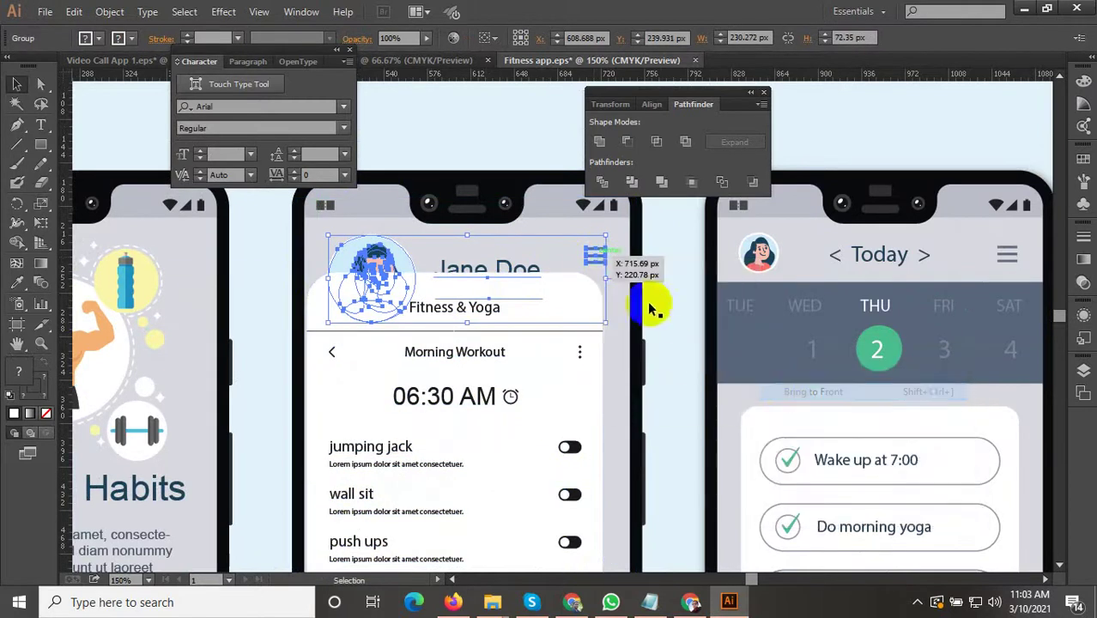
# Step: Enlarge the Morning Workout card to about 265 by 517 px, nearly filling the middle phone's screen width, and deselect it
pyautogui.click(574, 316)
pyautogui.click(598, 274)
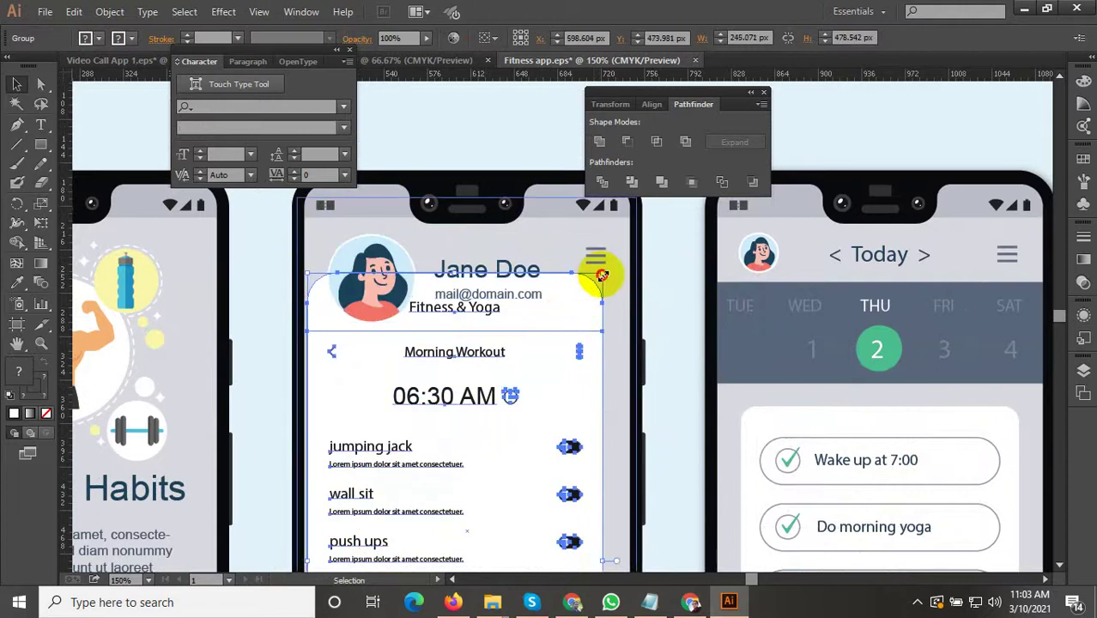
pyautogui.moveTo(602, 274); pyautogui.dragTo(634, 229)
pyautogui.scroll(-3, 600, 295)
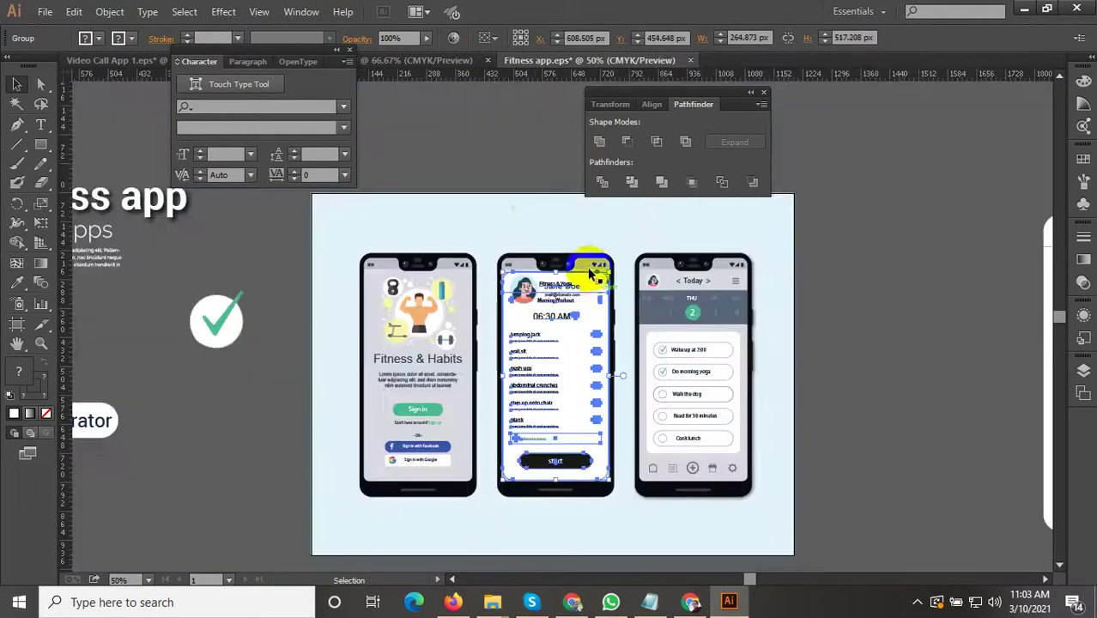
pyautogui.click(537, 157)
pyautogui.scroll(2, 567, 453)
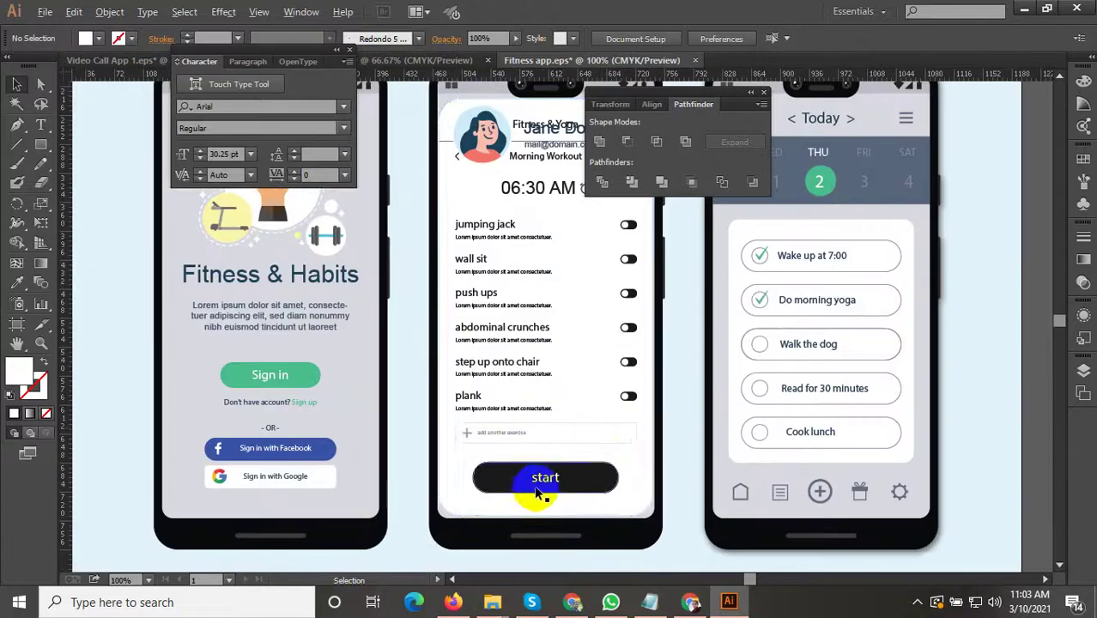
pyautogui.scroll(-1, 534, 488)
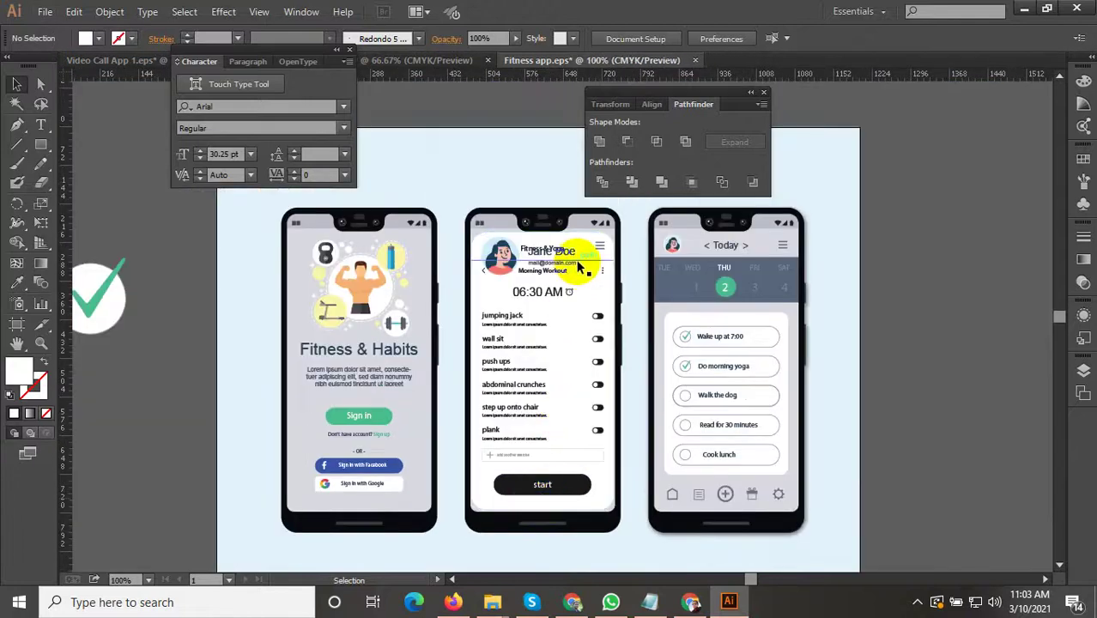
pyautogui.scroll(1, 577, 292)
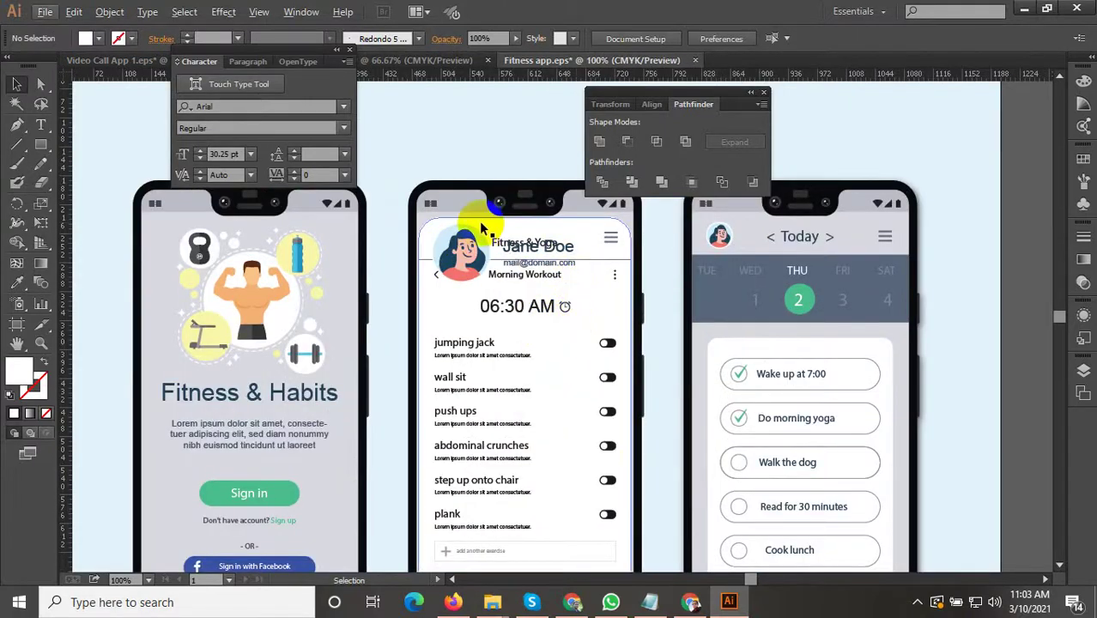
# Step: Isolate the Morning Workout card group and lower its white background's upper edge to just above the Morning Workout title
pyautogui.click(566, 308)
pyautogui.scroll(1, 571, 244)
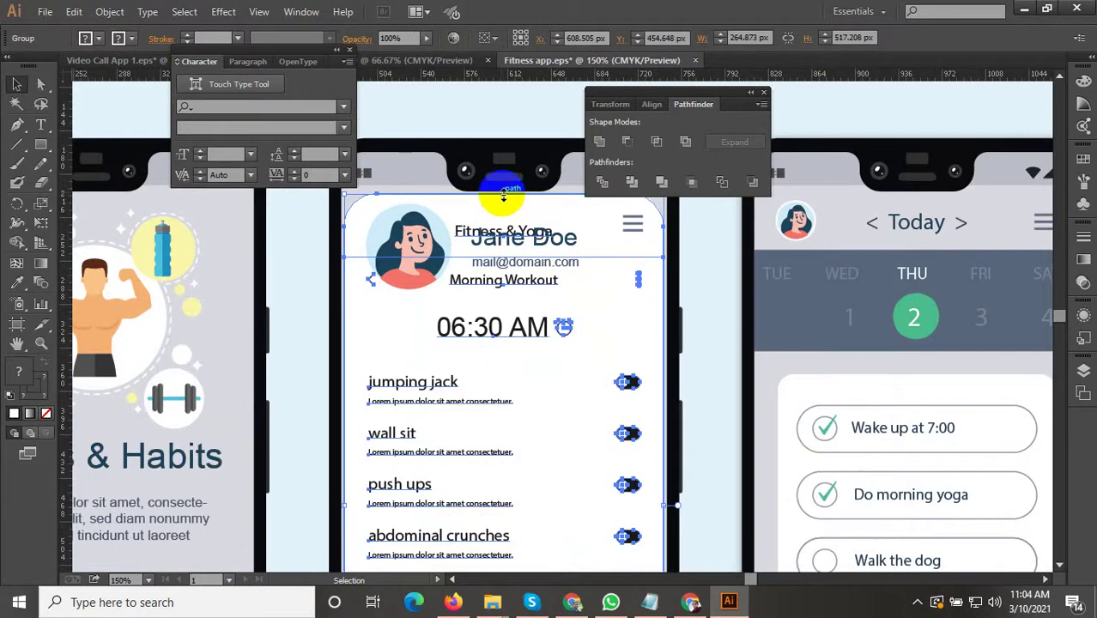
pyautogui.scroll(-1, 522, 361)
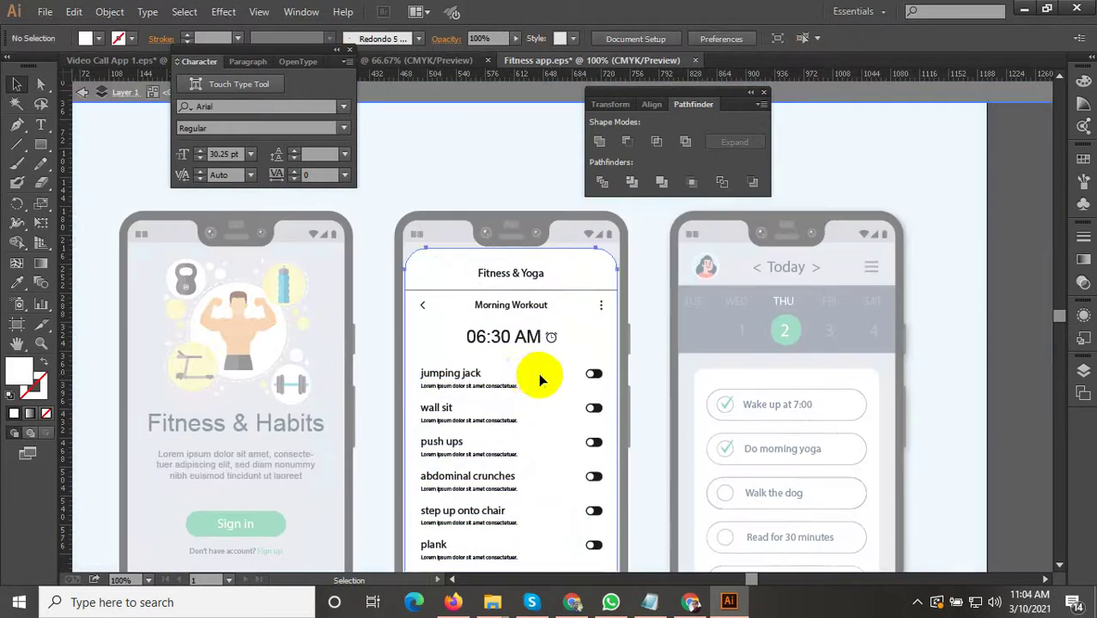
pyautogui.click(497, 275)
pyautogui.scroll(1, 502, 270)
pyautogui.moveTo(511, 236); pyautogui.dragTo(500, 299)
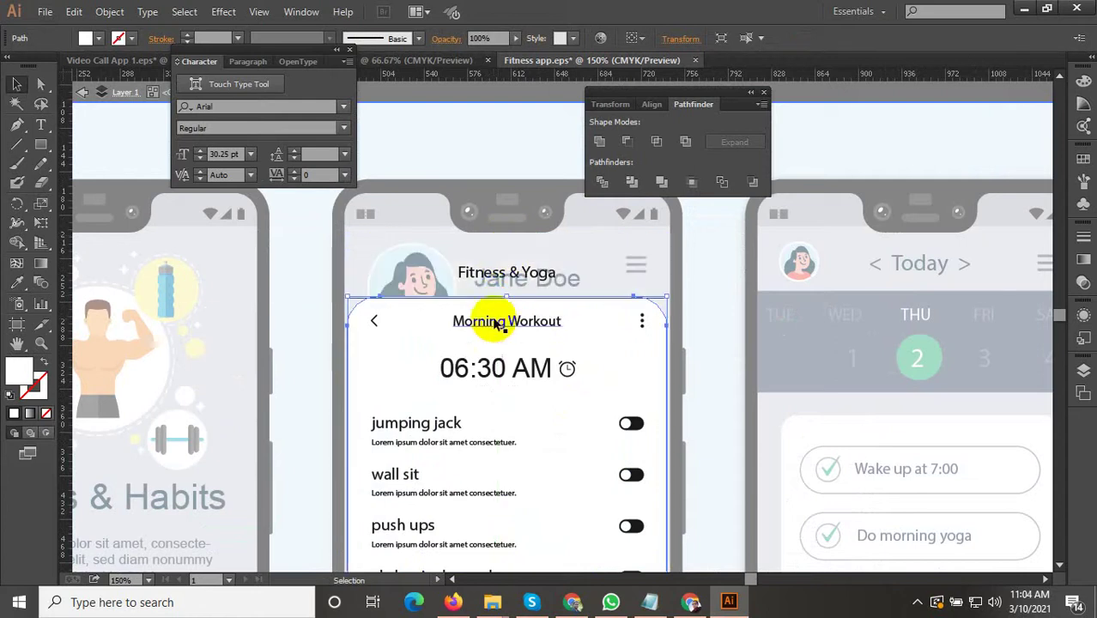
# Step: Move the Morning Workout title and the 06:30 AM time with its clock icon lower, leaving the time close beneath the title
pyautogui.click(503, 322)
pyautogui.keyDown('shift'); pyautogui.click(485, 367); pyautogui.keyUp('shift')
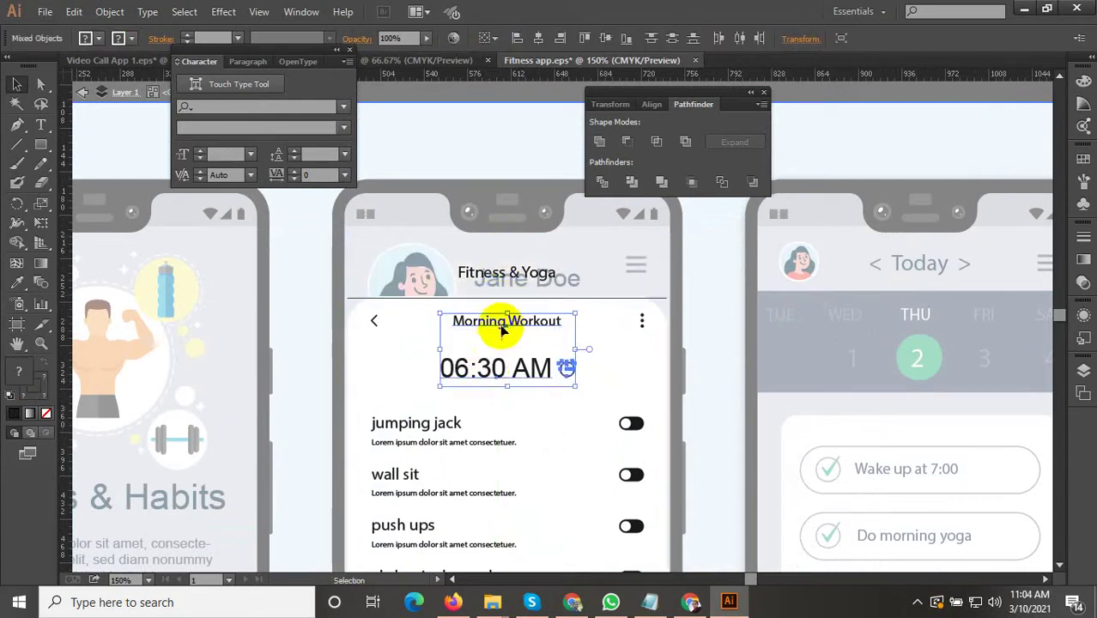
pyautogui.moveTo(501, 323); pyautogui.dragTo(504, 341)
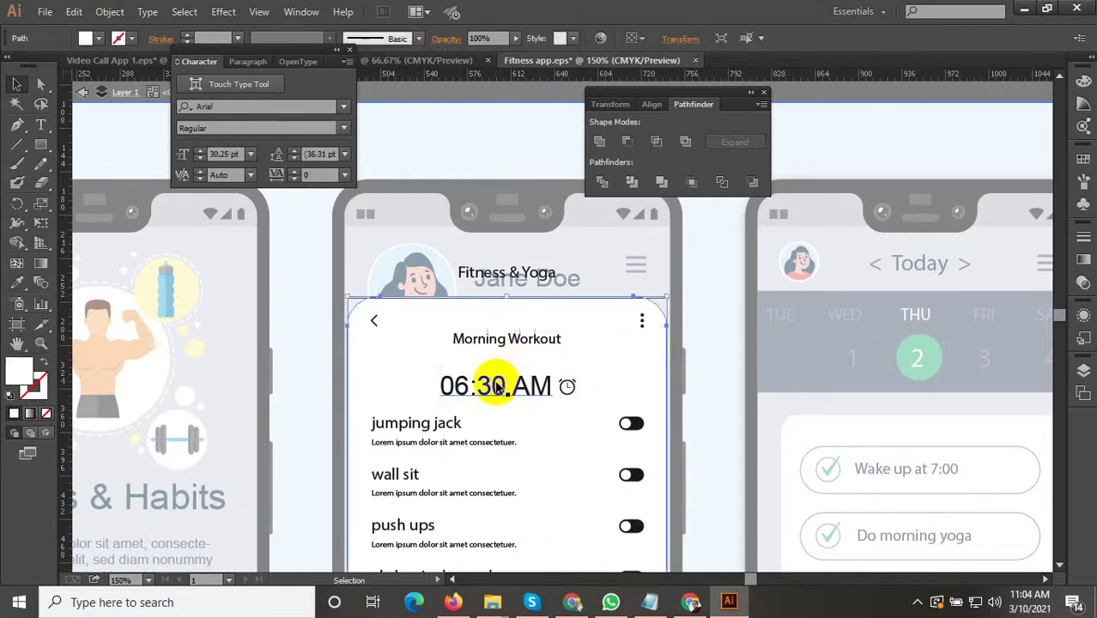
pyautogui.click(496, 388)
pyautogui.moveTo(496, 388); pyautogui.dragTo(497, 371)
# Step: Lower the white background's upper edge close to the Morning Workout title and delete the back arrow and three-dot icons
pyautogui.click(515, 316)
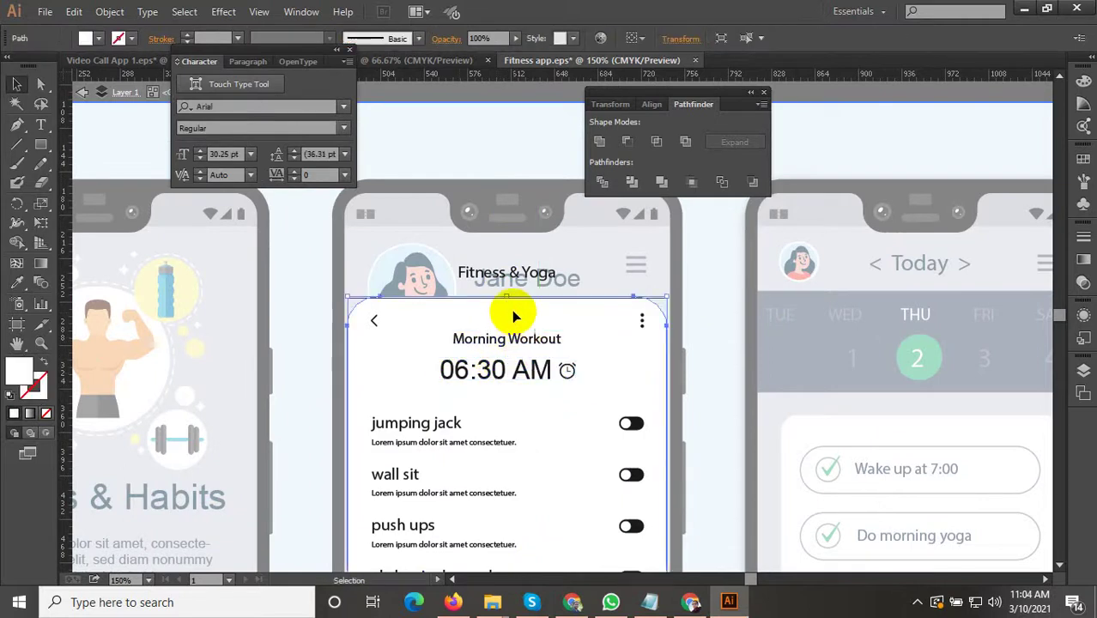
pyautogui.moveTo(507, 298); pyautogui.dragTo(507, 324)
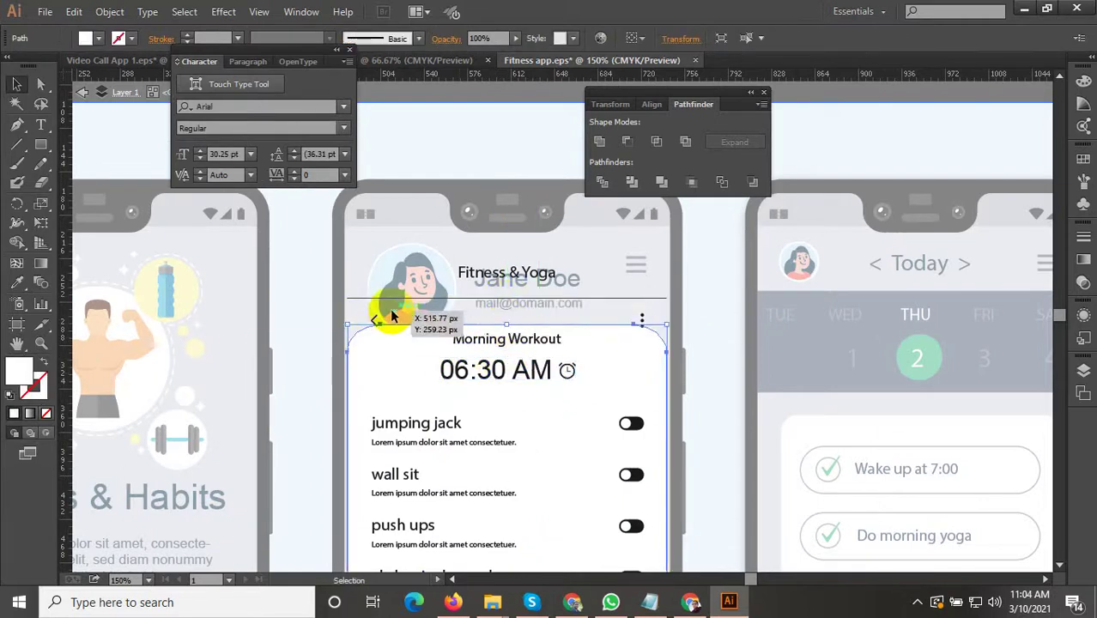
pyautogui.click(375, 321)
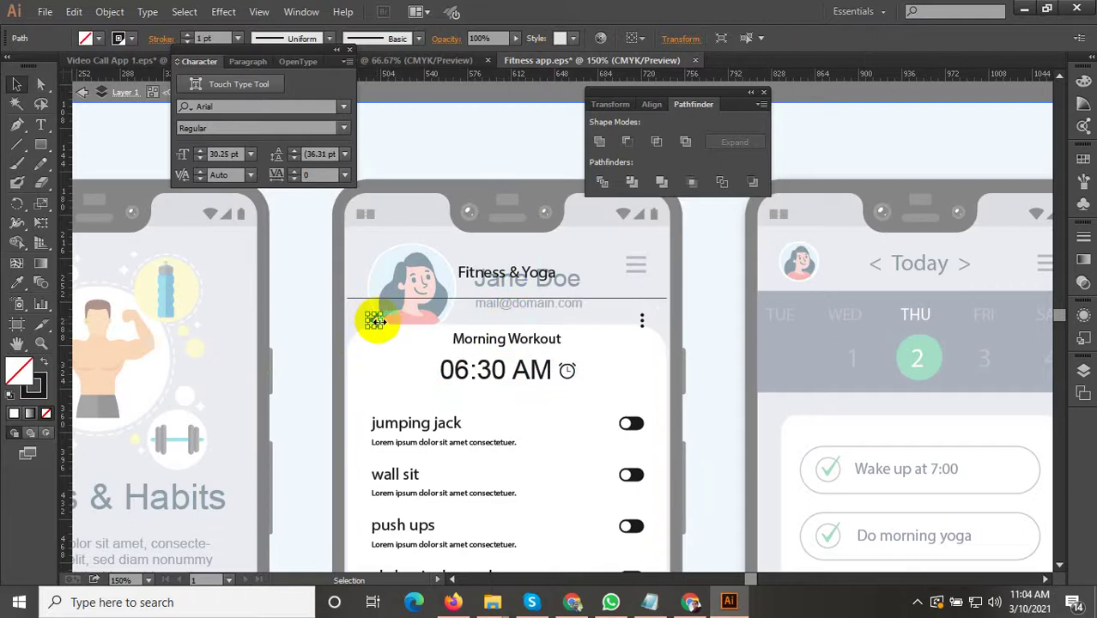
pyautogui.keyDown('shift'); pyautogui.click(643, 324); pyautogui.keyUp('shift')
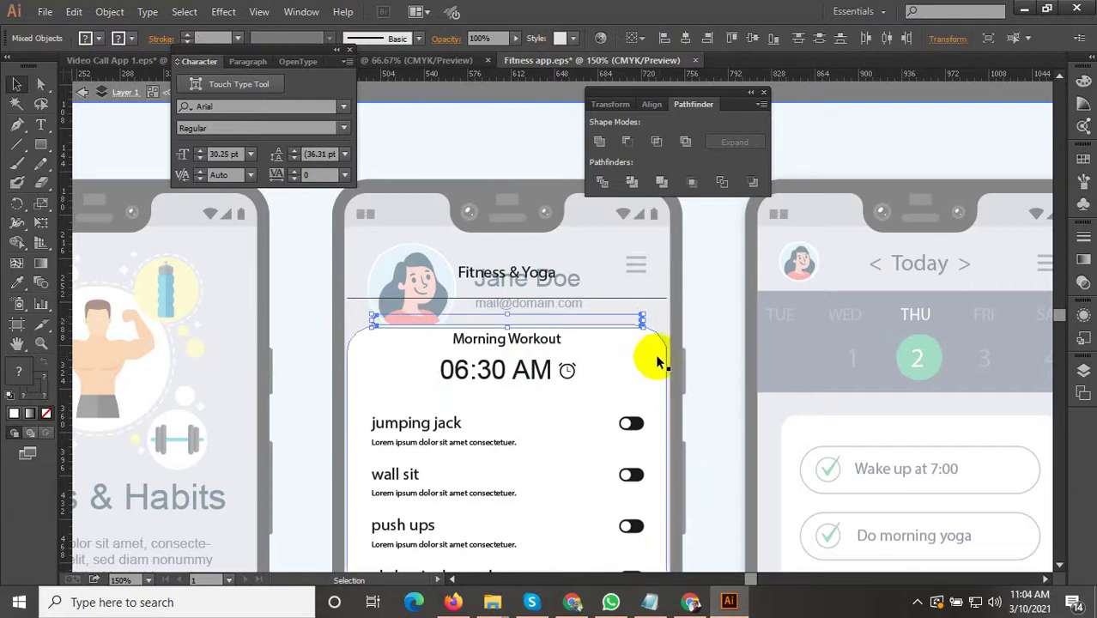
# Step: Move the divider line directly below the Morning Workout title and the Fitness & Yoga title beneath the 06:30 AM time
pyautogui.click(607, 299)
pyautogui.moveTo(608, 299); pyautogui.dragTo(605, 353)
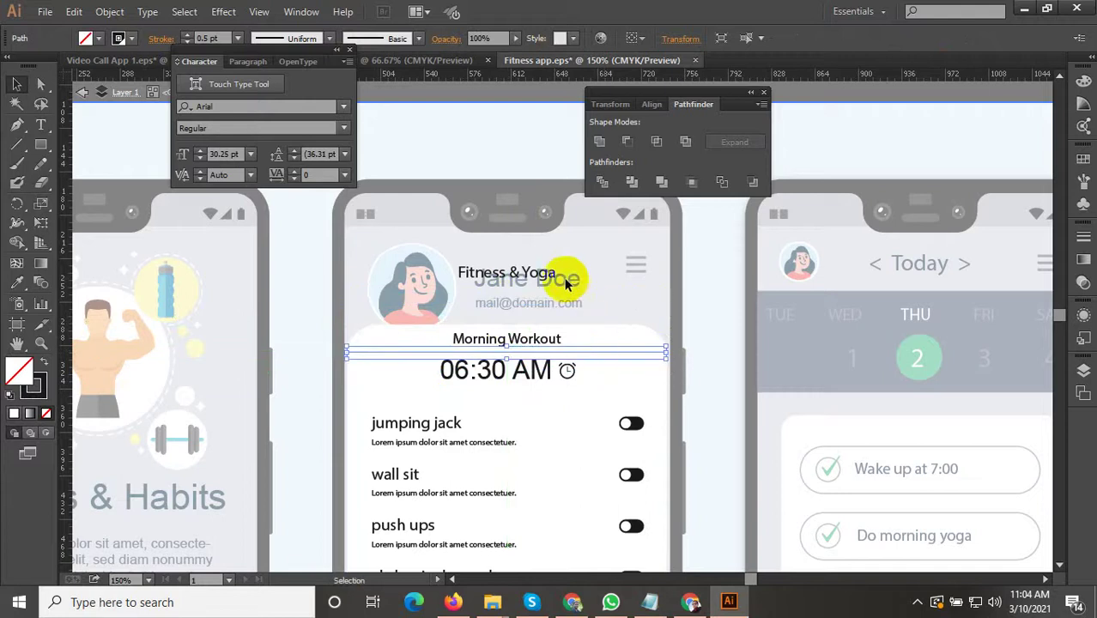
pyautogui.click(534, 273)
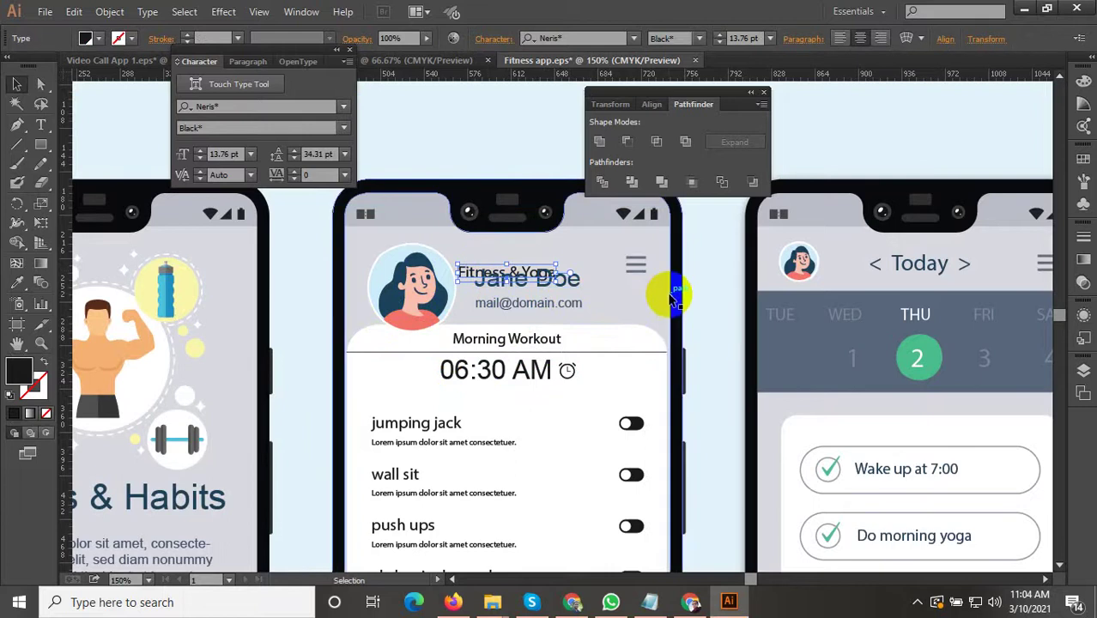
pyautogui.moveTo(521, 283); pyautogui.dragTo(494, 407)
pyautogui.scroll(2, 515, 404)
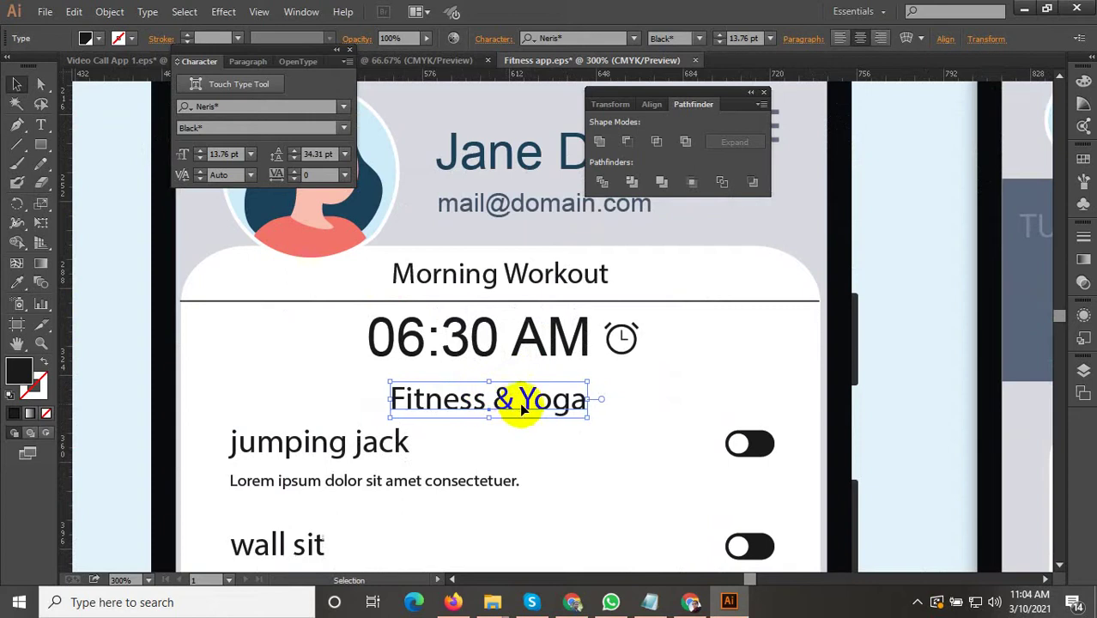
pyautogui.scroll(-2, 524, 419)
# Step: Isolate the profile header group, shrink its avatar slightly so it clears the white card, and exit isolation
pyautogui.click(425, 273)
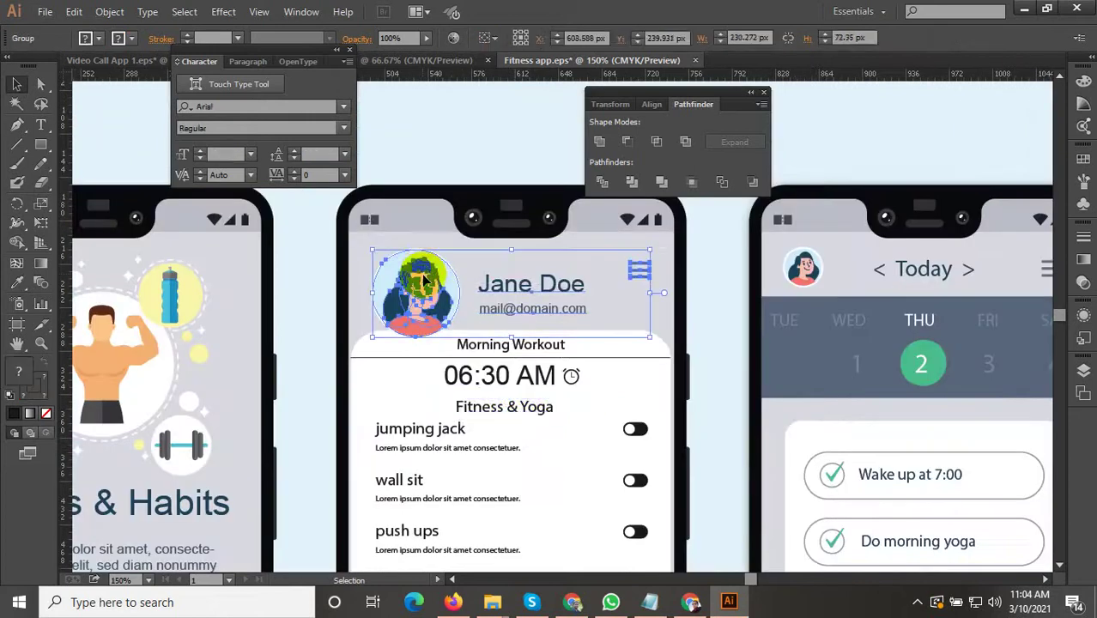
pyautogui.doubleClick(425, 279)
pyautogui.moveTo(406, 311)
pyautogui.mouseDown()
pyautogui.moveTo(373, 336)
pyautogui.moveTo(379, 313)
pyautogui.moveTo(421, 298)
pyautogui.mouseUp()
pyautogui.scroll(2, 412, 297)
pyautogui.scroll(-2, 514, 290)
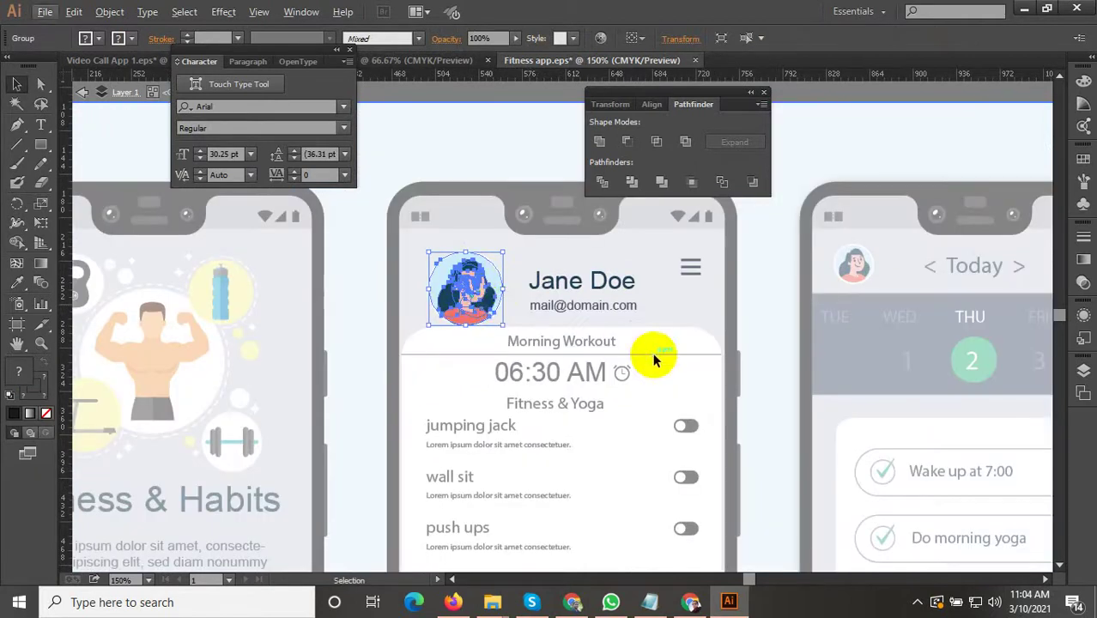
pyautogui.click(727, 367)
pyautogui.doubleClick(781, 365)
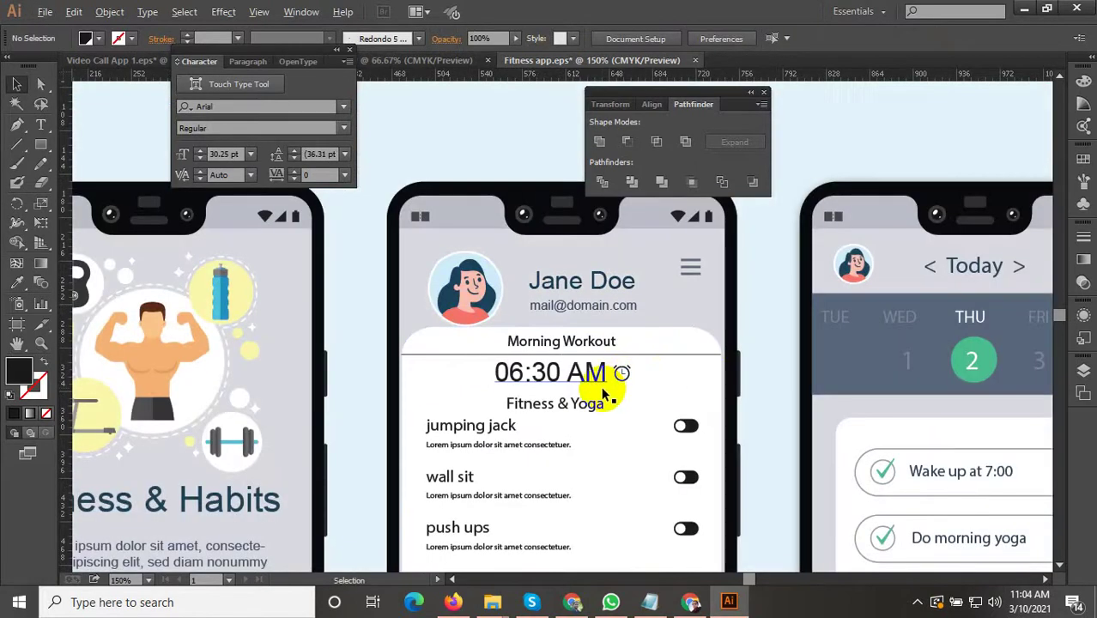
# Step: Scale the profile header down to about 184 by 50 px and shift it up toward the phone screen's right edge
pyautogui.click(601, 306)
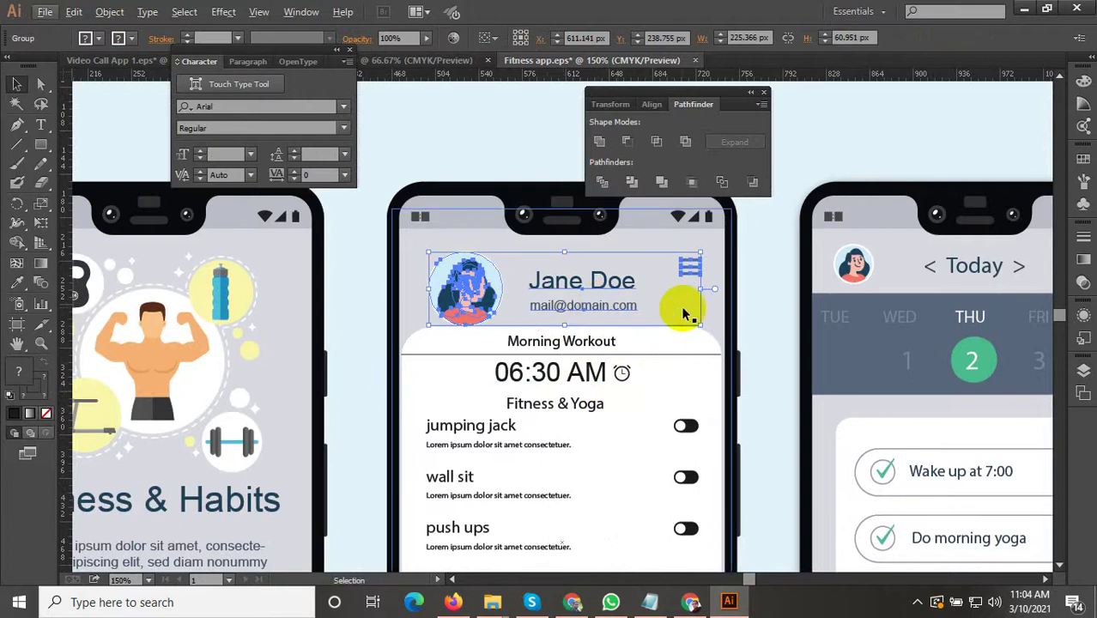
pyautogui.moveTo(701, 325); pyautogui.dragTo(676, 319)
pyautogui.moveTo(672, 271); pyautogui.dragTo(715, 244)
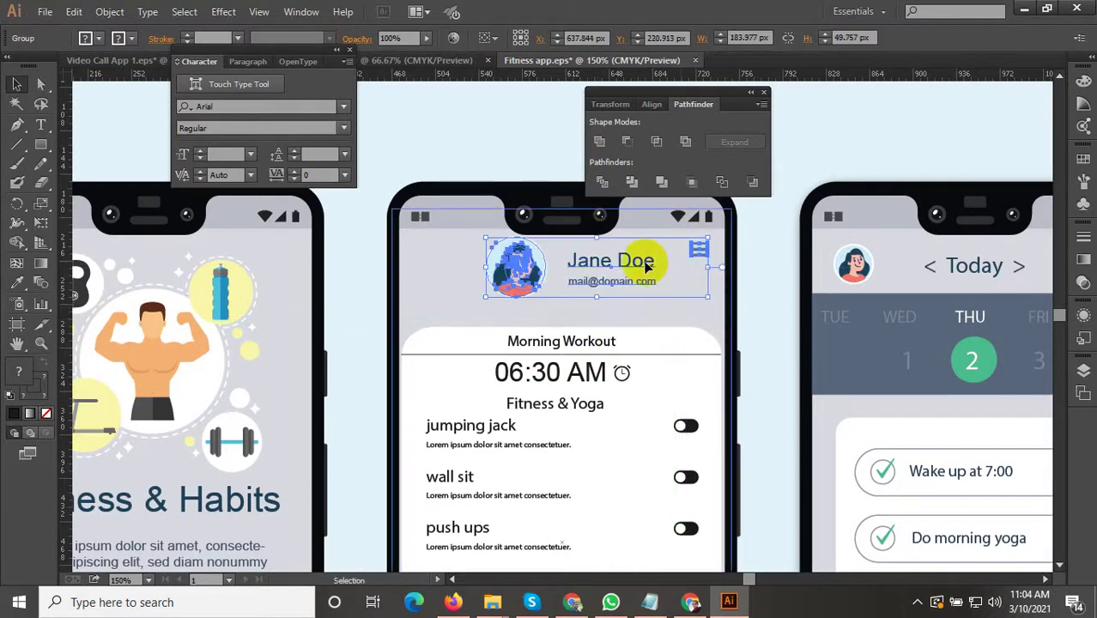
# Step: Within the profile header, move the avatar to the screen's left margin and the name and email text next to it
pyautogui.doubleClick(554, 253)
pyautogui.moveTo(481, 296); pyautogui.dragTo(450, 268)
pyautogui.click(589, 285)
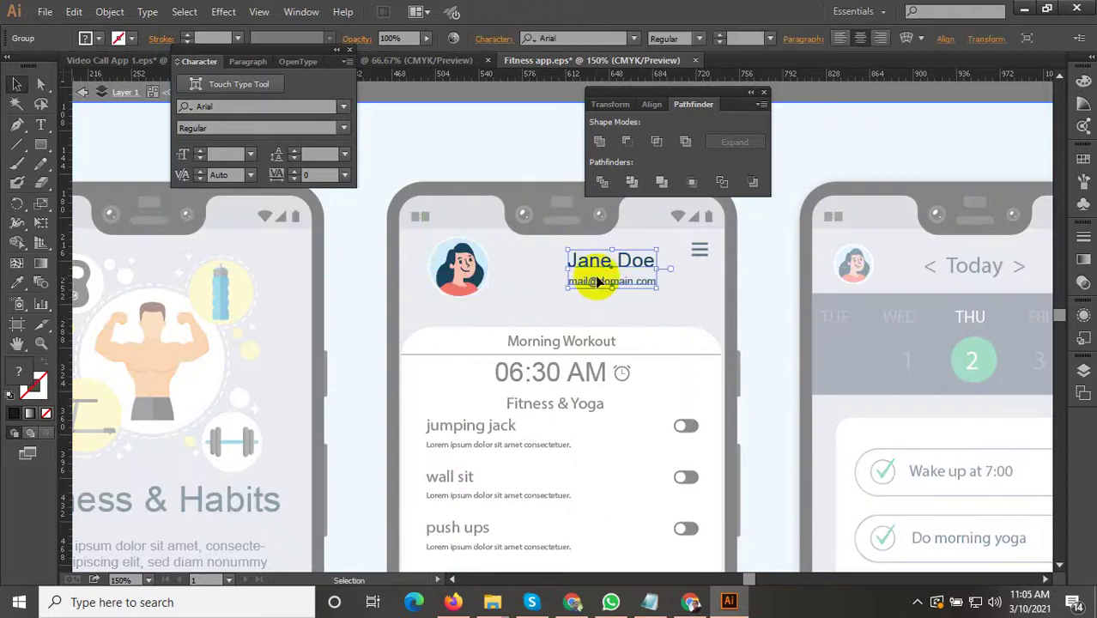
pyautogui.moveTo(599, 268); pyautogui.dragTo(543, 269)
pyautogui.click(648, 339)
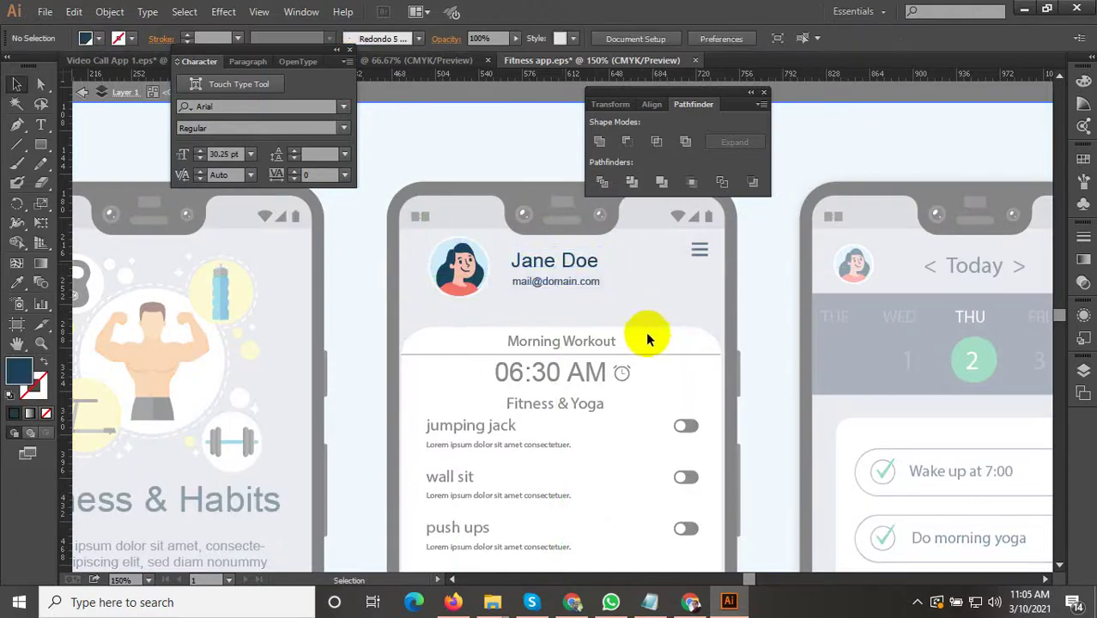
pyautogui.press('Escape')
# Step: Isolate the Morning Workout card again and raise its white background's upper edge to just below the profile header
pyautogui.click(636, 341)
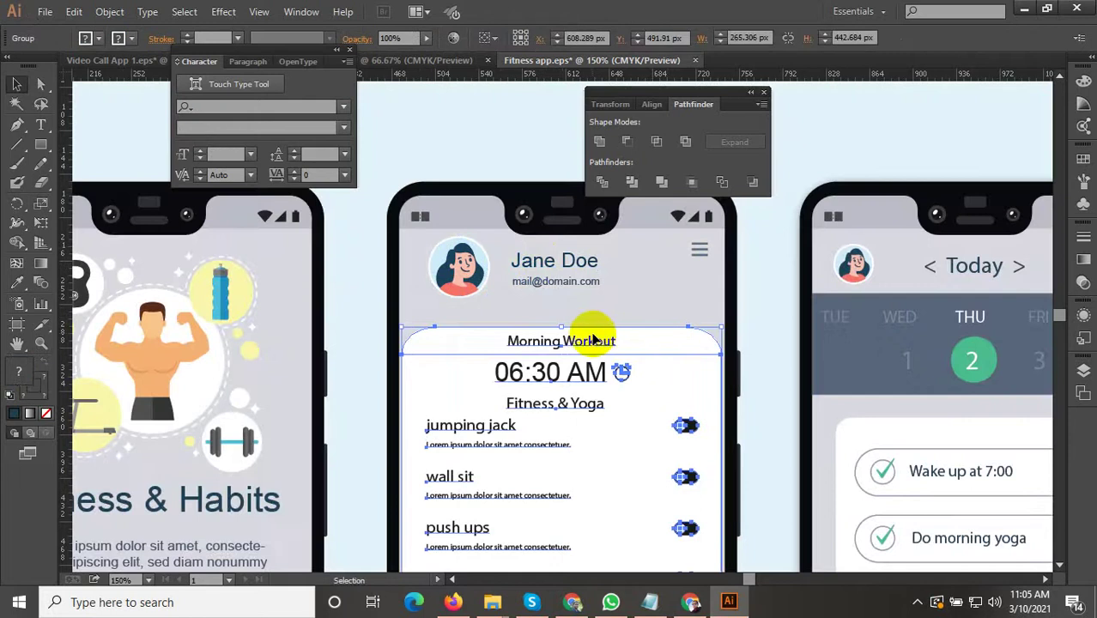
pyautogui.doubleClick(657, 352)
pyautogui.click(559, 330)
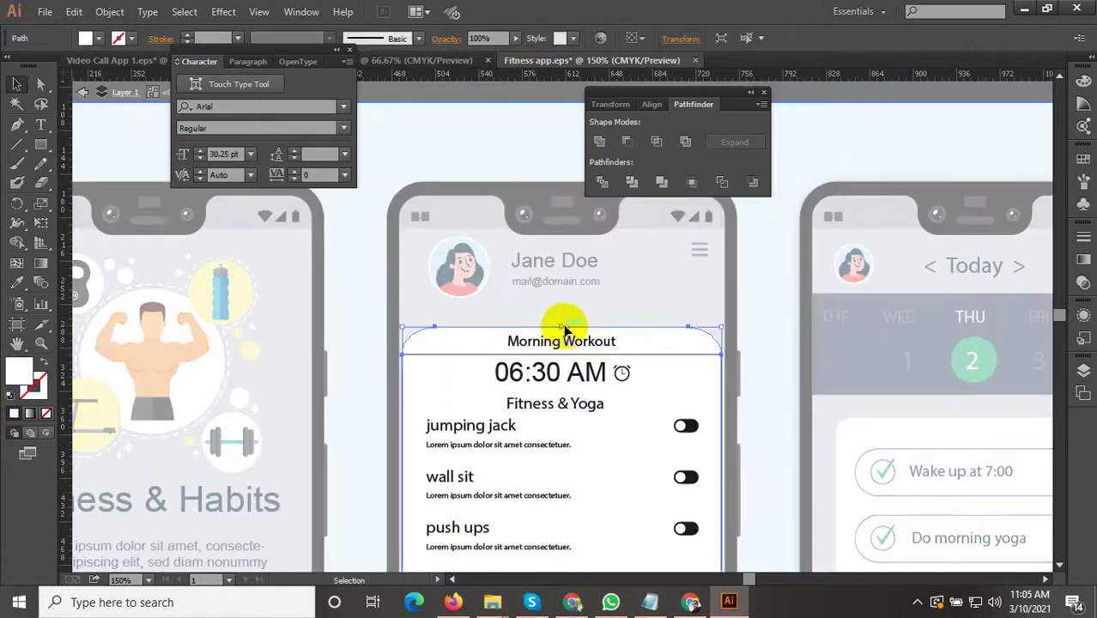
pyautogui.moveTo(563, 328); pyautogui.dragTo(567, 303)
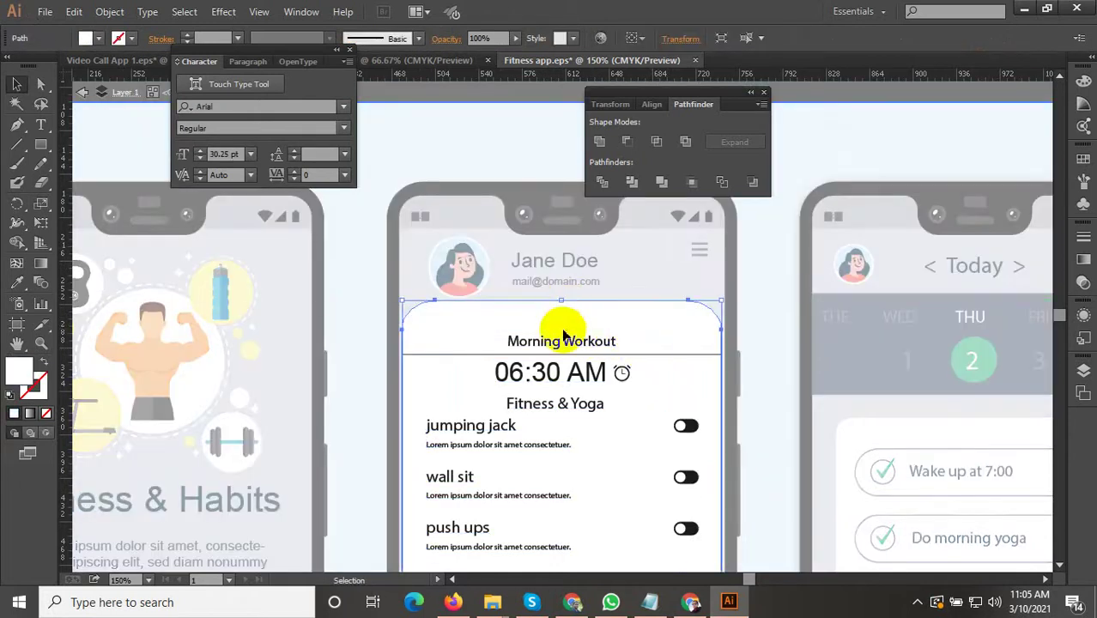
# Step: Move the Fitness & Yoga title to the top of the white card and place the divider line between it and Morning Workout
pyautogui.moveTo(553, 406); pyautogui.dragTo(589, 307)
pyautogui.scroll(3, 563, 311)
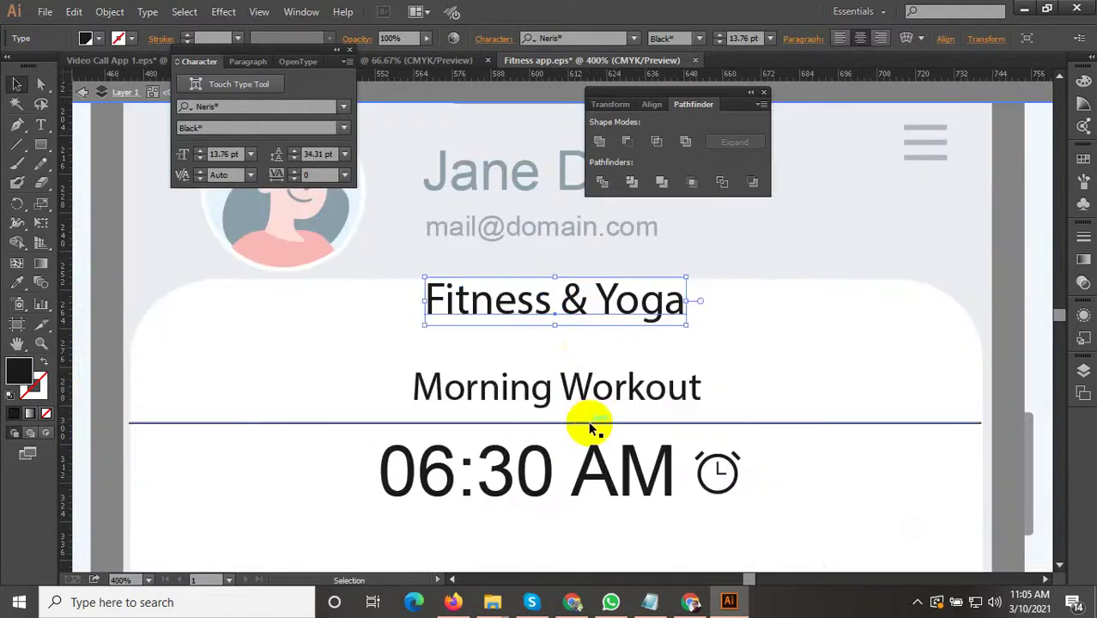
pyautogui.click(576, 421)
pyautogui.click(576, 422)
pyautogui.moveTo(567, 422); pyautogui.dragTo(563, 349)
pyautogui.click(563, 392)
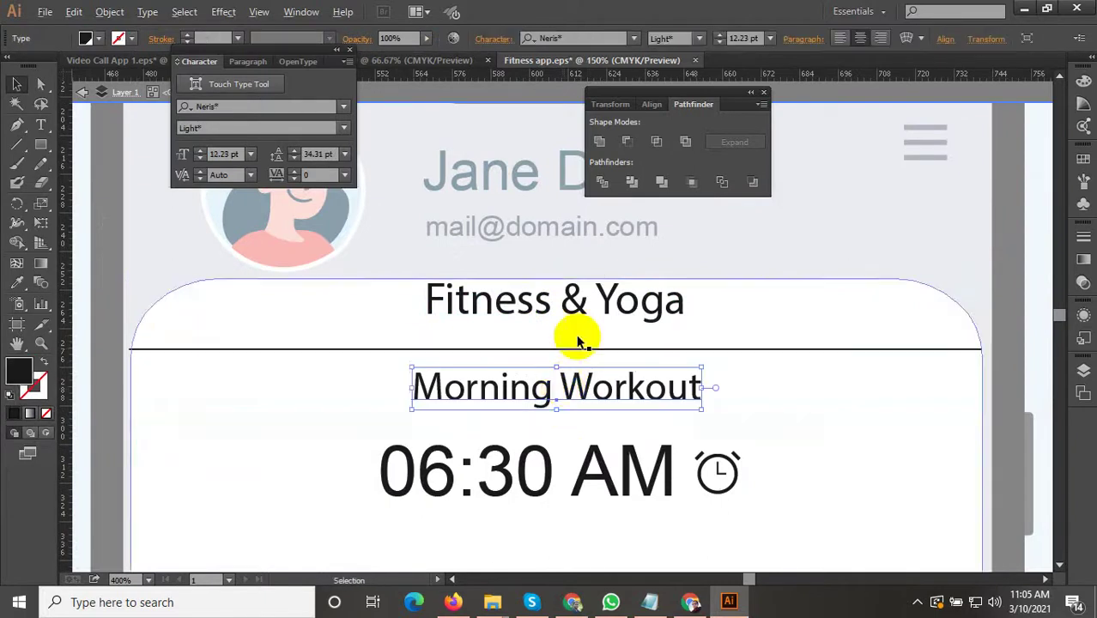
# Step: Move the Morning Workout title and the 06:30 AM time row together slightly down from the divider line
pyautogui.scroll(-3, 581, 336)
pyautogui.keyDown('shift'); pyautogui.click(571, 393); pyautogui.keyUp('shift')
pyautogui.scroll(-3, 563, 392)
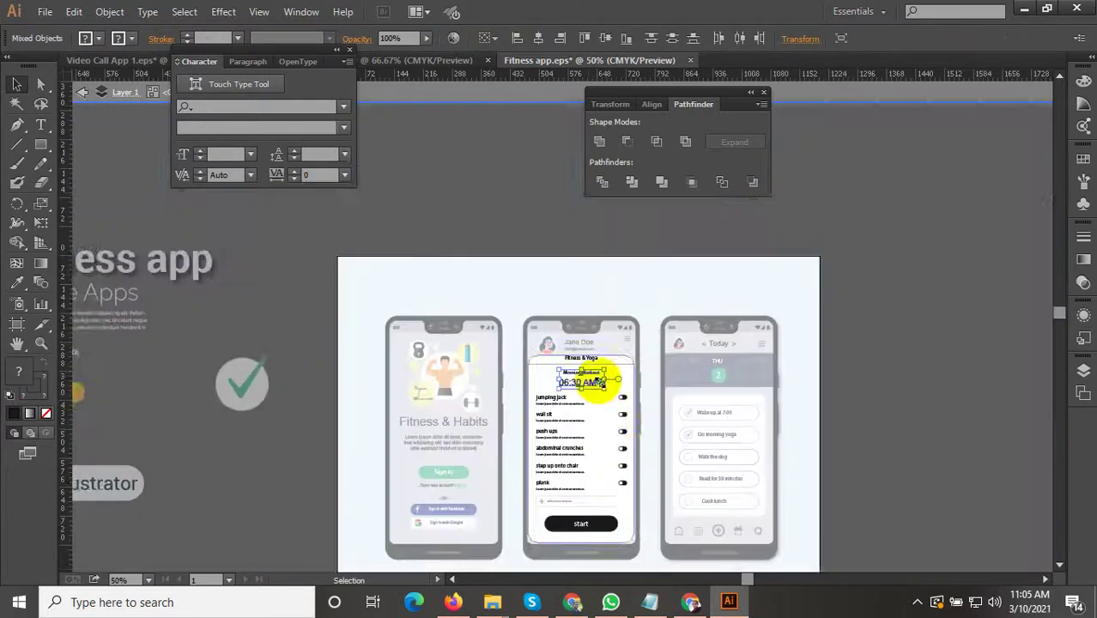
pyautogui.scroll(2, 558, 408)
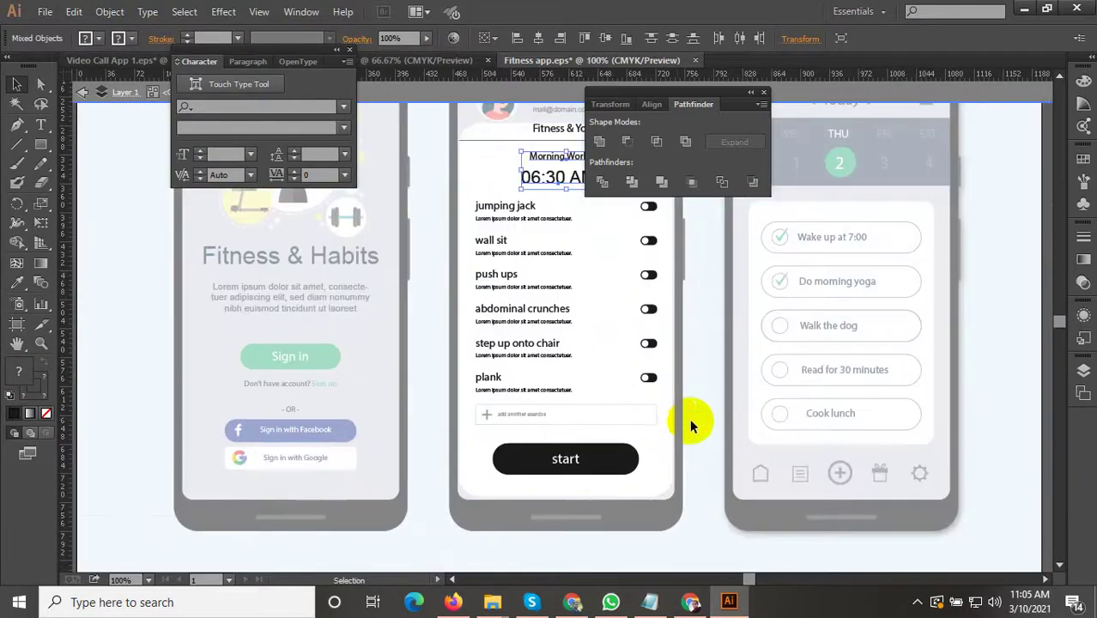
# Step: Move the exercise list, the add another exercise row and the start button together down toward the card's lower edge
pyautogui.moveTo(691, 421); pyautogui.dragTo(473, 197)
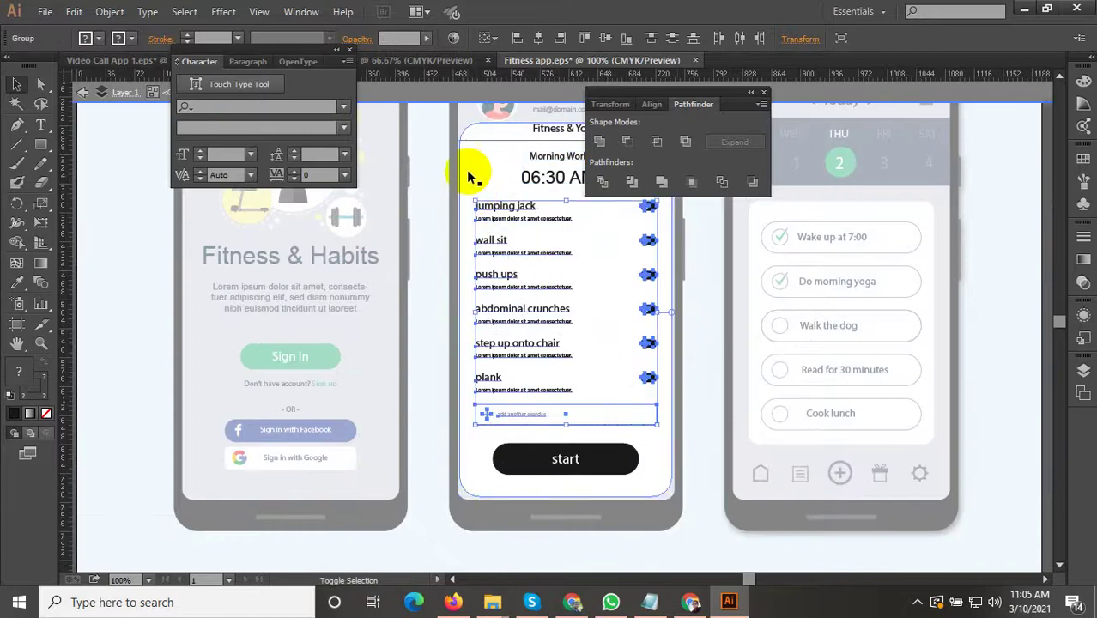
pyautogui.scroll(2, 521, 397)
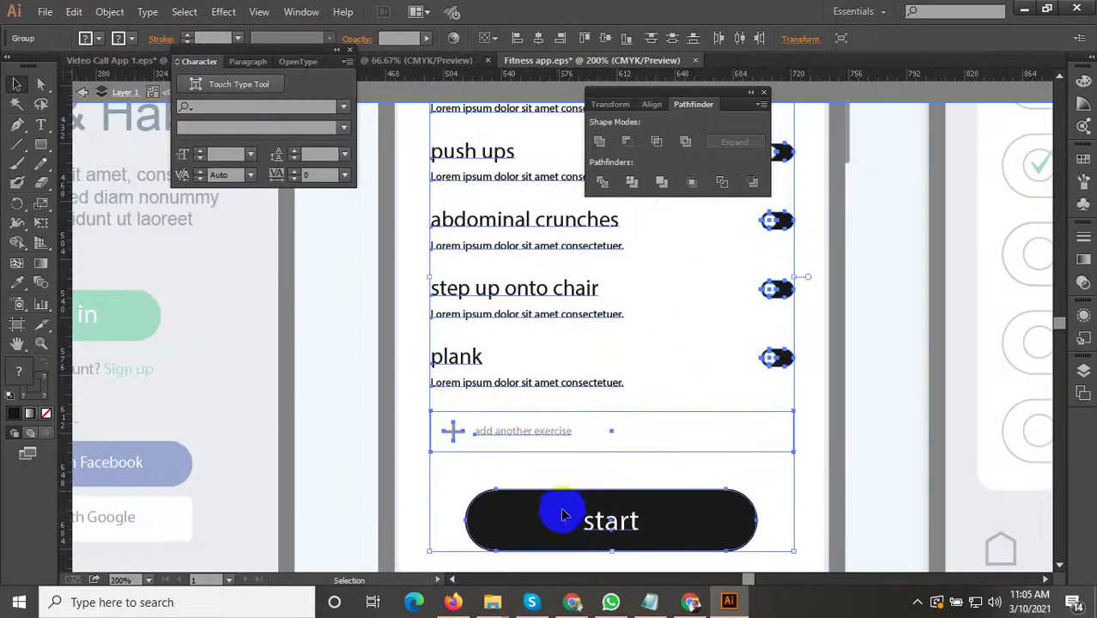
pyautogui.scroll(-2, 565, 361)
pyautogui.scroll(2, 605, 473)
pyautogui.moveTo(589, 409); pyautogui.dragTo(571, 436)
pyautogui.scroll(-3, 571, 436)
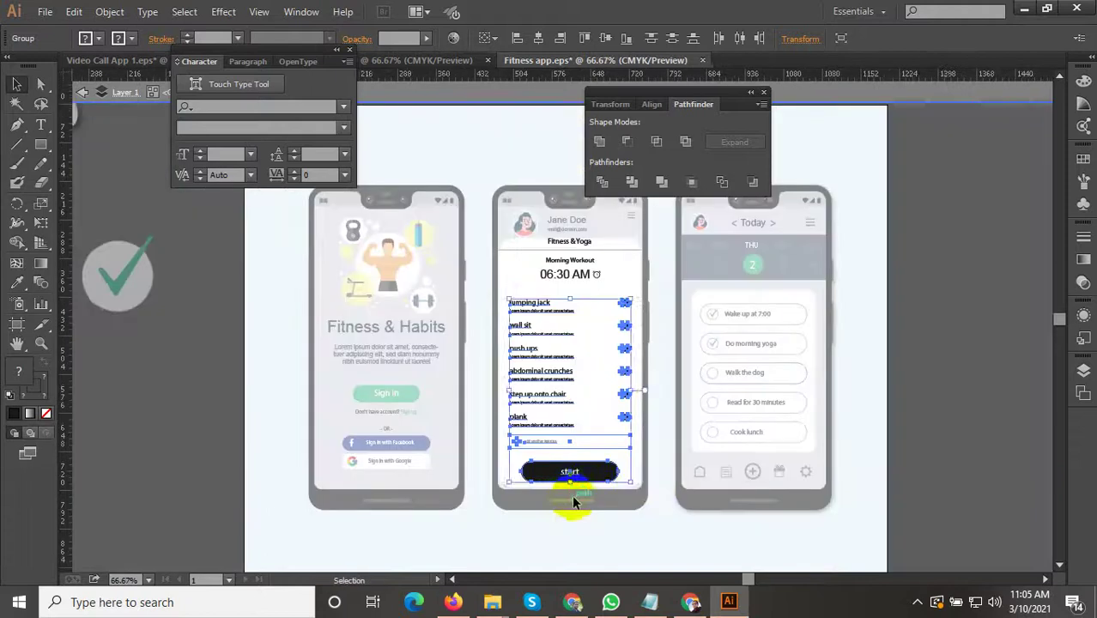
pyautogui.moveTo(638, 472); pyautogui.dragTo(558, 483)
# Step: Lower the 06:30 AM time with its alarm clock icon and enlarge it to about 131 by 30 px
pyautogui.scroll(2, 475, 300)
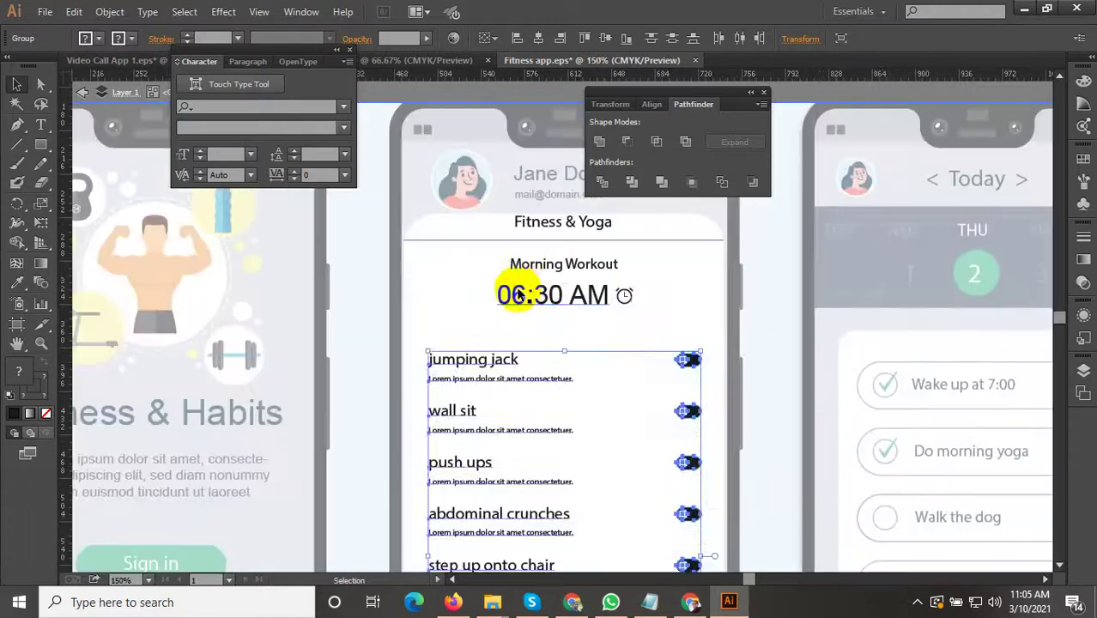
pyautogui.moveTo(526, 291); pyautogui.dragTo(529, 311)
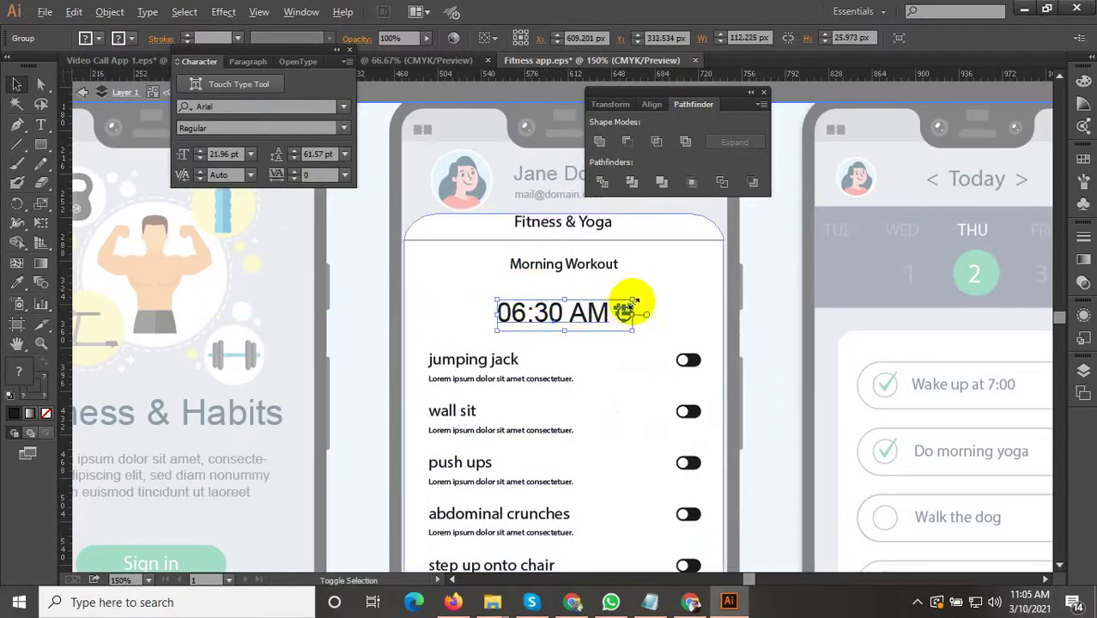
pyautogui.moveTo(634, 299); pyautogui.dragTo(646, 297)
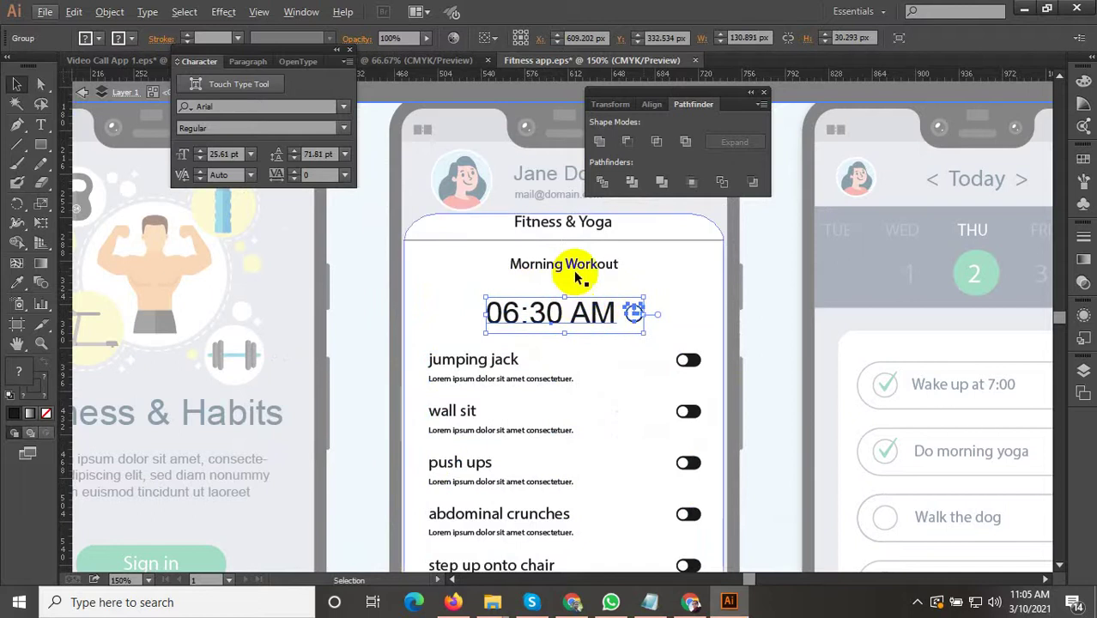
# Step: Shift the divider line and the Morning Workout title together slightly down within the white card
pyautogui.click(563, 241)
pyautogui.scroll(3, 563, 242)
pyautogui.keyDown('shift'); pyautogui.click(556, 293); pyautogui.keyUp('shift')
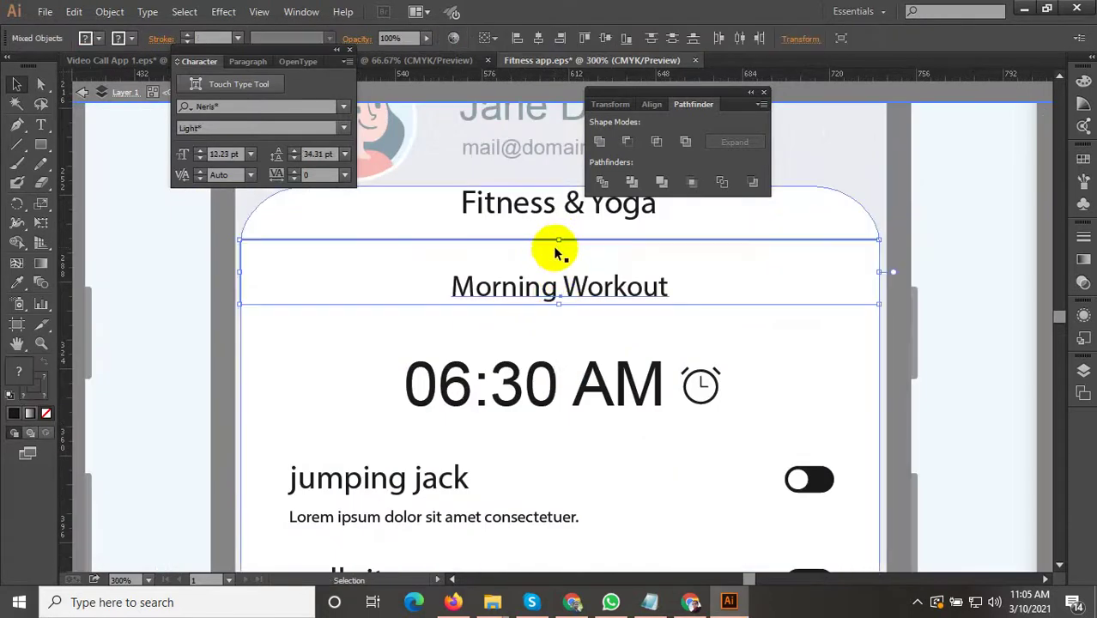
pyautogui.moveTo(548, 245); pyautogui.dragTo(547, 259)
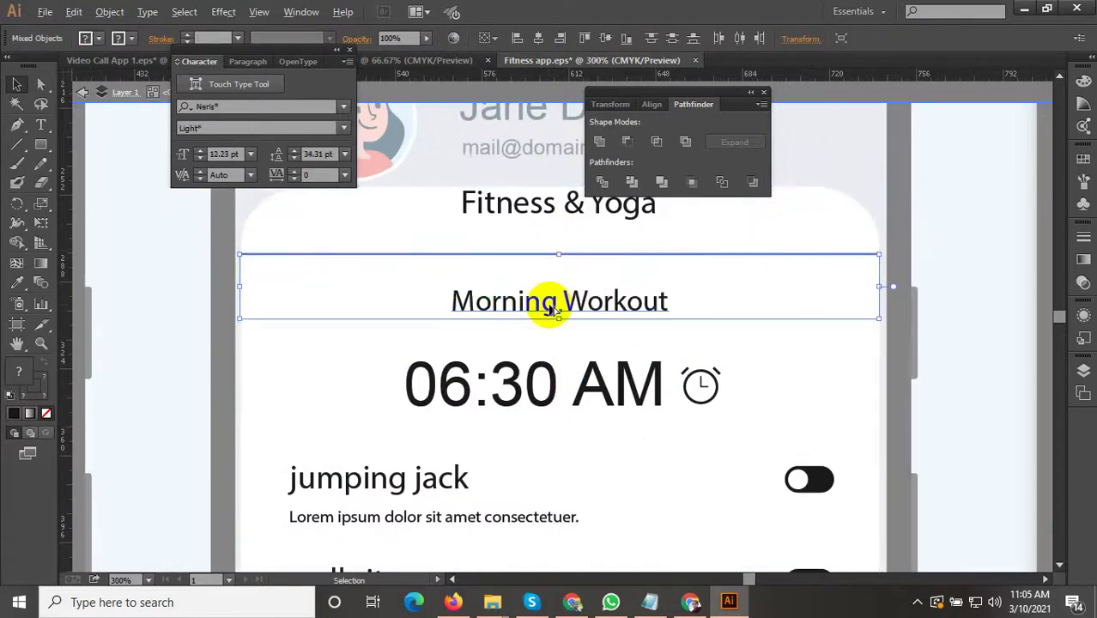
pyautogui.scroll(-2, 545, 301)
pyautogui.click(694, 298)
pyautogui.scroll(-3, 516, 319)
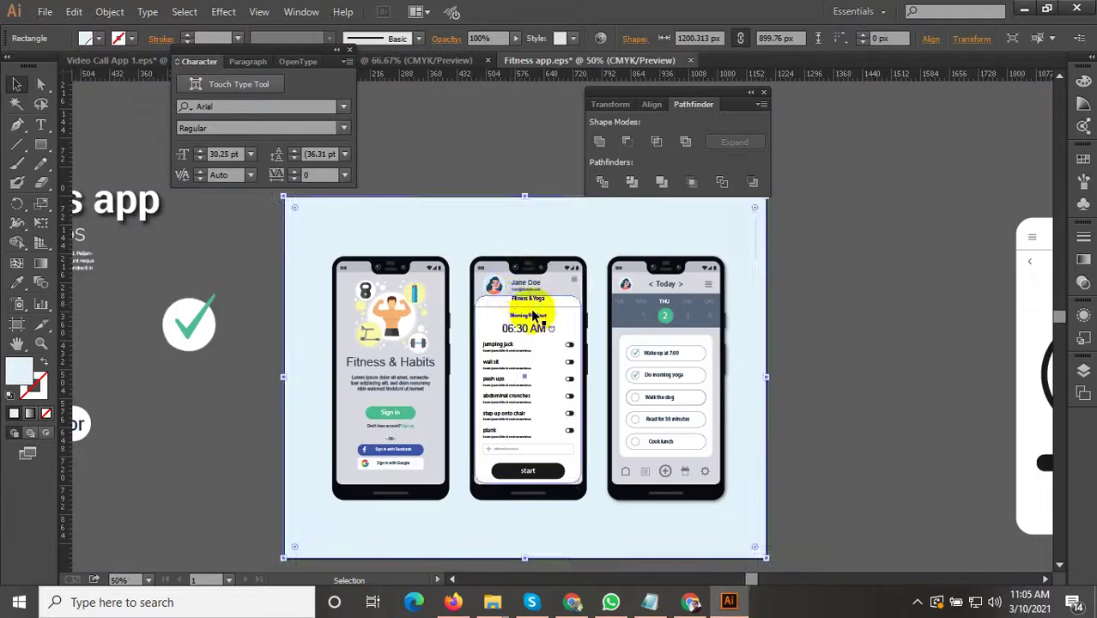
# Step: Lower the Fitness & Yoga title so it sits midway between the white card's upper edge and the divider line
pyautogui.click(521, 179)
pyautogui.scroll(3, 518, 287)
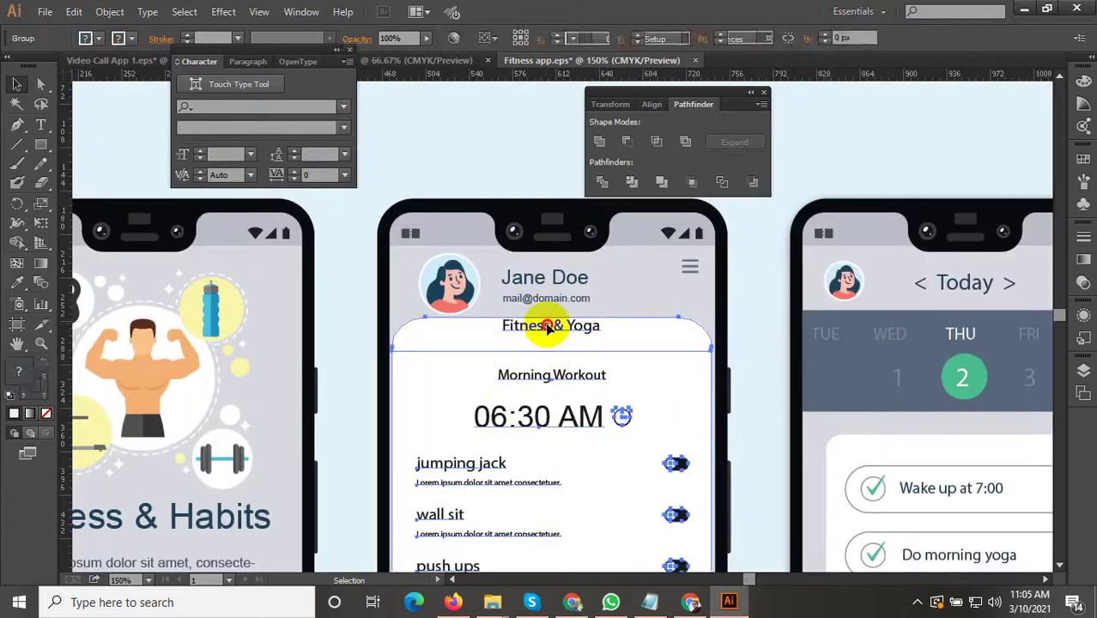
pyautogui.scroll(3, 519, 328)
pyautogui.moveTo(538, 334); pyautogui.dragTo(527, 357)
pyautogui.scroll(-2, 525, 404)
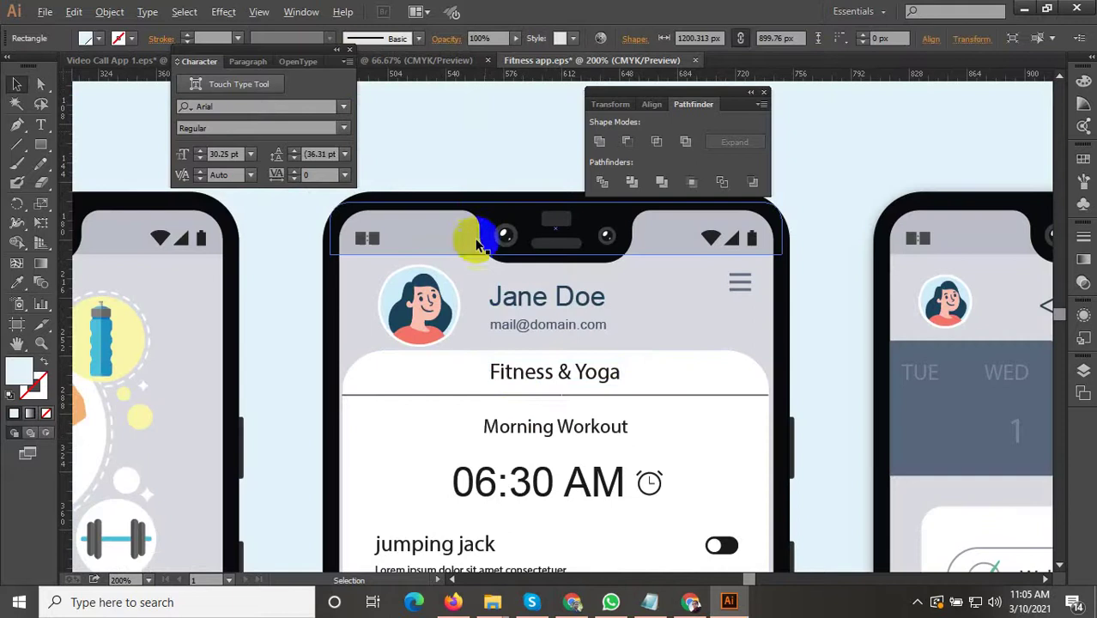
pyautogui.scroll(-3, 468, 249)
pyautogui.click(522, 198)
pyautogui.scroll(-2, 549, 257)
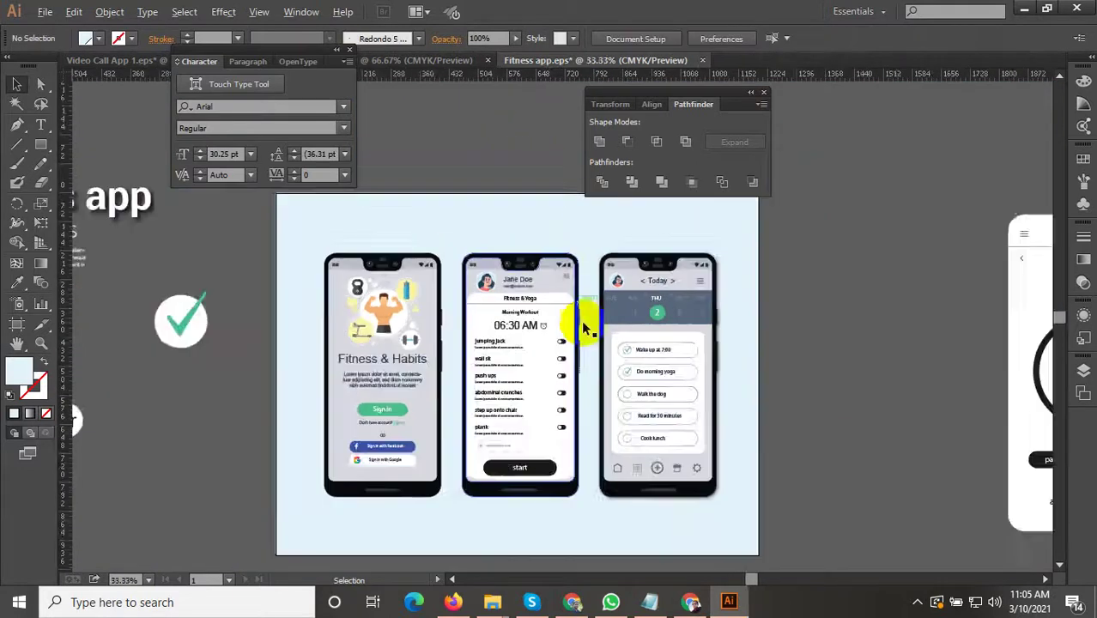
# Step: Ungroup the third phone and move its Today screen content off the artboard, leaving the phone frame in place
pyautogui.scroll(2, 646, 515)
pyautogui.scroll(1, 612, 533)
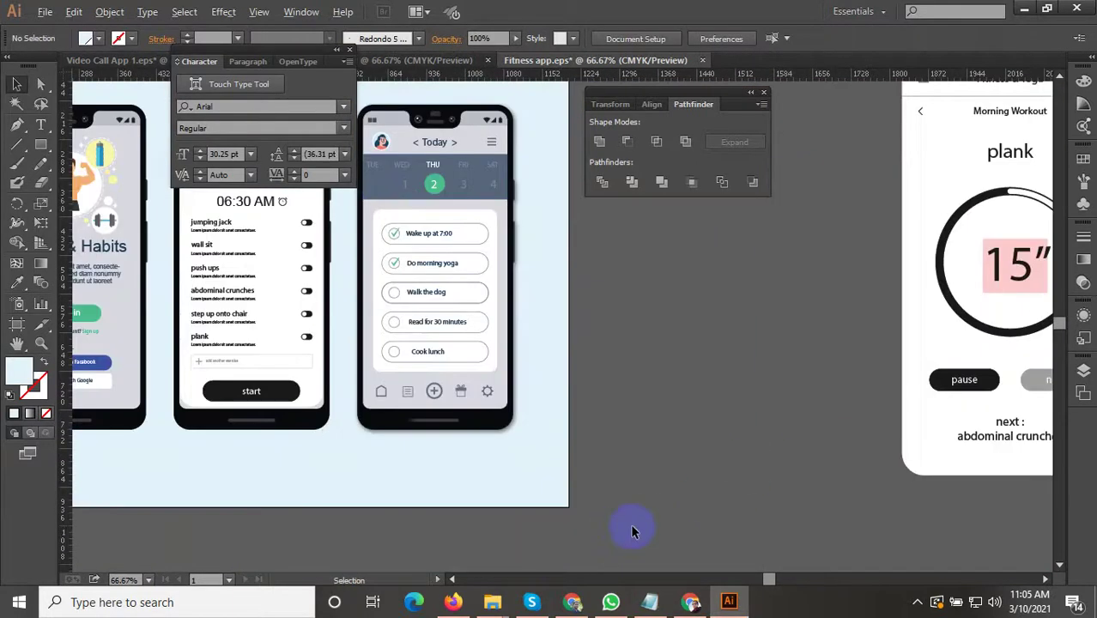
pyautogui.scroll(-2, 630, 524)
pyautogui.click(534, 437)
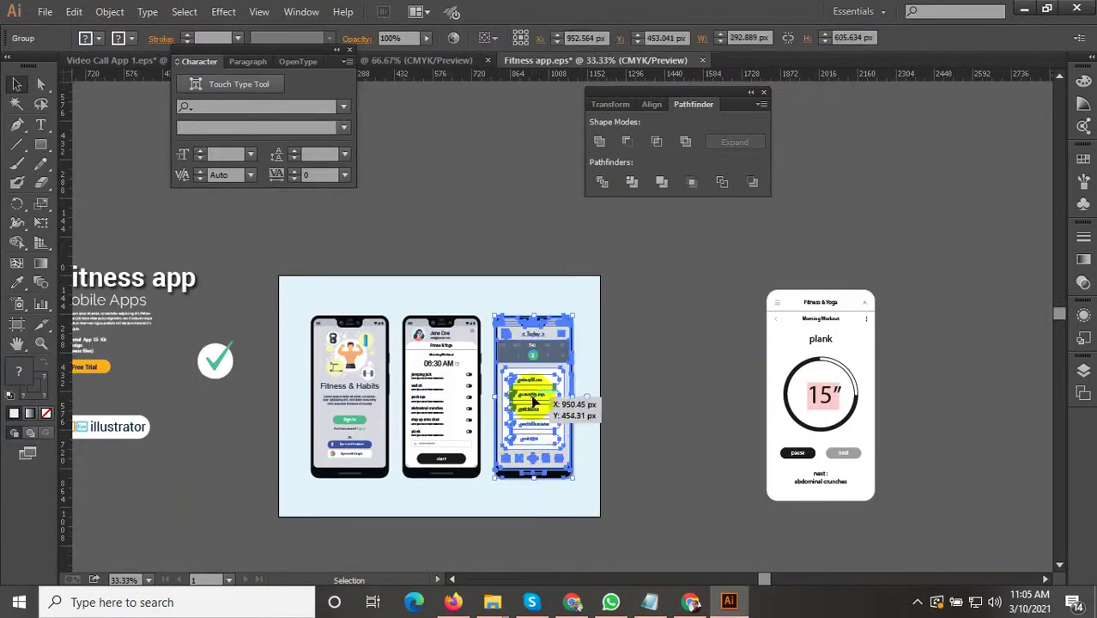
pyautogui.rightClick(528, 397)
pyautogui.click(571, 487)
pyautogui.click(654, 454)
pyautogui.moveTo(512, 395); pyautogui.dragTo(667, 395)
pyautogui.click(683, 507)
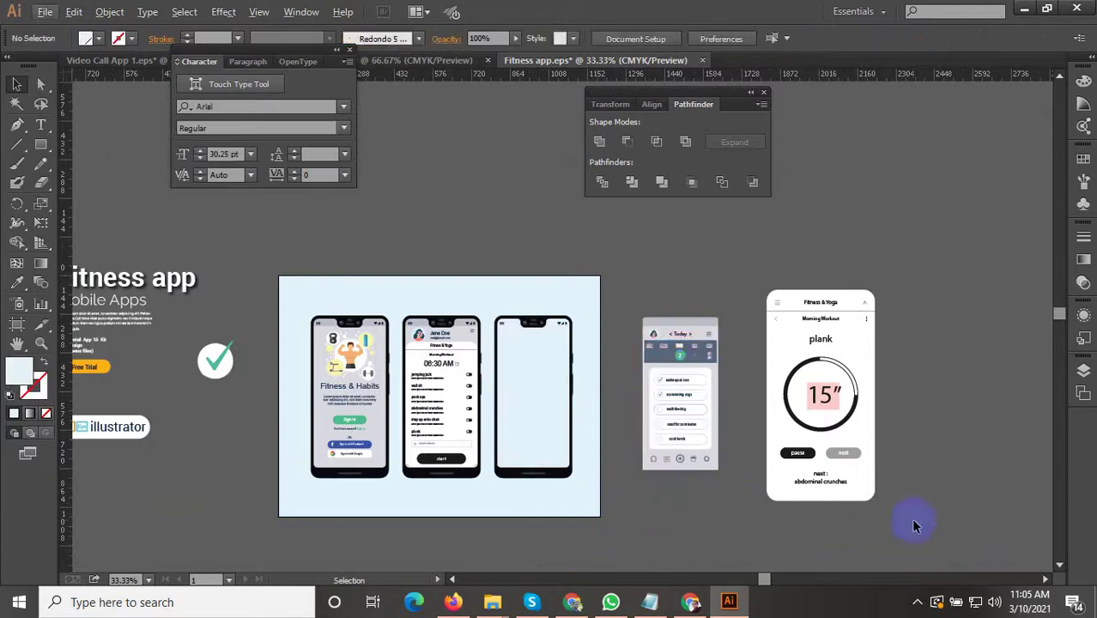
# Step: Place the plank timer screen over the third phone and scale it down to about 231 by 452 px
pyautogui.moveTo(773, 319); pyautogui.dragTo(508, 341)
pyautogui.scroll(1, 566, 332)
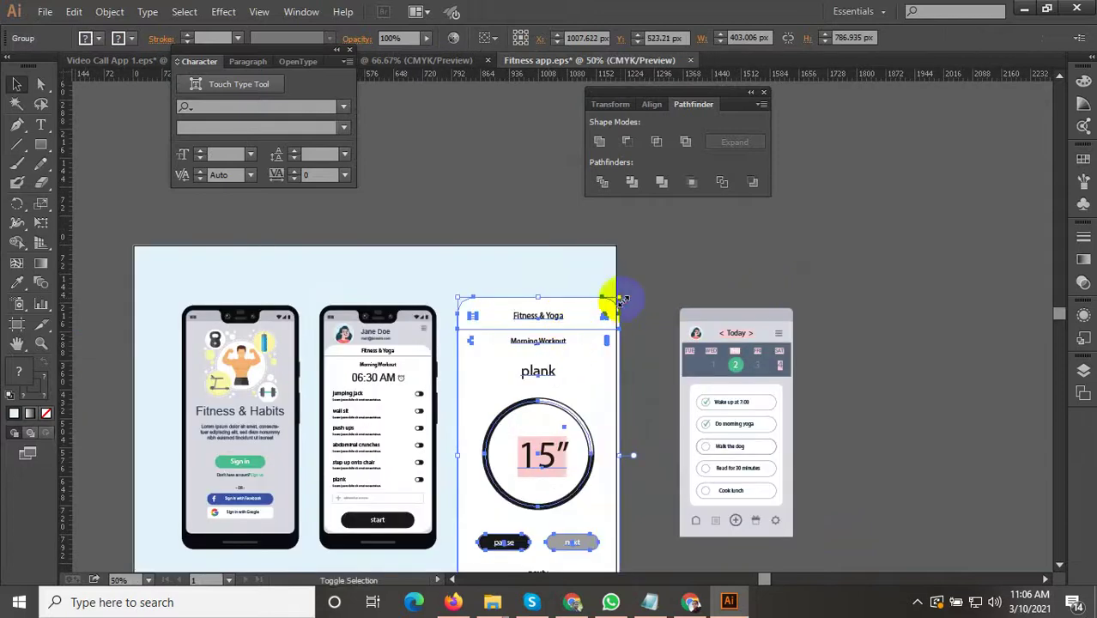
pyautogui.moveTo(621, 299); pyautogui.dragTo(557, 441)
pyautogui.moveTo(515, 502); pyautogui.dragTo(533, 397)
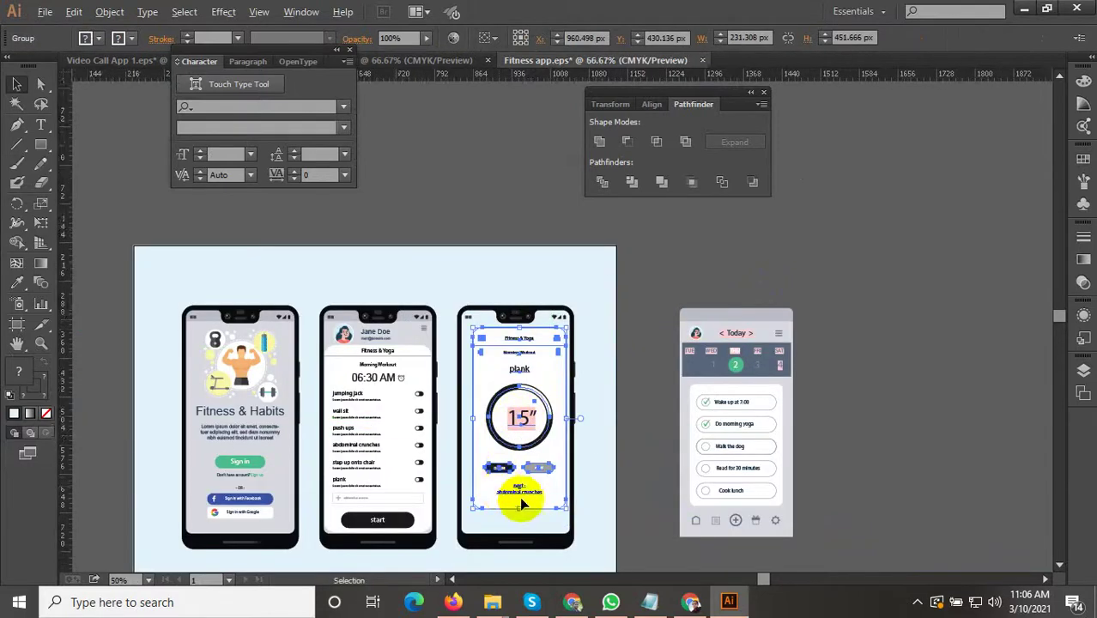
# Step: Enlarge the plank timer screen to about 263 by 513 px so it reaches the third phone's lower screen edge
pyautogui.scroll(3, 520, 491)
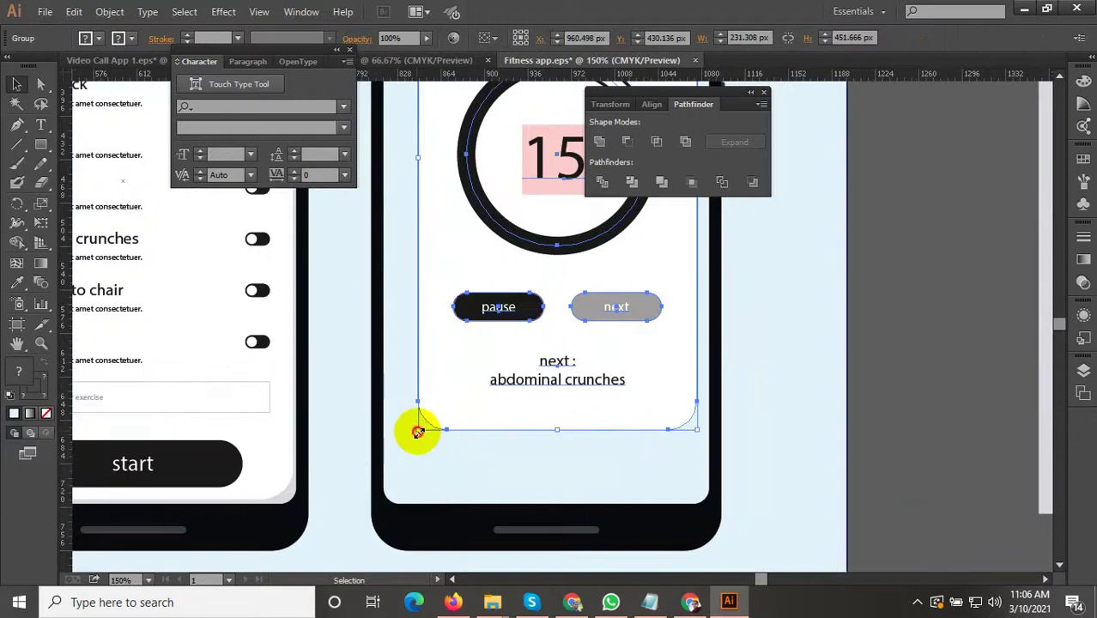
pyautogui.moveTo(417, 431); pyautogui.dragTo(368, 494)
pyautogui.scroll(-2, 677, 515)
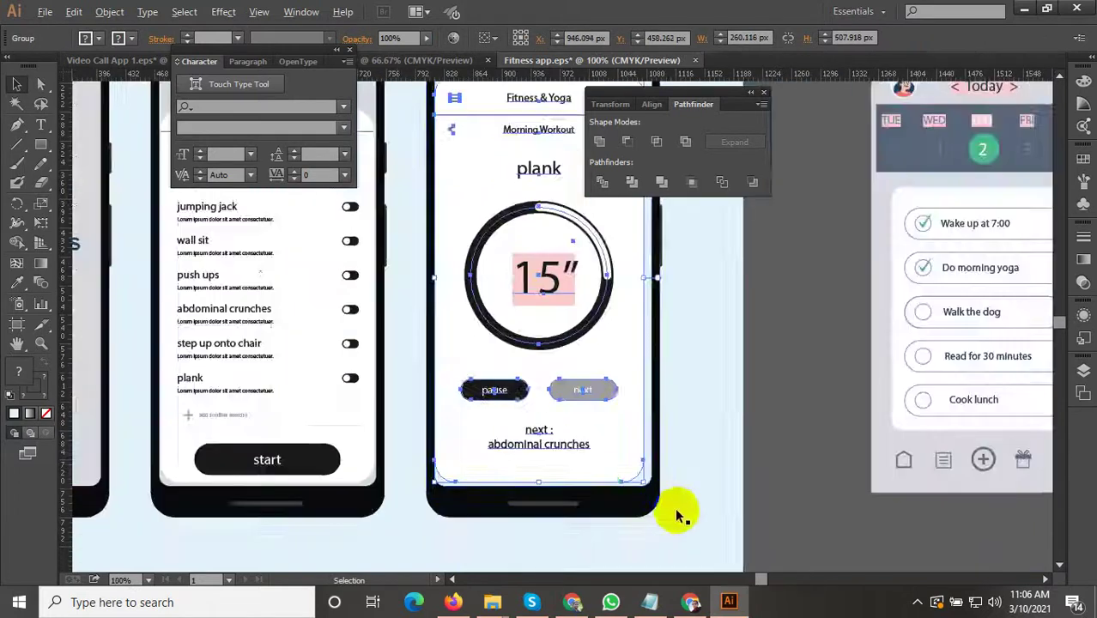
pyautogui.scroll(2, 678, 515)
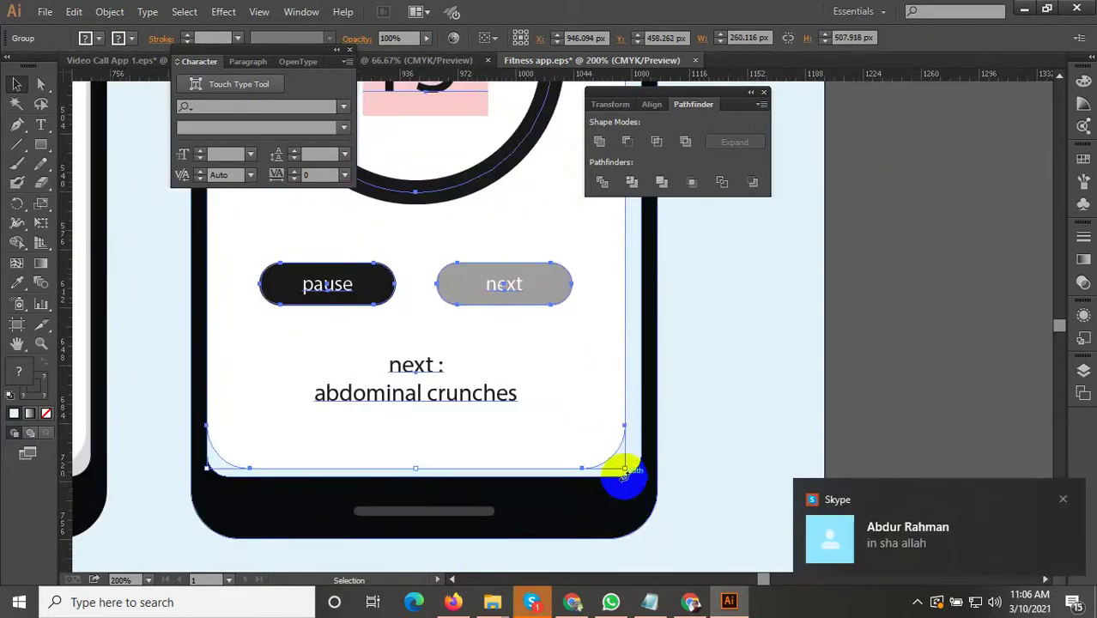
pyautogui.click(1064, 501)
pyautogui.moveTo(624, 468); pyautogui.dragTo(656, 491)
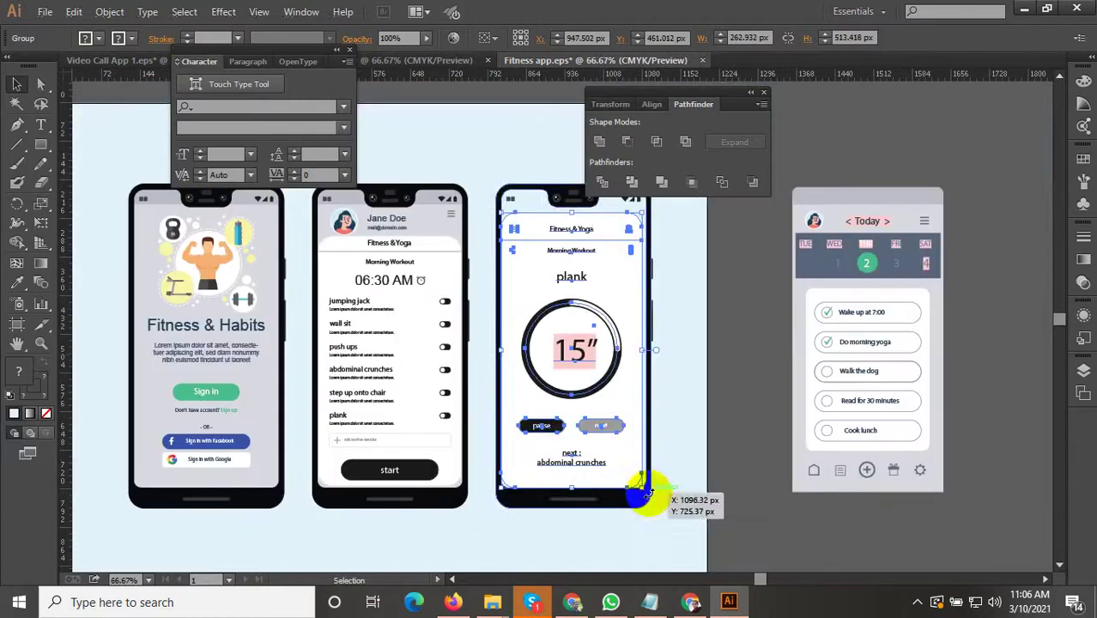
pyautogui.scroll(-3, 655, 490)
pyautogui.click(761, 360)
pyautogui.moveTo(756, 359); pyautogui.dragTo(681, 416)
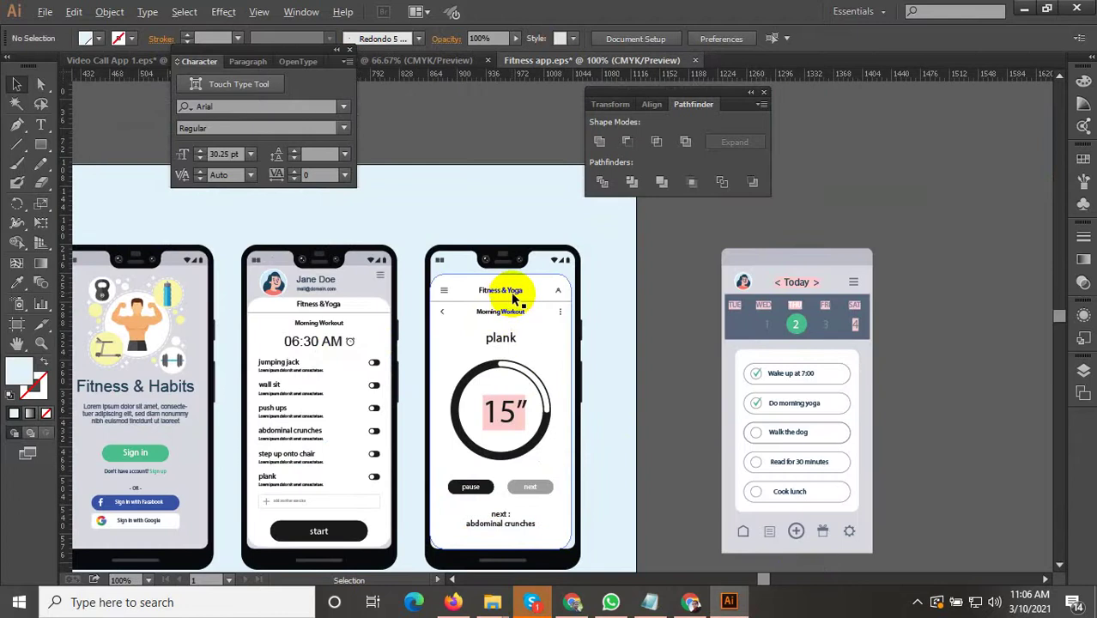
pyautogui.scroll(2, 511, 291)
pyautogui.click(386, 270)
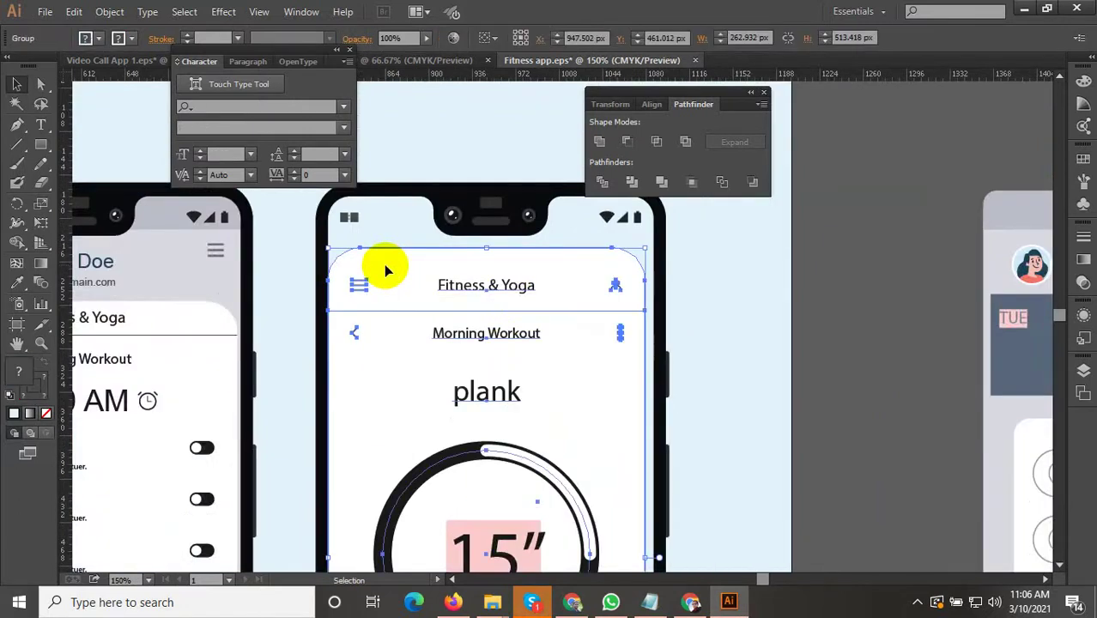
pyautogui.doubleClick(385, 270)
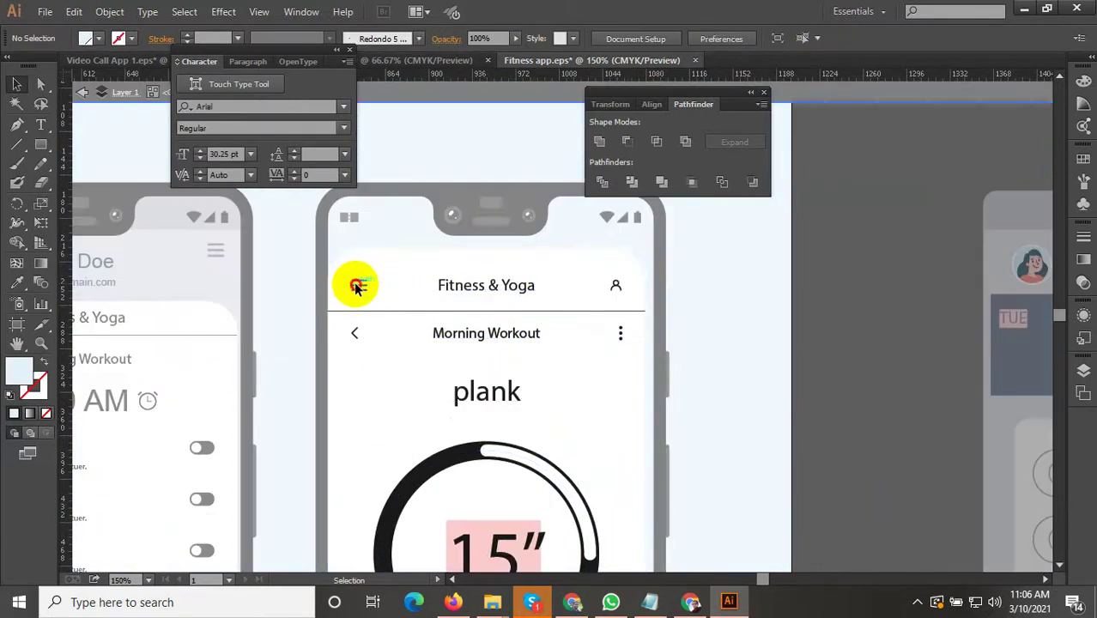
pyautogui.click(359, 285)
pyautogui.doubleClick(362, 287)
pyautogui.click(361, 287)
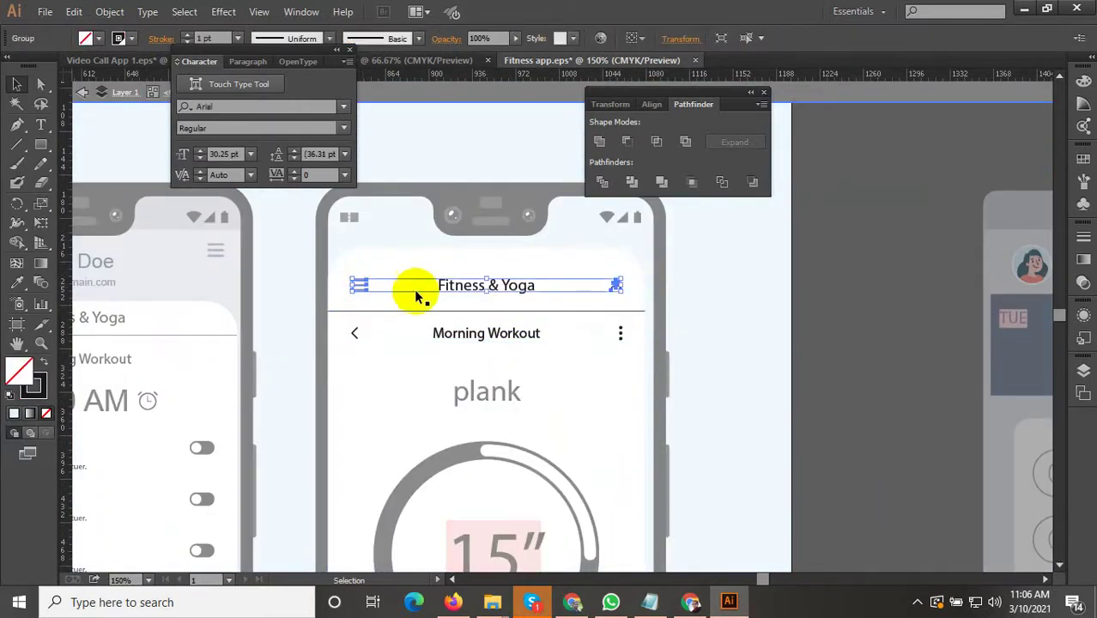
pyautogui.press('Escape')
# Step: Scale the plank timer screen to about 270 by 527 px so it spans the third phone's screen width
pyautogui.click(617, 267)
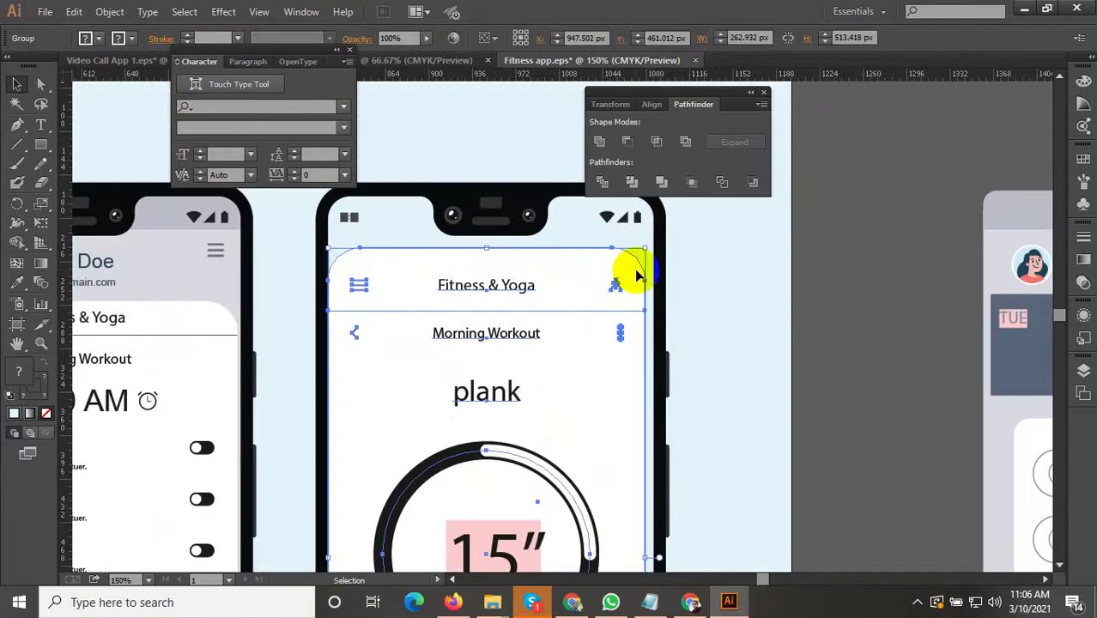
pyautogui.moveTo(646, 249); pyautogui.dragTo(649, 249)
pyautogui.moveTo(654, 240); pyautogui.dragTo(660, 233)
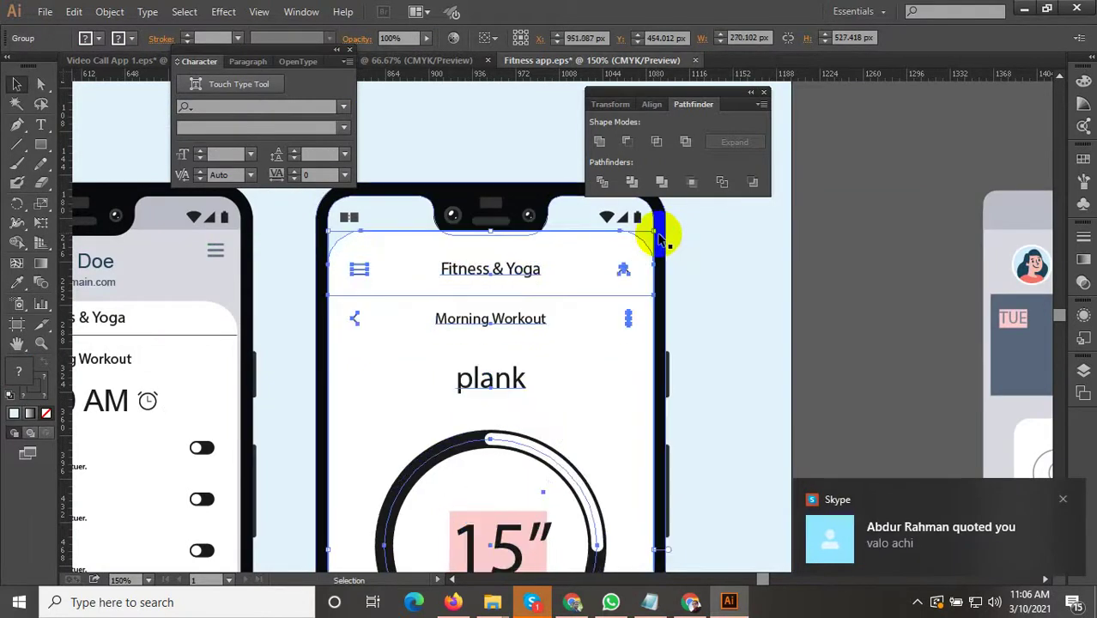
pyautogui.click(1065, 499)
pyautogui.click(755, 343)
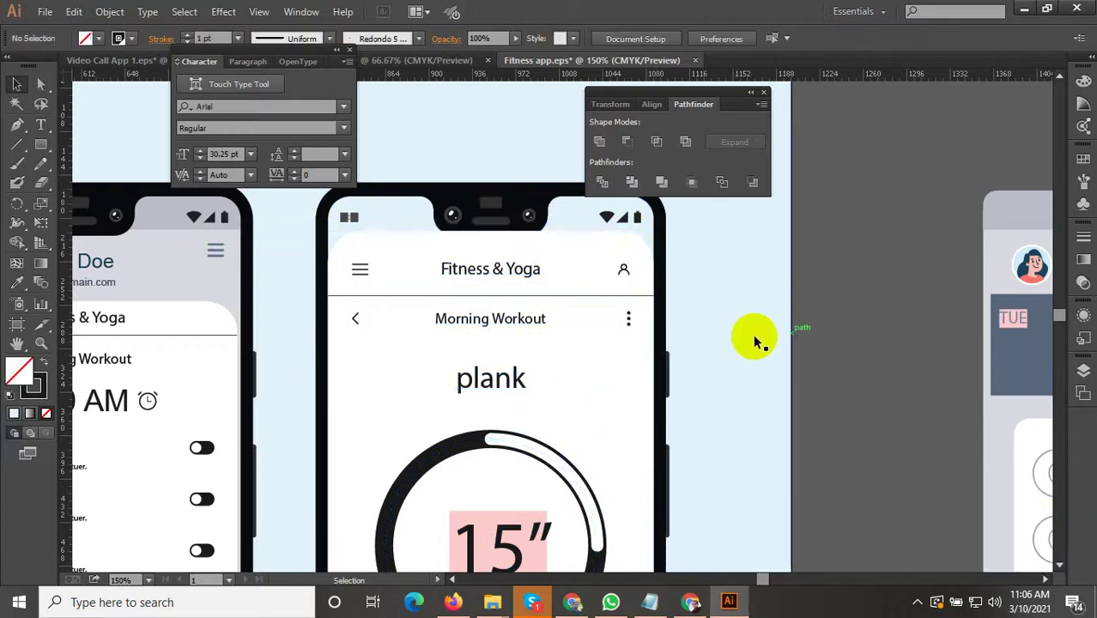
pyautogui.scroll(3, 407, 275)
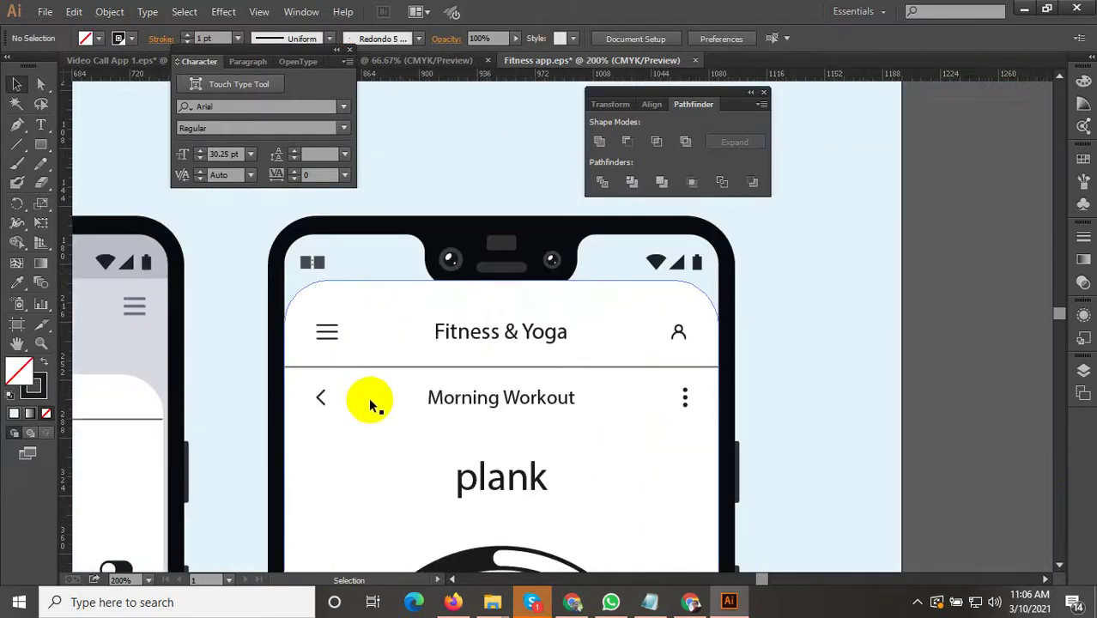
pyautogui.scroll(-3, 368, 399)
pyautogui.scroll(-3, 421, 397)
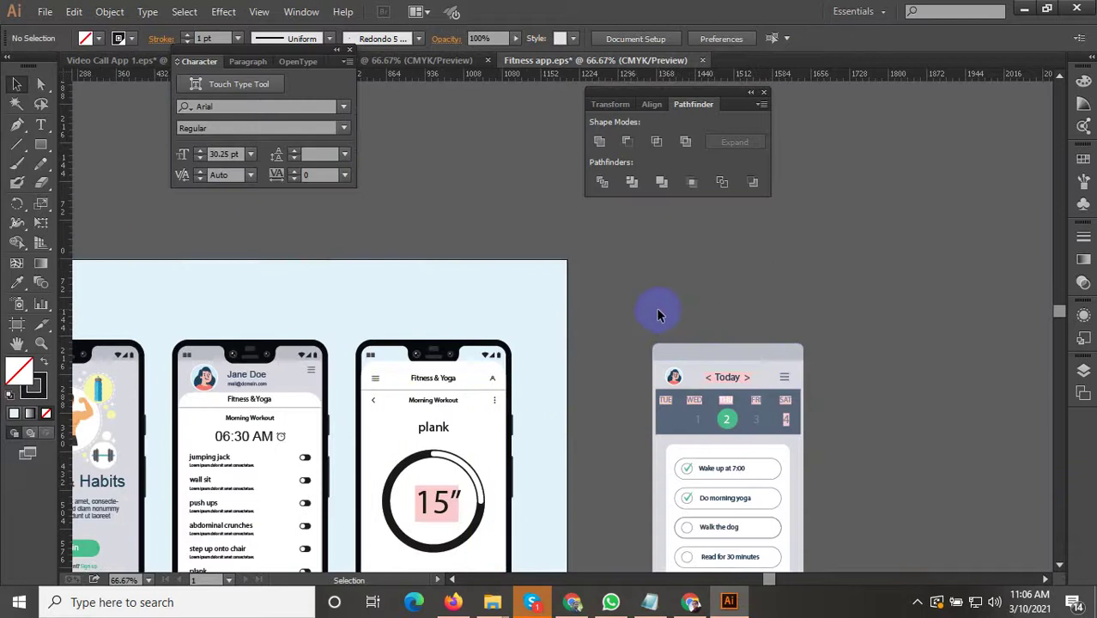
# Step: Try to square off all corners of the plank screen's white background with a 0 px corner radius
pyautogui.moveTo(656, 306); pyautogui.dragTo(673, 262)
pyautogui.scroll(2, 463, 275)
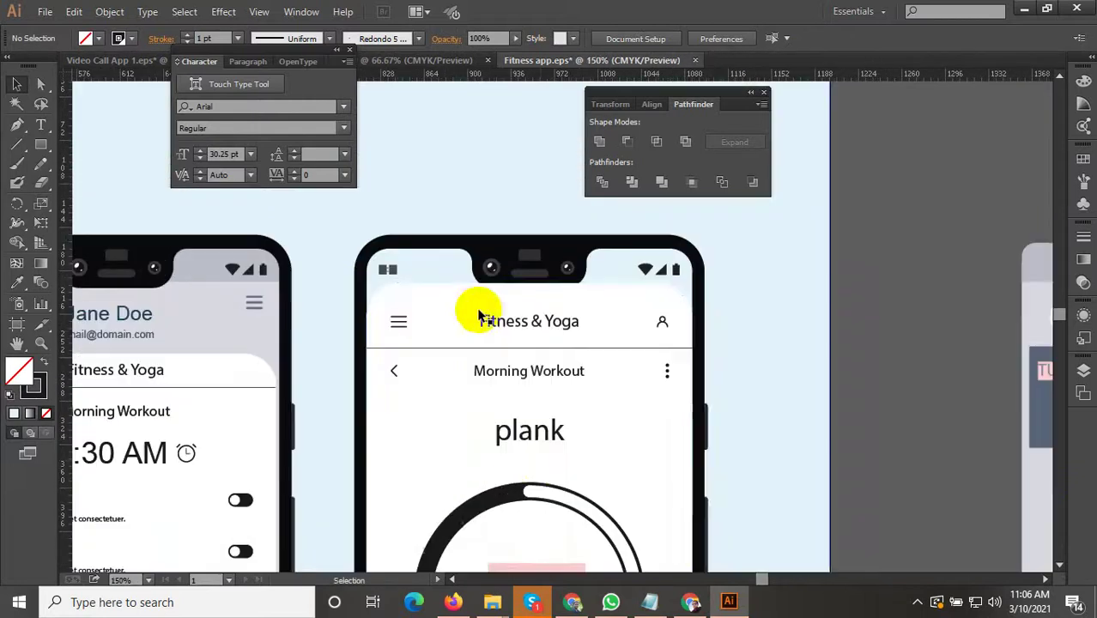
pyautogui.doubleClick(601, 295)
pyautogui.scroll(2, 660, 292)
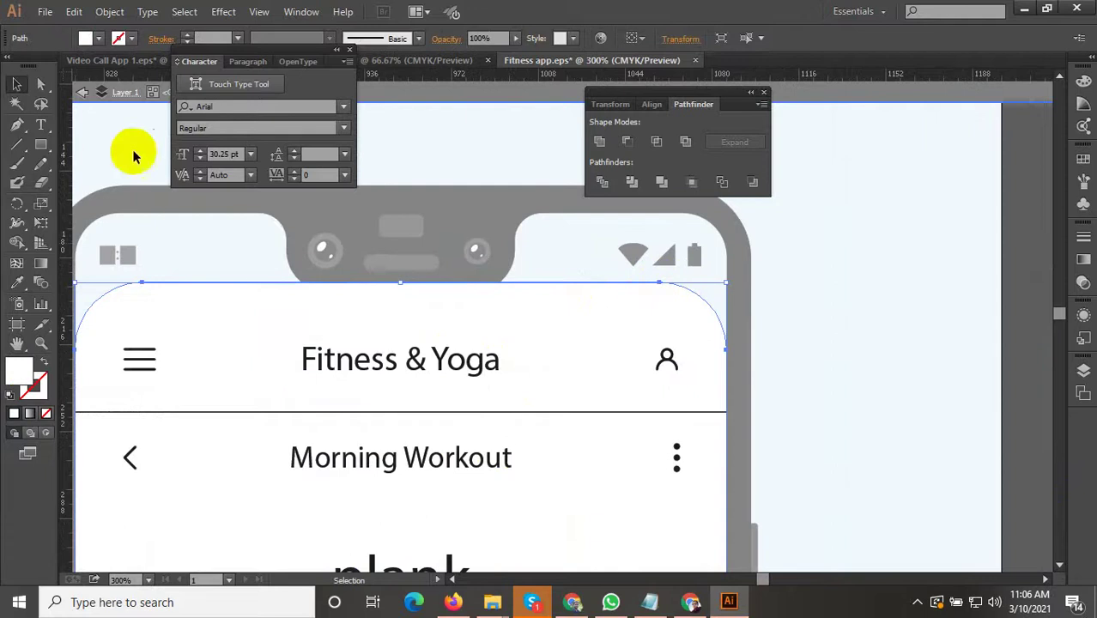
pyautogui.click(40, 84)
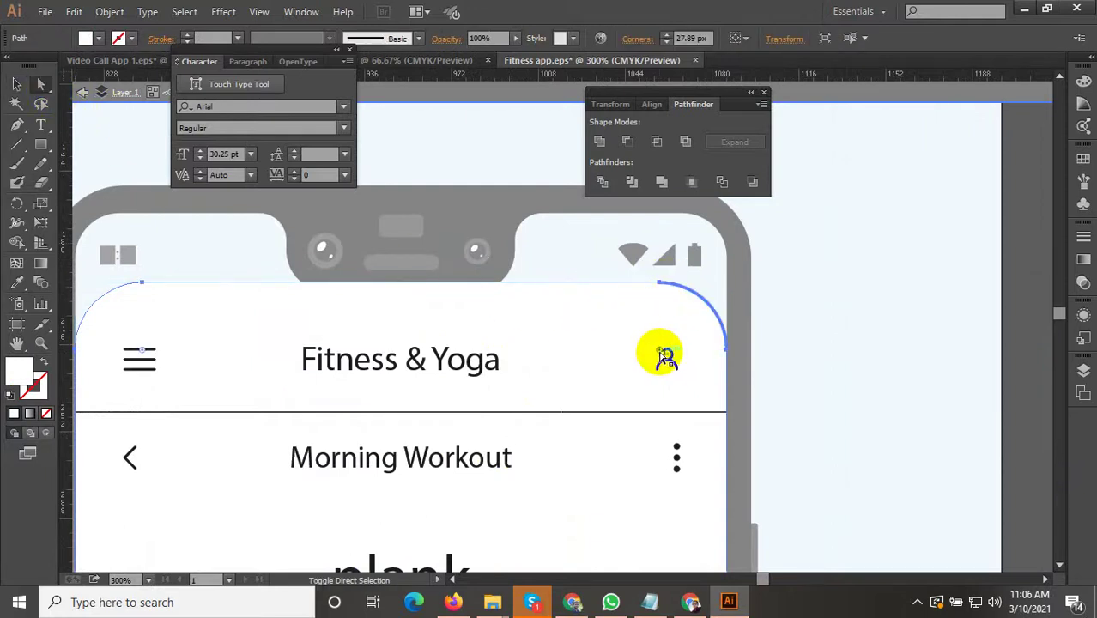
pyautogui.moveTo(661, 352); pyautogui.dragTo(728, 288)
pyautogui.hotkey('ctrl', '1')
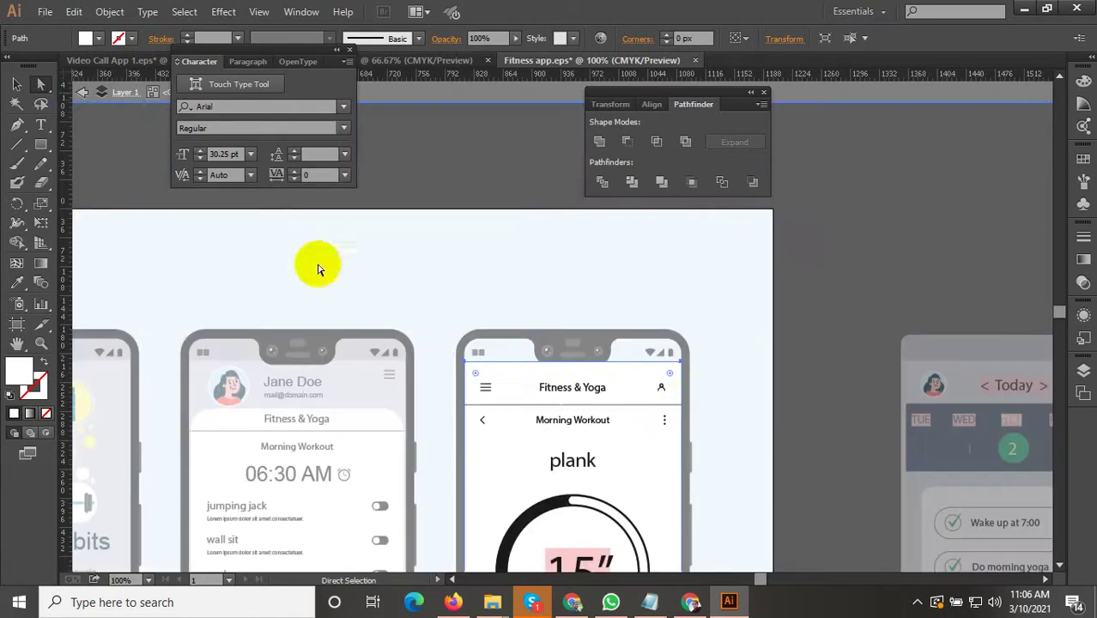
pyautogui.click(17, 84)
pyautogui.click(417, 169)
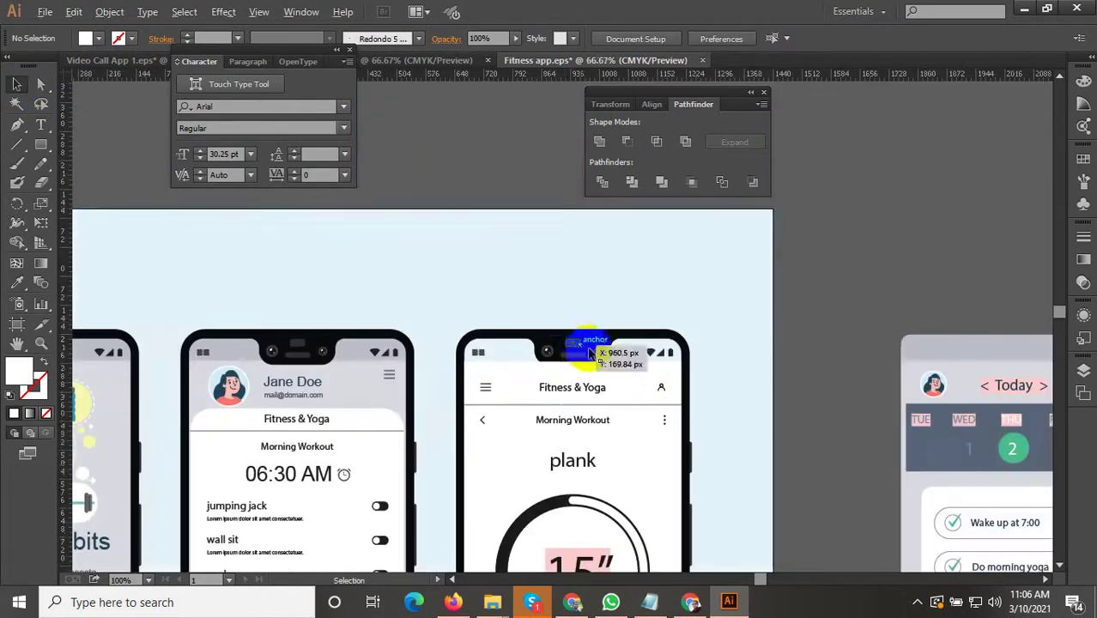
# Step: Undo the squaring of the plank screen background's corners after checking its lower edge, and isolate the background shape again
pyautogui.hotkey('ctrl', '-')
pyautogui.hotkey('ctrl', '-')
pyautogui.scroll(-2, 602, 372)
pyautogui.scroll(4, 600, 481)
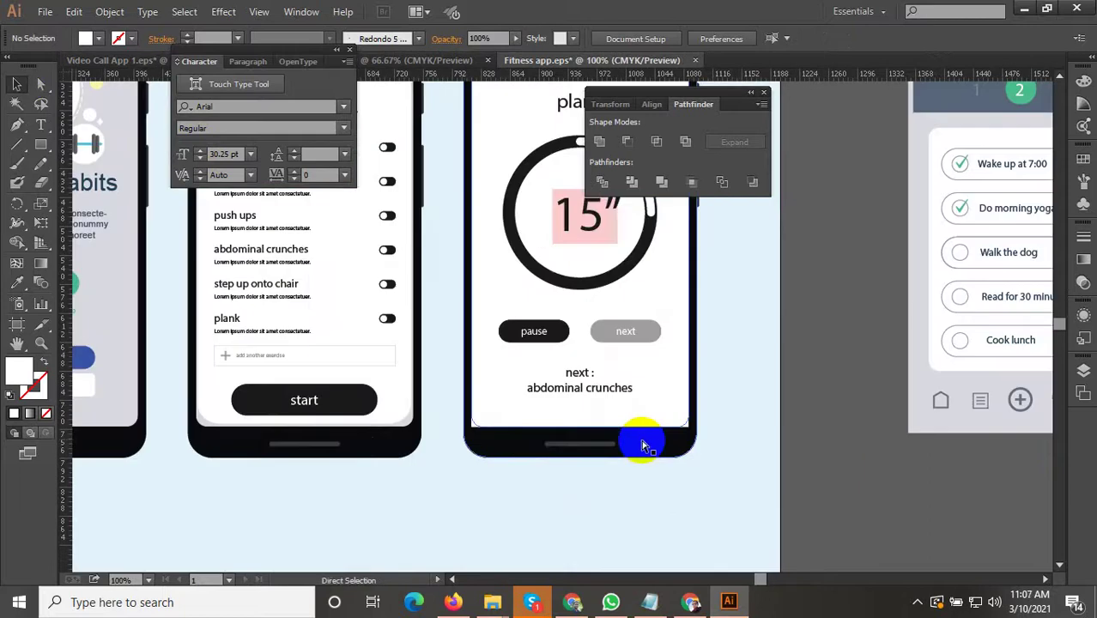
pyautogui.doubleClick(645, 446)
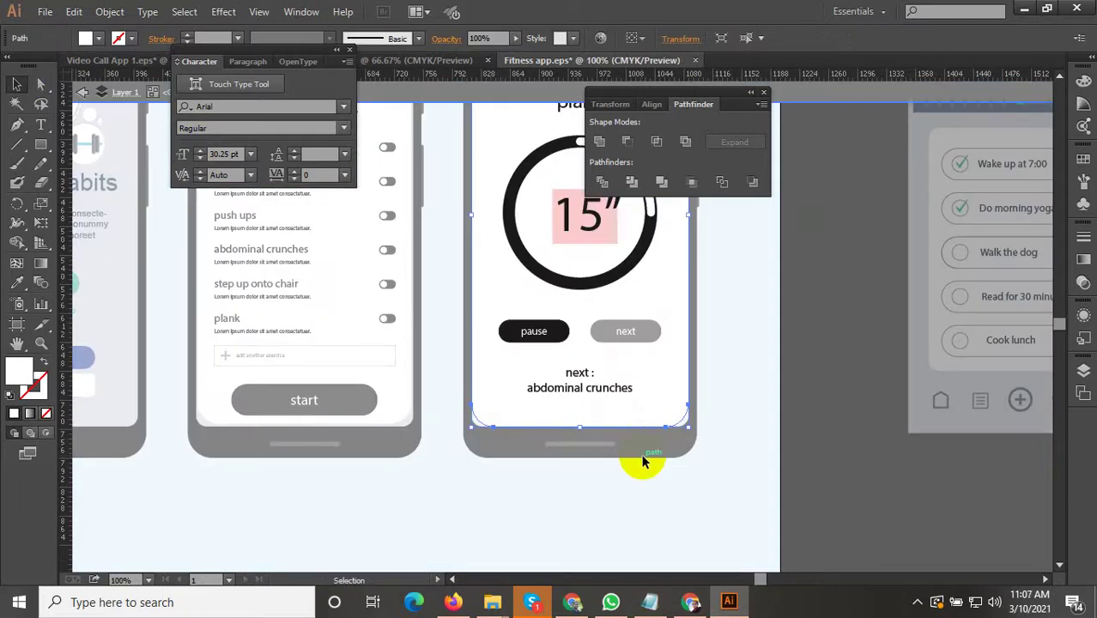
pyautogui.scroll(-1, 529, 485)
pyautogui.moveTo(583, 372); pyautogui.dragTo(505, 482)
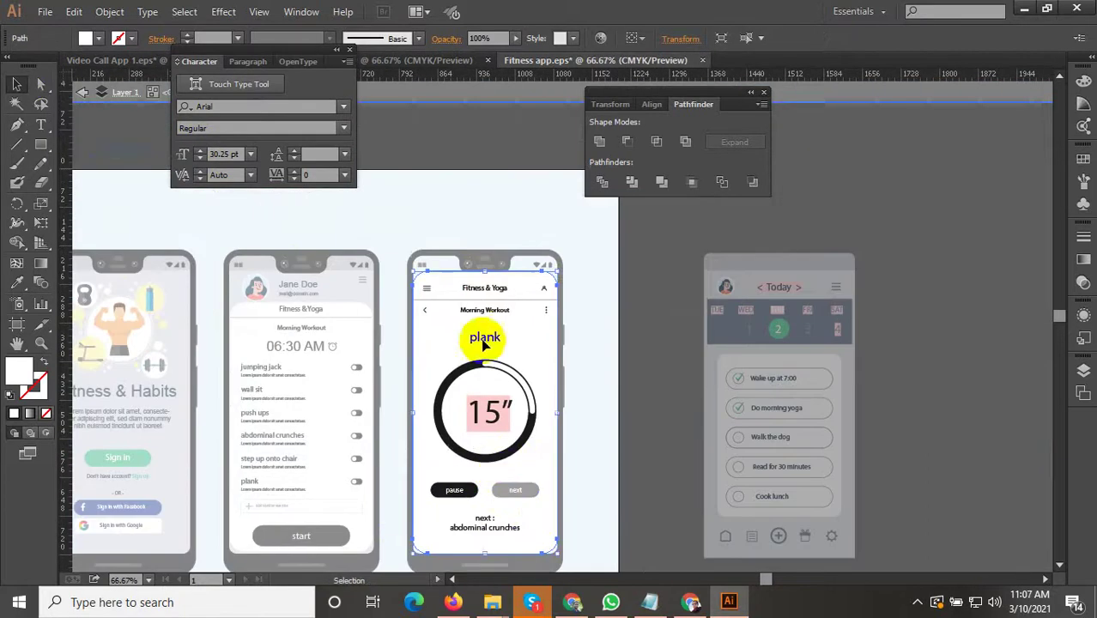
# Step: Try to square only the upper corners of the plank screen background by reducing their radius to 0 px
pyautogui.click(41, 84)
pyautogui.moveTo(395, 247); pyautogui.dragTo(620, 354)
pyautogui.scroll(3, 422, 275)
pyautogui.click(431, 274)
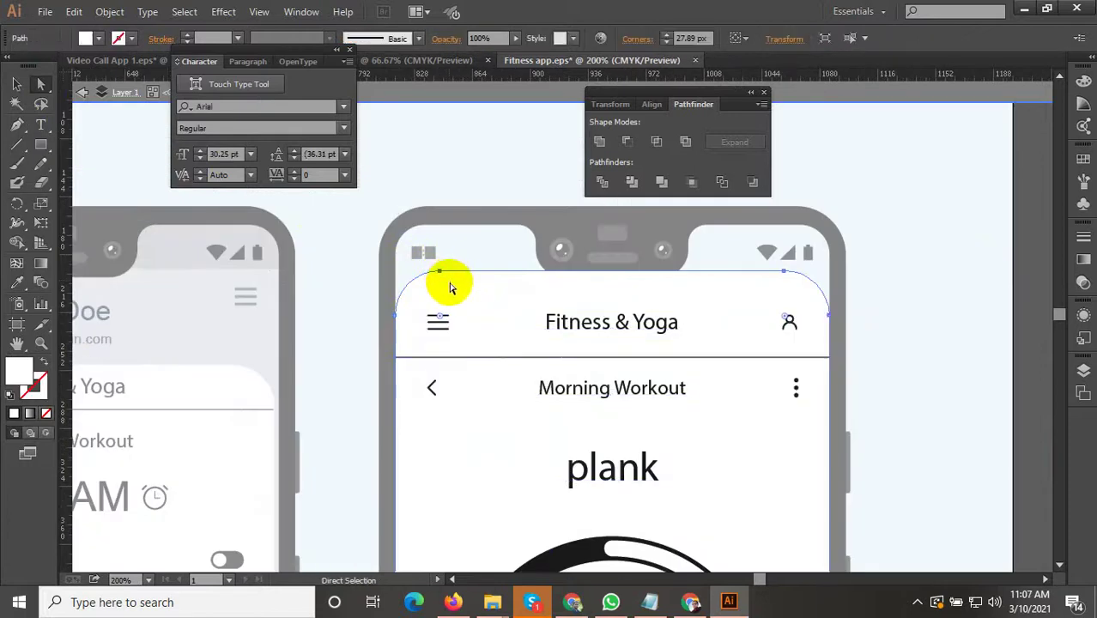
pyautogui.moveTo(347, 216); pyautogui.dragTo(850, 350)
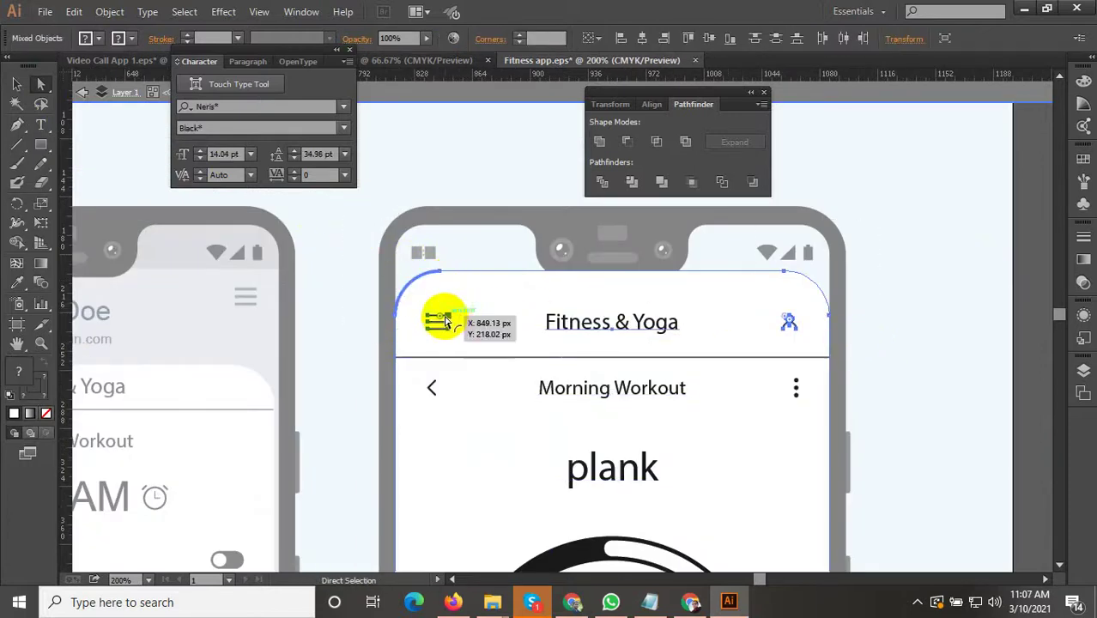
pyautogui.moveTo(440, 319); pyautogui.dragTo(399, 275)
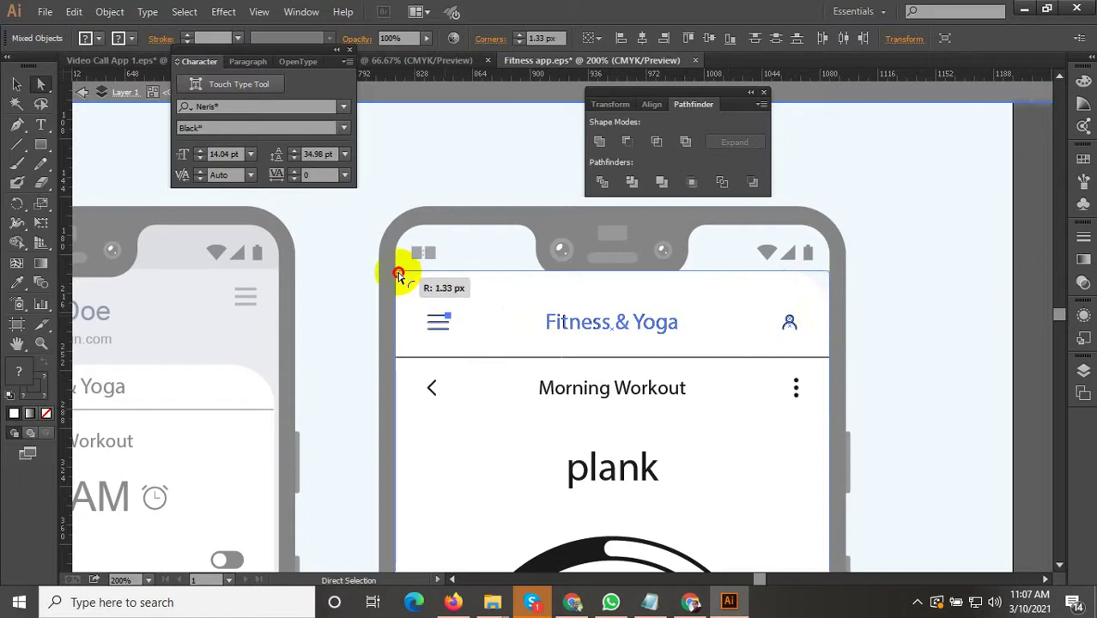
# Step: Try to adjust the lower-left corner of the plank screen background, and revert that adjustment
pyautogui.scroll(-5, 408, 277)
pyautogui.scroll(4, 569, 453)
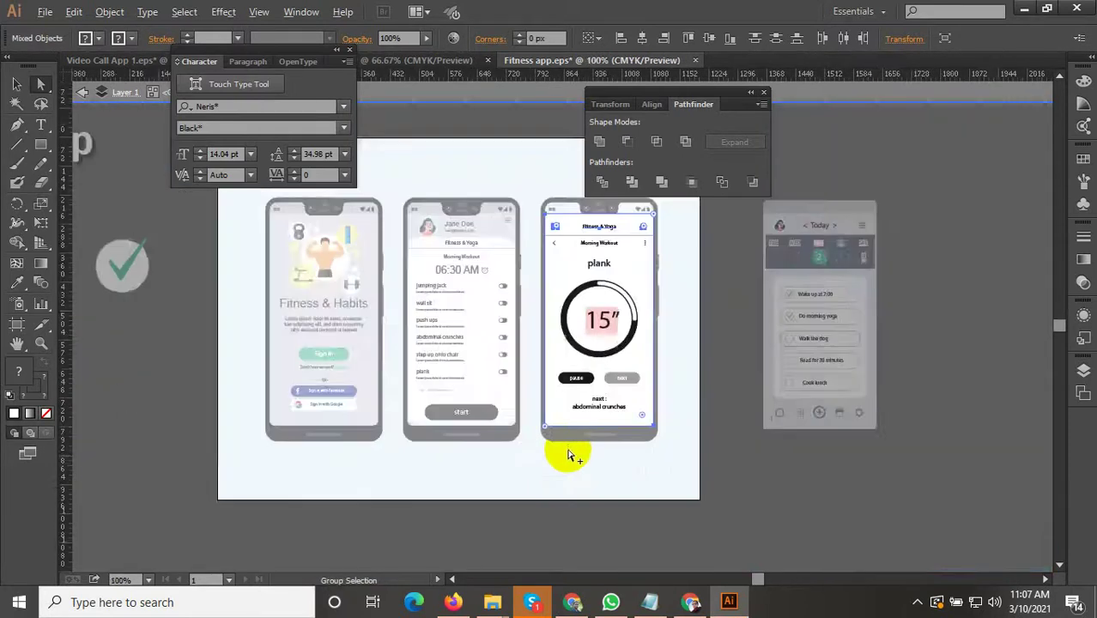
pyautogui.scroll(3, 579, 395)
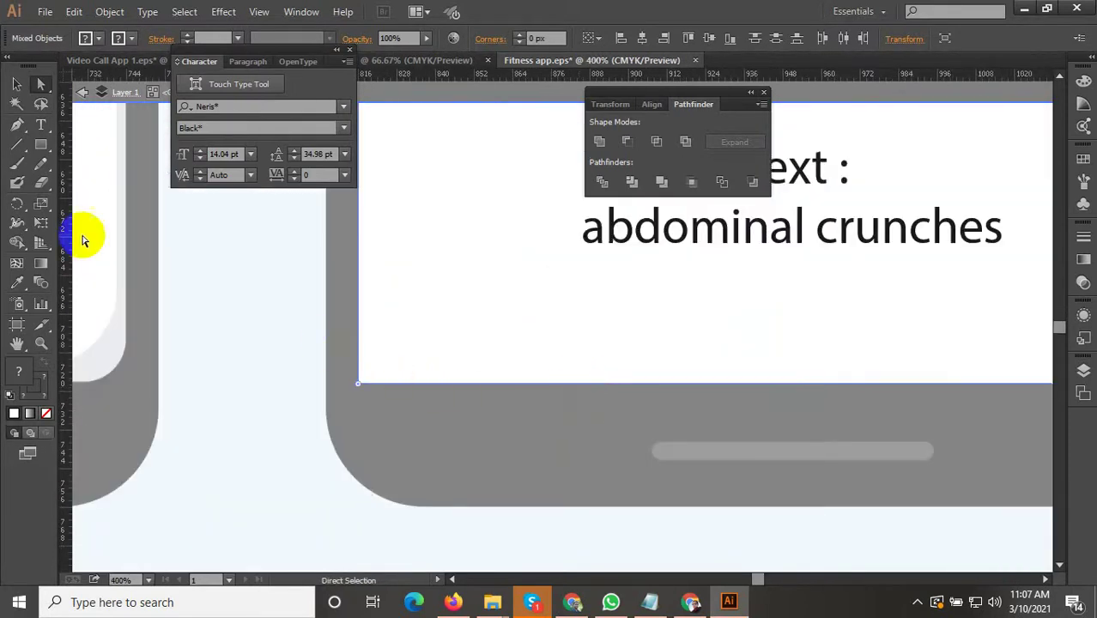
pyautogui.scroll(-2, 259, 362)
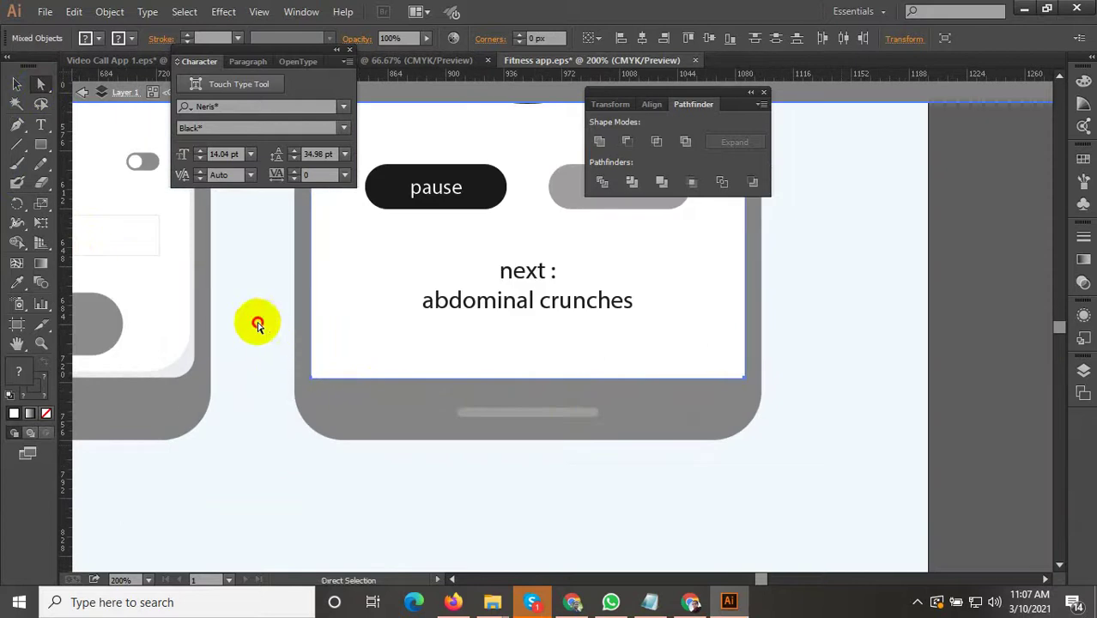
pyautogui.moveTo(258, 323); pyautogui.dragTo(889, 461)
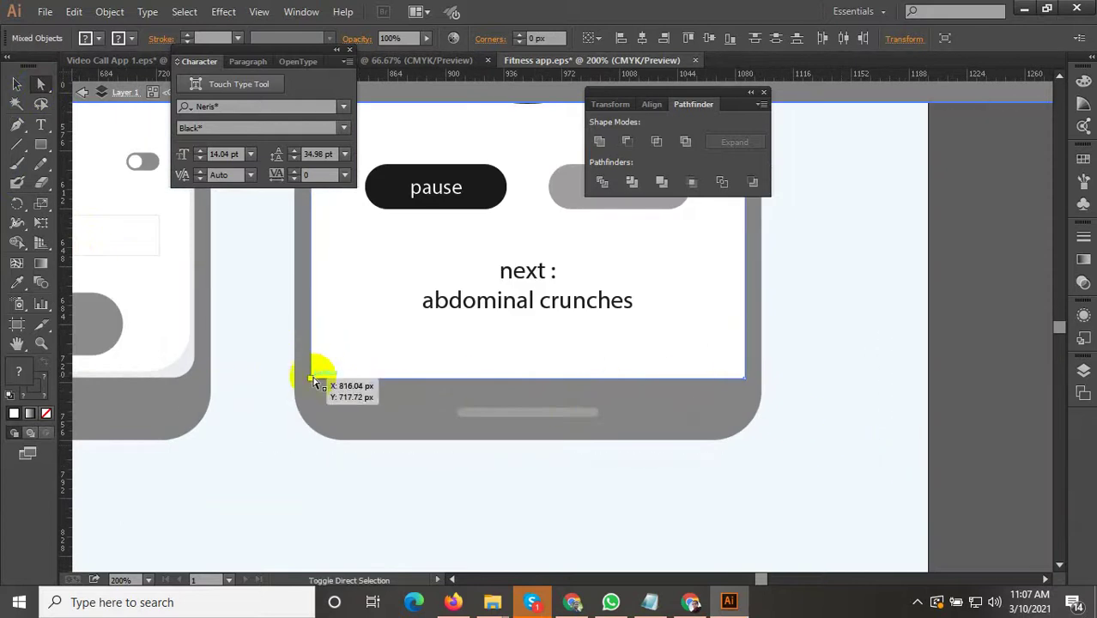
pyautogui.moveTo(311, 379); pyautogui.dragTo(331, 364)
pyautogui.hotkey('ctrl', 'z')
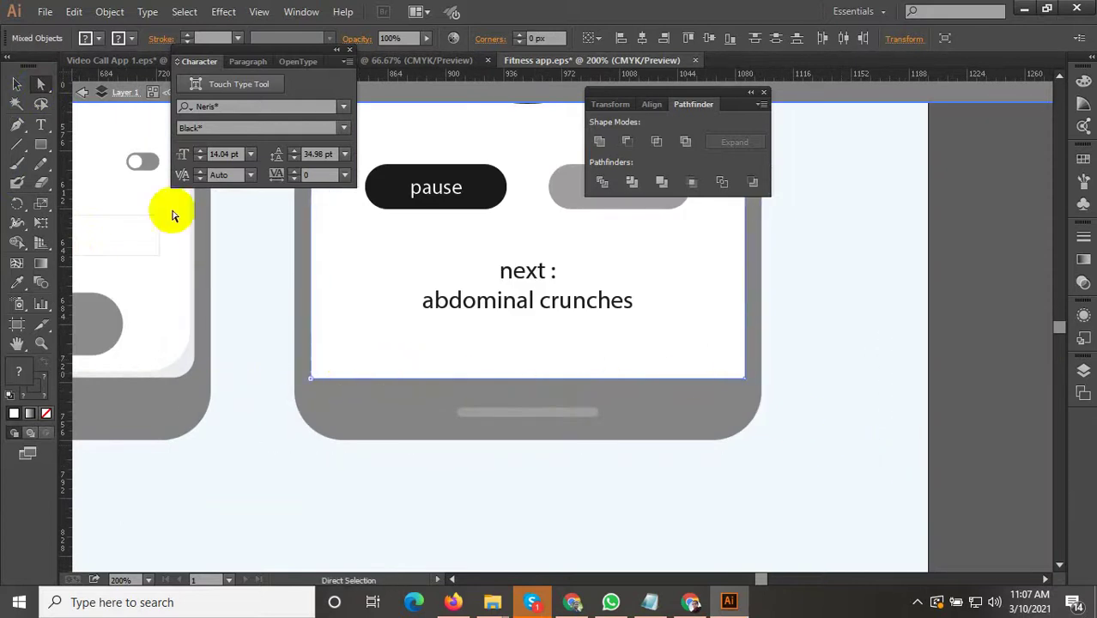
# Step: Undo the 0 px corner change on the plank screen background after inspecting its lower corners
pyautogui.scroll(2, 255, 348)
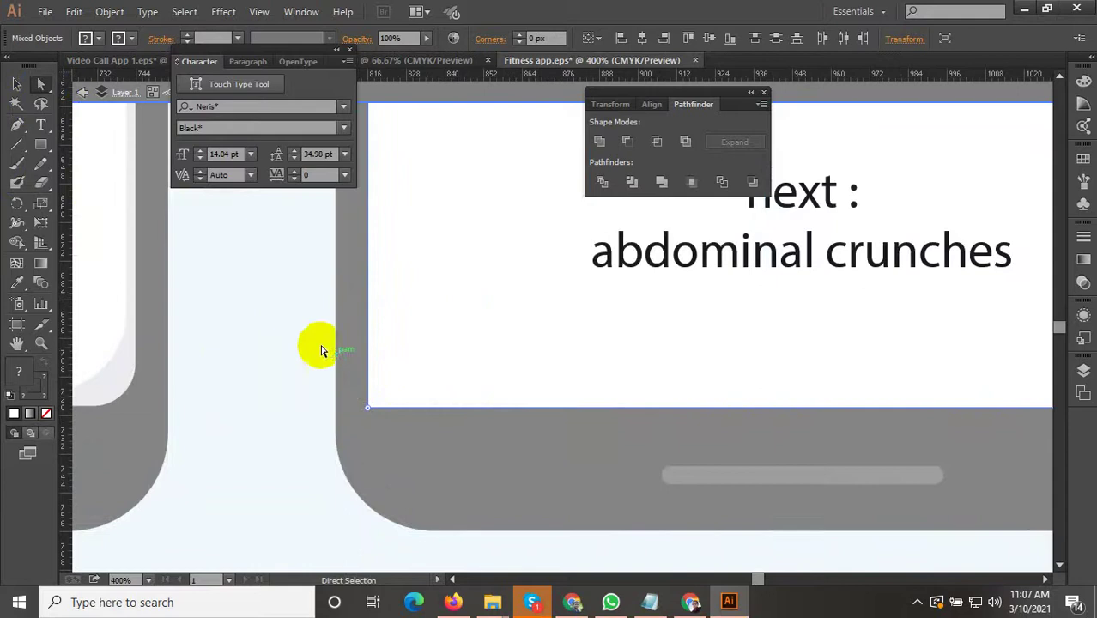
pyautogui.click(17, 84)
pyautogui.click(375, 412)
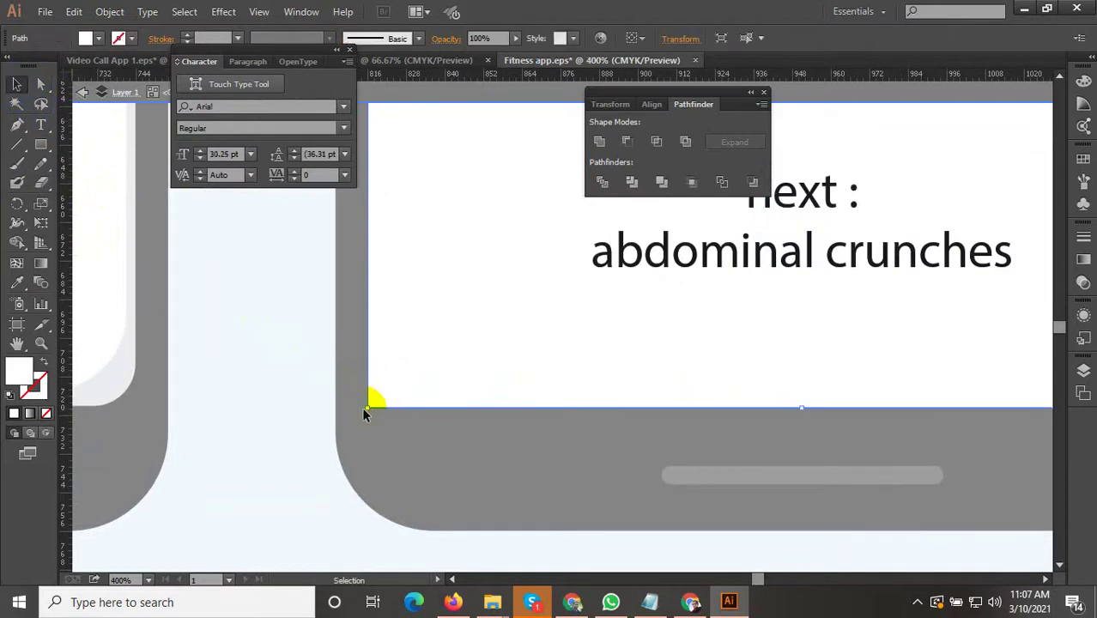
pyautogui.scroll(-2, 369, 470)
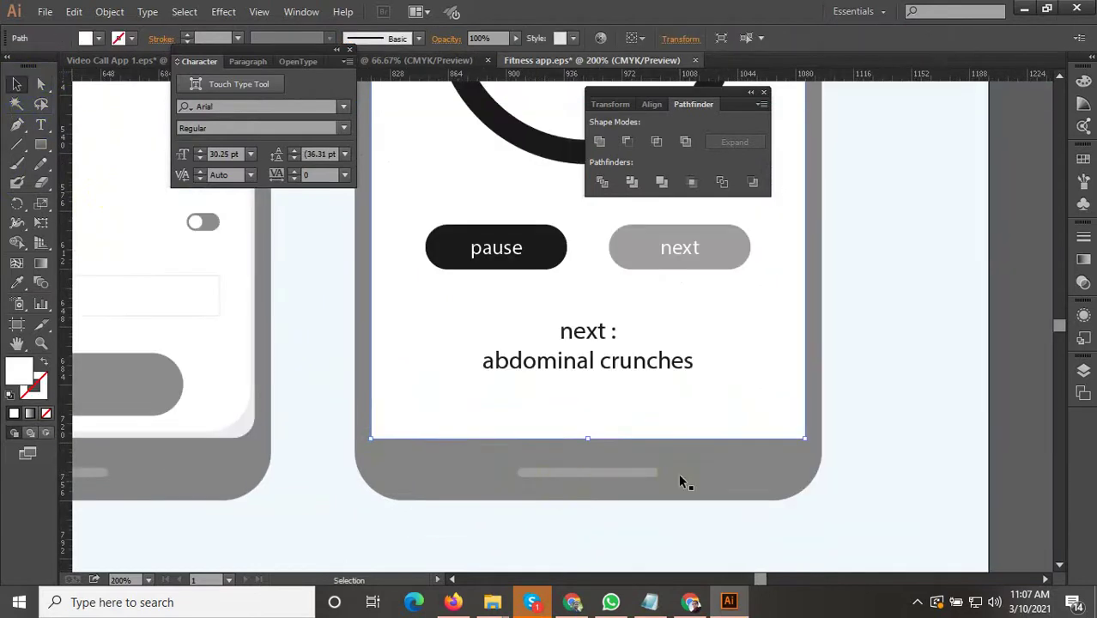
pyautogui.scroll(-1, 750, 494)
pyautogui.scroll(3, 440, 453)
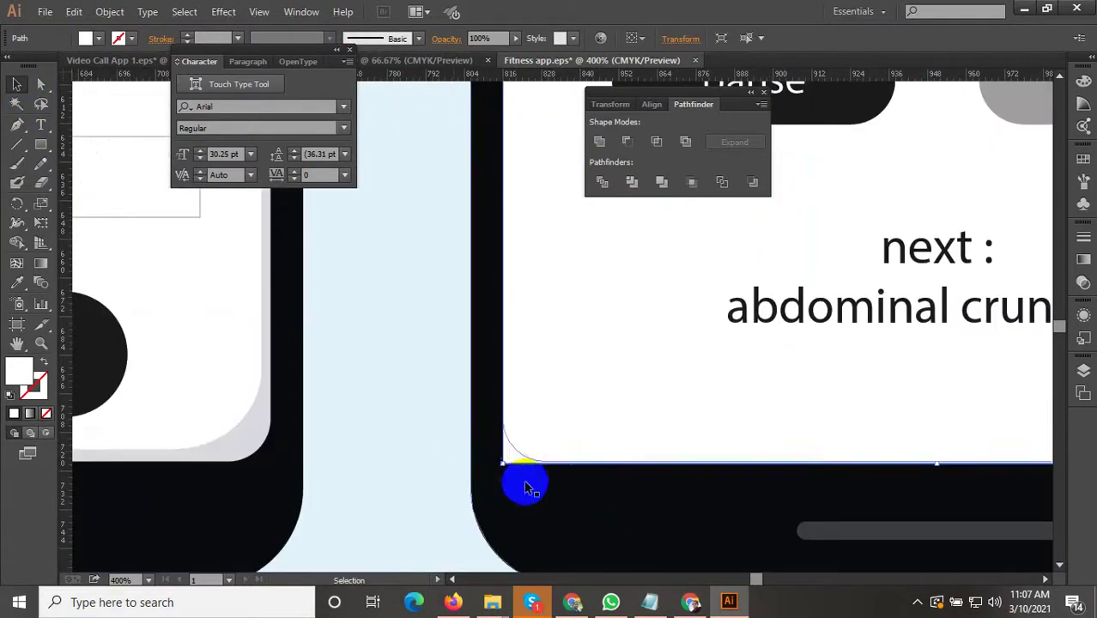
pyautogui.hotkey('ctrl', 'z')
pyautogui.scroll(1, 535, 465)
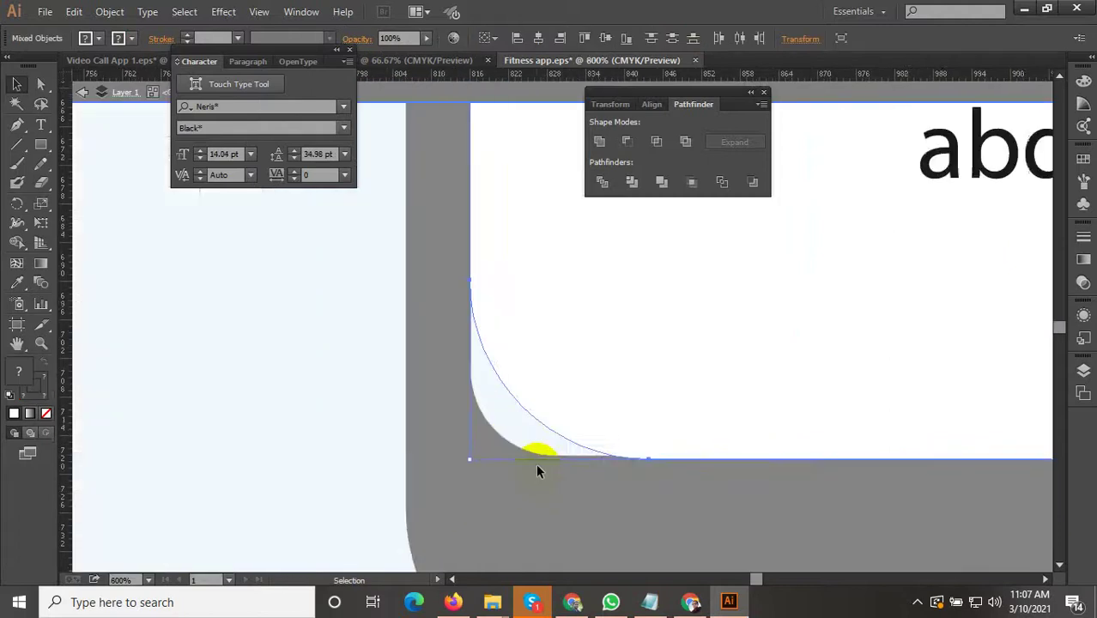
pyautogui.hotkey('ctrl', 'z')
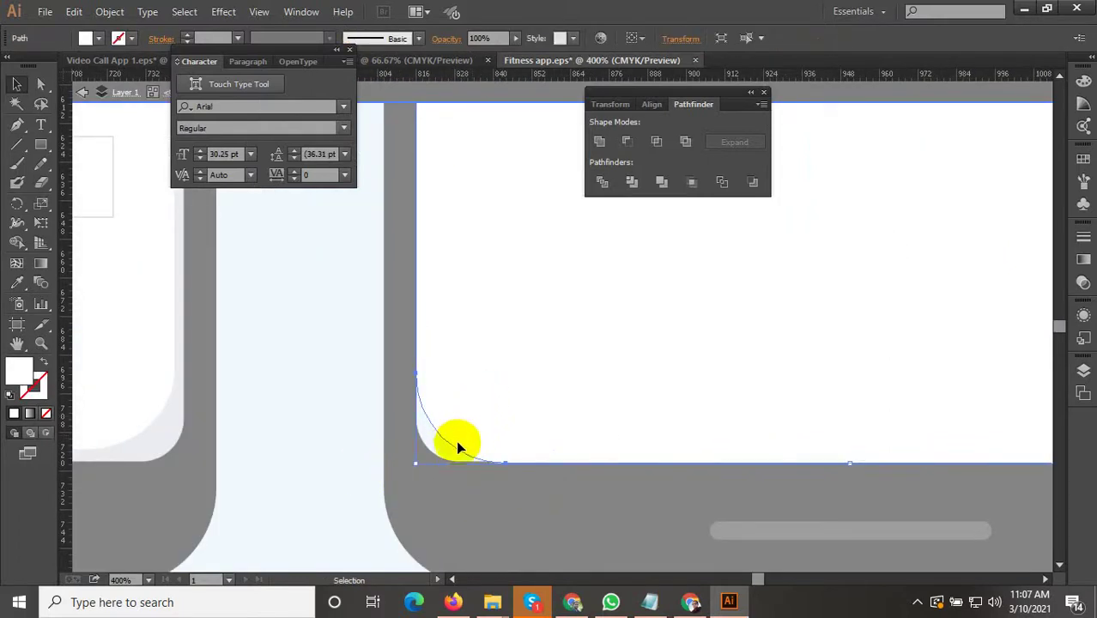
# Step: Reduce the radius of the plank background's two lower corners to about 15.84 px to fit the phone frame
pyautogui.scroll(2, 458, 446)
pyautogui.click(40, 83)
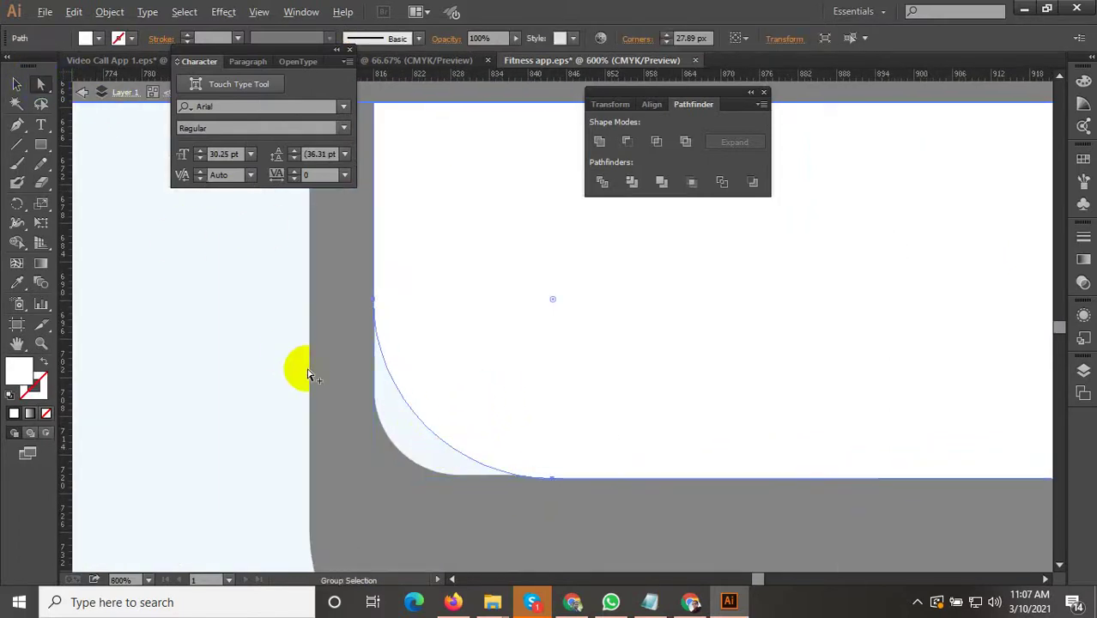
pyautogui.scroll(-3, 309, 375)
pyautogui.moveTo(274, 270); pyautogui.dragTo(1001, 459)
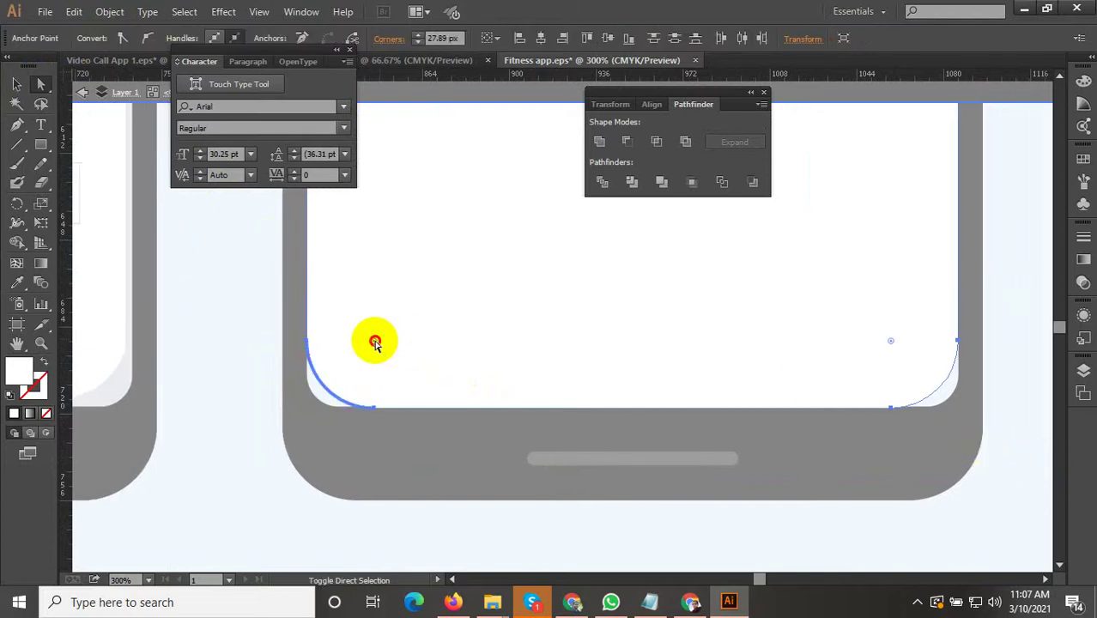
pyautogui.moveTo(374, 343); pyautogui.dragTo(341, 367)
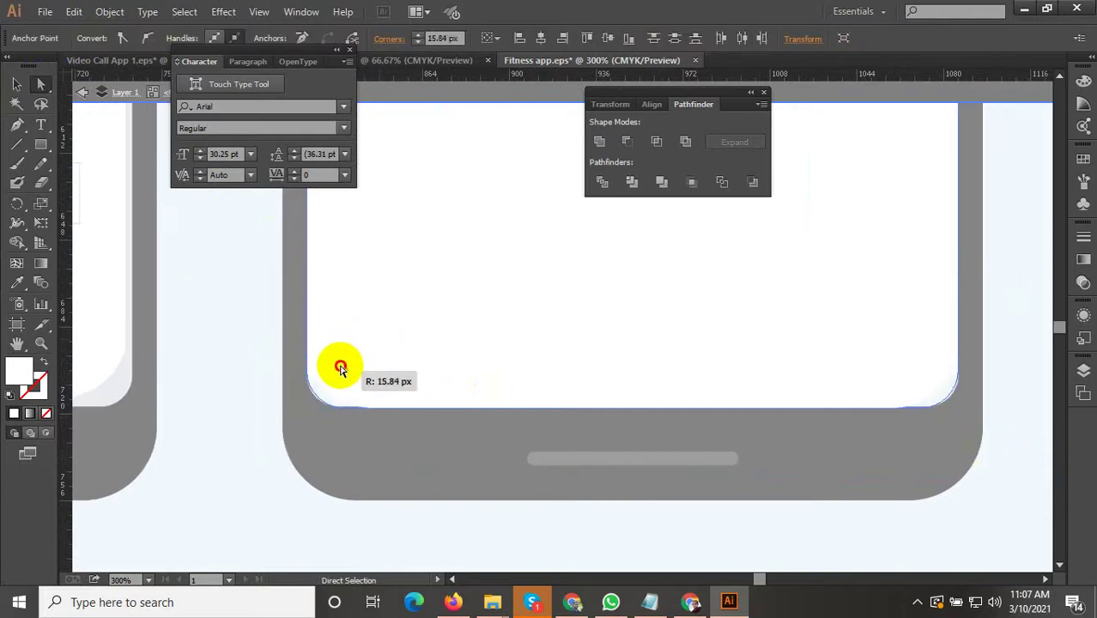
# Step: Square the plank background's upper-left corner by moving its top anchor to the screen edge at about X 816 px, Y 190 px
pyautogui.keyDown('alt'); pyautogui.scroll(-4, 369, 498); pyautogui.keyUp('alt')
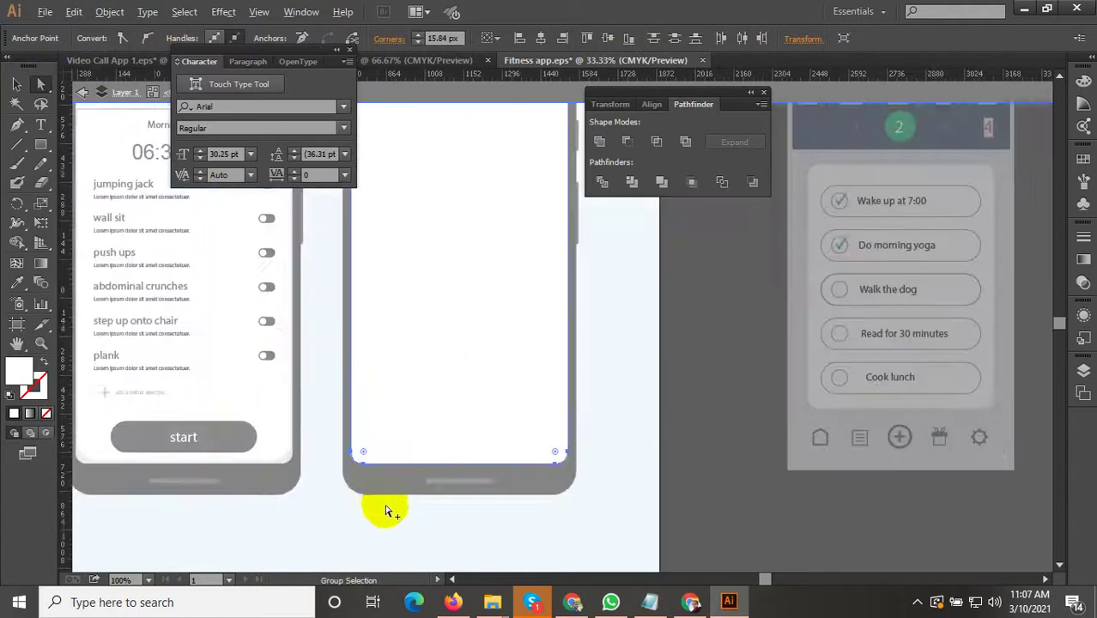
pyautogui.keyDown('alt'); pyautogui.scroll(3, 434, 382); pyautogui.keyUp('alt')
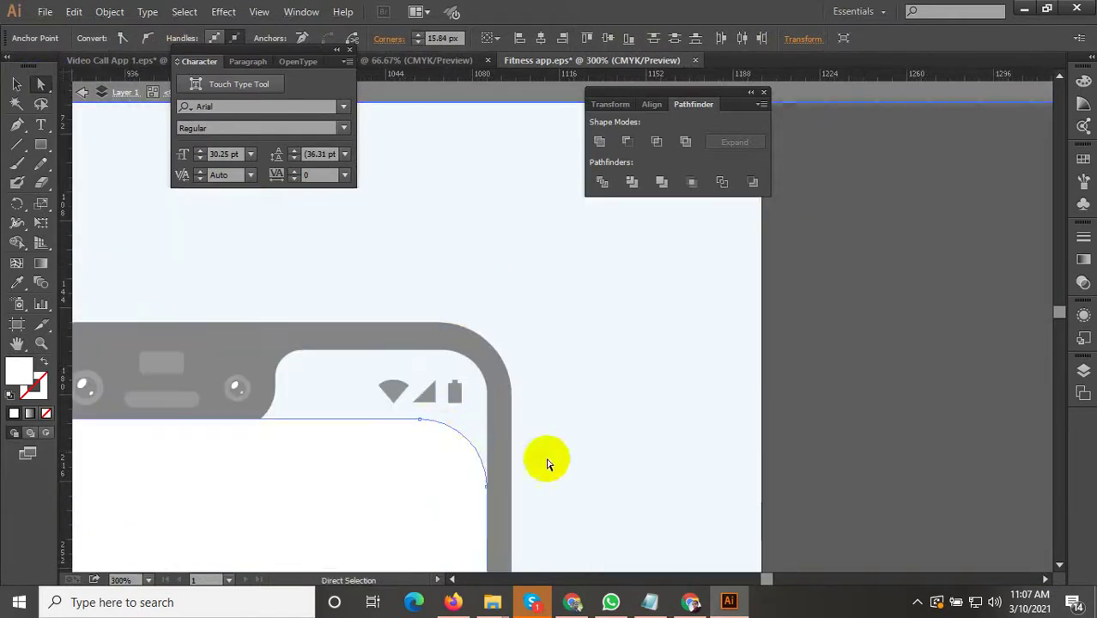
pyautogui.keyDown('alt'); pyautogui.scroll(-2, 588, 460); pyautogui.keyUp('alt')
pyautogui.moveTo(331, 433); pyautogui.dragTo(447, 323)
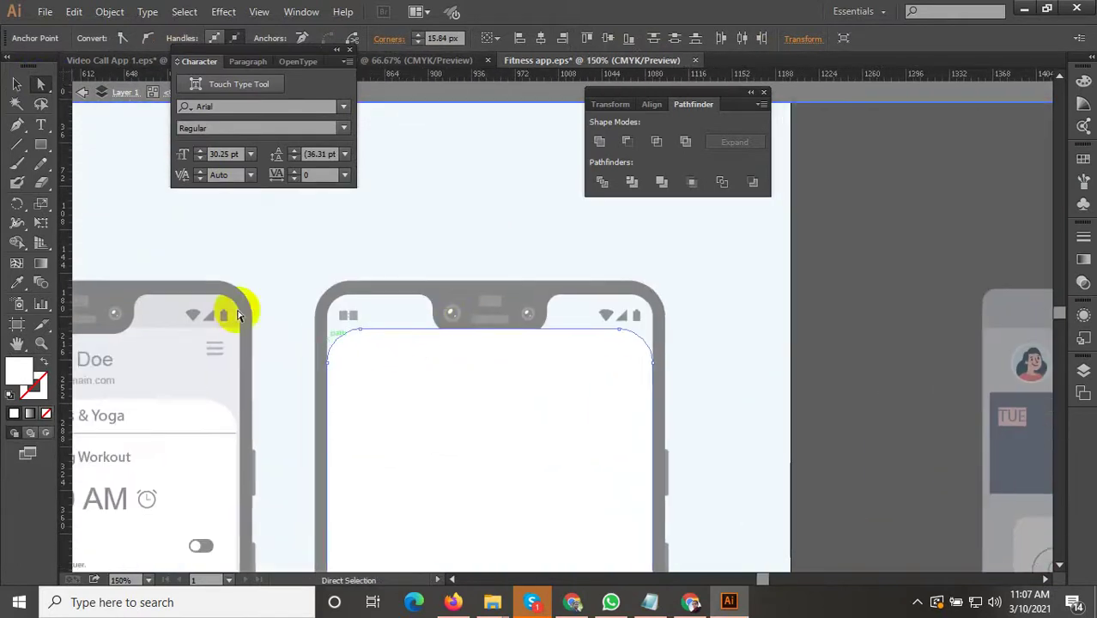
pyautogui.moveTo(277, 299); pyautogui.dragTo(719, 438)
pyautogui.moveTo(272, 260); pyautogui.dragTo(404, 382)
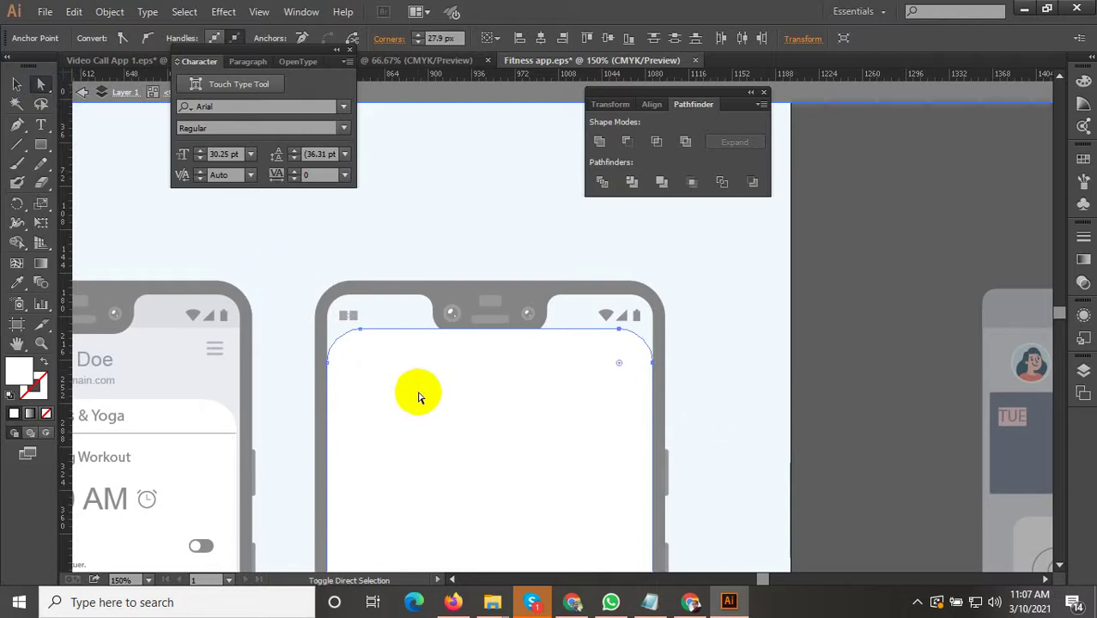
pyautogui.scroll(3, 405, 372)
pyautogui.scroll(-1, 319, 374)
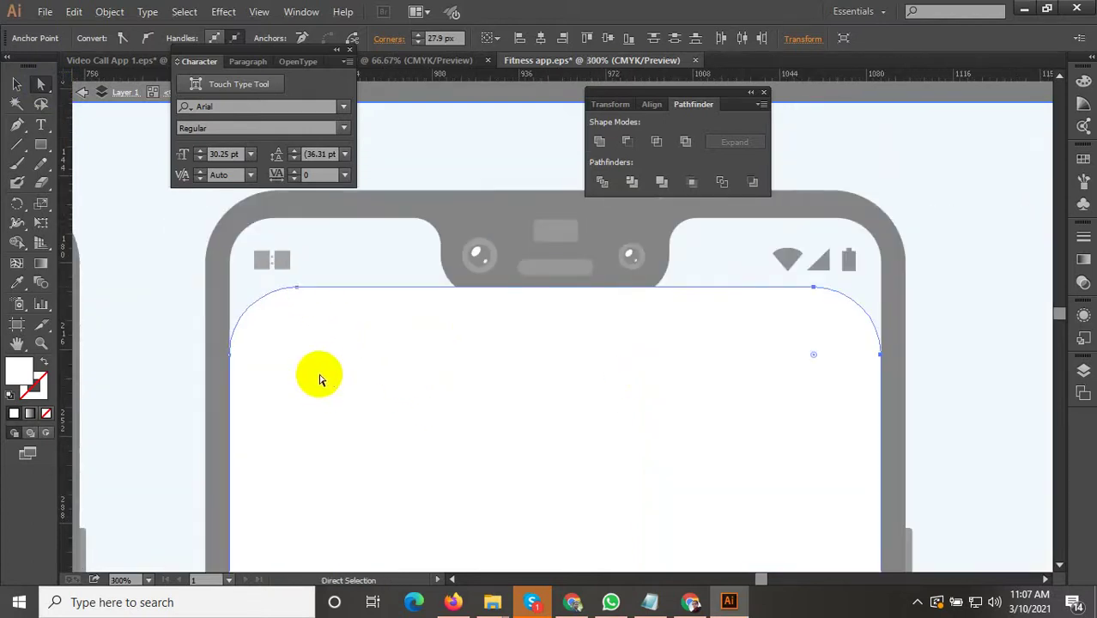
pyautogui.moveTo(296, 290); pyautogui.dragTo(238, 330)
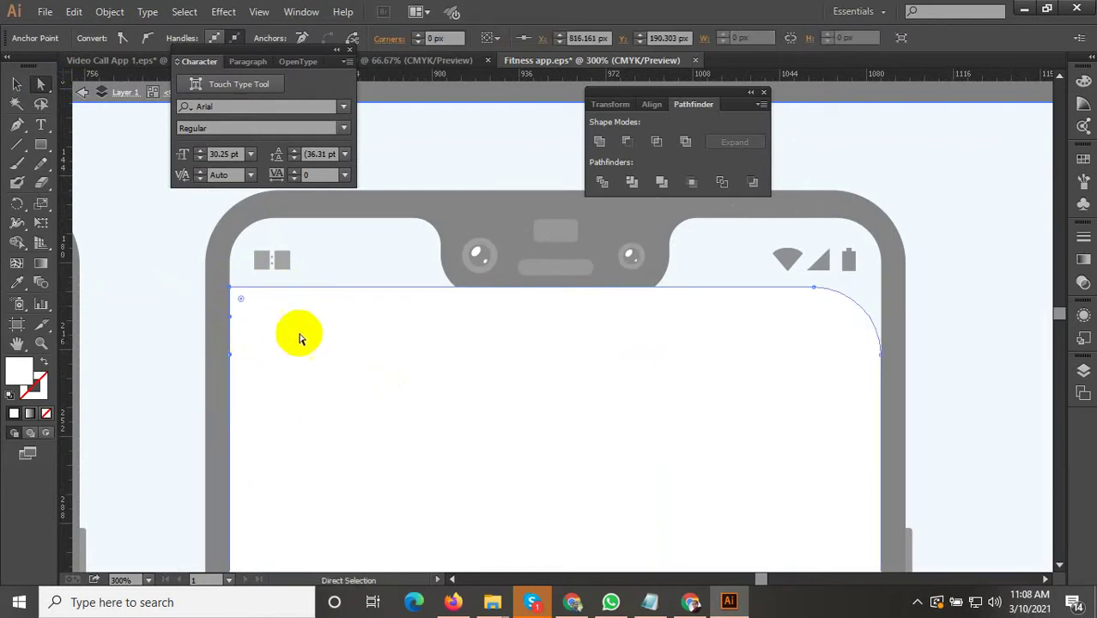
# Step: Square the plank background's upper-right corner by moving its top anchor to about X 1086 px, Y 190 px and straightening its handle
pyautogui.moveTo(815, 292); pyautogui.dragTo(881, 293)
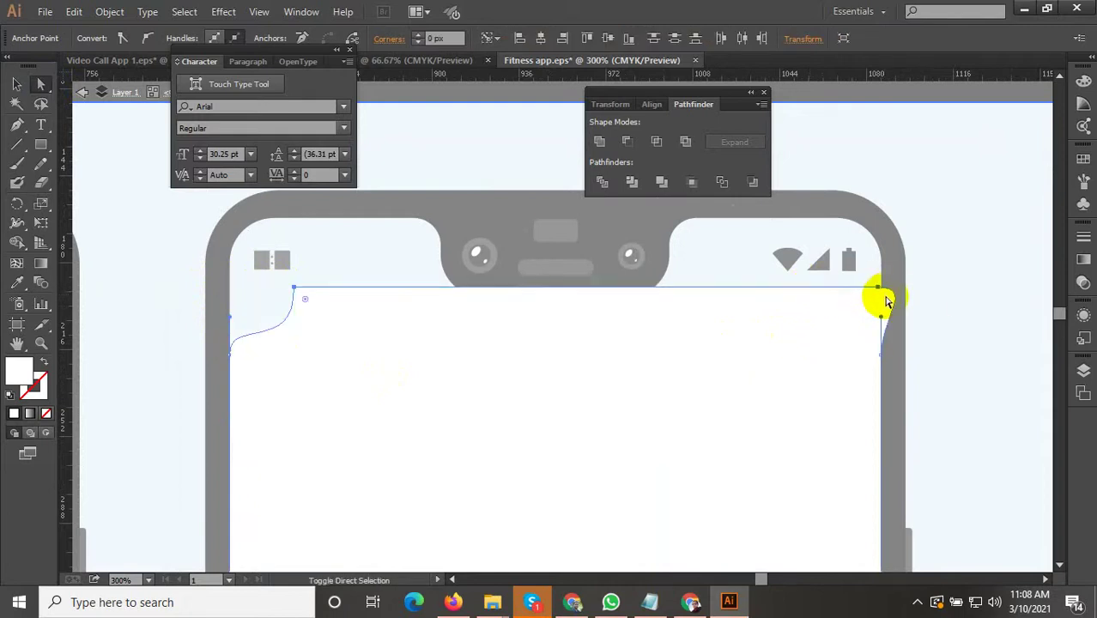
pyautogui.scroll(2, 910, 298)
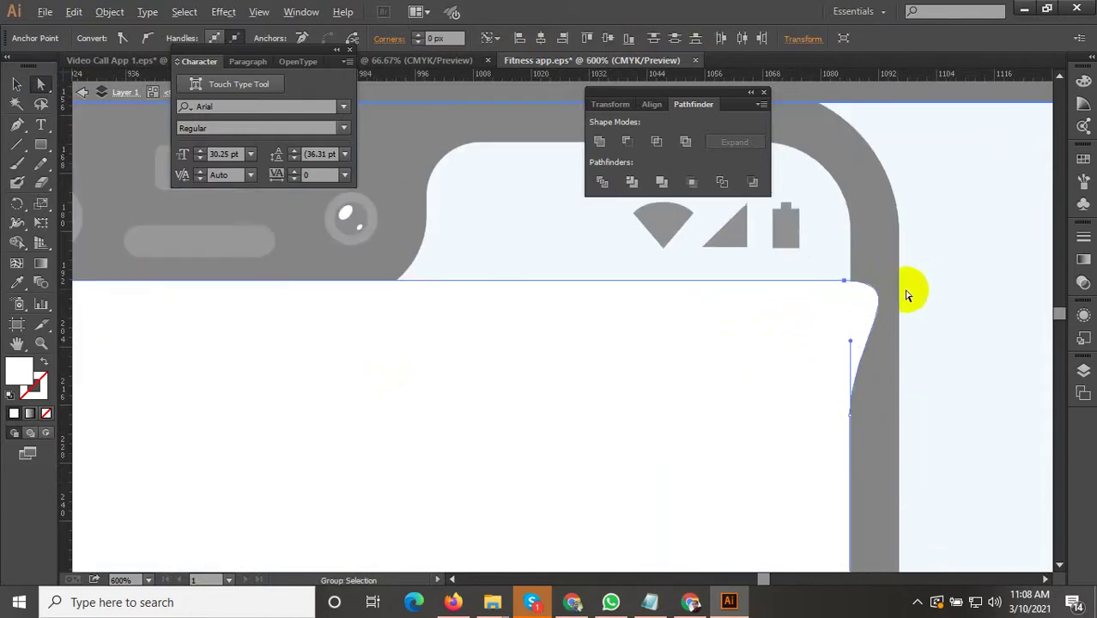
pyautogui.click(847, 283)
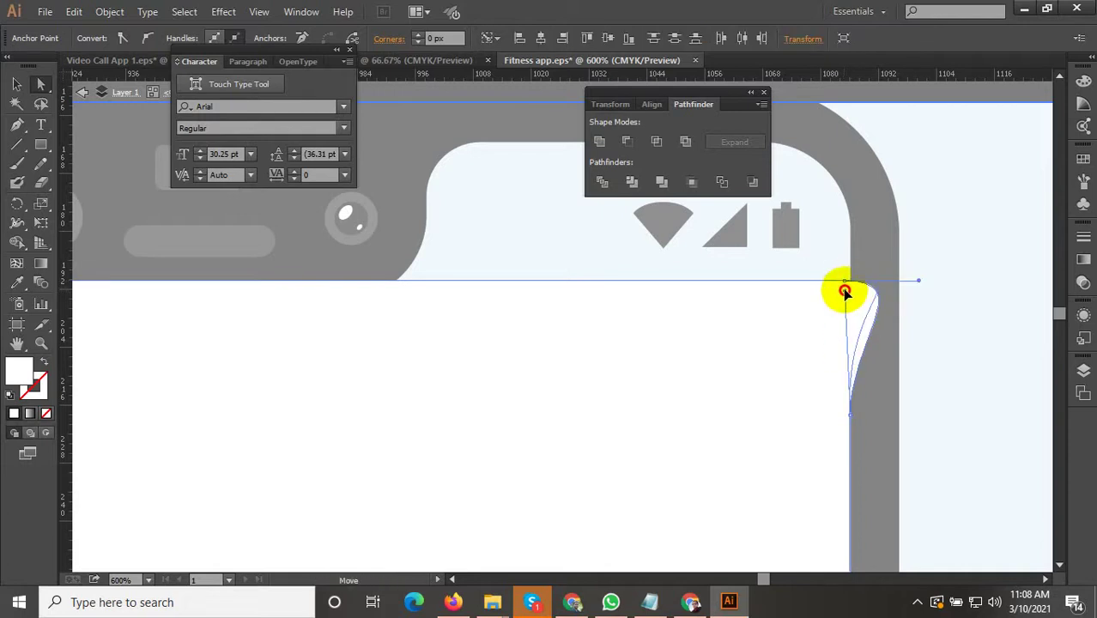
pyautogui.moveTo(846, 293); pyautogui.dragTo(850, 375)
pyautogui.click(846, 284)
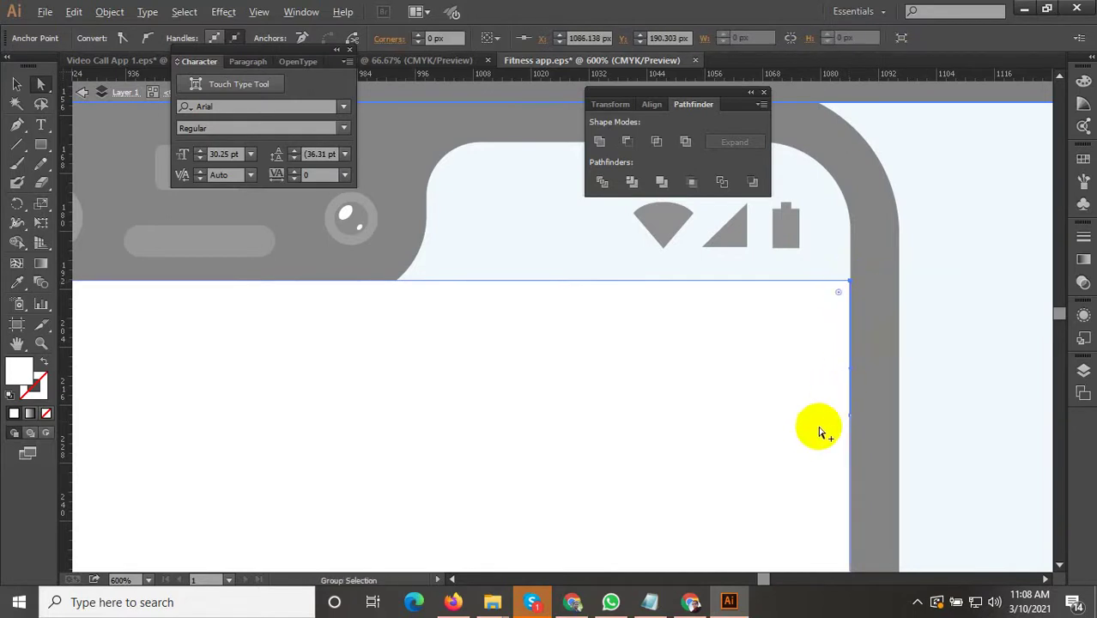
# Step: Pull the plank background's remaining inset upper-left anchor out to the phone screen's edge at the same height to square that corner
pyautogui.scroll(-5, 818, 432)
pyautogui.click(901, 381)
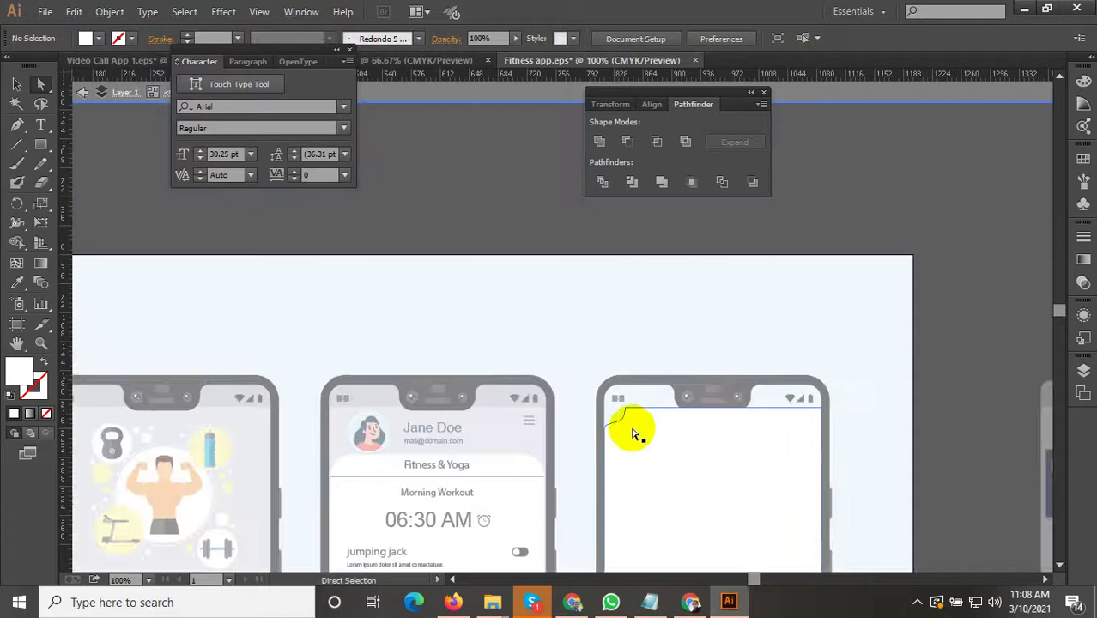
pyautogui.scroll(3, 617, 429)
pyautogui.click(659, 393)
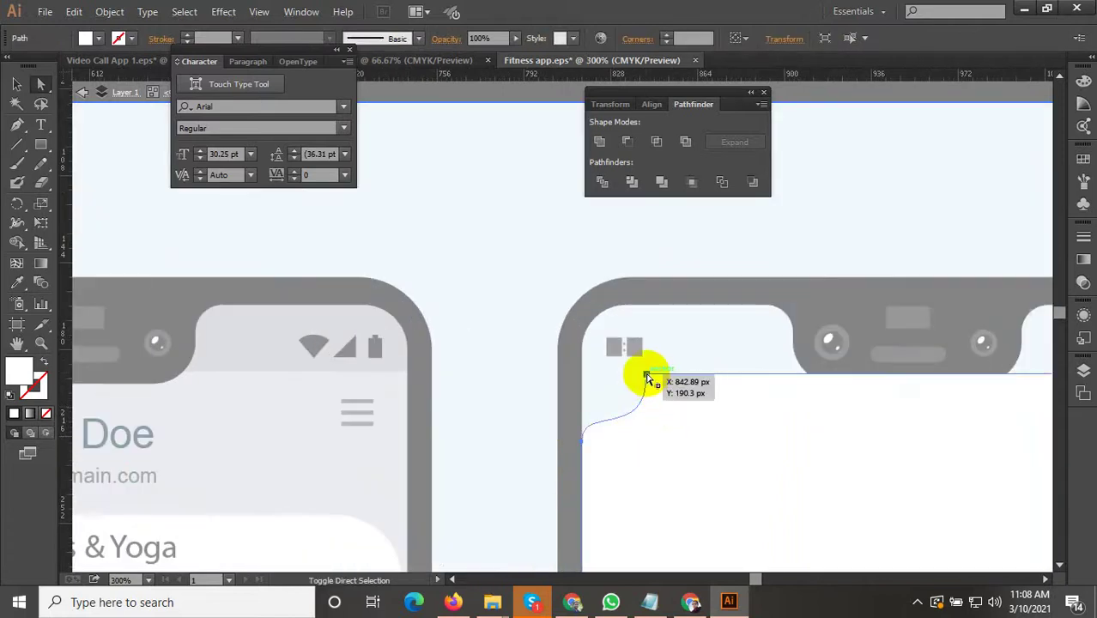
pyautogui.click(647, 377)
pyautogui.moveTo(647, 377); pyautogui.dragTo(582, 373)
pyautogui.scroll(-3, 514, 412)
pyautogui.click(848, 355)
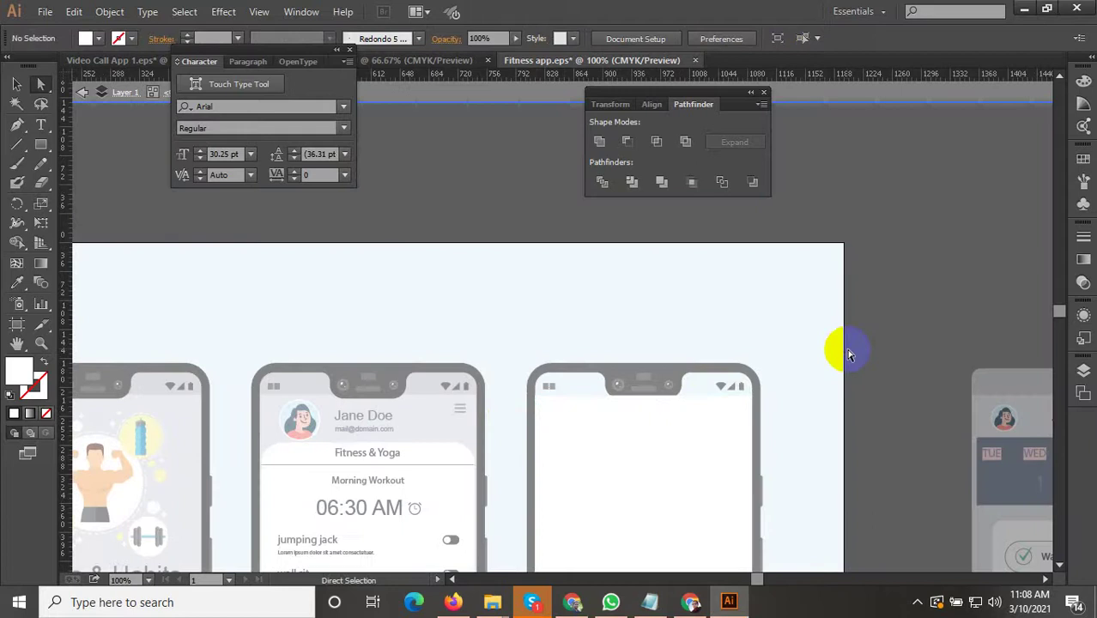
# Step: Change the font of the 15” timer text on the plank screen to Arial Regular
pyautogui.scroll(-3, 848, 354)
pyautogui.scroll(3, 699, 453)
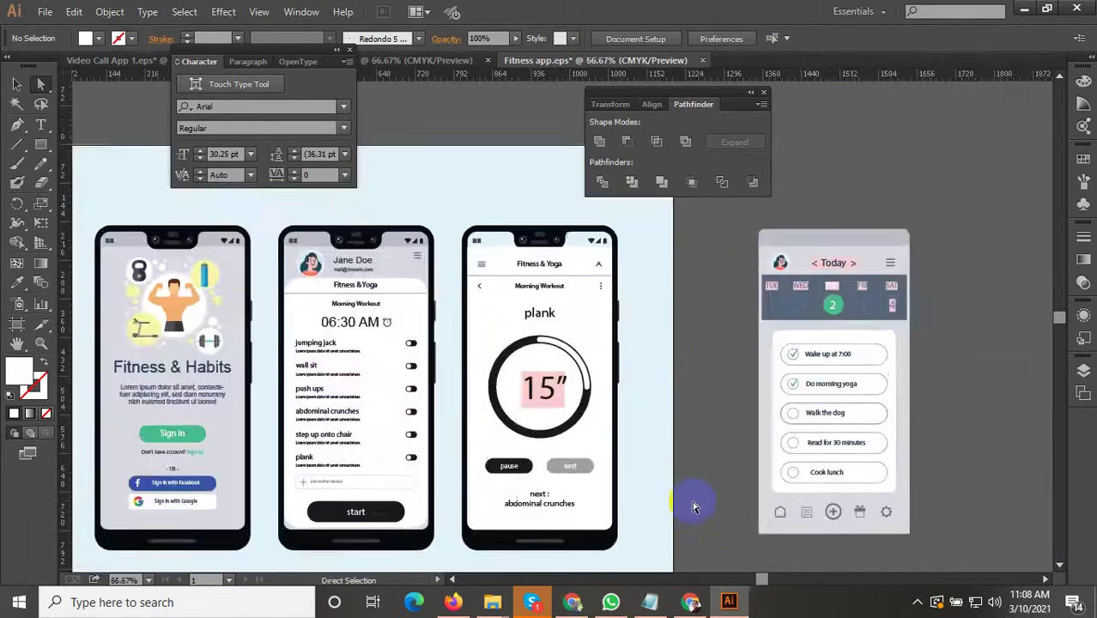
pyautogui.scroll(-3, 693, 503)
pyautogui.scroll(3, 661, 378)
pyautogui.scroll(2, 652, 343)
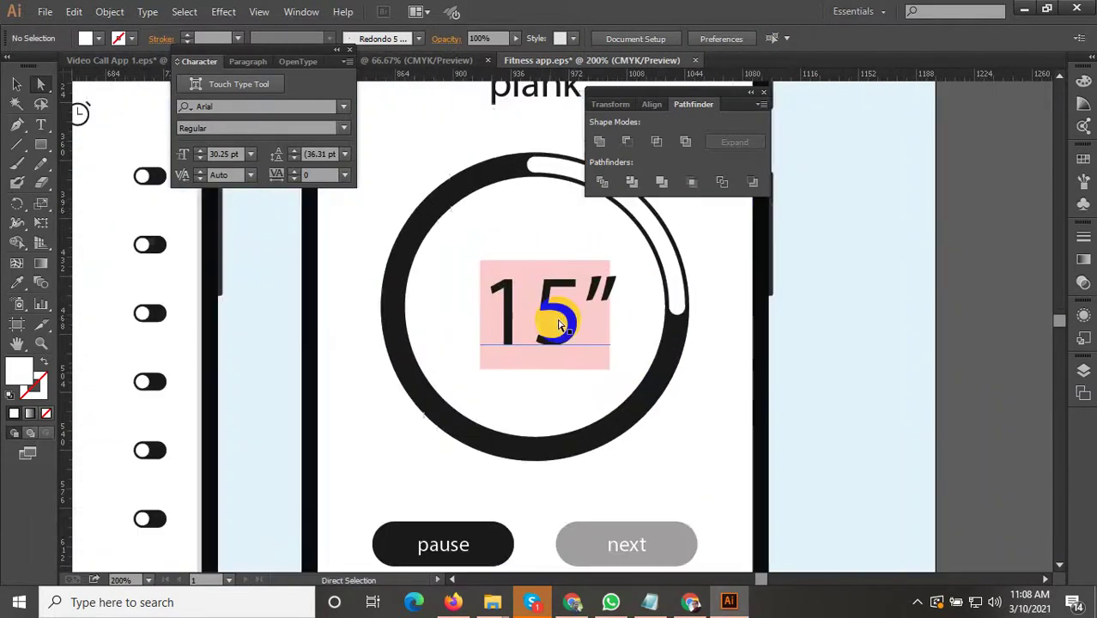
pyautogui.click(531, 316)
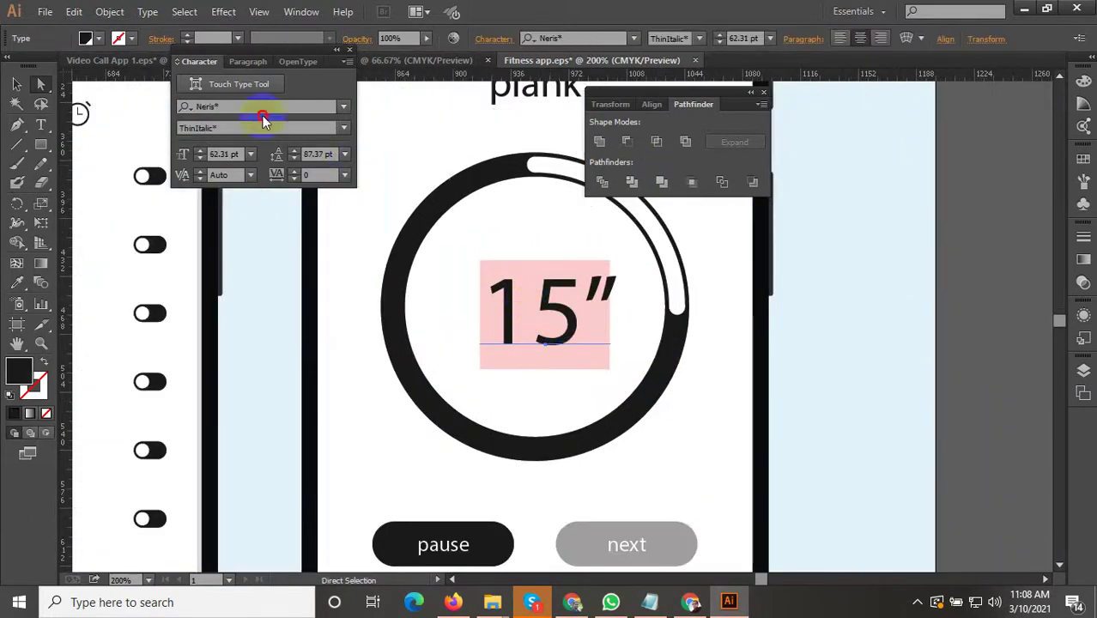
pyautogui.write('a')
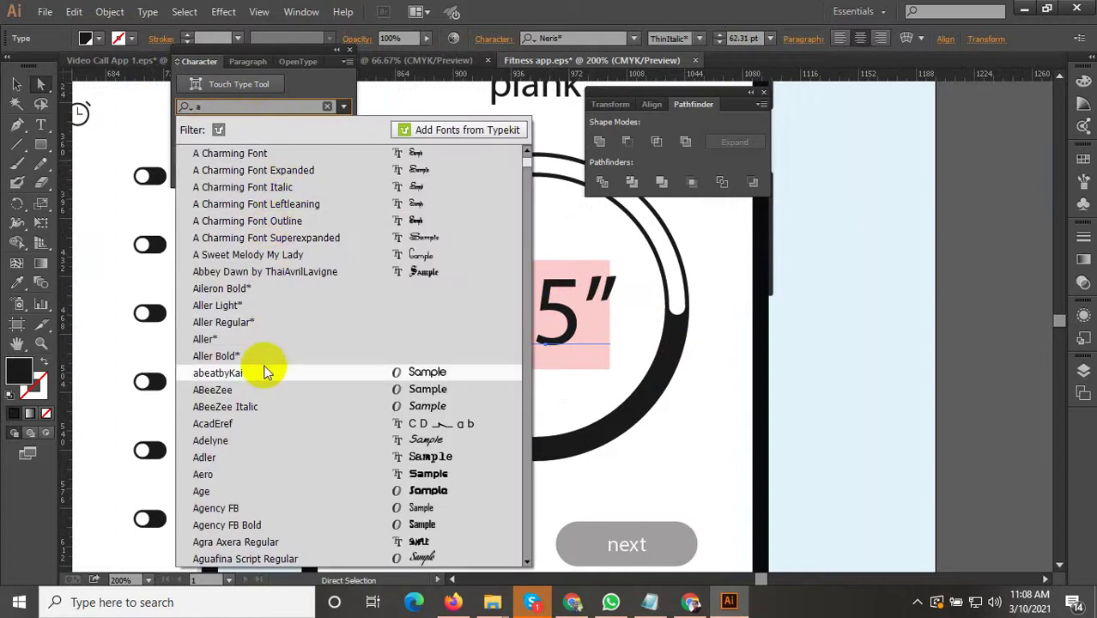
pyautogui.scroll(-5, 300, 430)
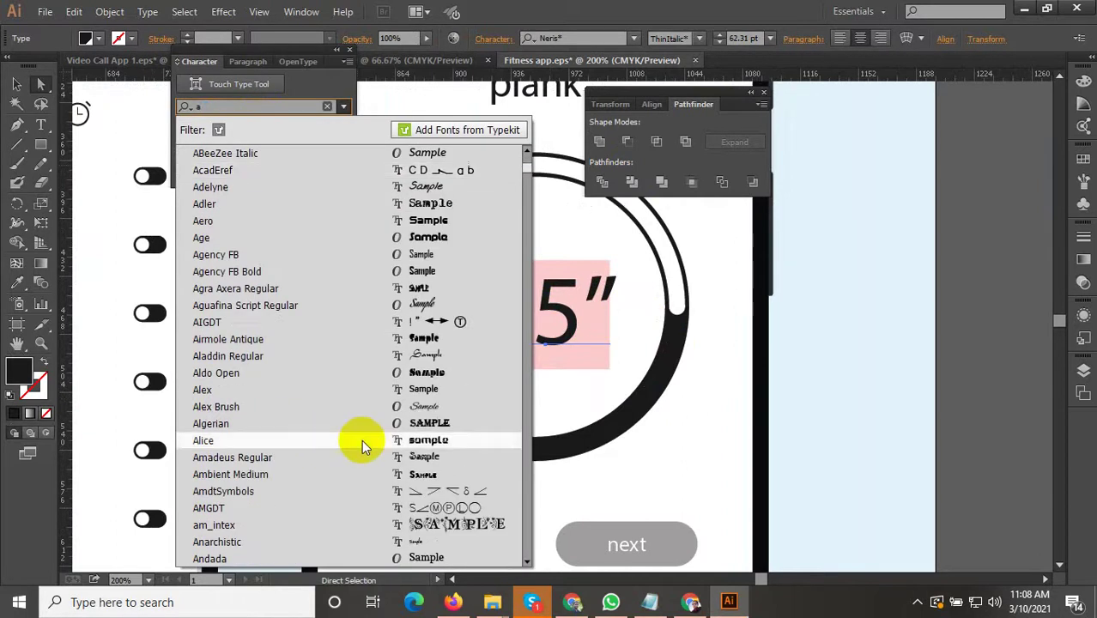
pyautogui.scroll(-2, 273, 429)
pyautogui.scroll(-5, 284, 455)
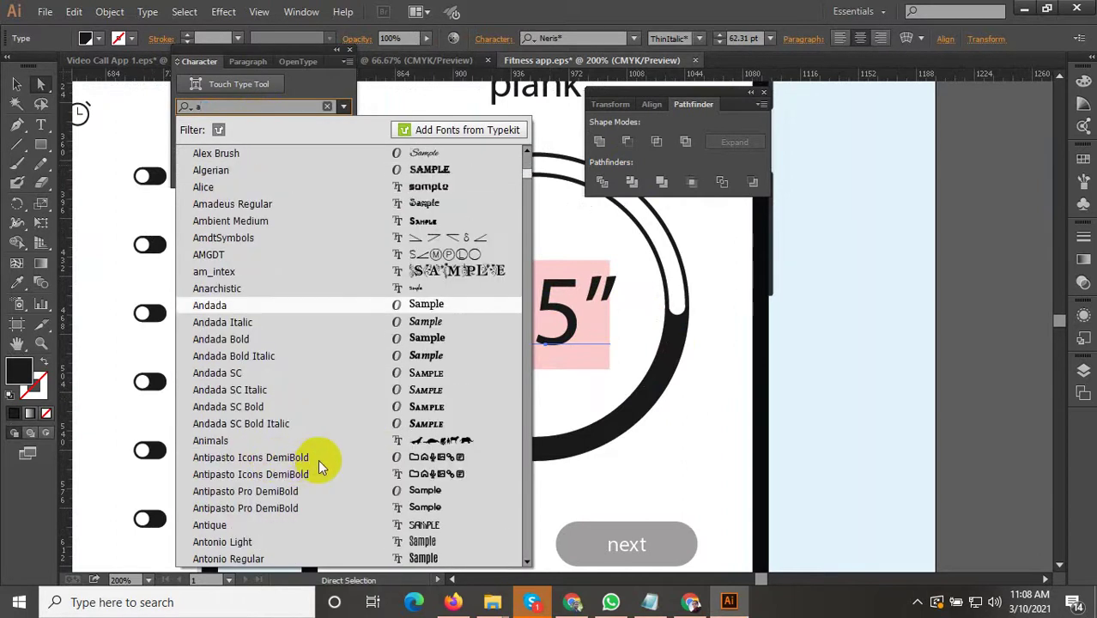
pyautogui.scroll(-1, 270, 489)
pyautogui.click(211, 491)
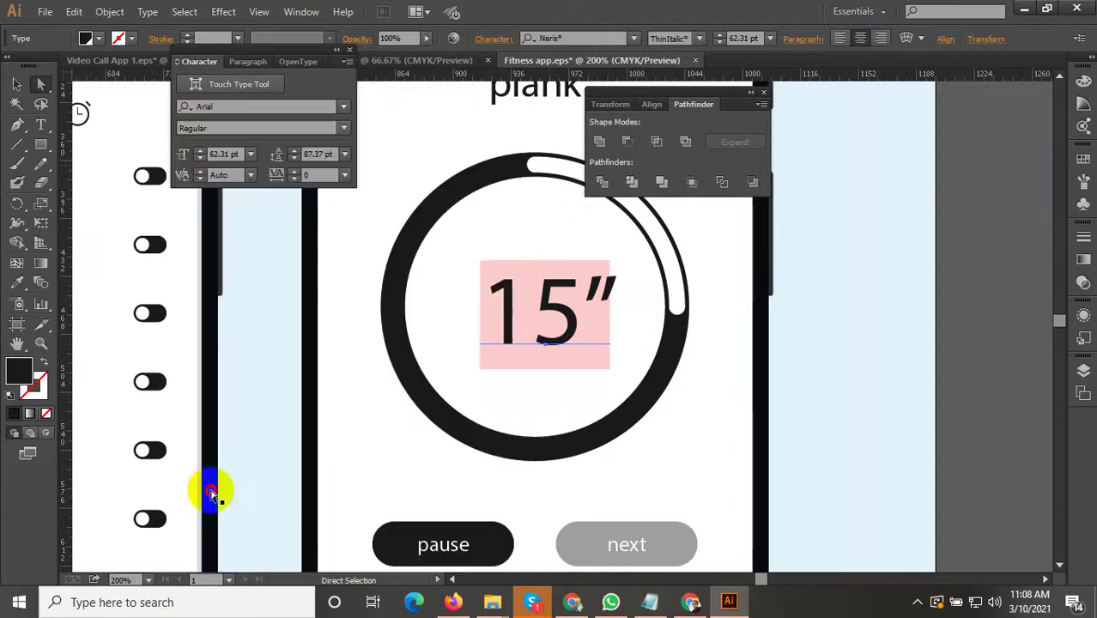
pyautogui.scroll(-3, 564, 393)
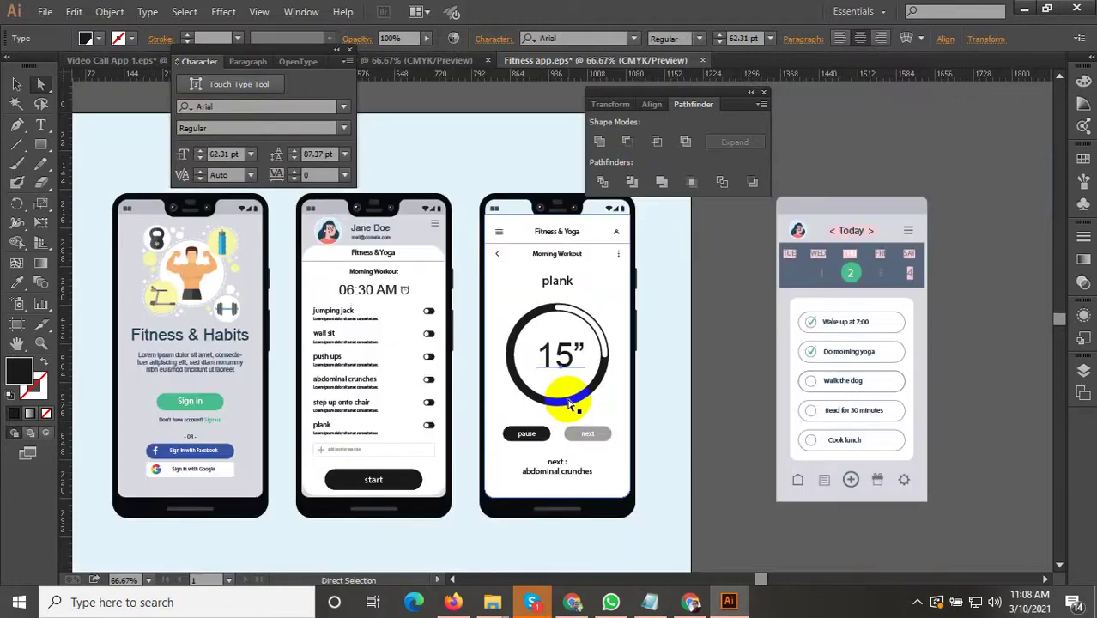
pyautogui.click(17, 84)
pyautogui.click(710, 253)
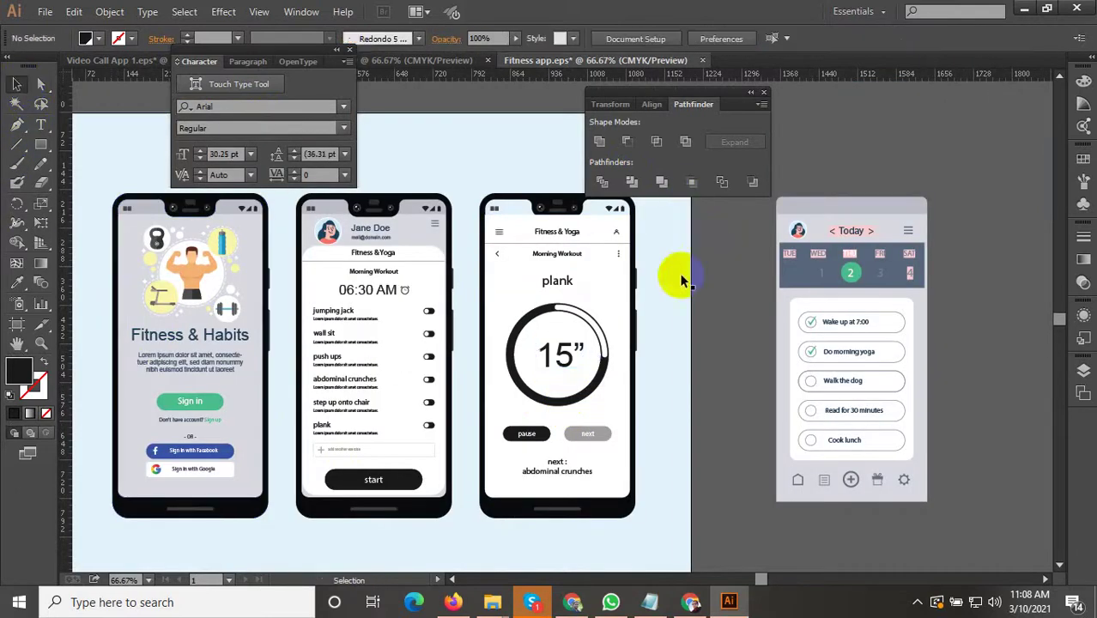
# Step: Recolour the Fitness & Habits sign-in screen's background with the light blue sampled from the artboard background using the Eyedropper
pyautogui.scroll(-4, 580, 297)
pyautogui.scroll(3, 643, 369)
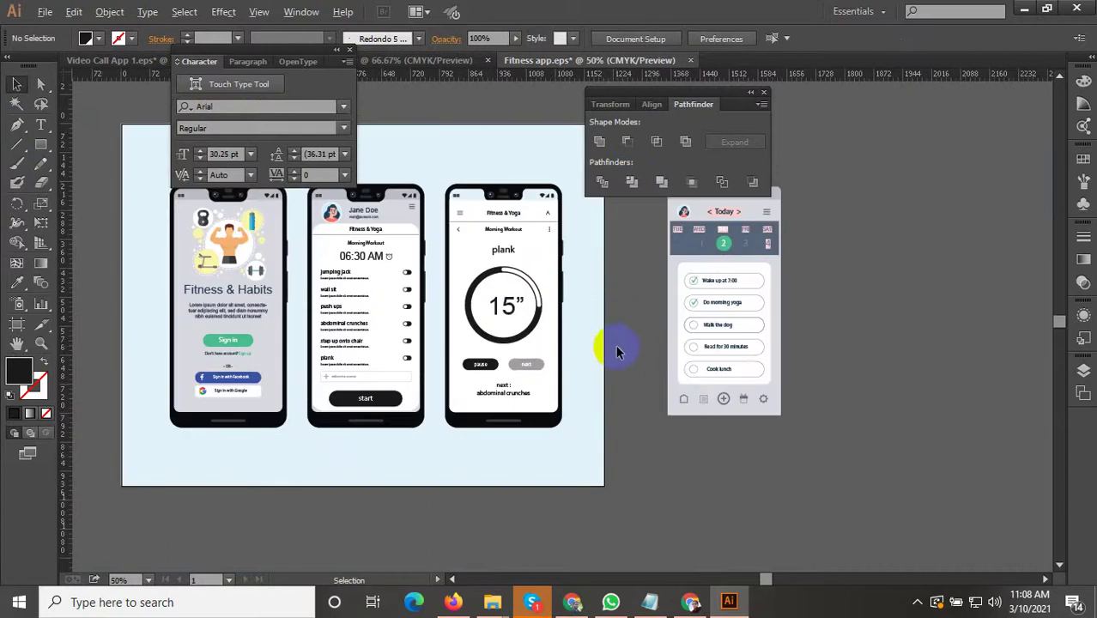
pyautogui.scroll(-2, 617, 347)
pyautogui.moveTo(648, 401); pyautogui.dragTo(697, 404)
pyautogui.scroll(2, 623, 354)
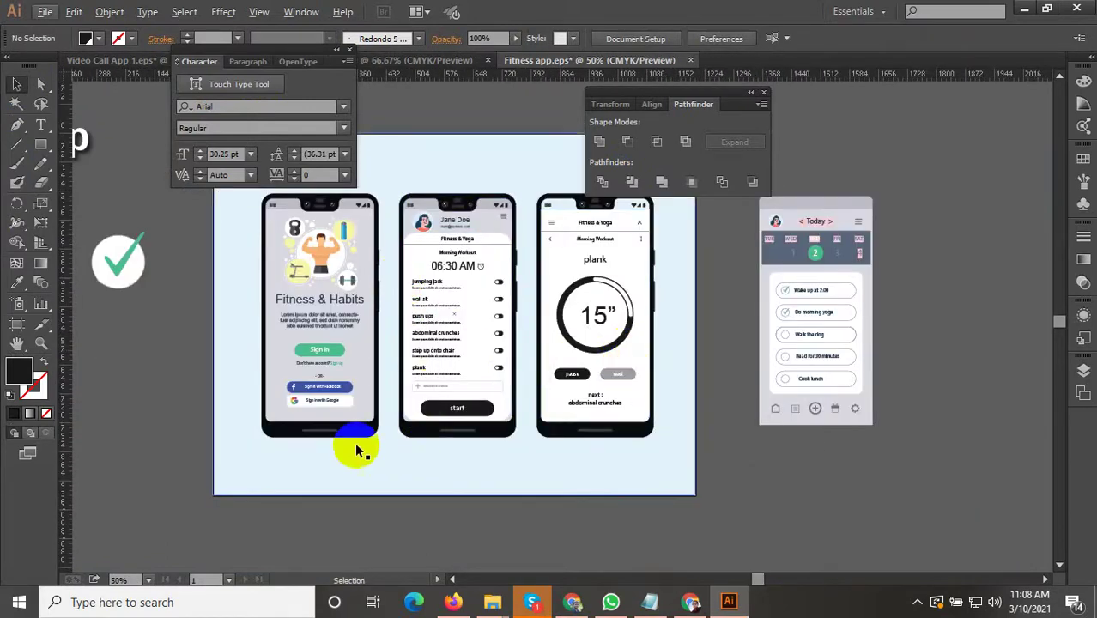
pyautogui.press('space')
pyautogui.moveTo(347, 394); pyautogui.dragTo(464, 412)
pyautogui.click(480, 376)
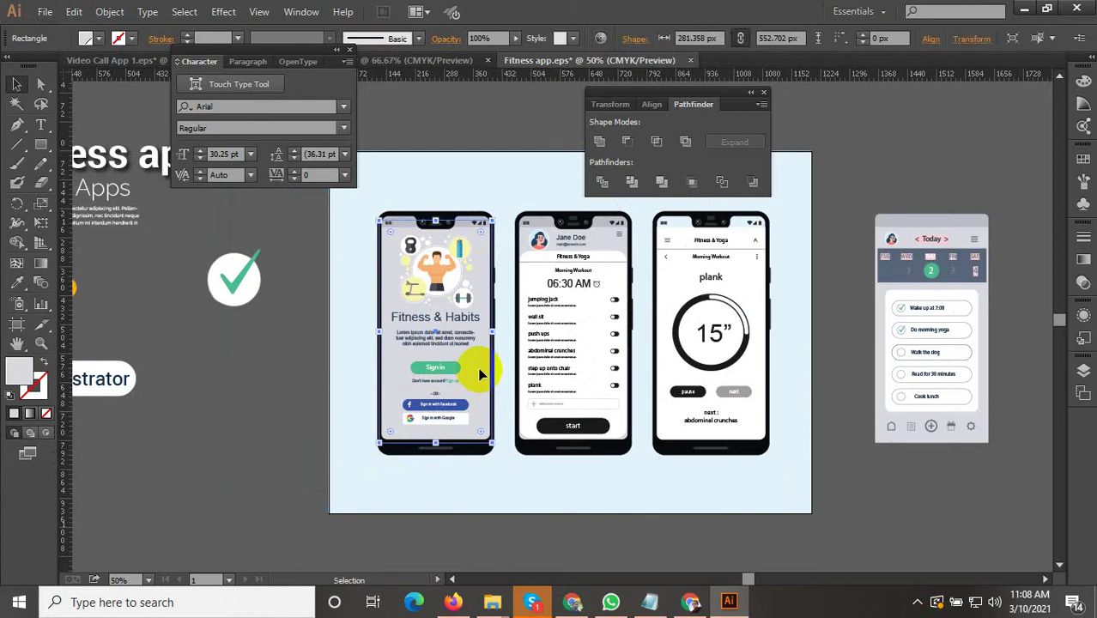
pyautogui.rightClick(305, 265)
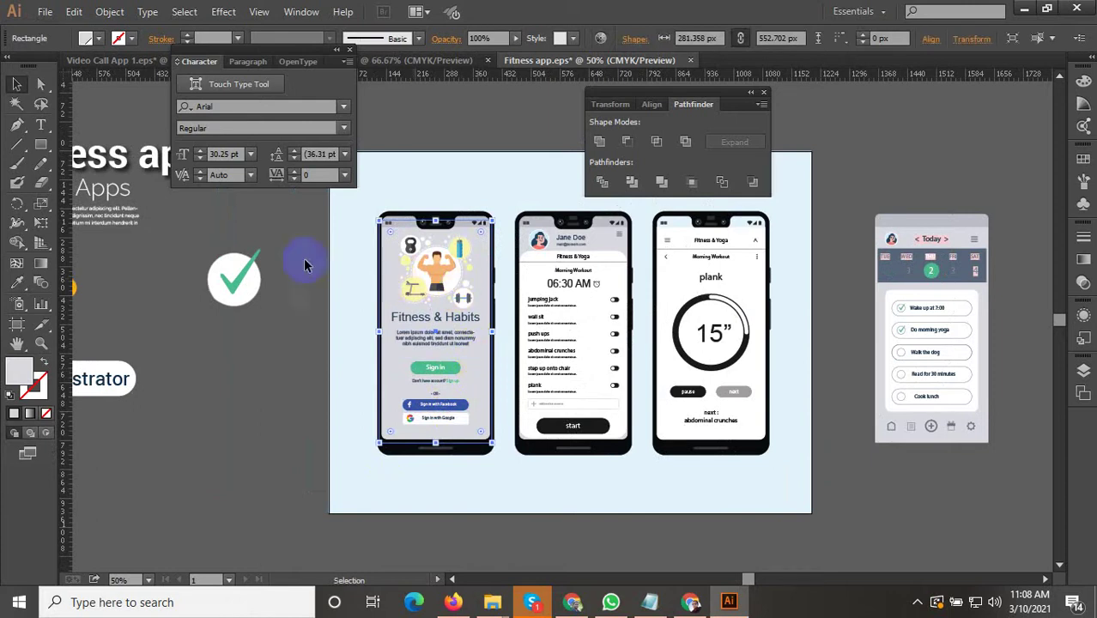
pyautogui.click(19, 284)
pyautogui.click(450, 172)
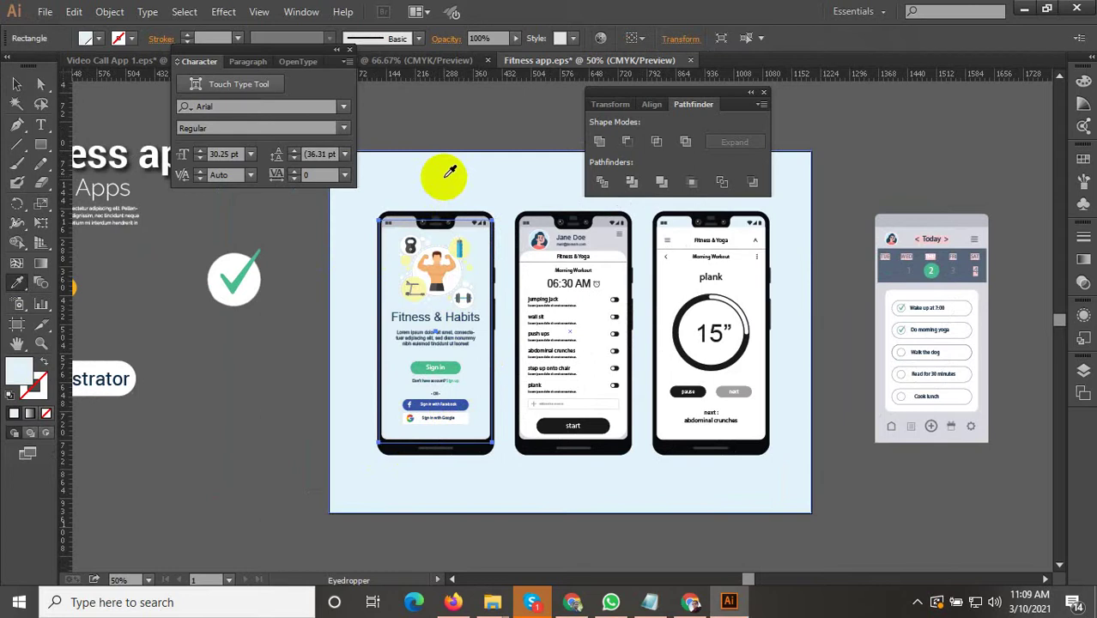
pyautogui.click(16, 84)
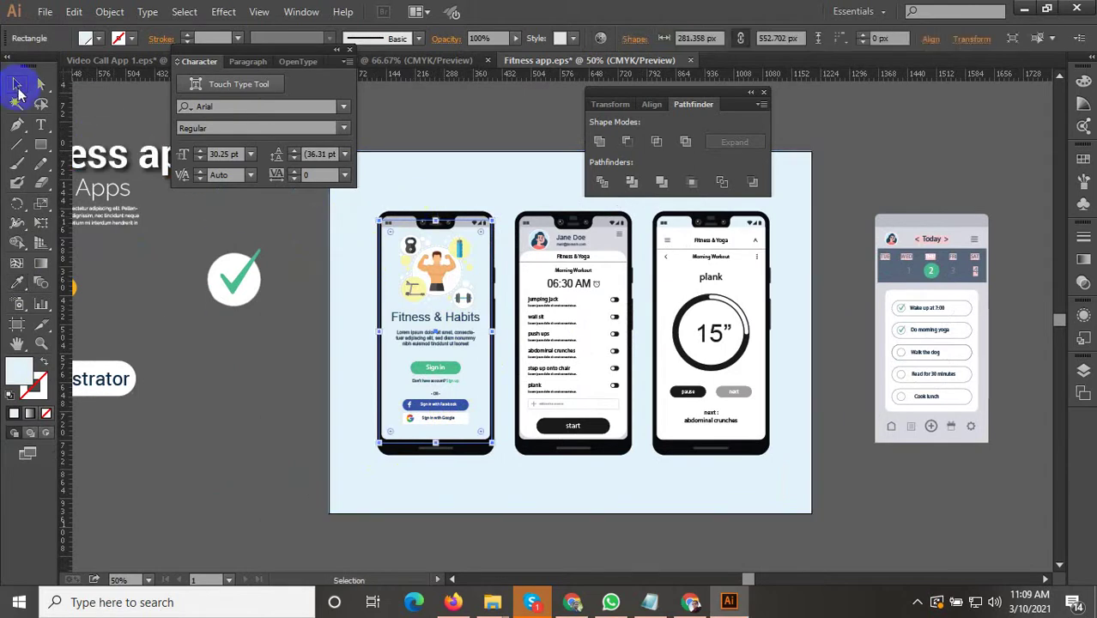
pyautogui.click(190, 245)
# Step: Recolour the profile header background of the Morning Workout list screen with the artboard's light blue using the Eyedropper
pyautogui.scroll(2, 579, 220)
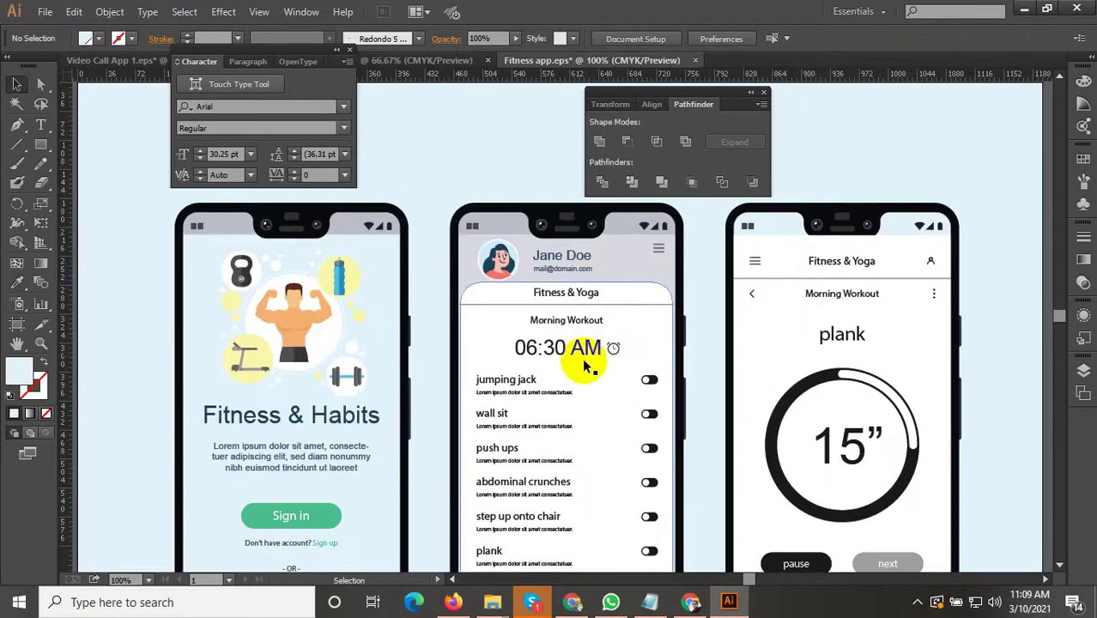
pyautogui.click(620, 258)
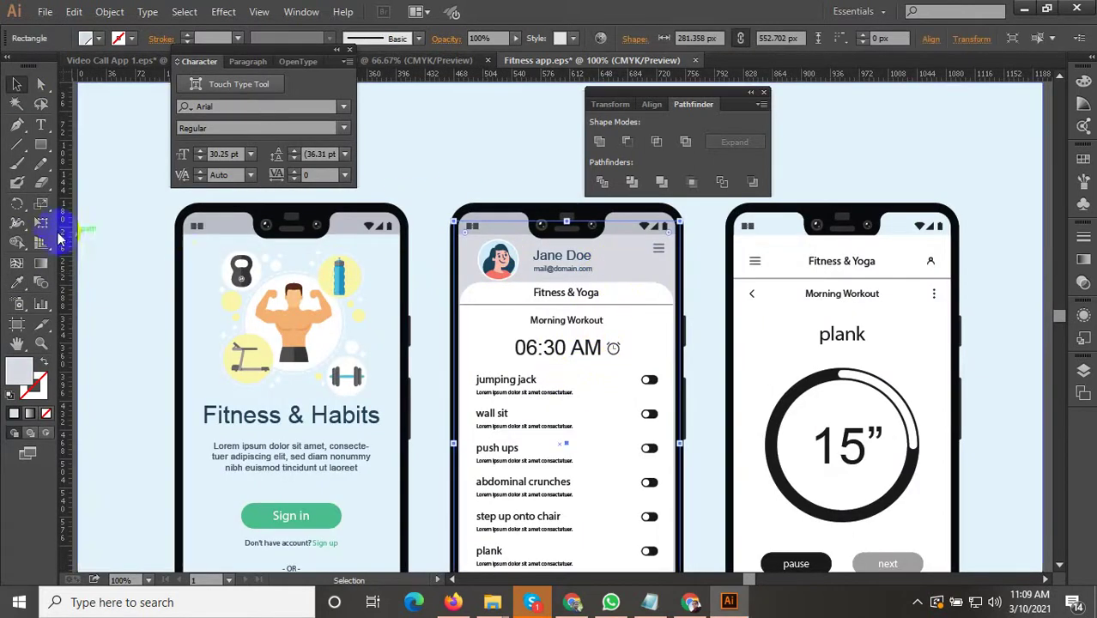
pyautogui.click(16, 284)
pyautogui.click(497, 155)
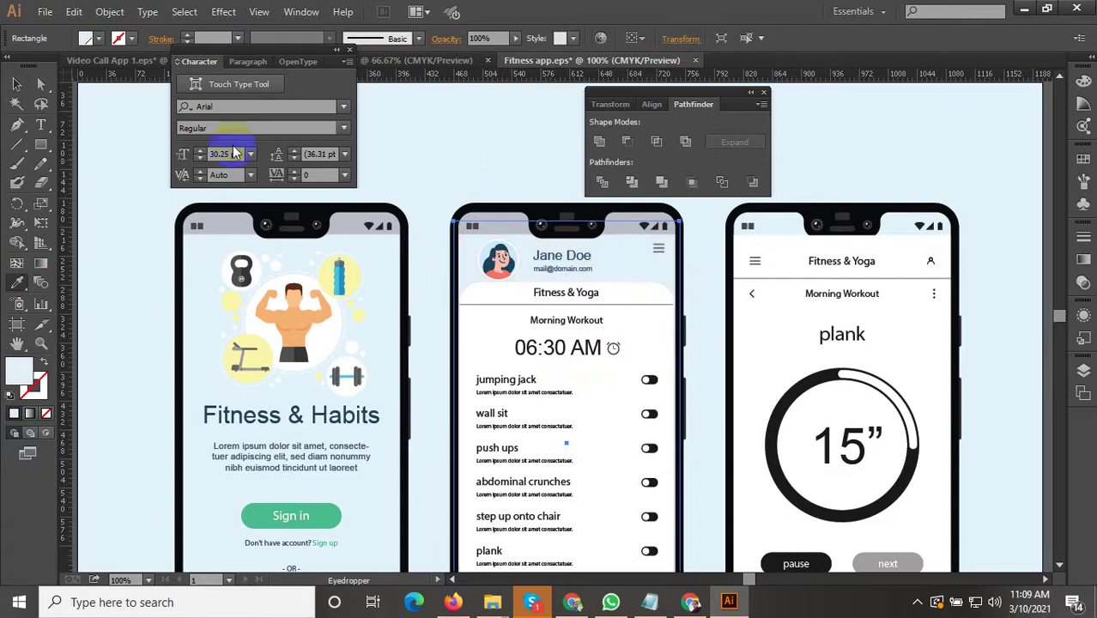
pyautogui.click(16, 84)
pyautogui.scroll(-2, 618, 287)
pyautogui.click(816, 266)
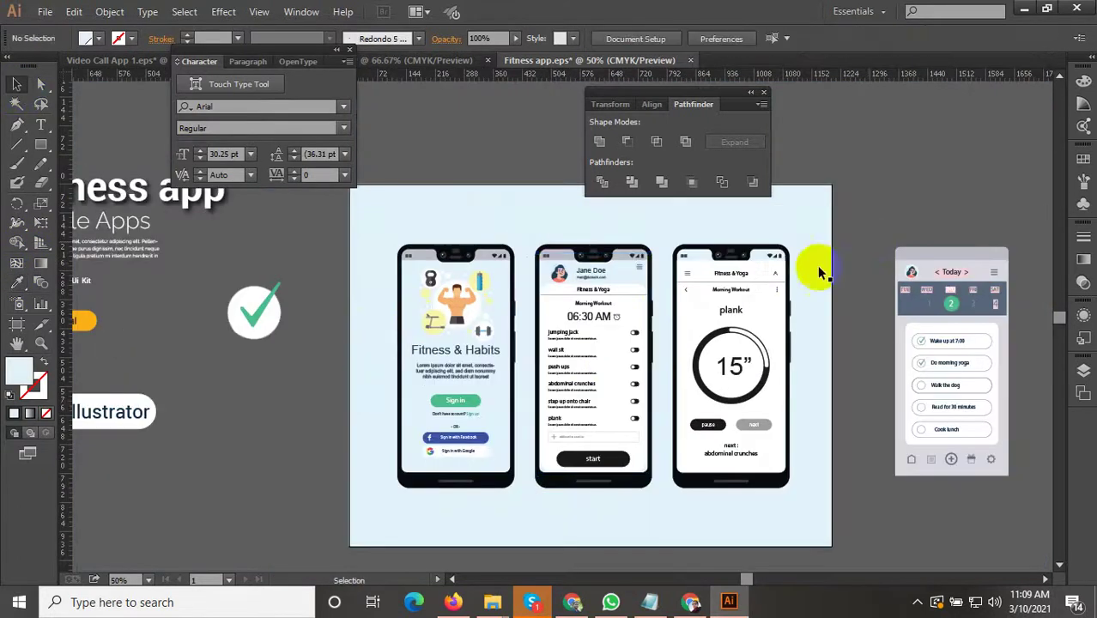
# Step: Recolour the status bars of the first and second phones together with the artboard's light blue using the Eyedropper
pyautogui.scroll(1, 626, 286)
pyautogui.click(772, 236)
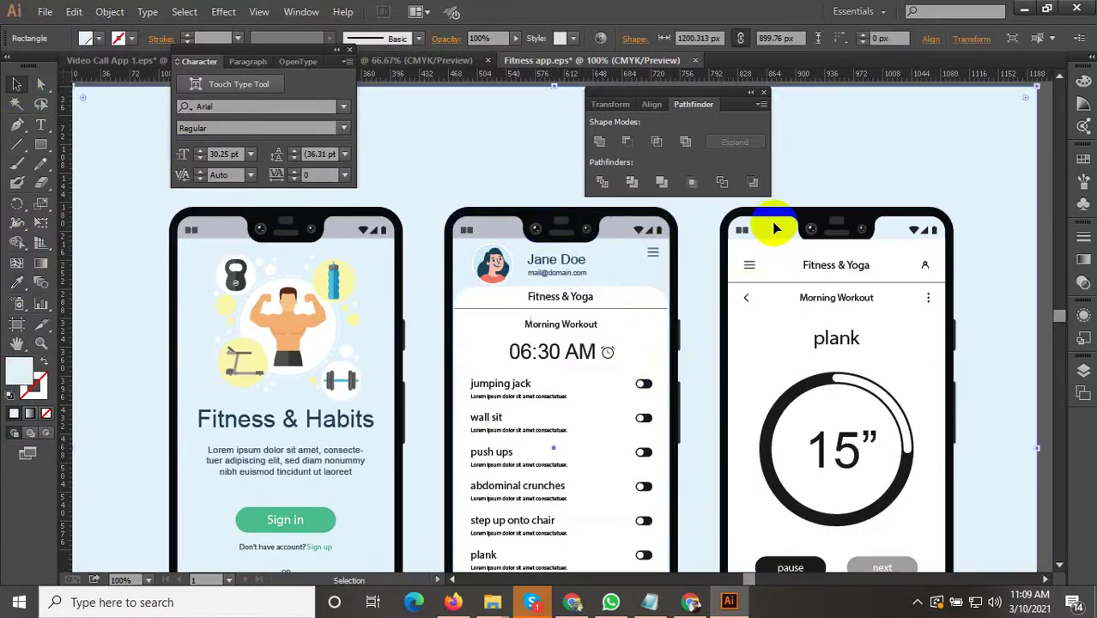
pyautogui.click(621, 226)
pyautogui.keyDown('shift'); pyautogui.click(360, 230); pyautogui.keyUp('shift')
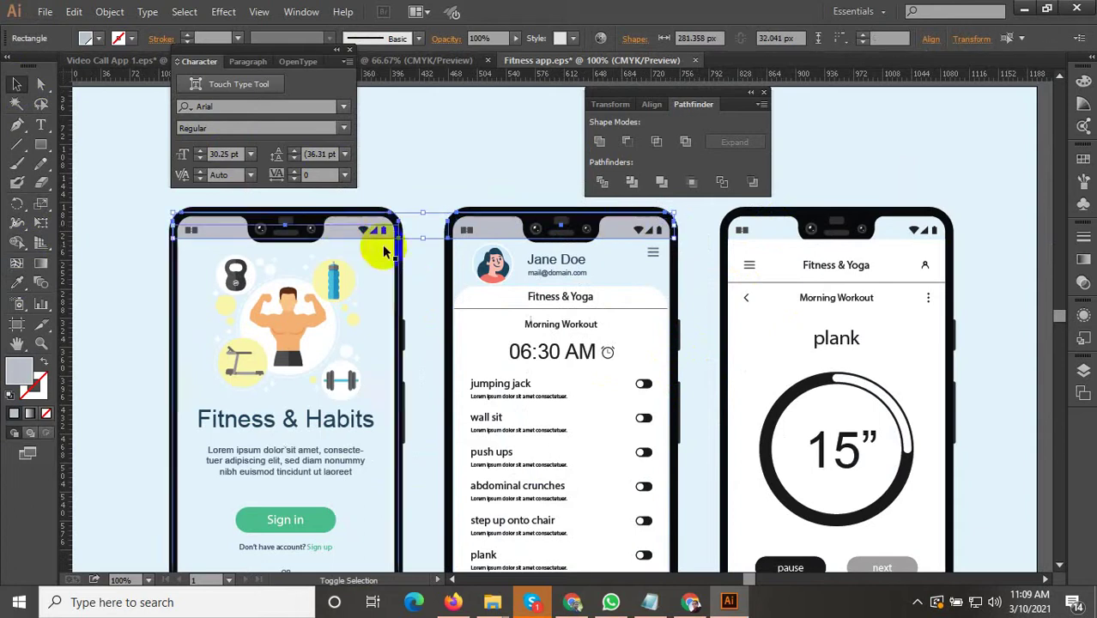
pyautogui.click(17, 281)
pyautogui.click(482, 189)
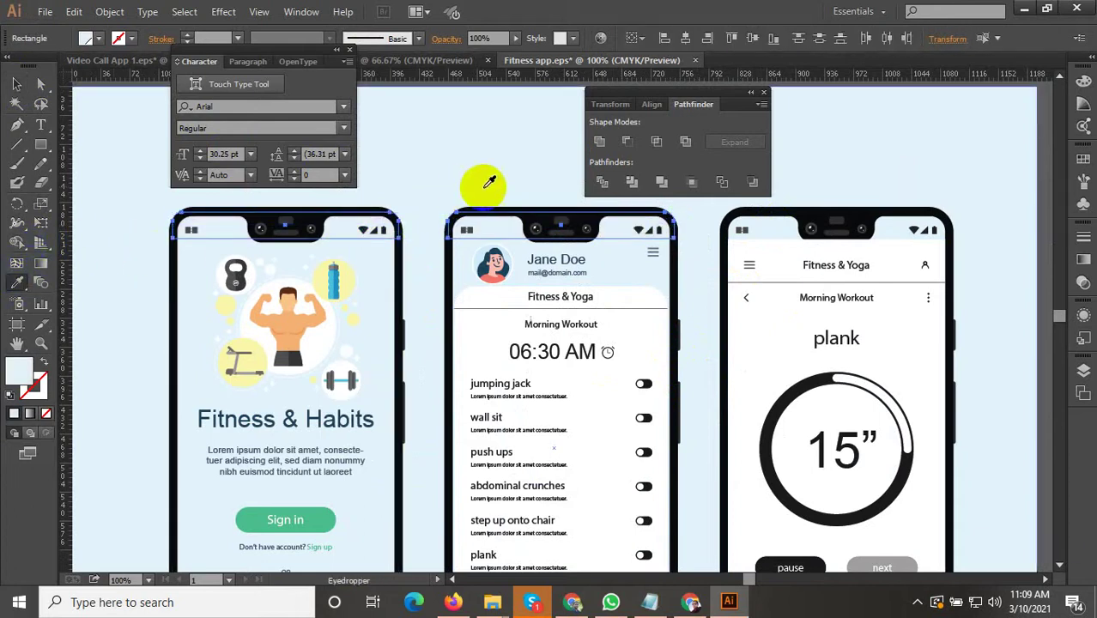
pyautogui.click(22, 91)
pyautogui.scroll(-2, 580, 280)
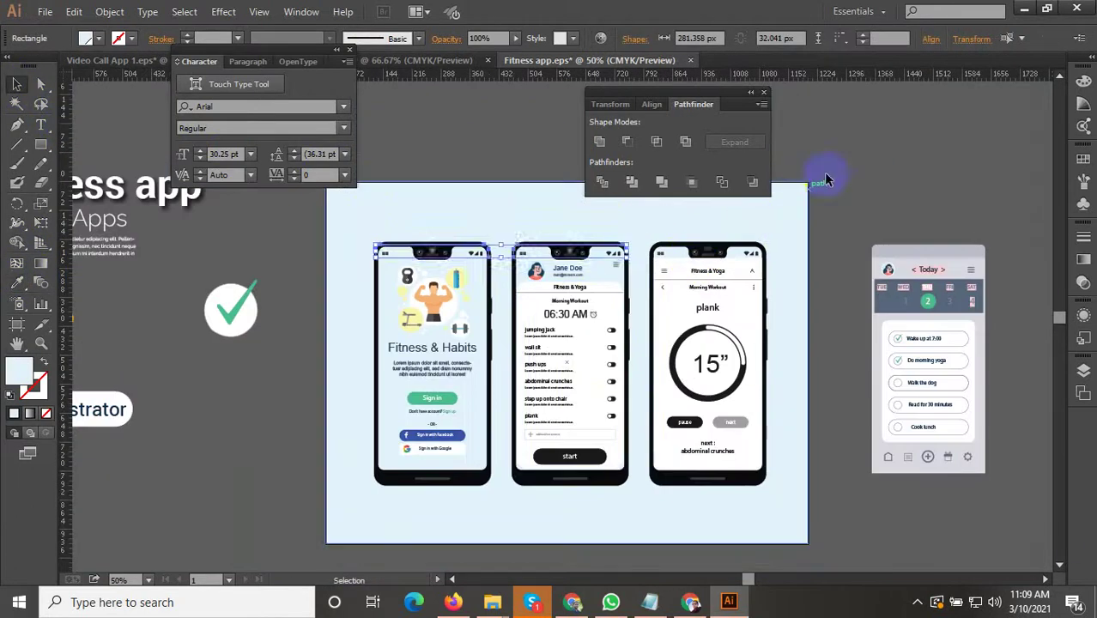
pyautogui.click(825, 176)
# Step: Examine the recoloured phone screens and compare them with the separate Today schedule screen beside the artboard
pyautogui.scroll(2, 517, 292)
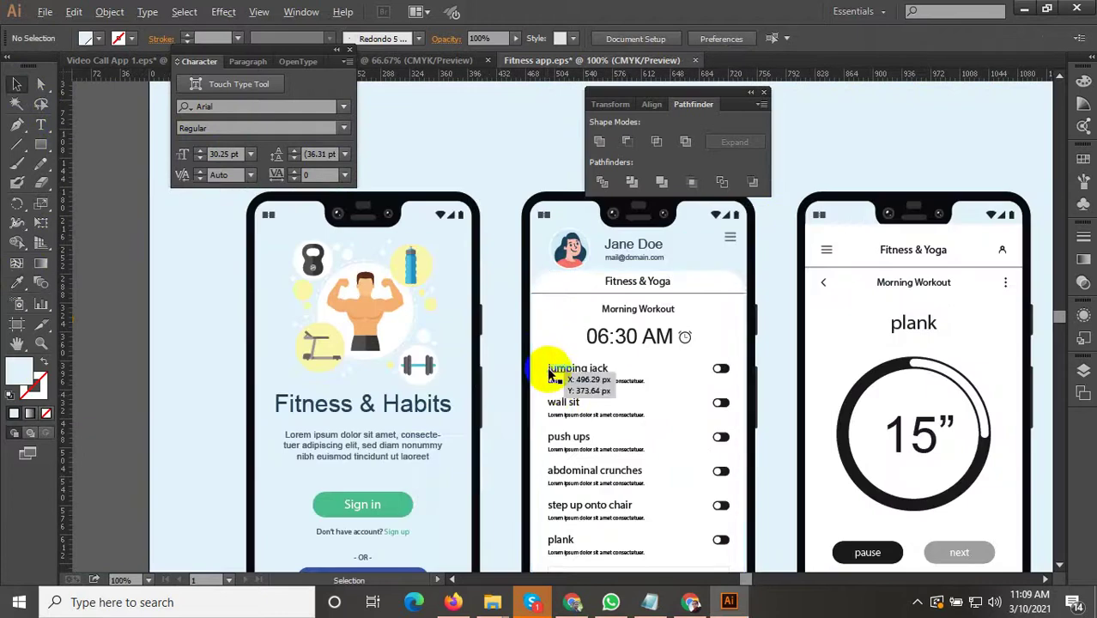
pyautogui.scroll(-2, 573, 357)
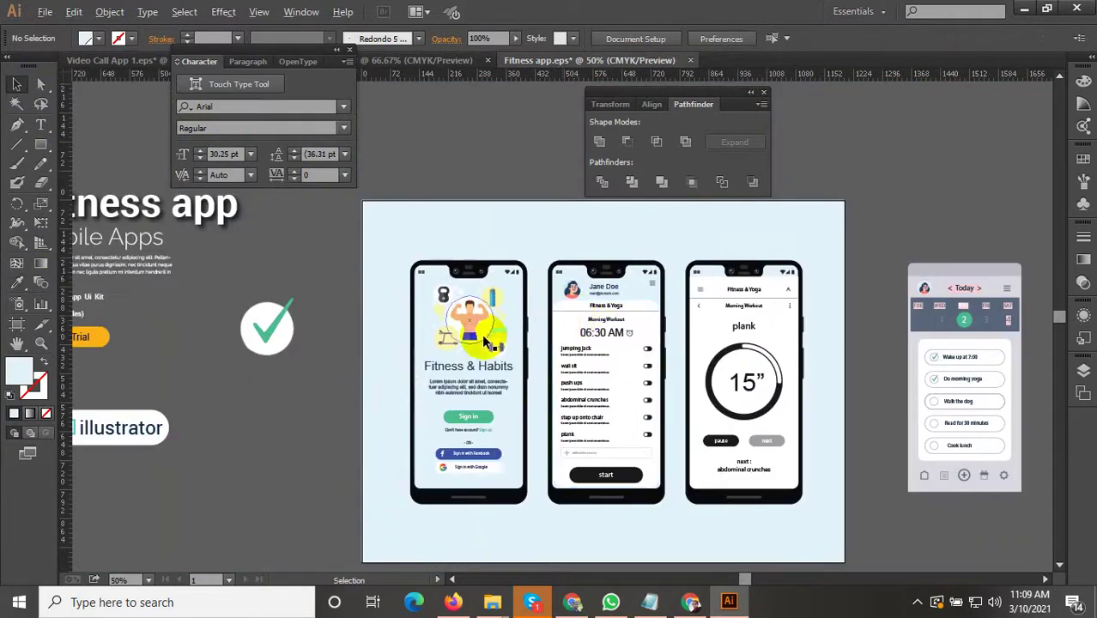
pyautogui.scroll(2, 530, 345)
pyautogui.scroll(-4, 533, 348)
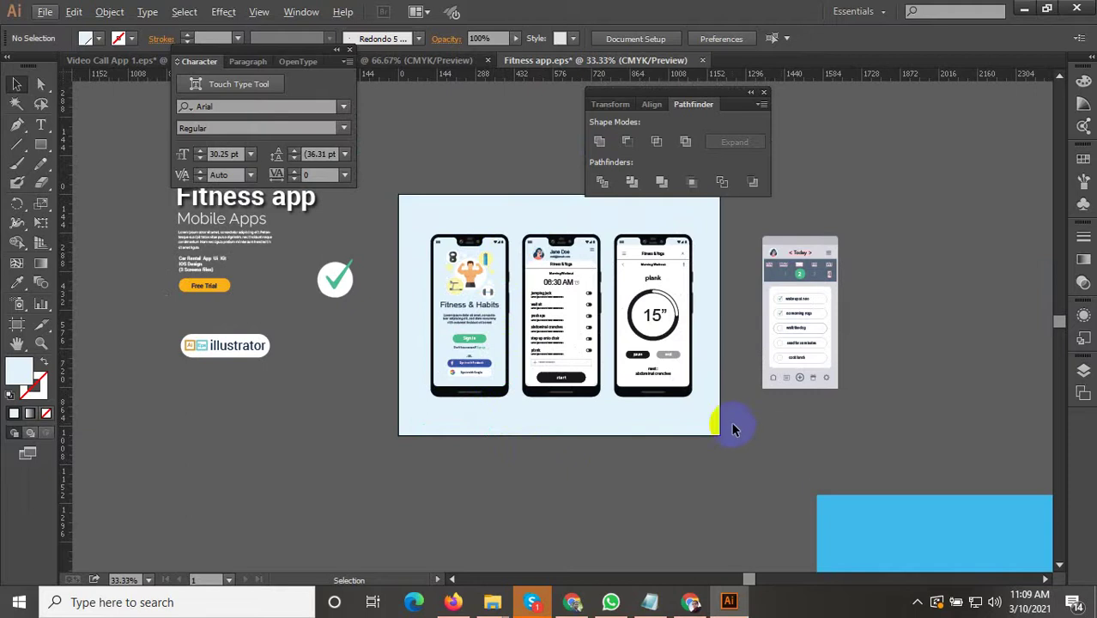
pyautogui.moveTo(748, 214); pyautogui.dragTo(746, 219)
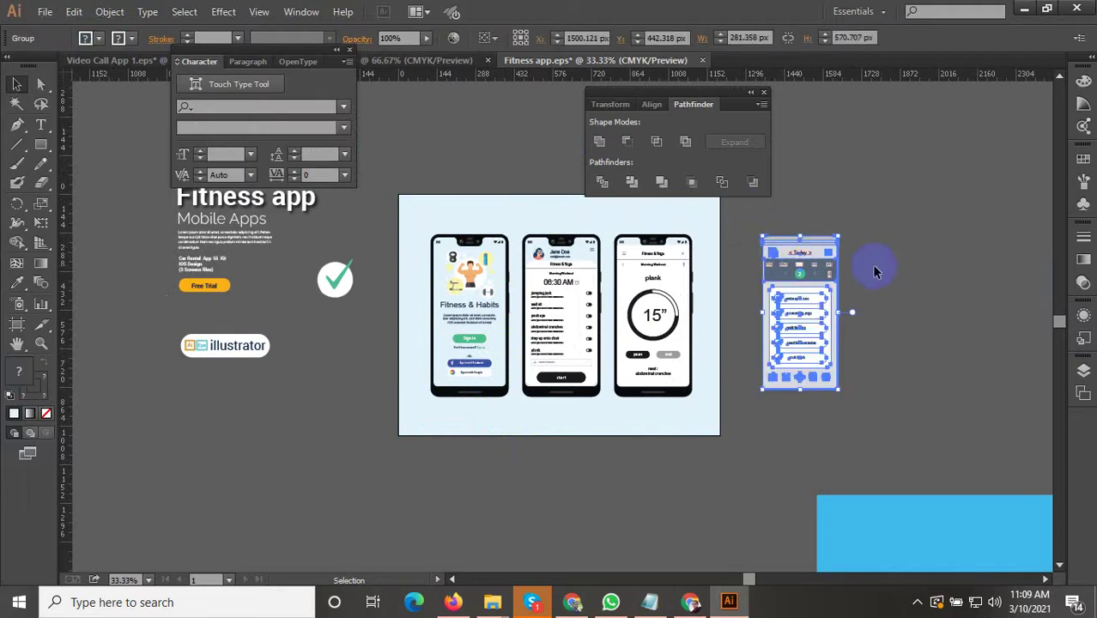
pyautogui.click(859, 270)
pyautogui.scroll(3, 850, 268)
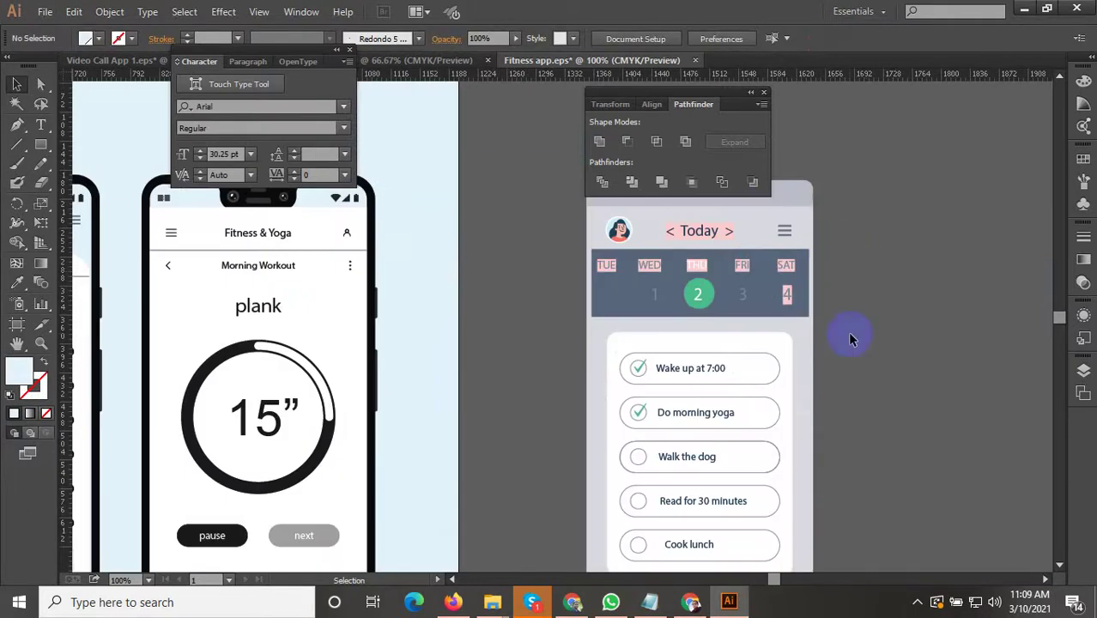
pyautogui.scroll(-1, 841, 277)
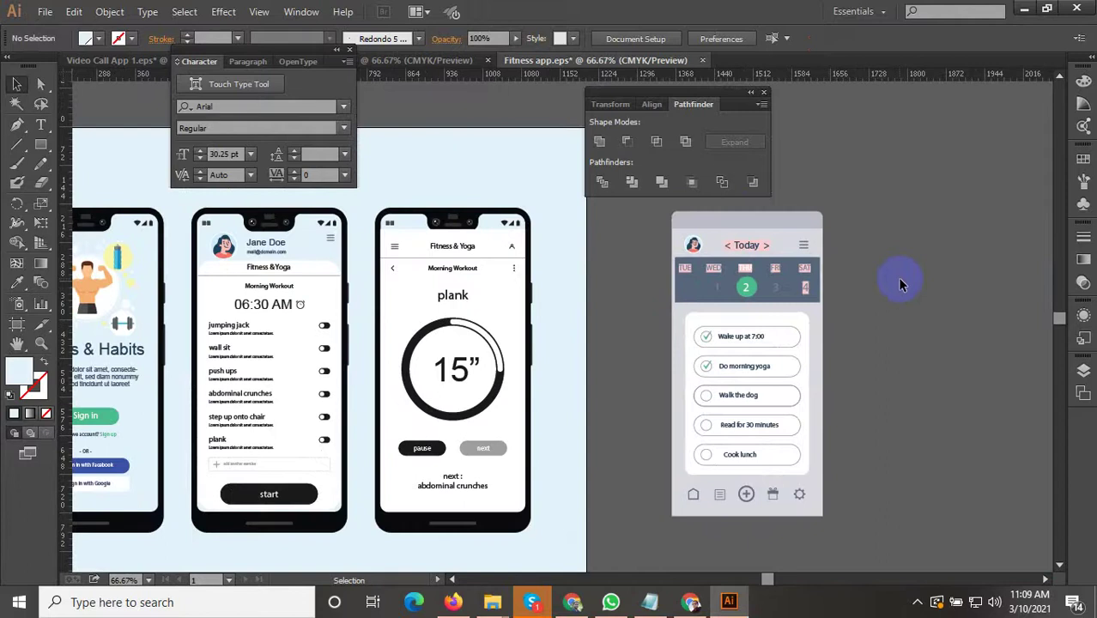
pyautogui.scroll(1, 538, 286)
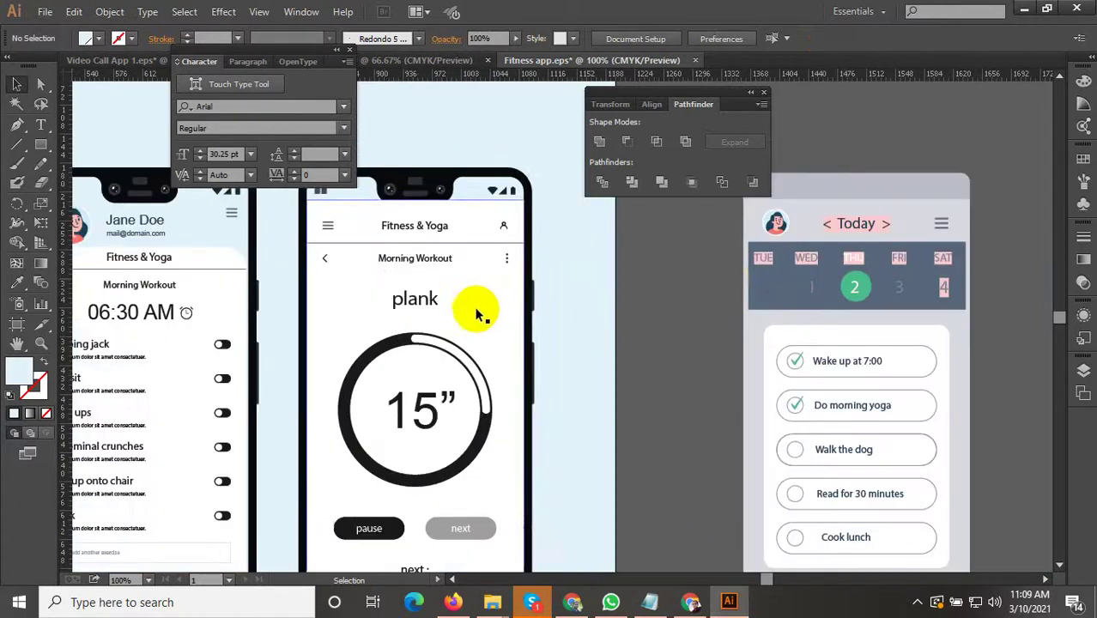
# Step: Ungroup the Today schedule screen beside the artboard and clear the selection
pyautogui.click(769, 266)
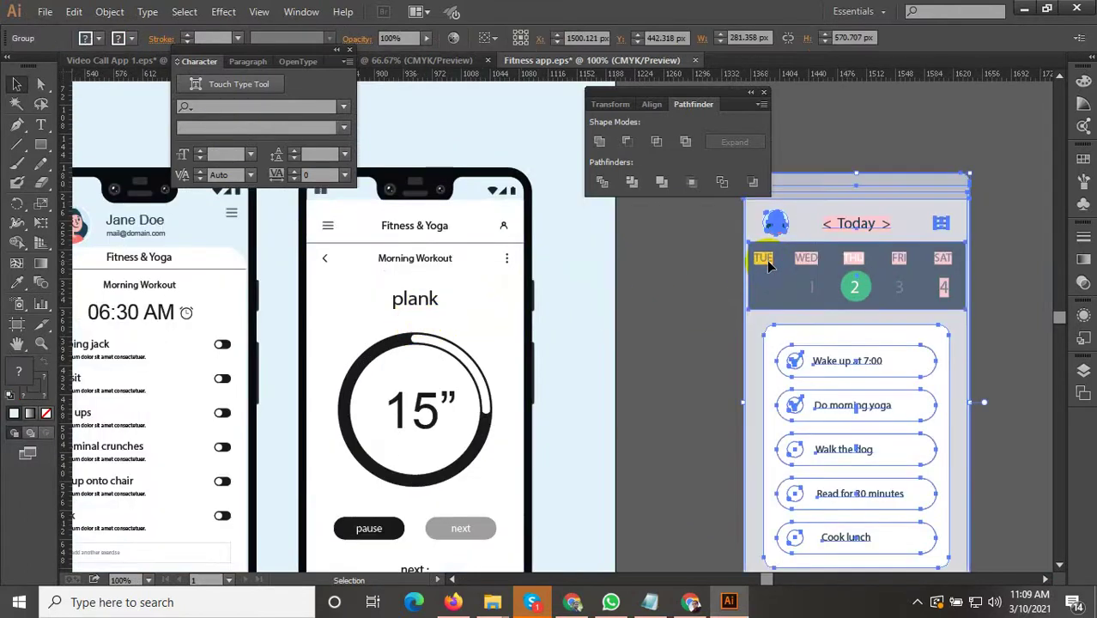
pyautogui.rightClick(783, 335)
pyautogui.click(837, 441)
pyautogui.click(724, 296)
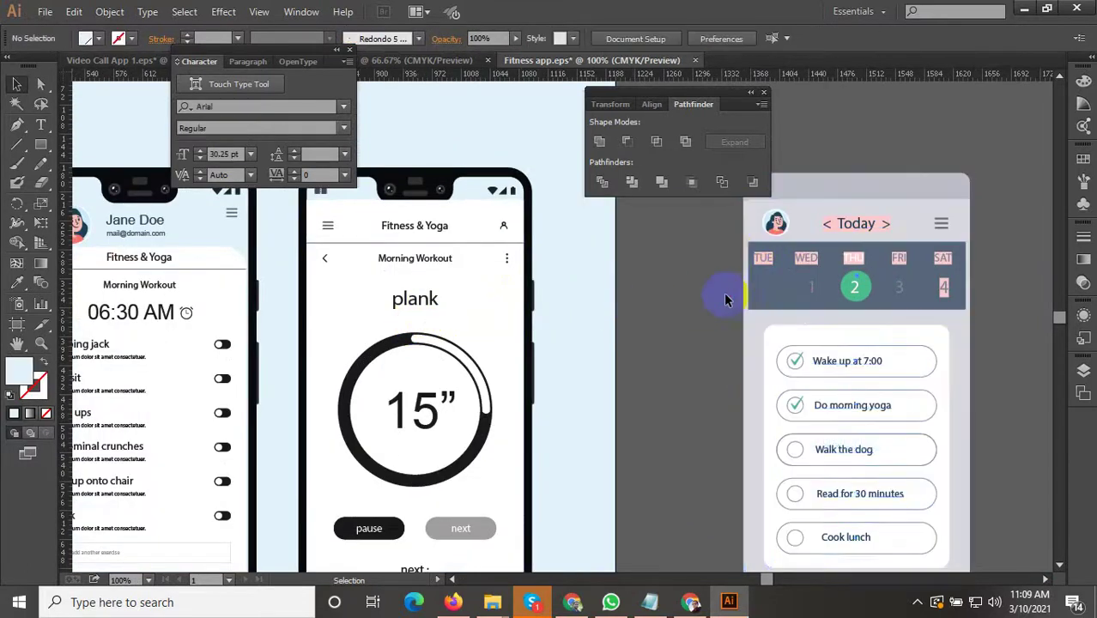
# Step: Ungroup the nested content groups of the Today schedule screen and clear the selection
pyautogui.moveTo(724, 297); pyautogui.dragTo(667, 281)
pyautogui.moveTo(908, 326); pyautogui.dragTo(912, 319)
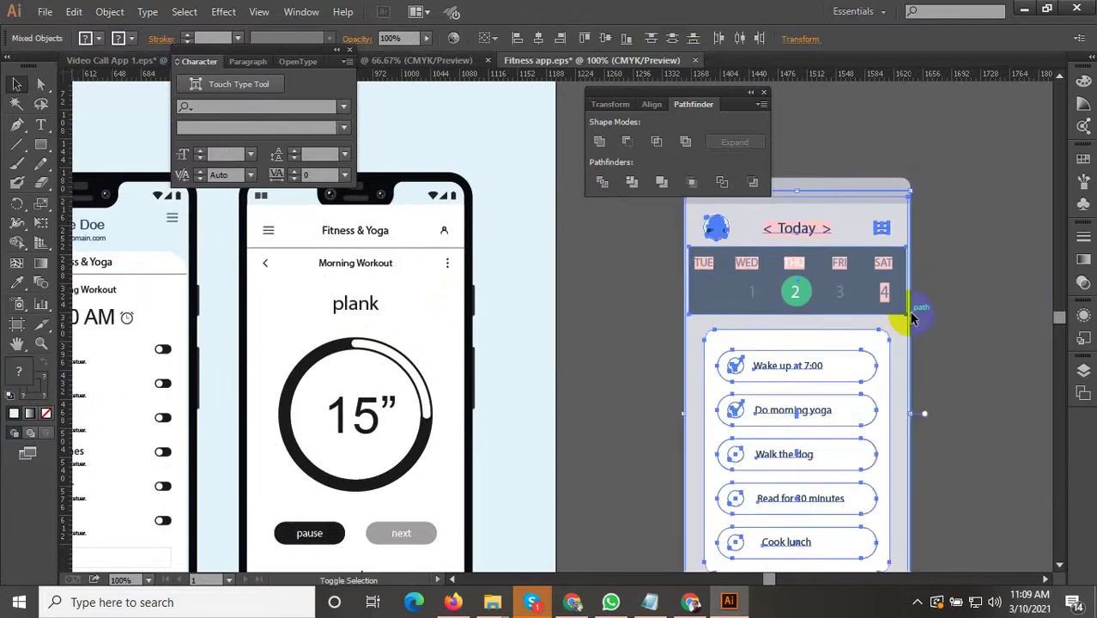
pyautogui.click(889, 313)
pyautogui.click(884, 296)
pyautogui.rightClick(876, 298)
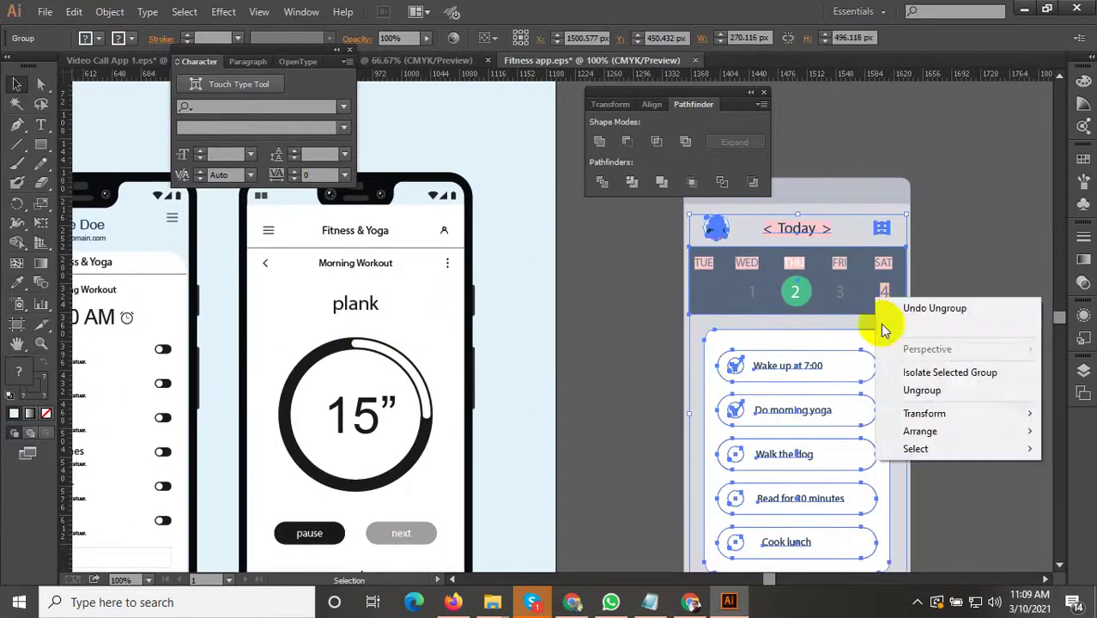
pyautogui.click(927, 393)
pyautogui.scroll(2, 895, 298)
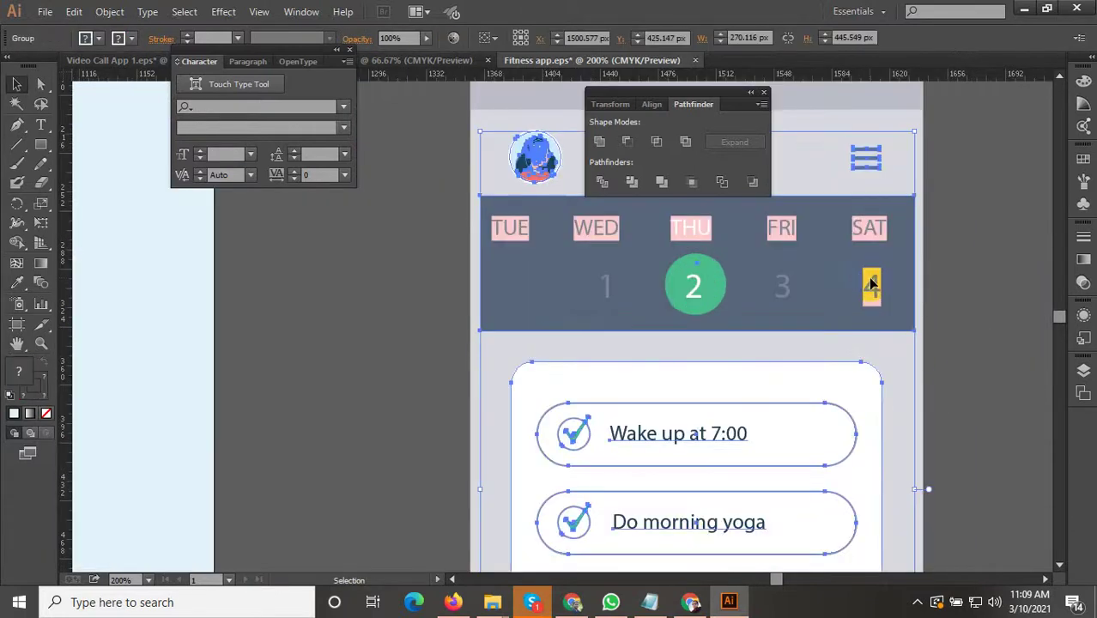
pyautogui.rightClick(786, 260)
pyautogui.click(833, 353)
pyautogui.click(945, 289)
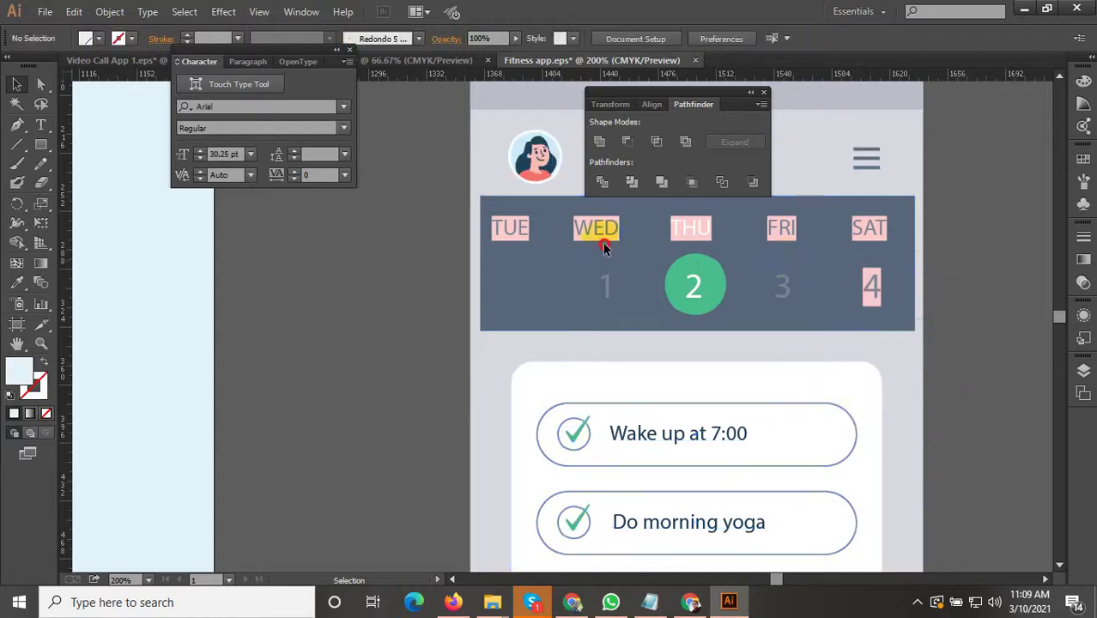
# Step: Move the dark weekday calendar strip out of the Today screen to the empty area just above it
pyautogui.moveTo(460, 206); pyautogui.dragTo(491, 218)
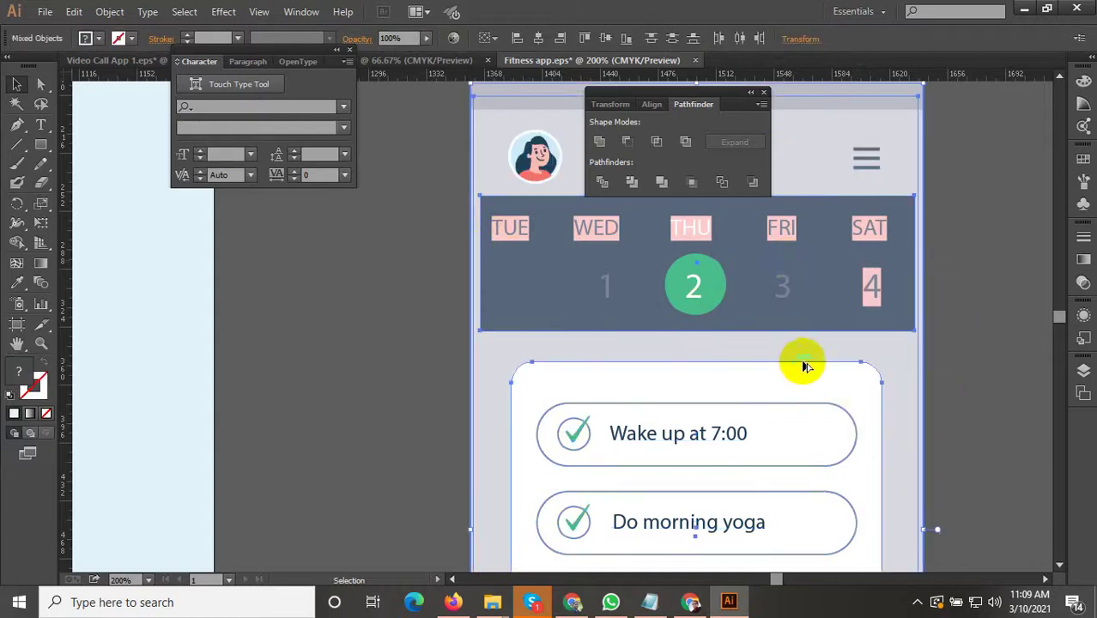
pyautogui.scroll(-3, 807, 359)
pyautogui.click(817, 326)
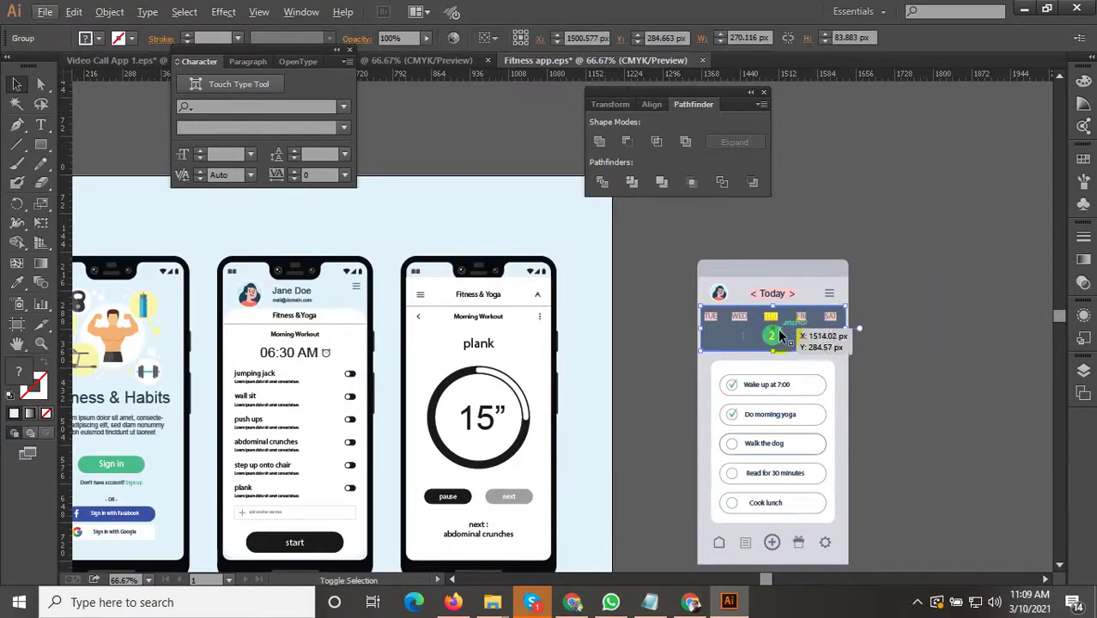
pyautogui.hotkey('ctrl', 'shift', 'a')
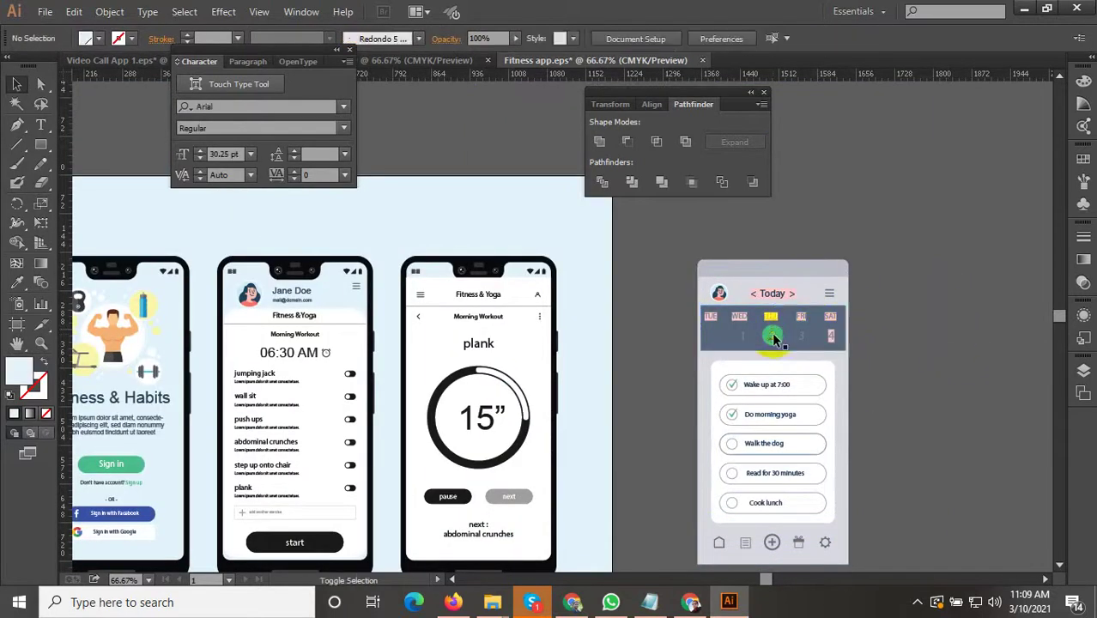
pyautogui.click(697, 311)
pyautogui.keyDown('shift'); pyautogui.click(709, 356); pyautogui.keyUp('shift')
pyautogui.moveTo(743, 336); pyautogui.dragTo(745, 211)
# Step: Delete the leftover invisible frame surrounding the moved calendar strip
pyautogui.moveTo(899, 245); pyautogui.dragTo(893, 299)
pyautogui.click(908, 296)
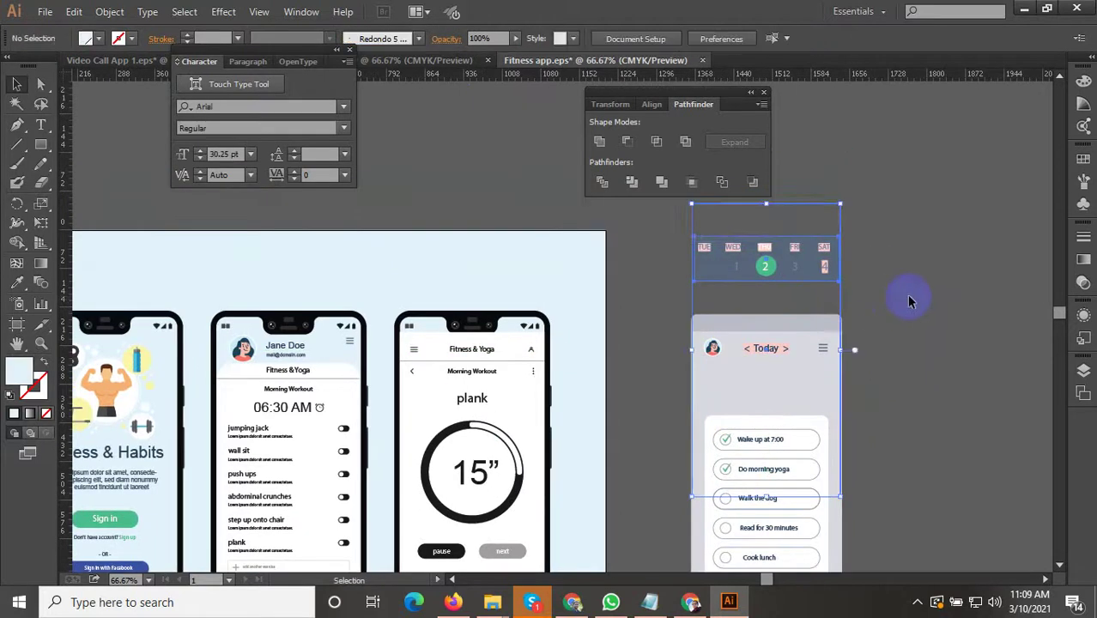
pyautogui.click(805, 301)
pyautogui.press('Delete')
# Step: Try to place the weekday calendar strip on the third phone's workout screen, and undo the moves
pyautogui.click(702, 248)
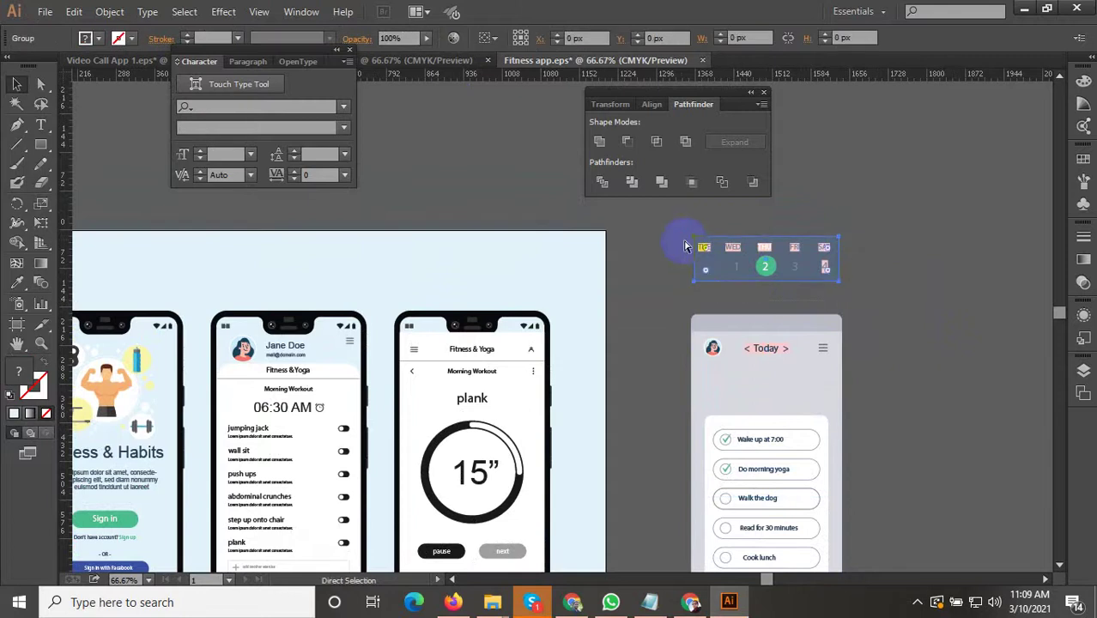
pyautogui.moveTo(720, 314); pyautogui.dragTo(862, 290)
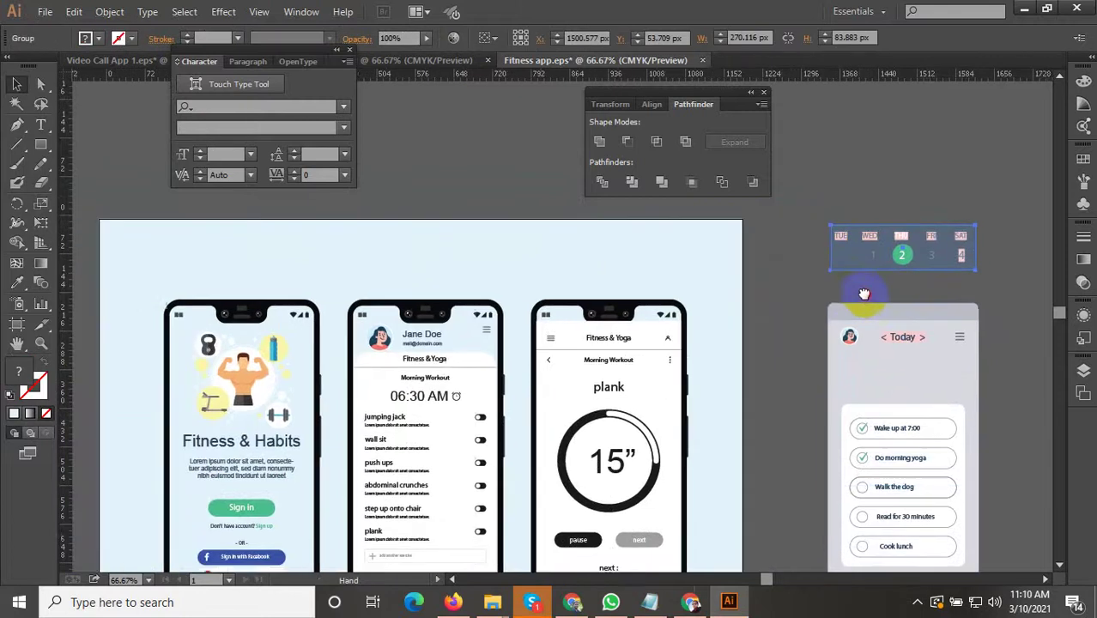
pyautogui.moveTo(882, 249); pyautogui.dragTo(589, 383)
pyautogui.scroll(2, 646, 398)
pyautogui.rightClick(662, 329)
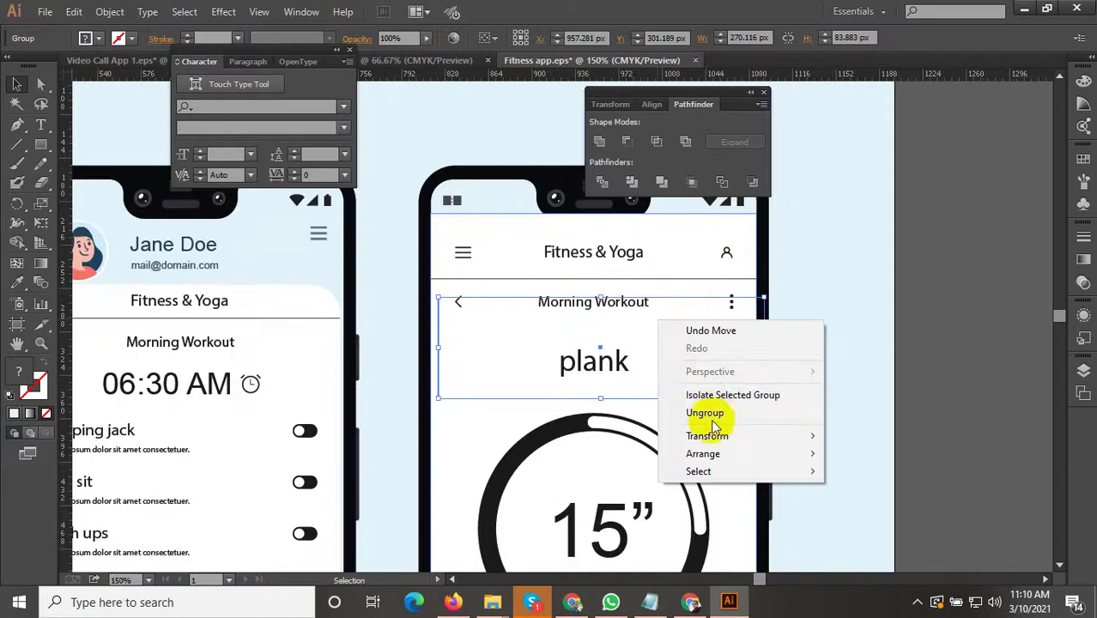
pyautogui.click(784, 424)
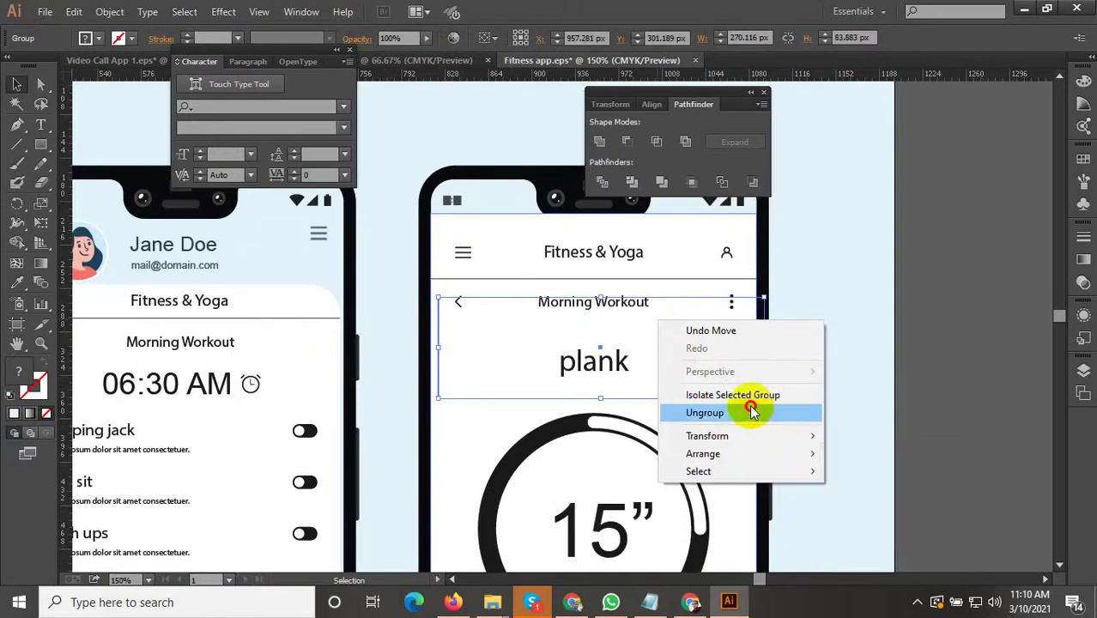
pyautogui.scroll(-3, 518, 354)
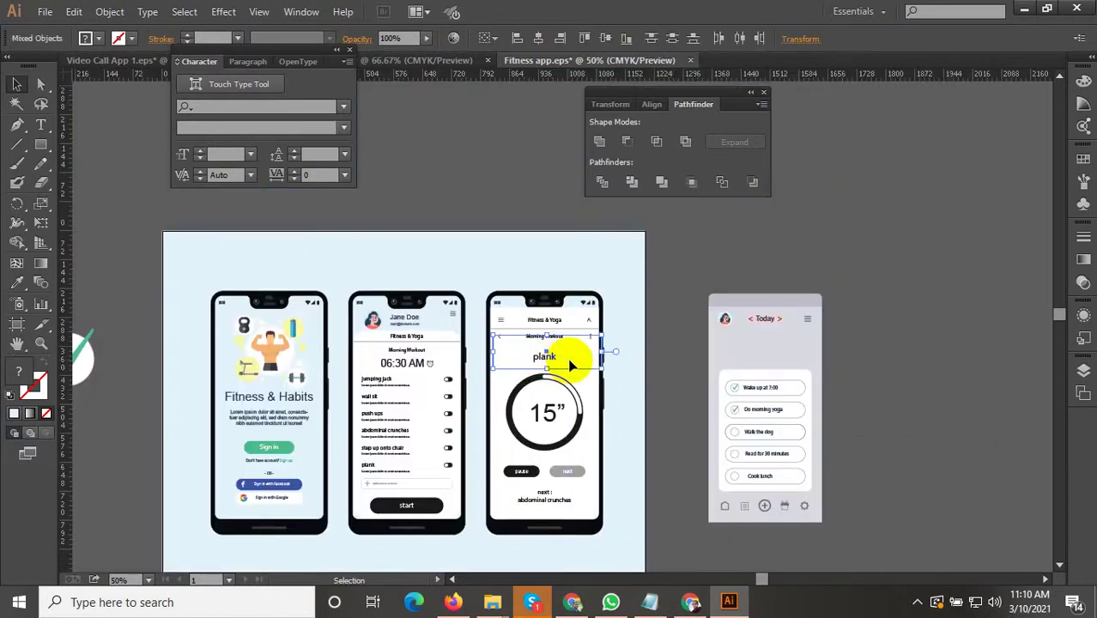
pyautogui.moveTo(591, 359); pyautogui.dragTo(650, 325)
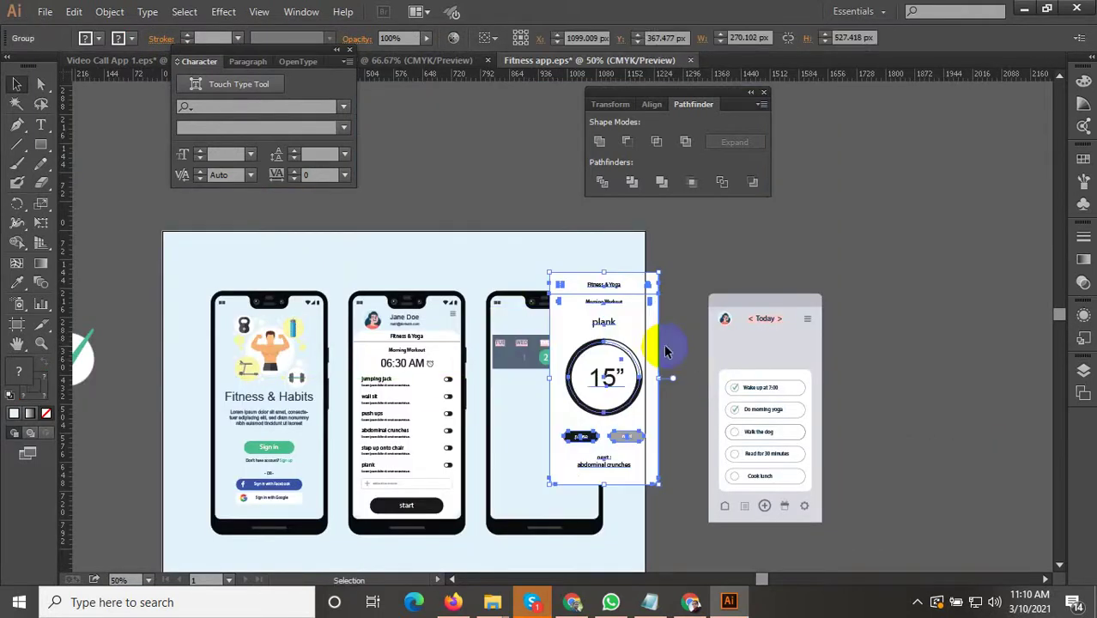
pyautogui.hotkey('ctrl', 'z')
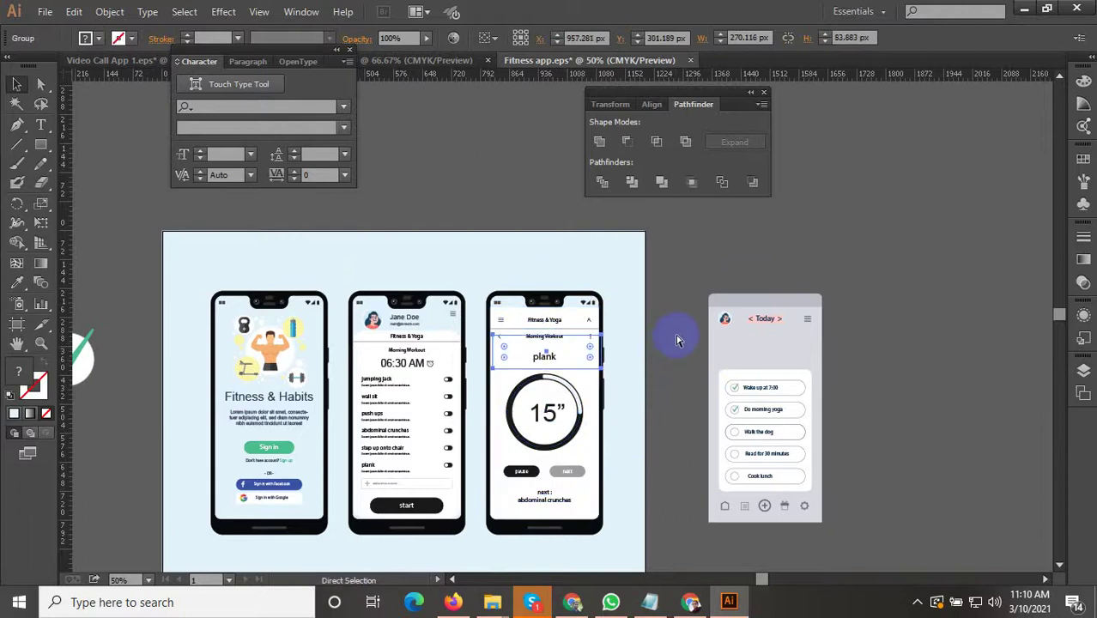
pyautogui.hotkey('ctrl', 'z')
# Step: Bring the weekday calendar strip to the front and place it on the third phone below the Fitness & Yoga header
pyautogui.rightClick(734, 264)
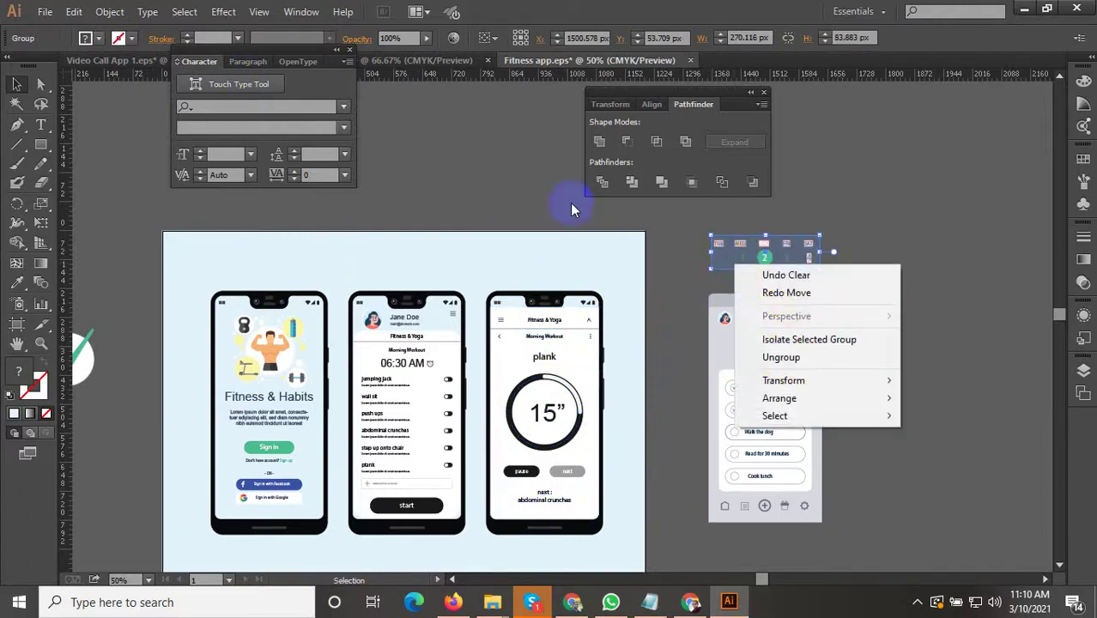
pyautogui.rightClick(753, 244)
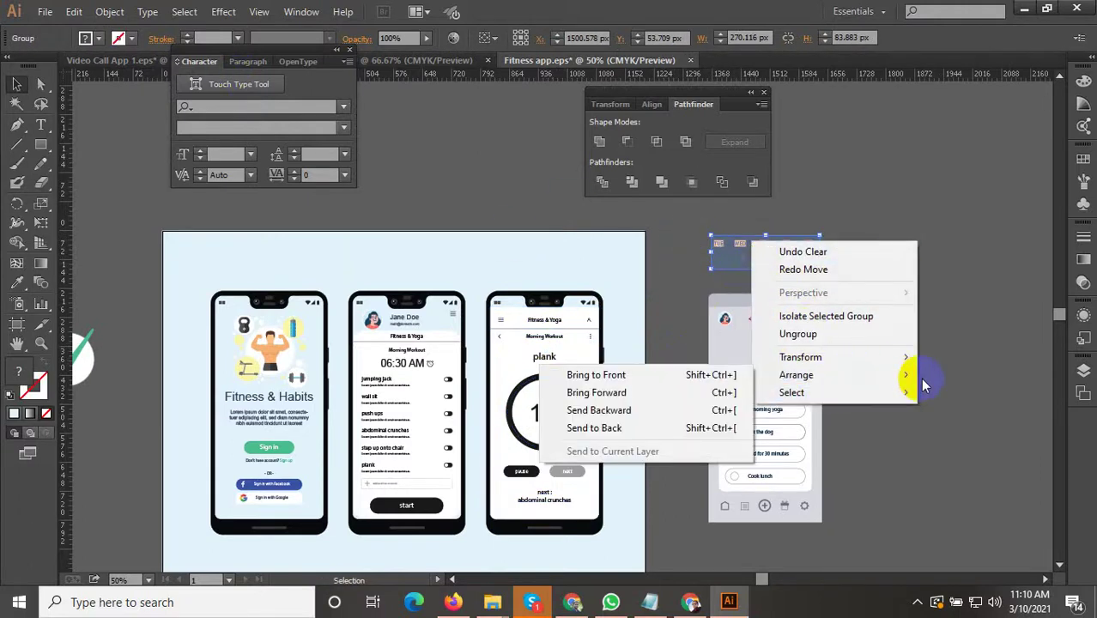
pyautogui.moveTo(759, 375)
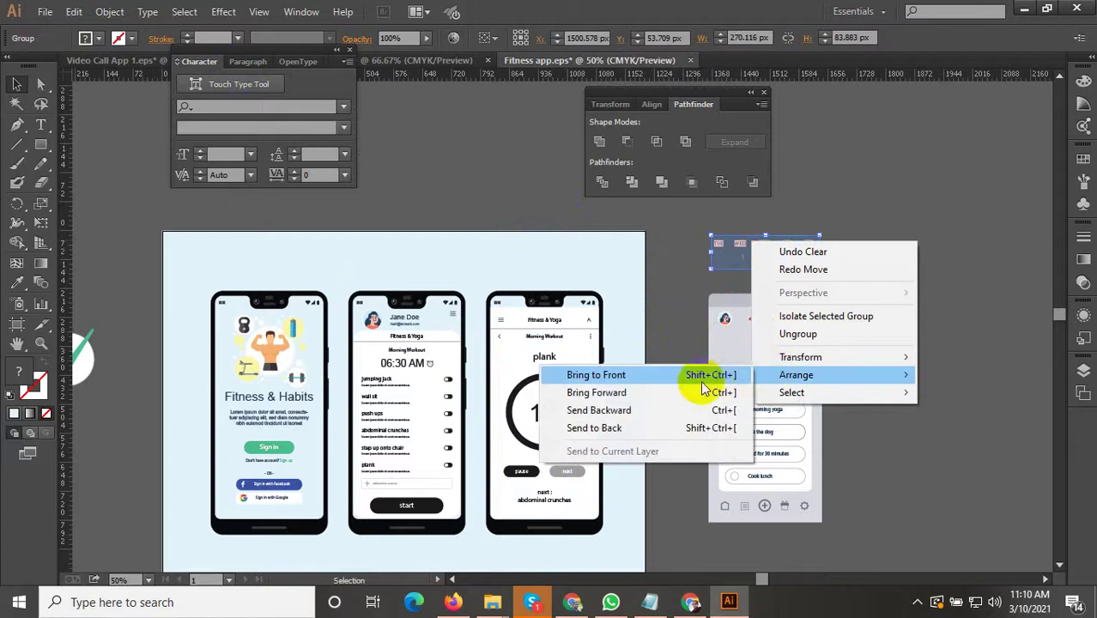
pyautogui.click(706, 371)
pyautogui.moveTo(713, 282); pyautogui.dragTo(555, 366)
# Step: Try to pull the dark background rectangle out from behind the strip's weekdays in isolation mode, and undo it
pyautogui.scroll(2, 571, 347)
pyautogui.doubleClick(631, 345)
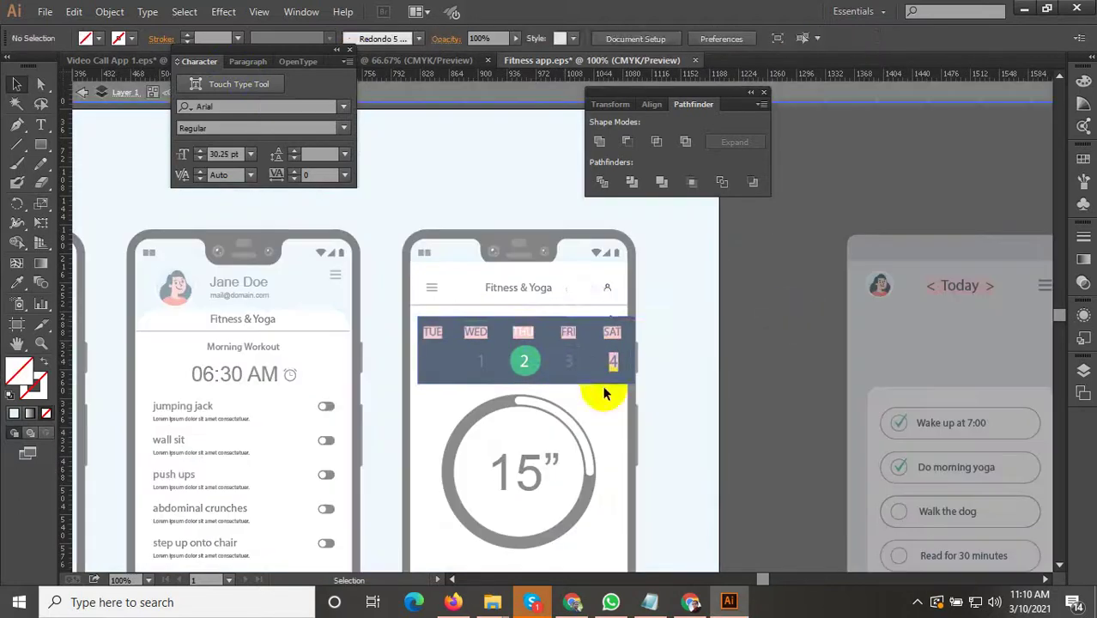
pyautogui.moveTo(618, 340); pyautogui.dragTo(778, 311)
pyautogui.press('Escape')
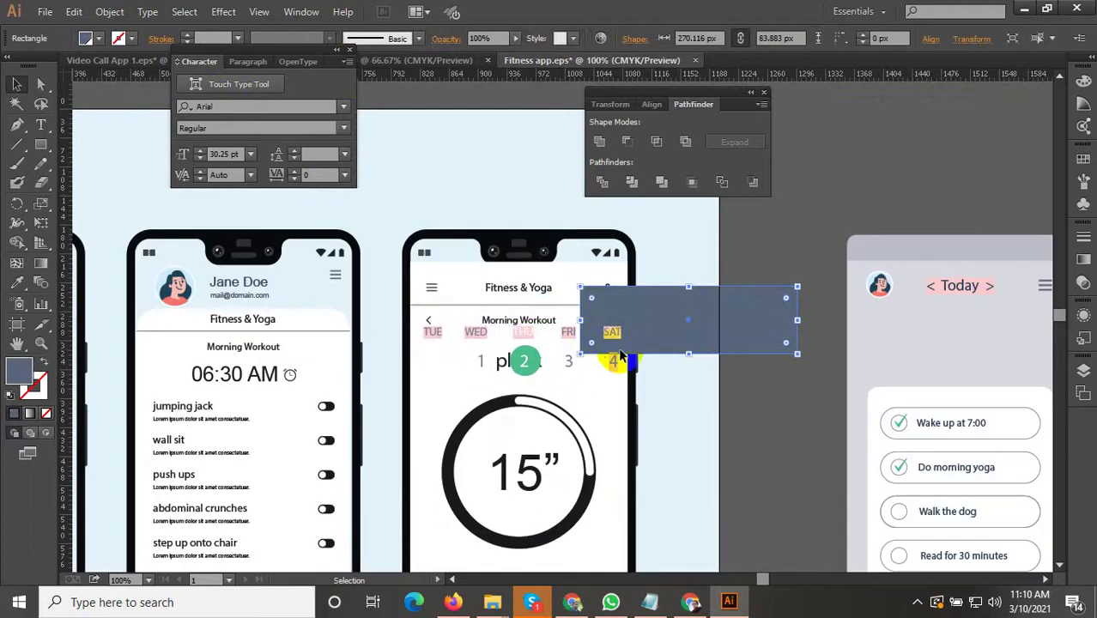
pyautogui.click(799, 257)
pyautogui.hotkey('ctrl', 'z')
pyautogui.hotkey('ctrl', 'z')
pyautogui.moveTo(611, 345); pyautogui.dragTo(796, 305)
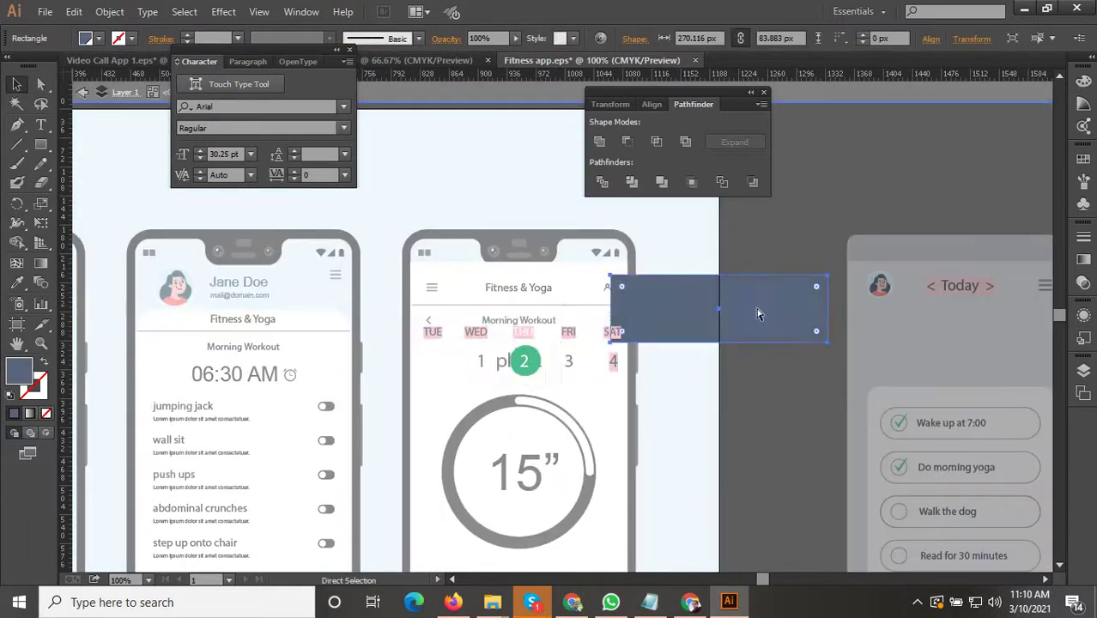
pyautogui.hotkey('ctrl', 'z')
pyautogui.press('Escape')
# Step: Move the calendar strip sideways so it only partly overlaps the third phone's outer edge, and clear the selection
pyautogui.click(598, 332)
pyautogui.moveTo(599, 332); pyautogui.dragTo(770, 315)
pyautogui.moveTo(756, 434); pyautogui.dragTo(849, 316)
pyautogui.moveTo(787, 384); pyautogui.dragTo(835, 250)
pyautogui.click(695, 383)
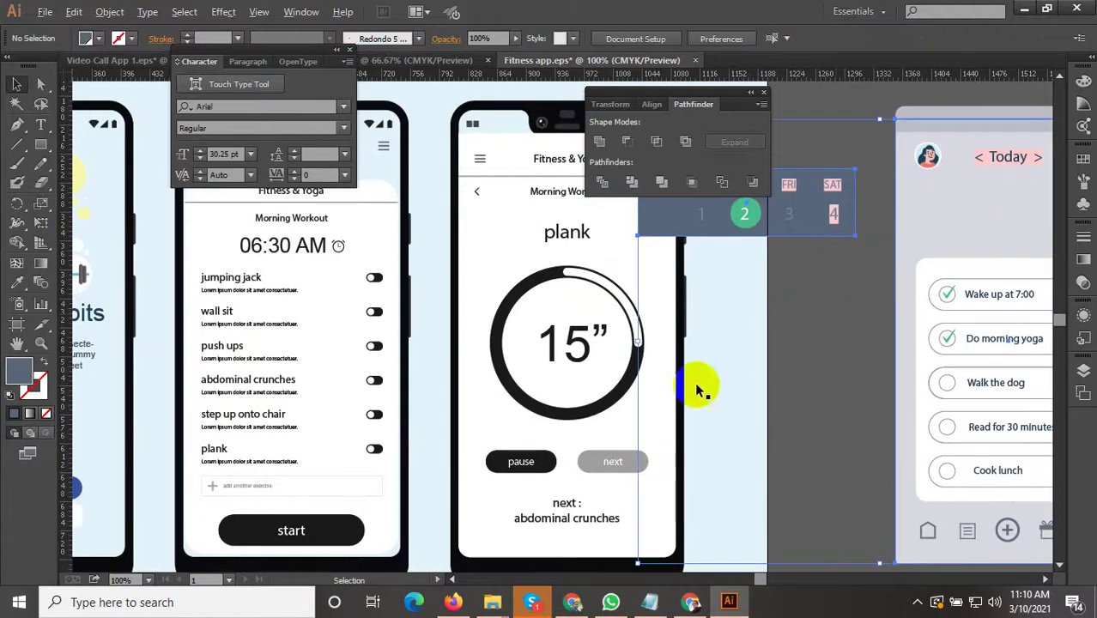
# Step: Try to ungroup the third phone's workout content to select its plank title, timer and buttons
pyautogui.scroll(-1, 694, 384)
pyautogui.click(640, 408)
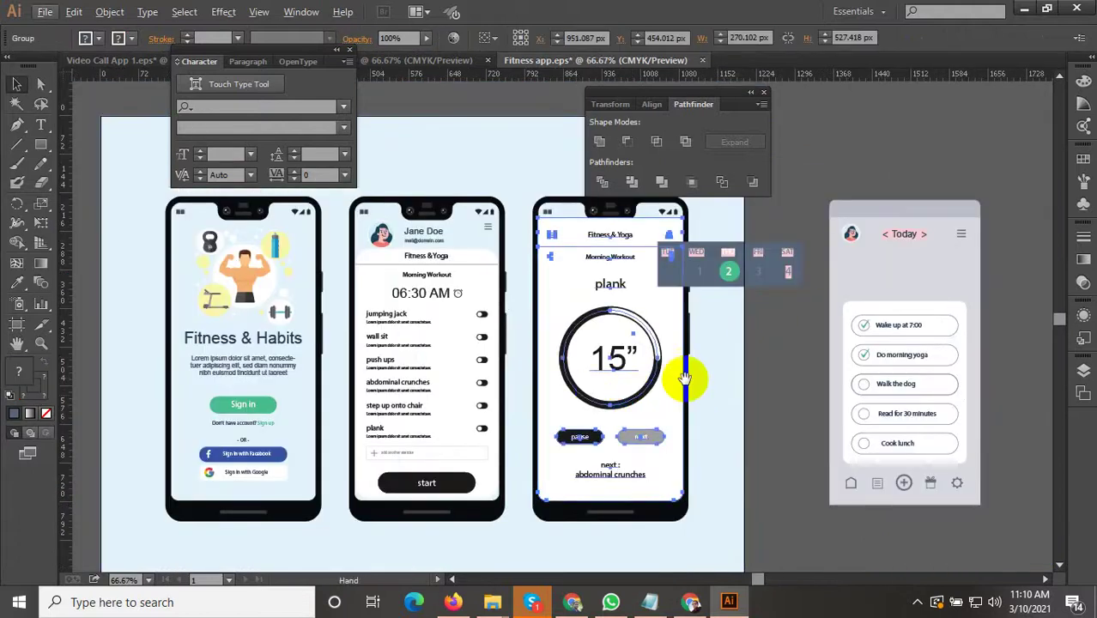
pyautogui.moveTo(691, 379); pyautogui.dragTo(542, 378)
pyautogui.rightClick(476, 355)
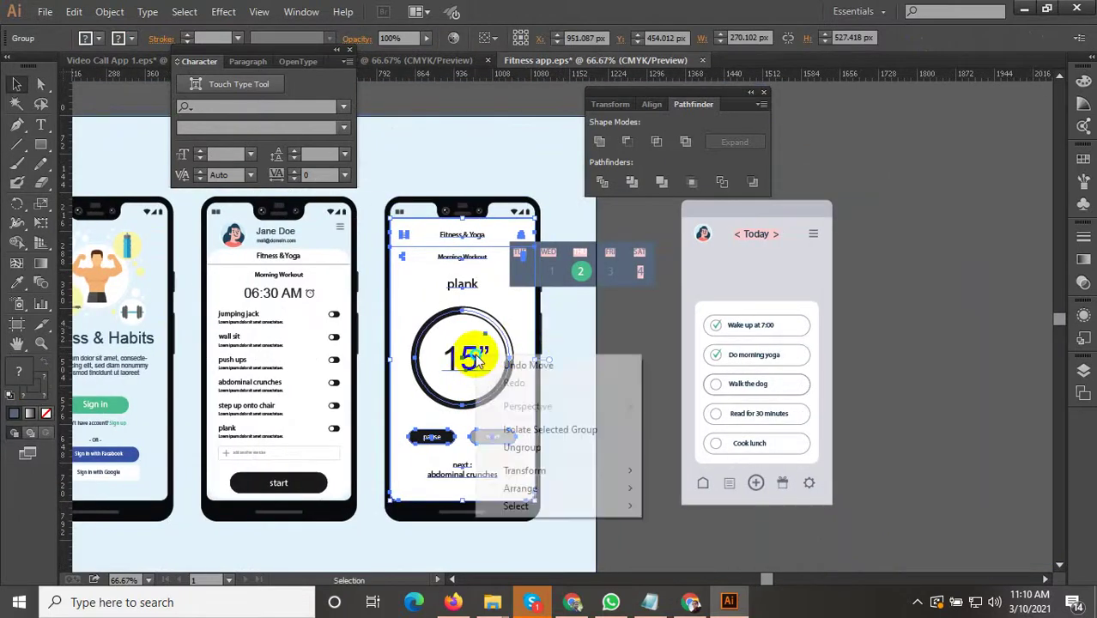
pyautogui.click(513, 447)
pyautogui.click(468, 410)
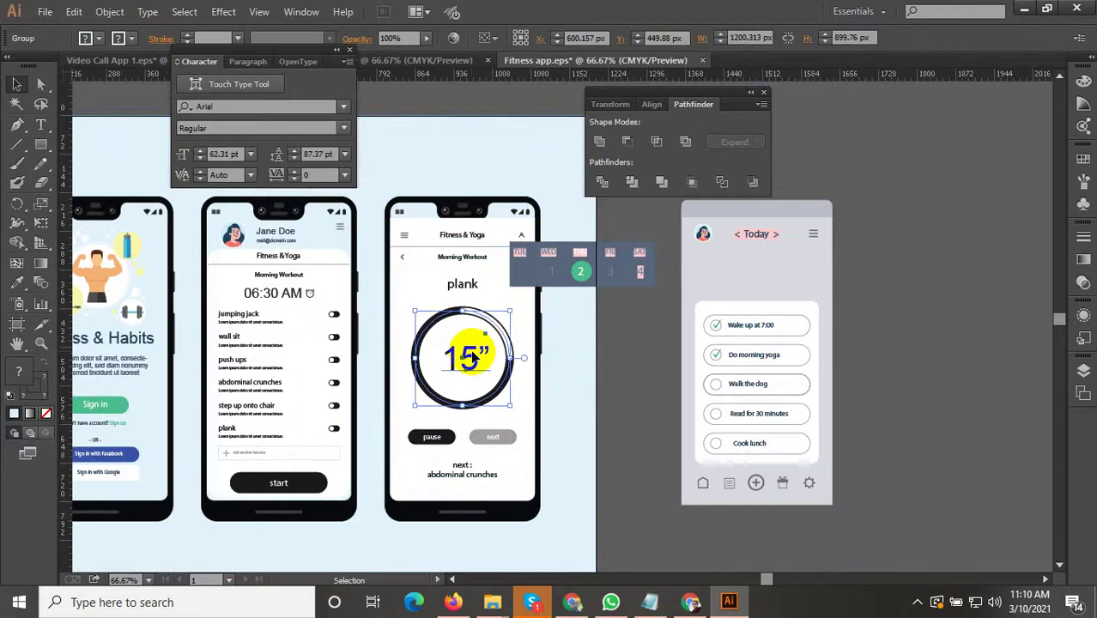
pyautogui.hotkey('ctrl', '+')
pyautogui.keyDown('shift'); pyautogui.click(458, 248); pyautogui.keyUp('shift')
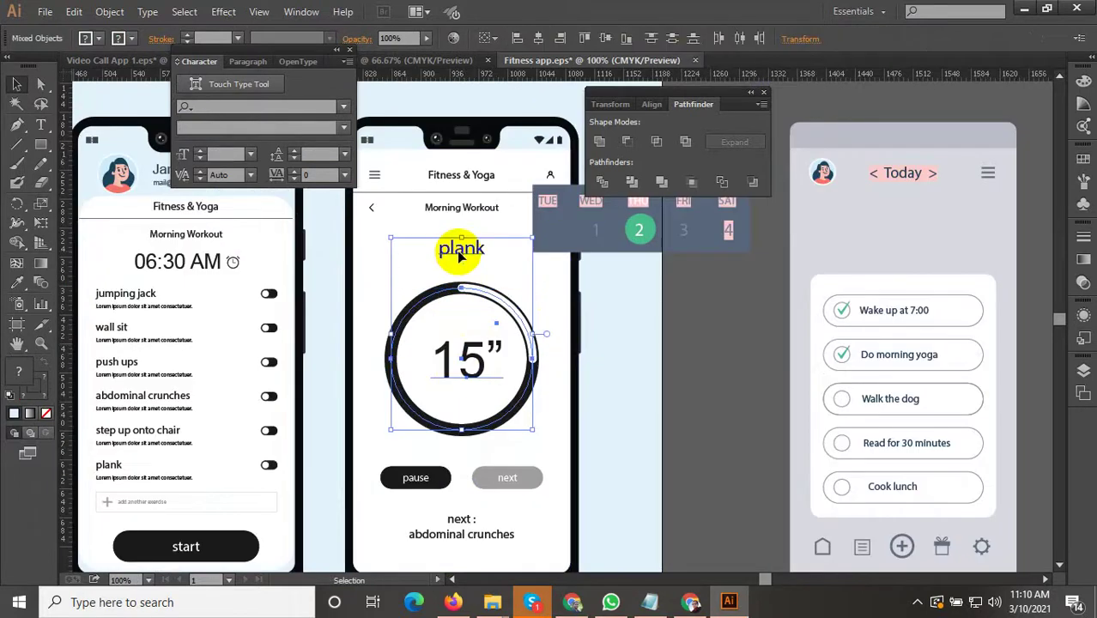
pyautogui.keyDown('shift'); pyautogui.click(499, 477); pyautogui.keyUp('shift')
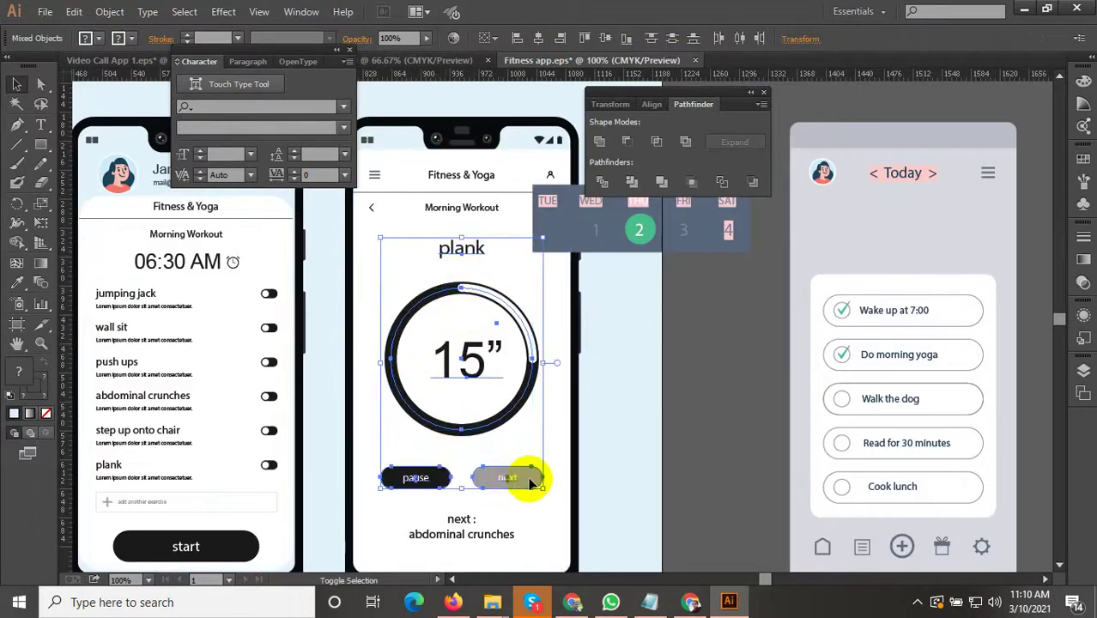
pyautogui.hotkey('ctrl', '-')
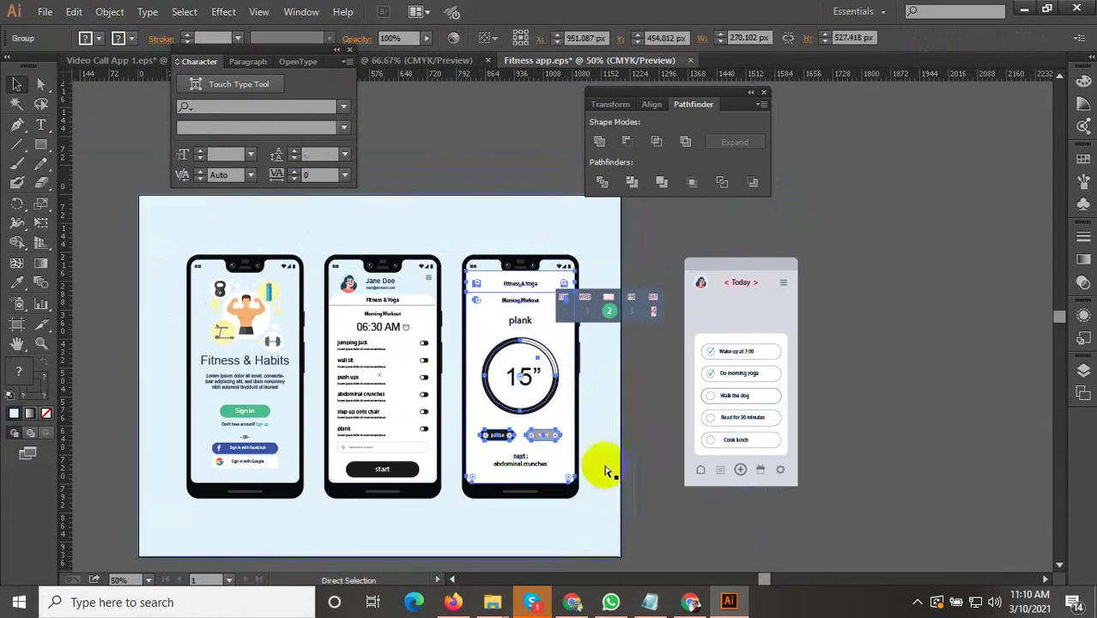
# Step: Isolate the third phone's content and group the plank title, timer, buttons and next-exercise text together
pyautogui.click(530, 342)
pyautogui.doubleClick(529, 342)
pyautogui.moveTo(594, 485); pyautogui.dragTo(490, 318)
pyautogui.hotkey('ctrl', '+')
pyautogui.hotkey('ctrl', '+')
pyautogui.hotkey('ctrl', '+')
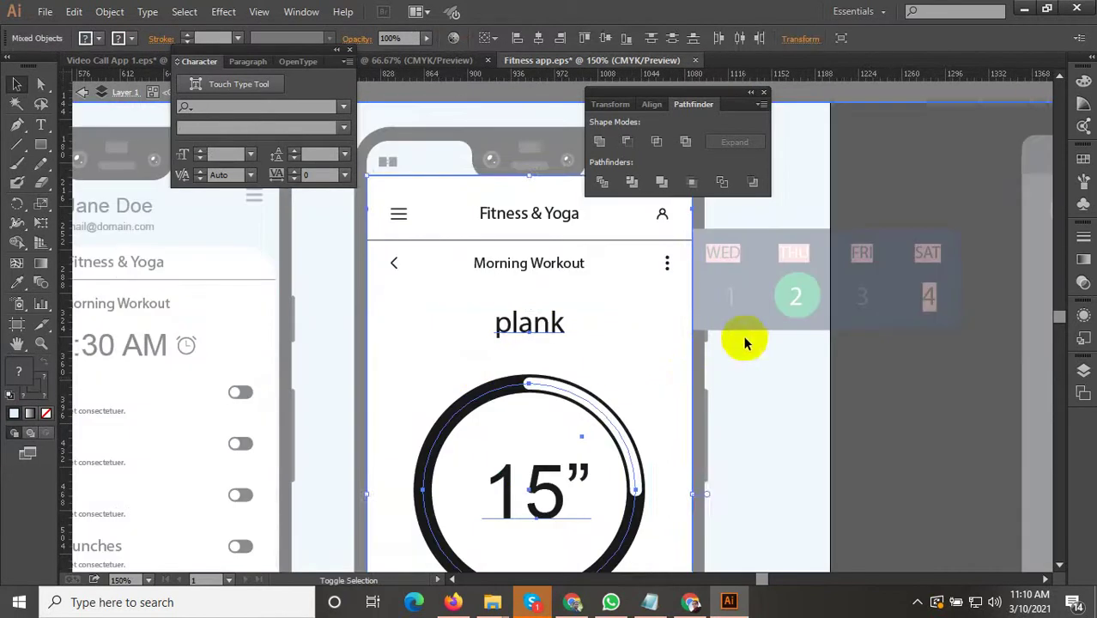
pyautogui.rightClick(536, 335)
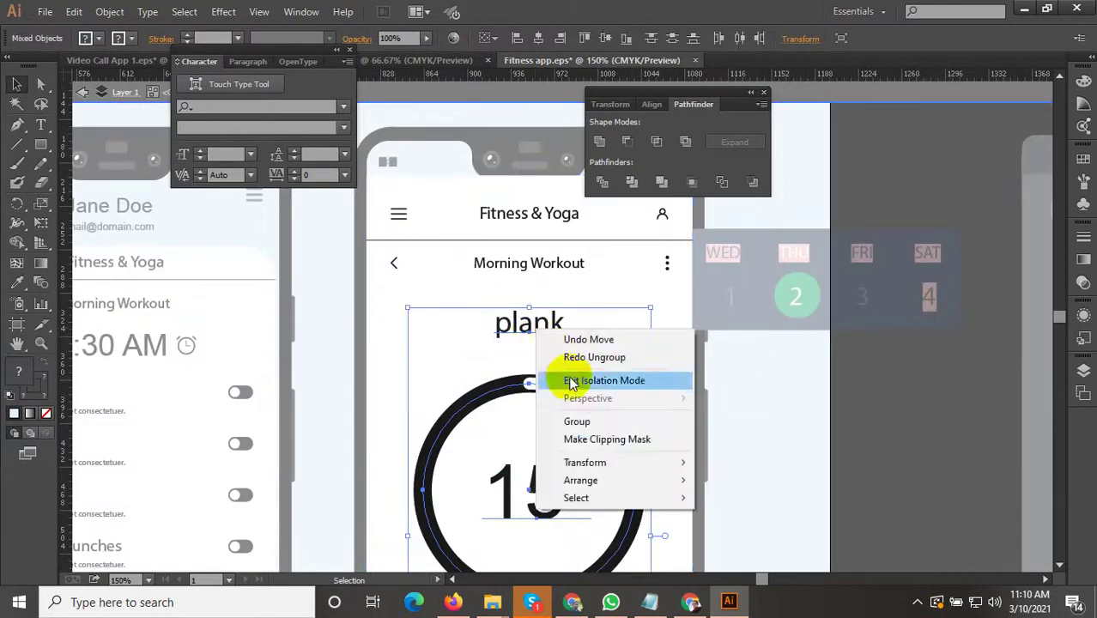
pyautogui.click(564, 418)
# Step: Move the grouped plank title, timer, buttons and next-exercise text down by about 17 px
pyautogui.scroll(-2, 463, 271)
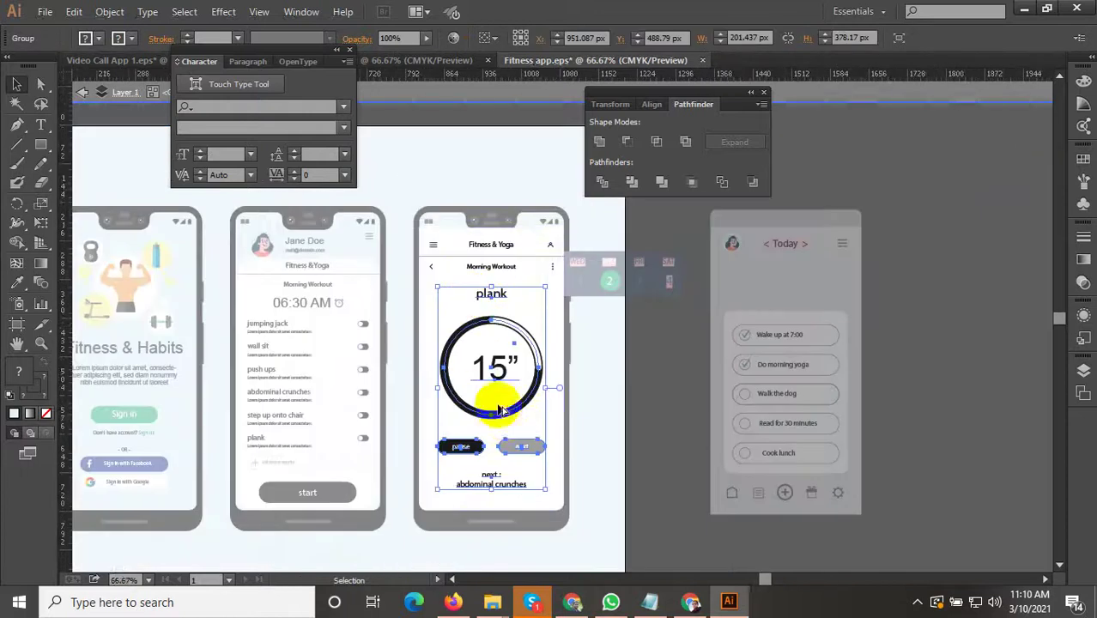
pyautogui.scroll(1, 506, 409)
pyautogui.click(486, 240)
pyautogui.moveTo(485, 241); pyautogui.dragTo(486, 254)
pyautogui.click(706, 331)
# Step: Isolate the new group and move only the plank title and timer circle slightly lower, closer to the buttons
pyautogui.click(492, 243)
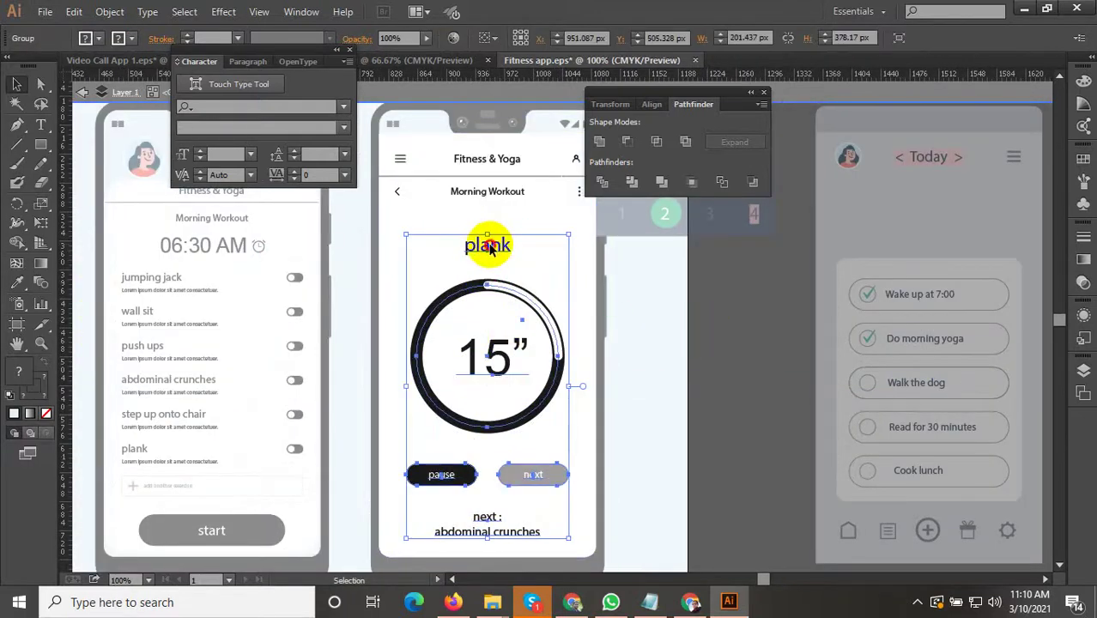
pyautogui.doubleClick(491, 250)
pyautogui.moveTo(543, 225); pyautogui.dragTo(456, 352)
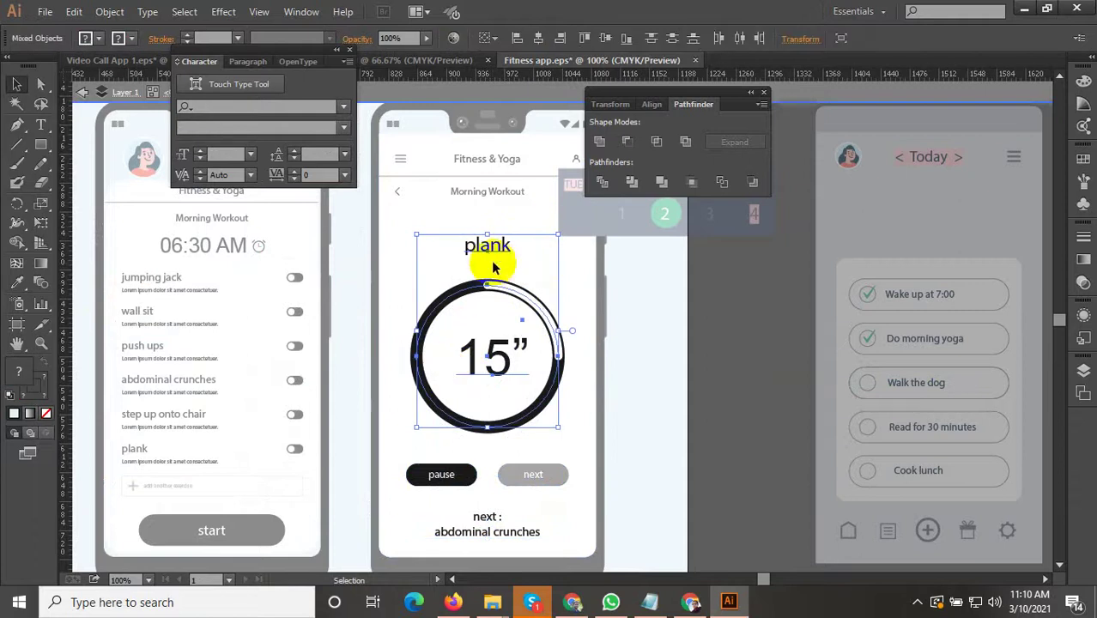
pyautogui.moveTo(484, 253); pyautogui.dragTo(484, 261)
pyautogui.hotkey('ctrl', '-')
pyautogui.click(569, 308)
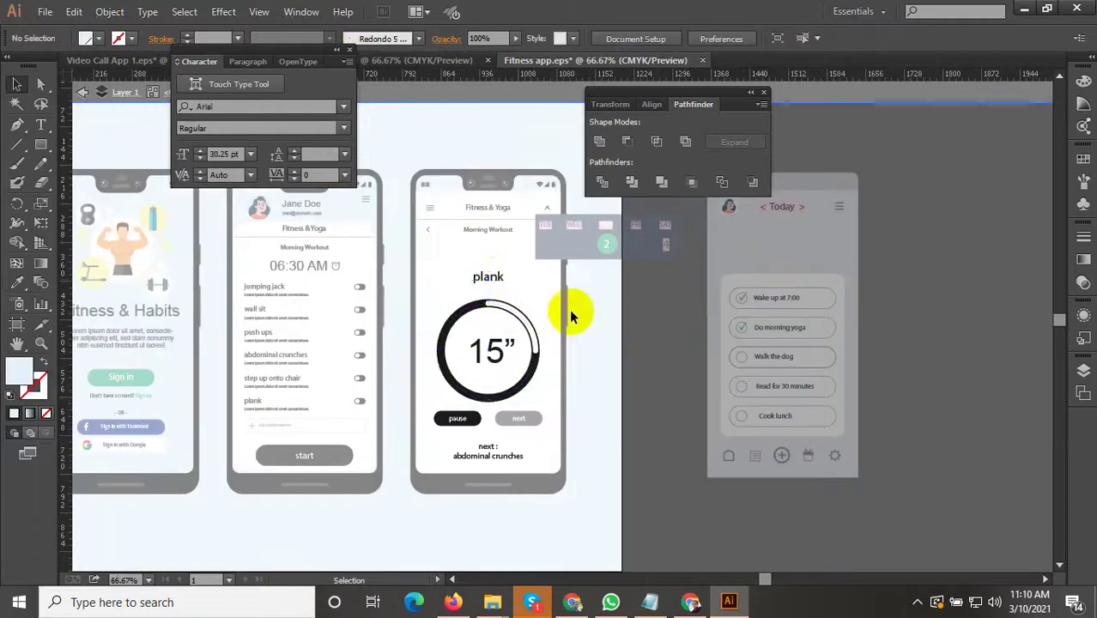
# Step: Move only the third phone's plank title slightly lower, closer to the timer circle
pyautogui.scroll(1, 492, 285)
pyautogui.doubleClick(488, 286)
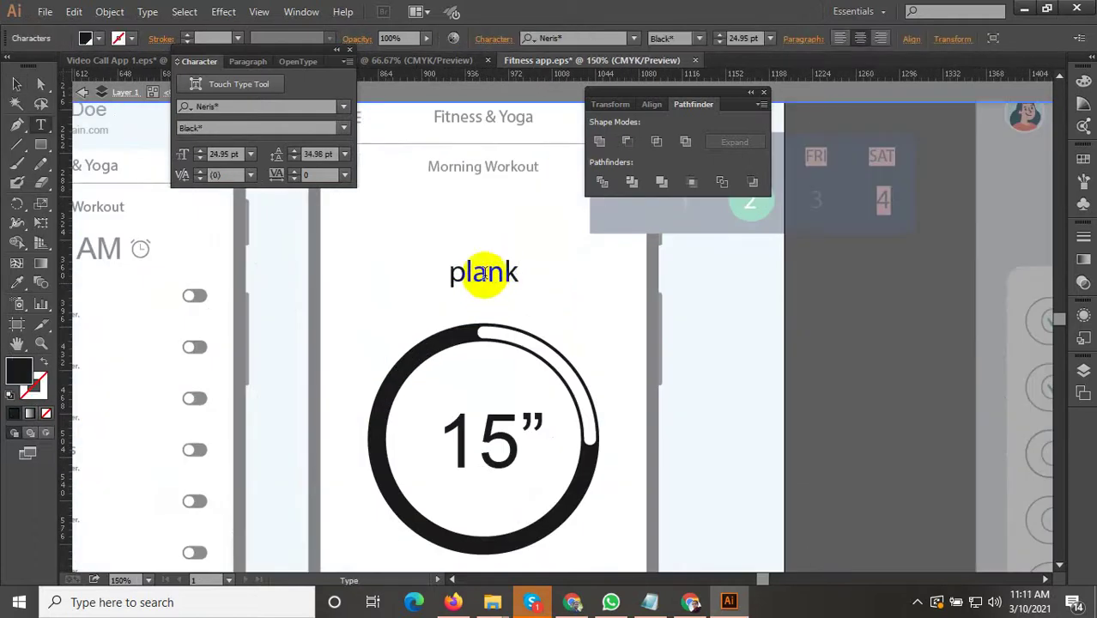
pyautogui.click(16, 83)
pyautogui.moveTo(478, 274); pyautogui.dragTo(478, 290)
pyautogui.scroll(-1, 485, 314)
# Step: Move the weekday calendar strip onto the third phone, directly beneath the Morning Workout heading and across the screen's width
pyautogui.click(666, 239)
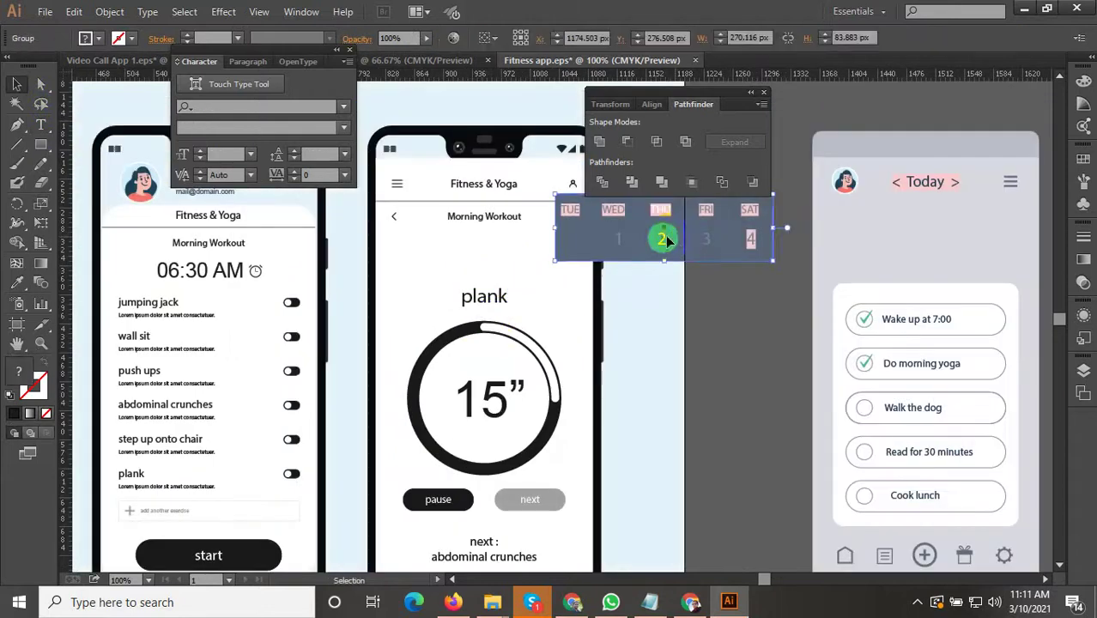
pyautogui.moveTo(666, 239); pyautogui.dragTo(487, 265)
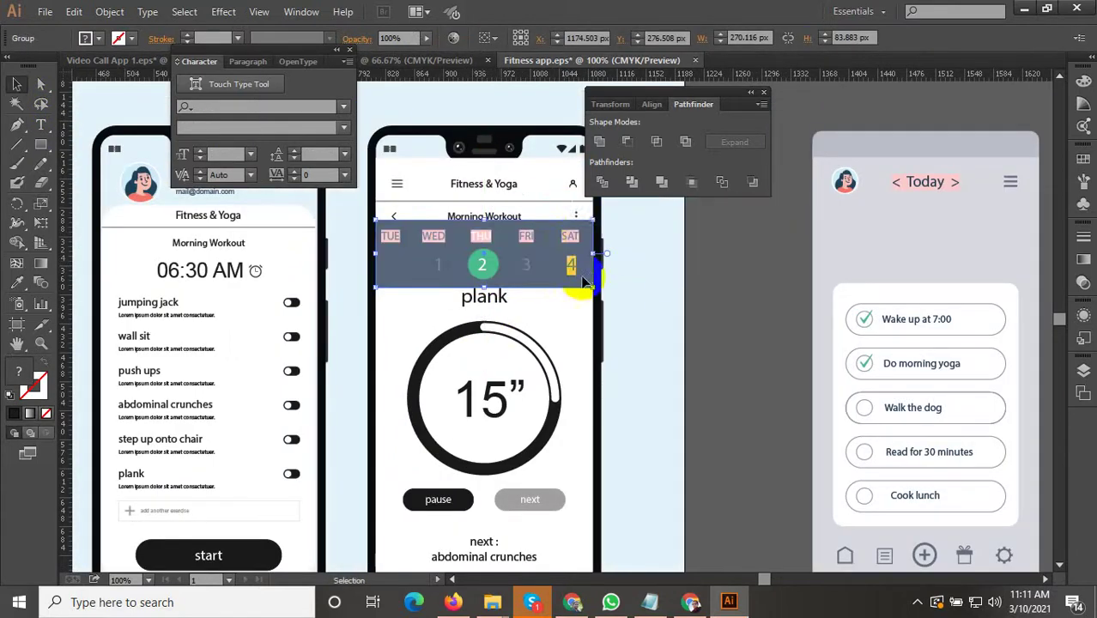
pyautogui.scroll(2, 587, 223)
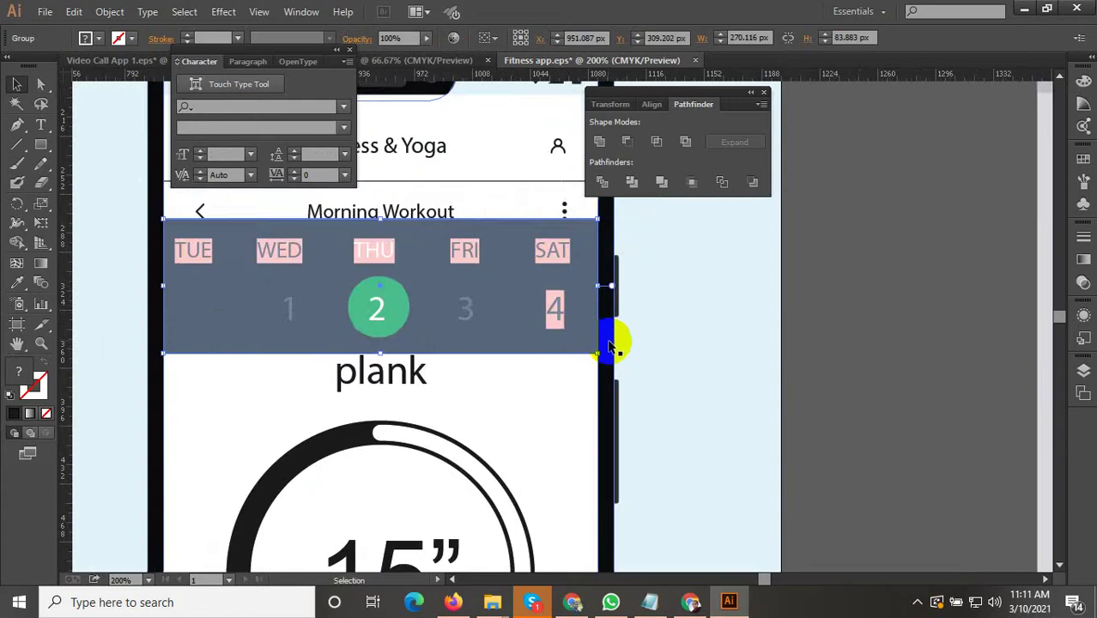
pyautogui.click(605, 361)
pyautogui.scroll(-1, 606, 359)
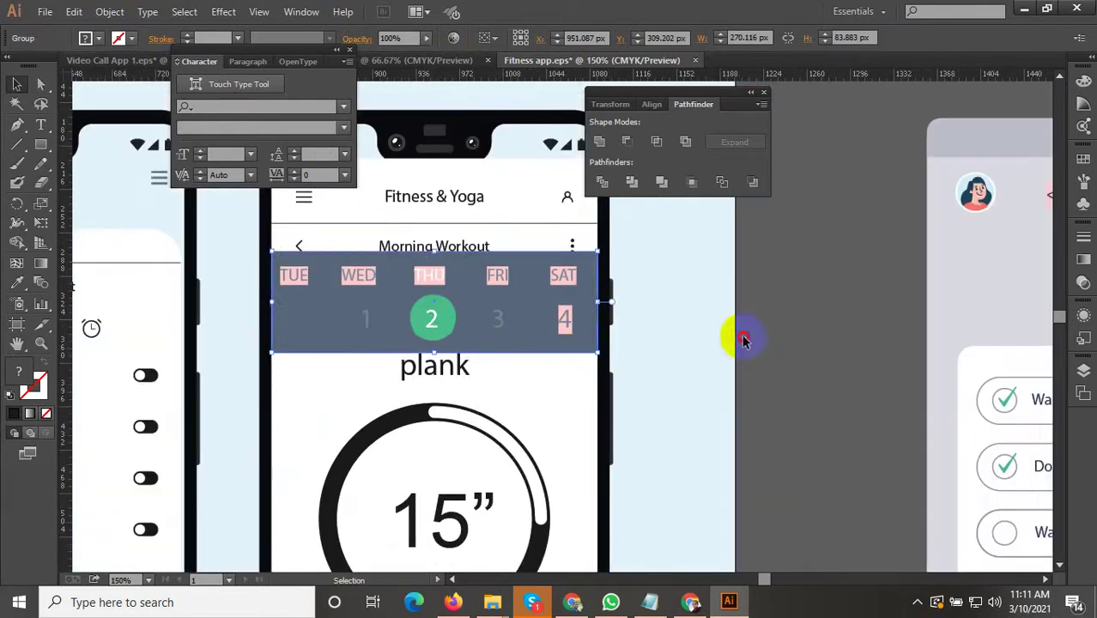
# Step: Isolate the calendar strip and reduce its background rectangle's height to about 69 px, trimming the upper and lower edges equally
pyautogui.click(443, 310)
pyautogui.doubleClick(435, 271)
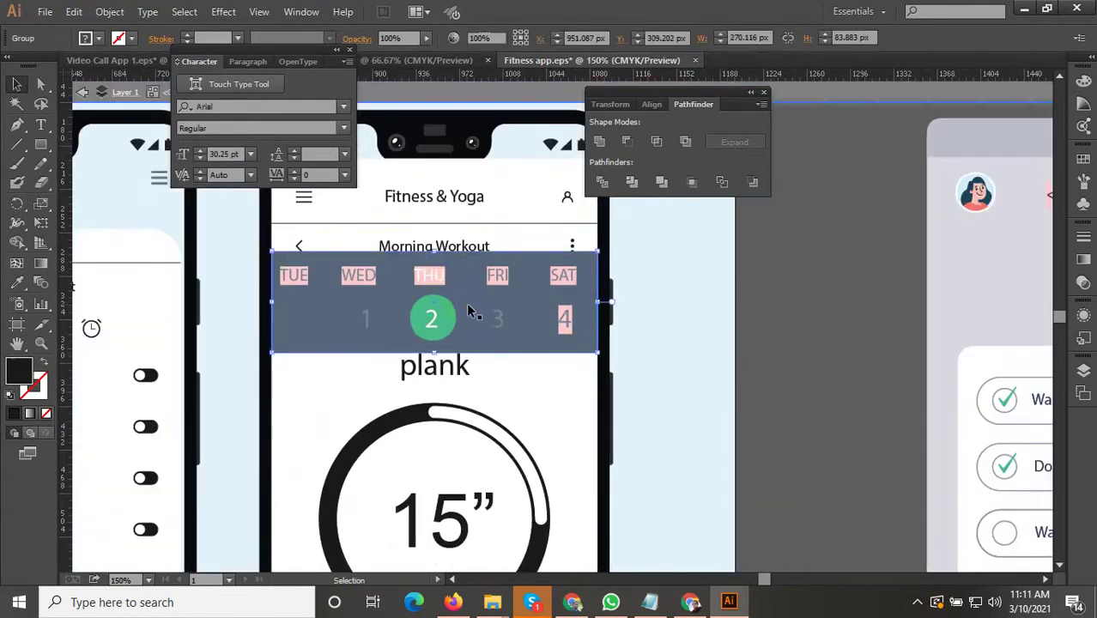
pyautogui.moveTo(435, 254); pyautogui.dragTo(435, 263)
pyautogui.click(725, 262)
pyautogui.doubleClick(723, 260)
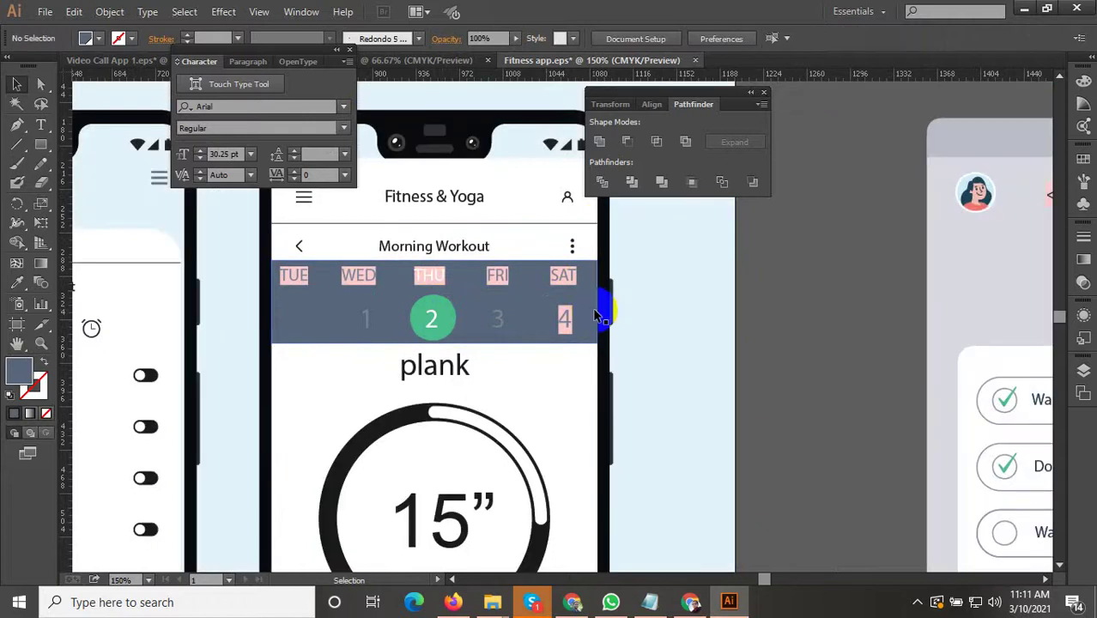
# Step: Isolate the calendar strip and set the font of its weekday and date labels to Arial
pyautogui.click(440, 280)
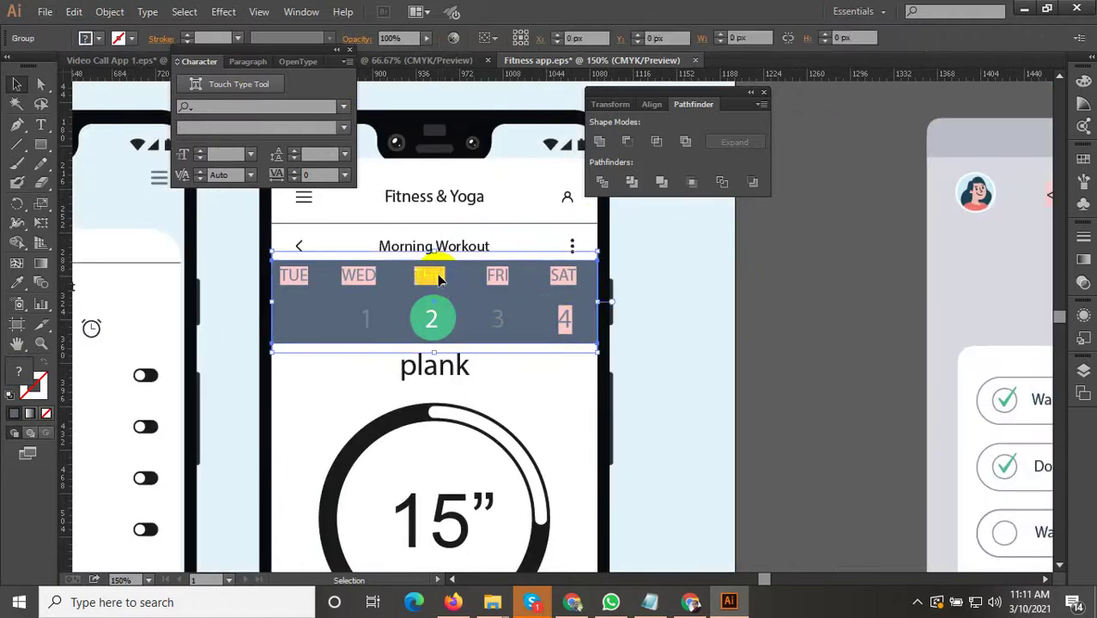
pyautogui.doubleClick(383, 328)
pyautogui.click(574, 334)
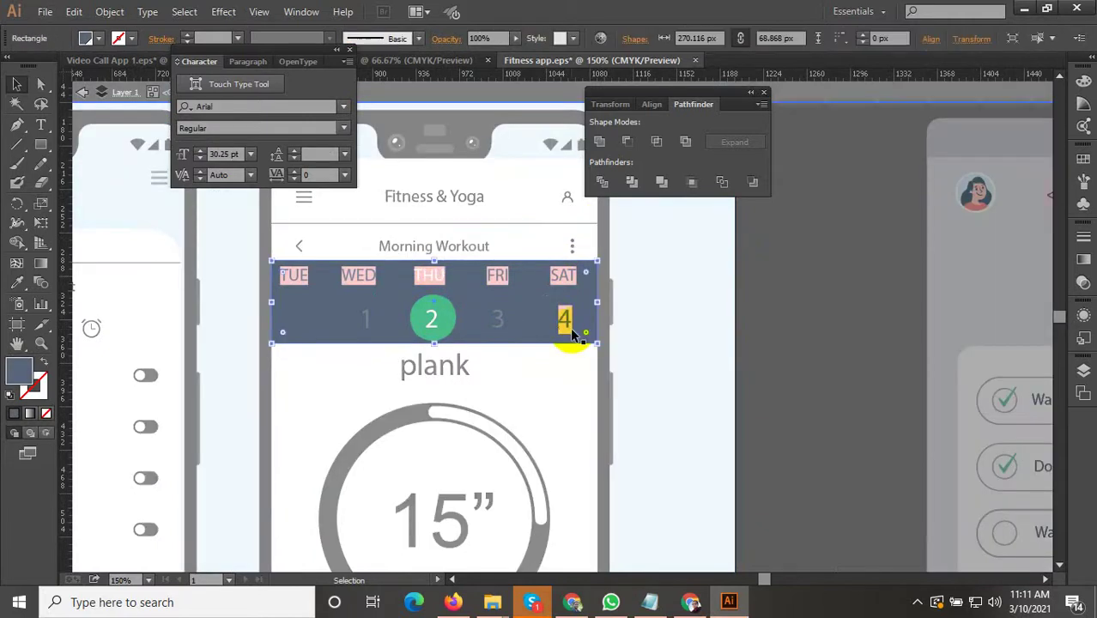
pyautogui.click(567, 278)
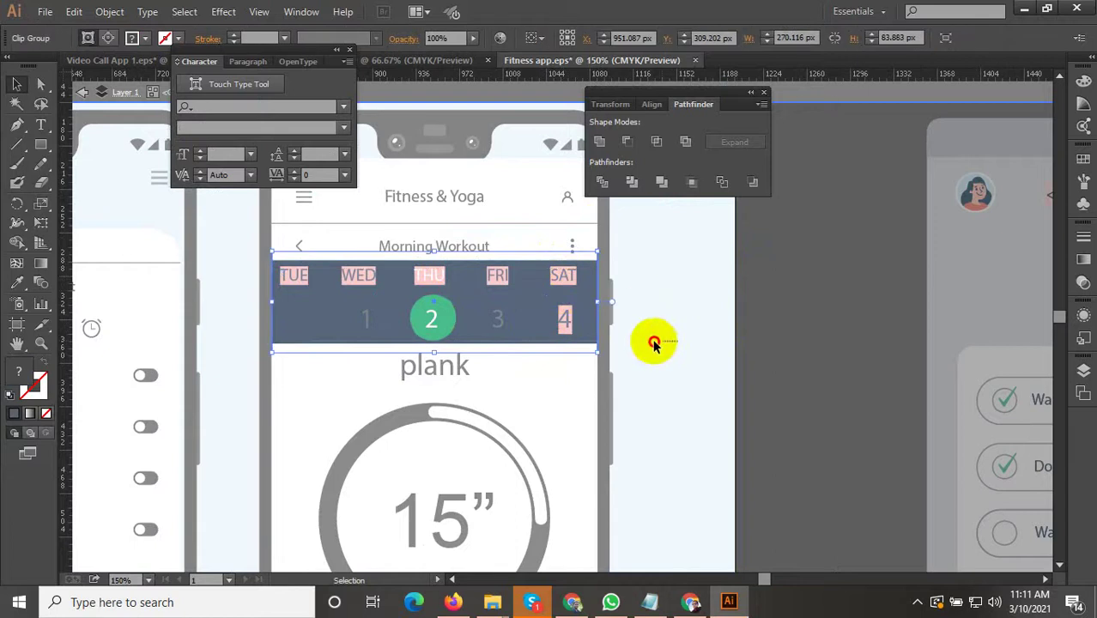
pyautogui.click(289, 251)
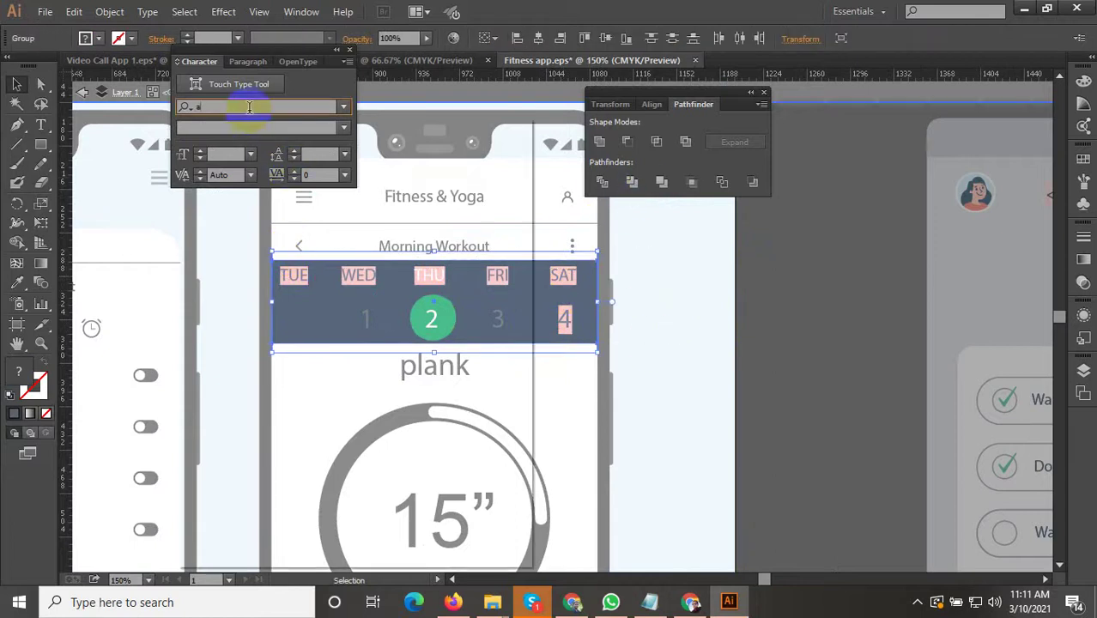
pyautogui.write('a')
pyautogui.scroll(-2, 275, 429)
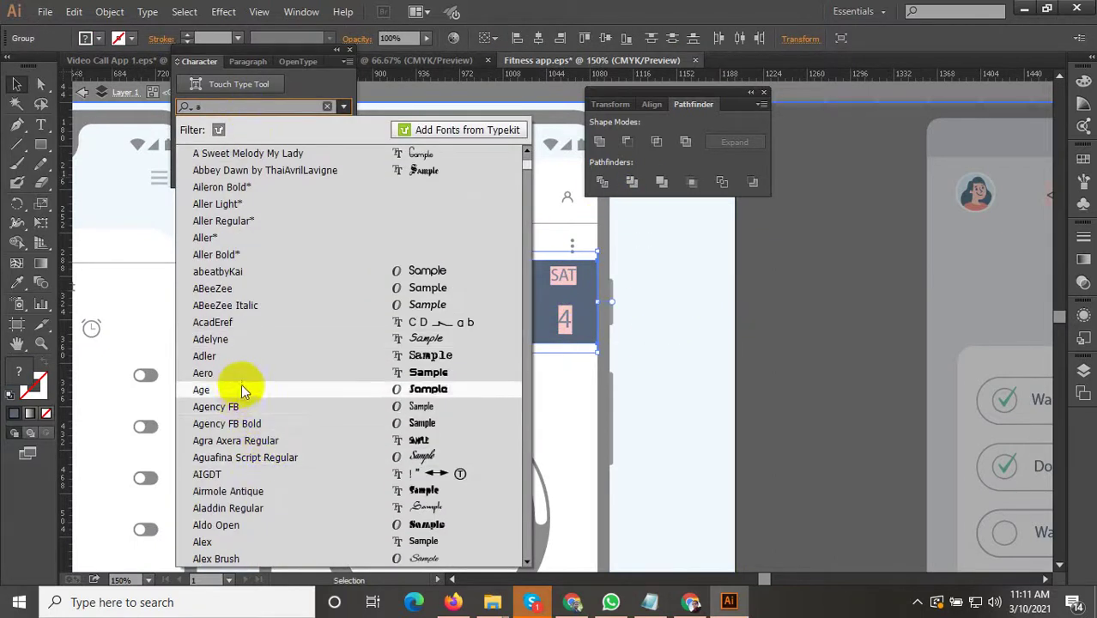
pyautogui.scroll(-3, 245, 456)
pyautogui.scroll(-10, 243, 427)
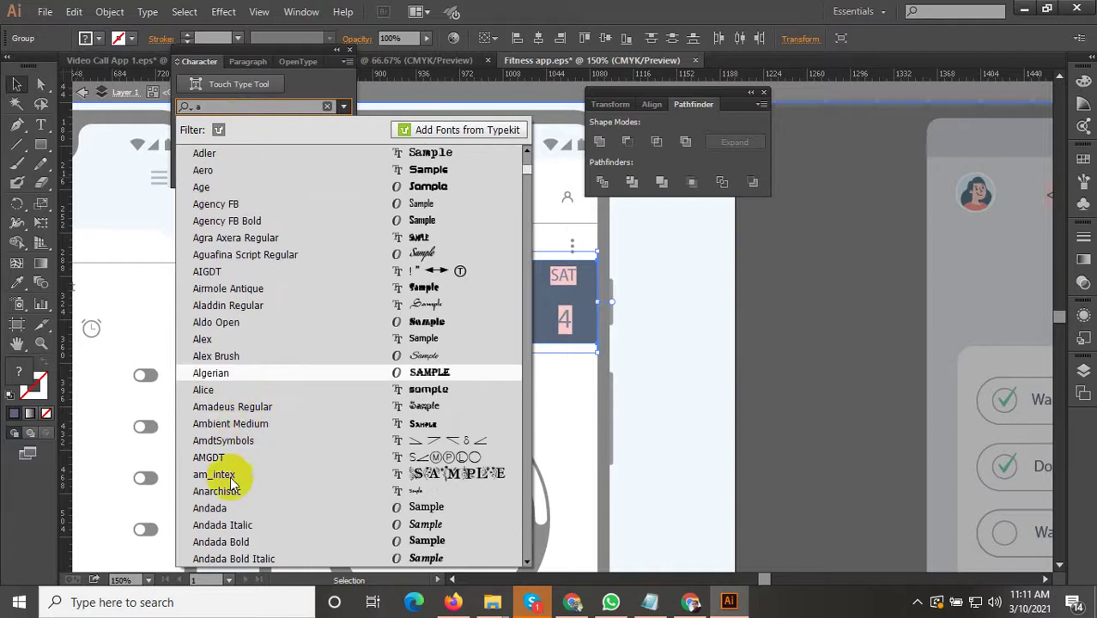
pyautogui.scroll(-2, 240, 458)
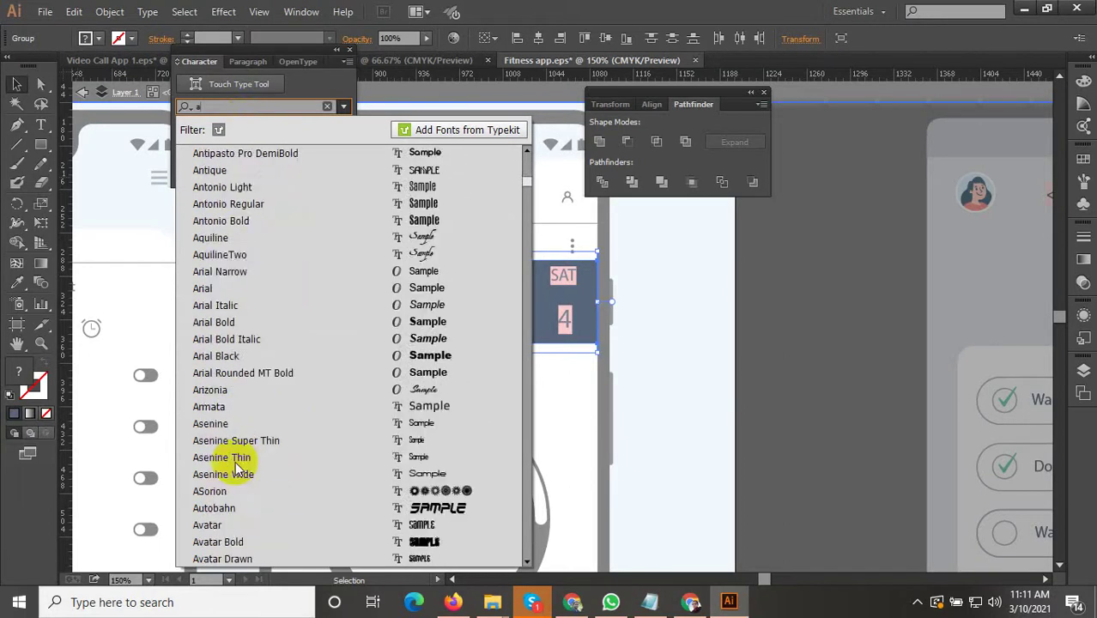
pyautogui.click(200, 296)
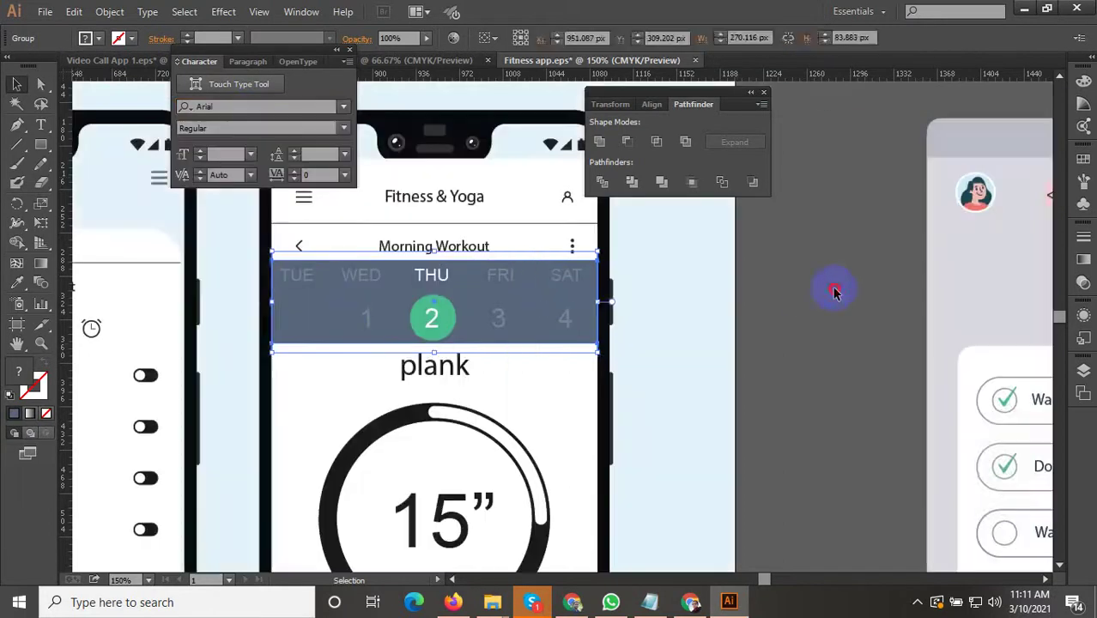
pyautogui.click(824, 297)
# Step: Isolate the third phone's workout content and move the plank title slightly lower, between the calendar strip and the timer circle
pyautogui.scroll(-1, 766, 348)
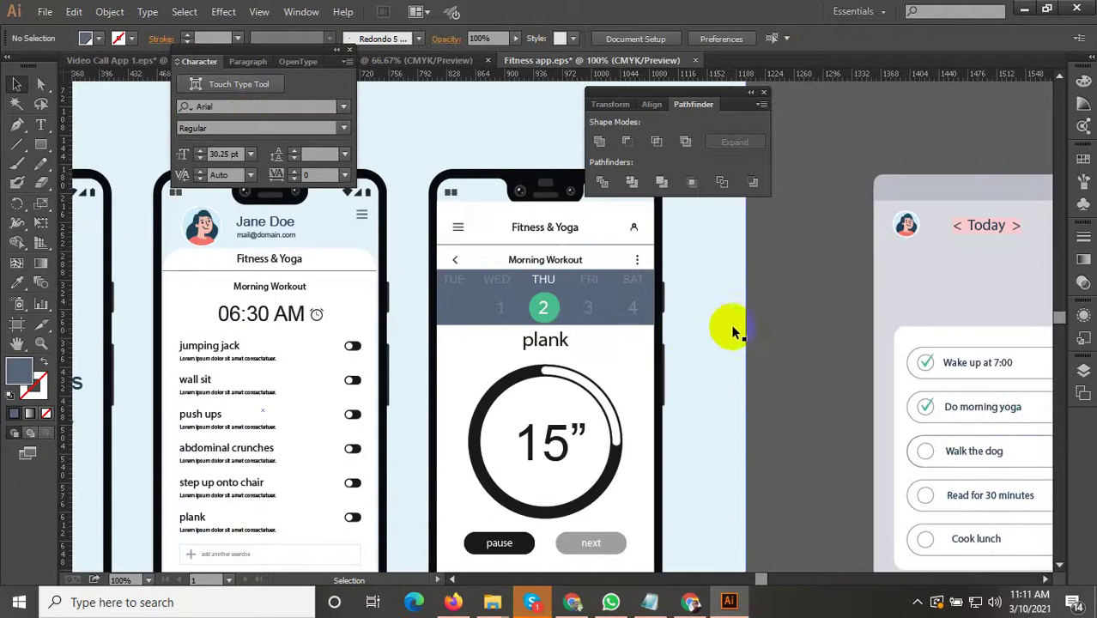
pyautogui.scroll(-2, 718, 319)
pyautogui.scroll(2, 549, 335)
pyautogui.click(549, 333)
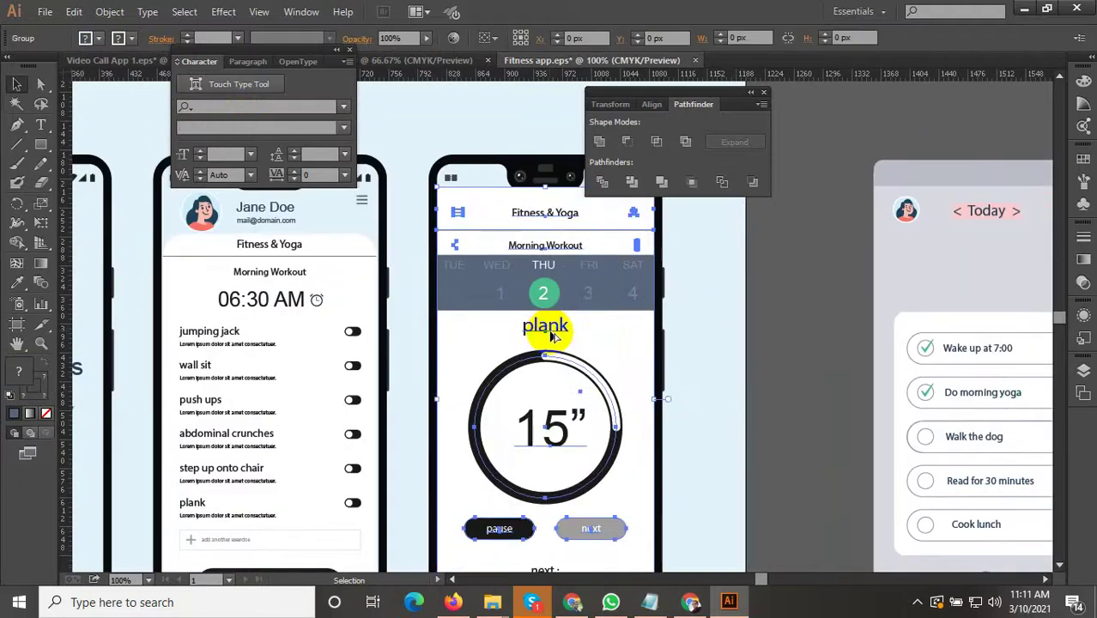
pyautogui.scroll(3, 548, 329)
pyautogui.doubleClick(546, 323)
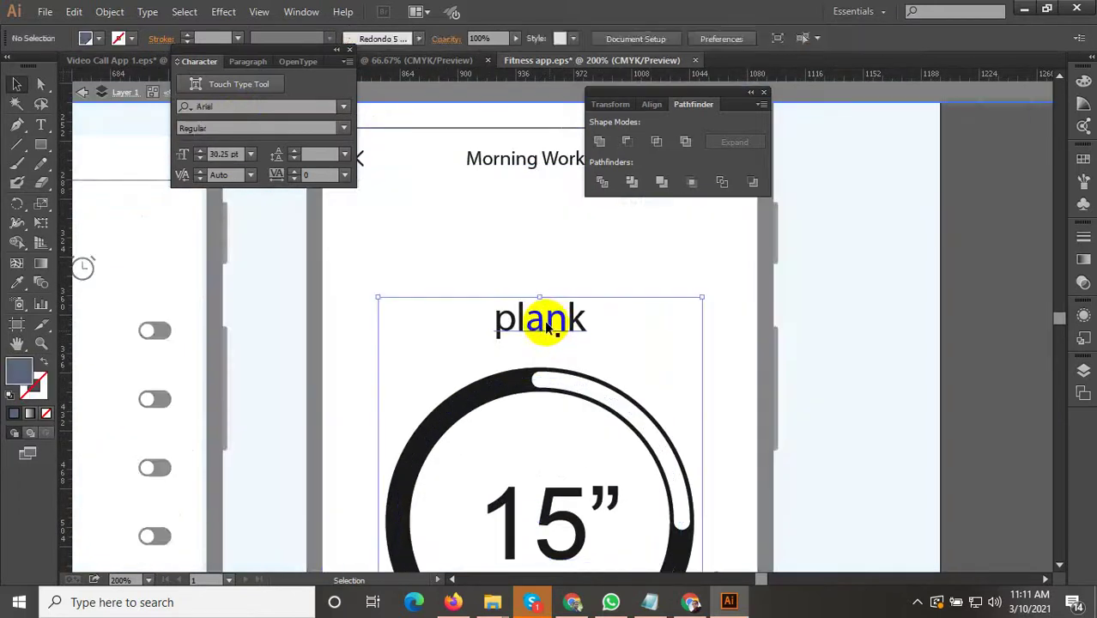
pyautogui.moveTo(546, 323); pyautogui.dragTo(546, 331)
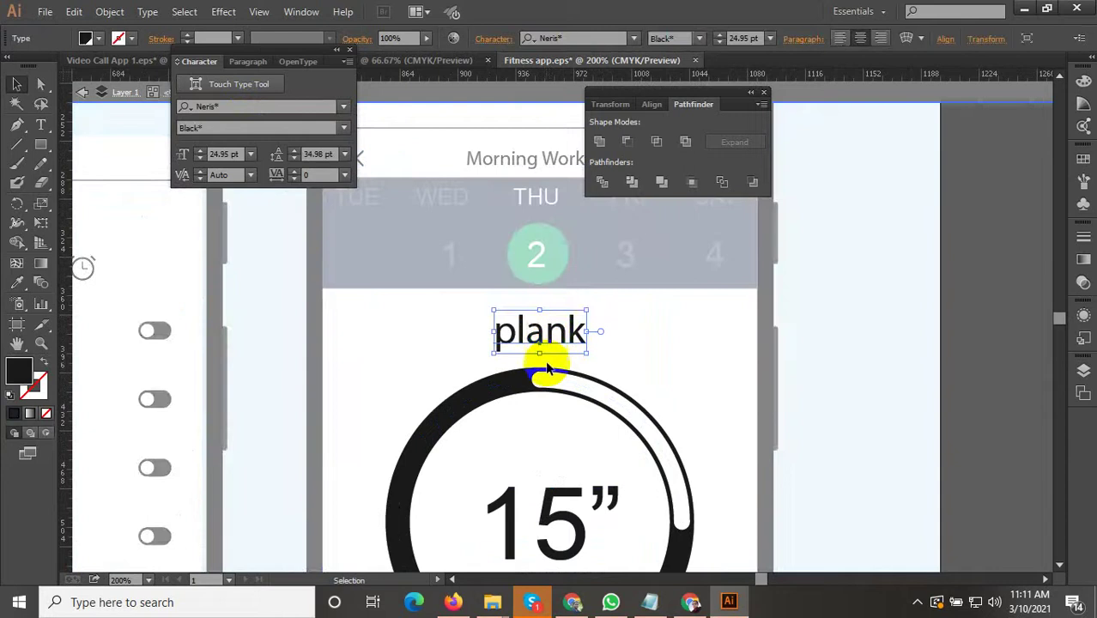
pyautogui.scroll(-3, 547, 367)
pyautogui.doubleClick(735, 354)
# Step: Try to move the third phone's grouped workout content slightly lower from within its isolated group
pyautogui.press('alt')
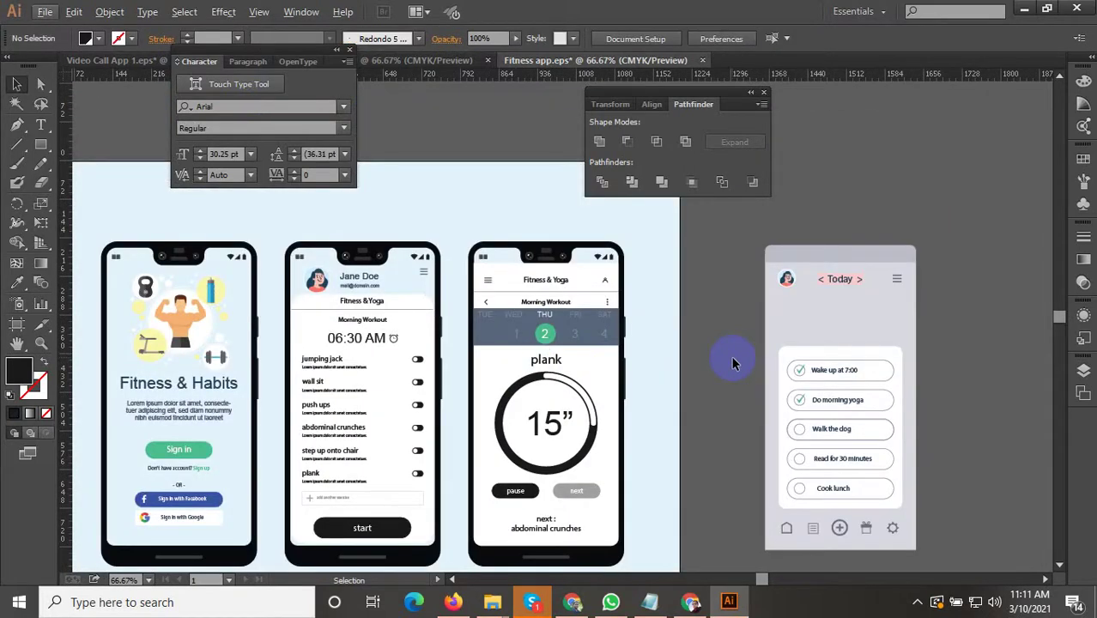
pyautogui.scroll(-2, 555, 299)
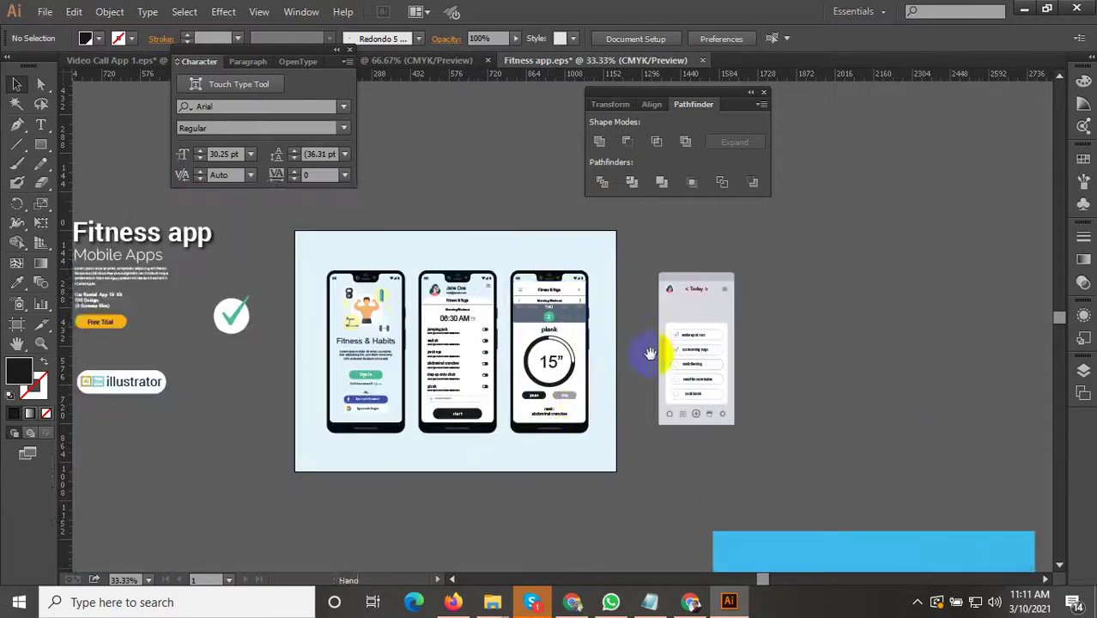
pyautogui.moveTo(649, 353); pyautogui.dragTo(594, 305)
pyautogui.scroll(3, 520, 347)
pyautogui.scroll(2, 519, 345)
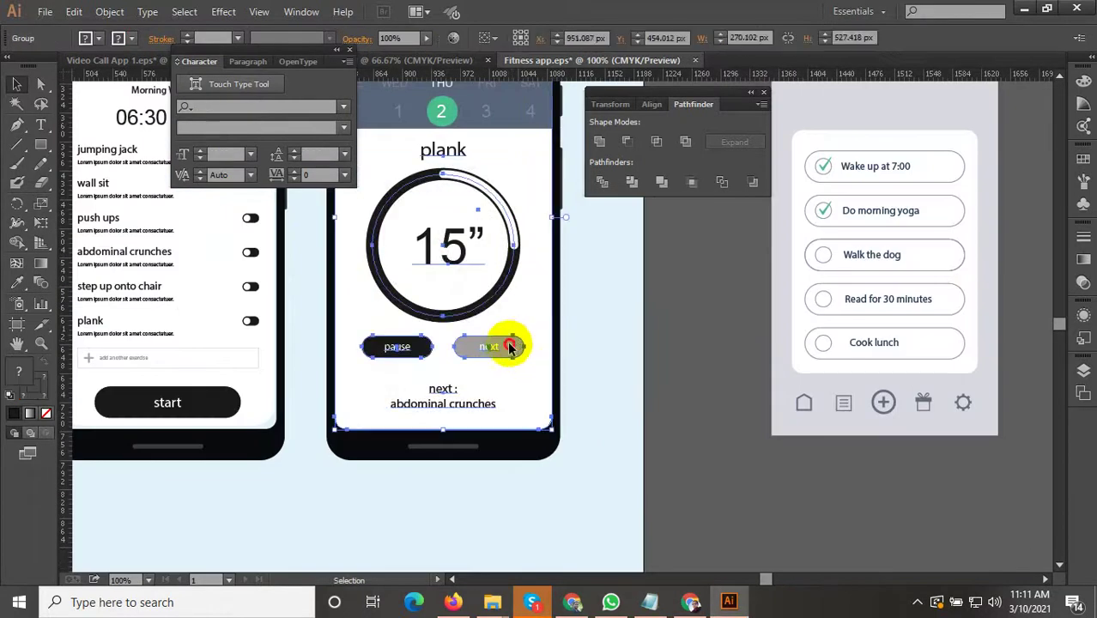
pyautogui.doubleClick(508, 347)
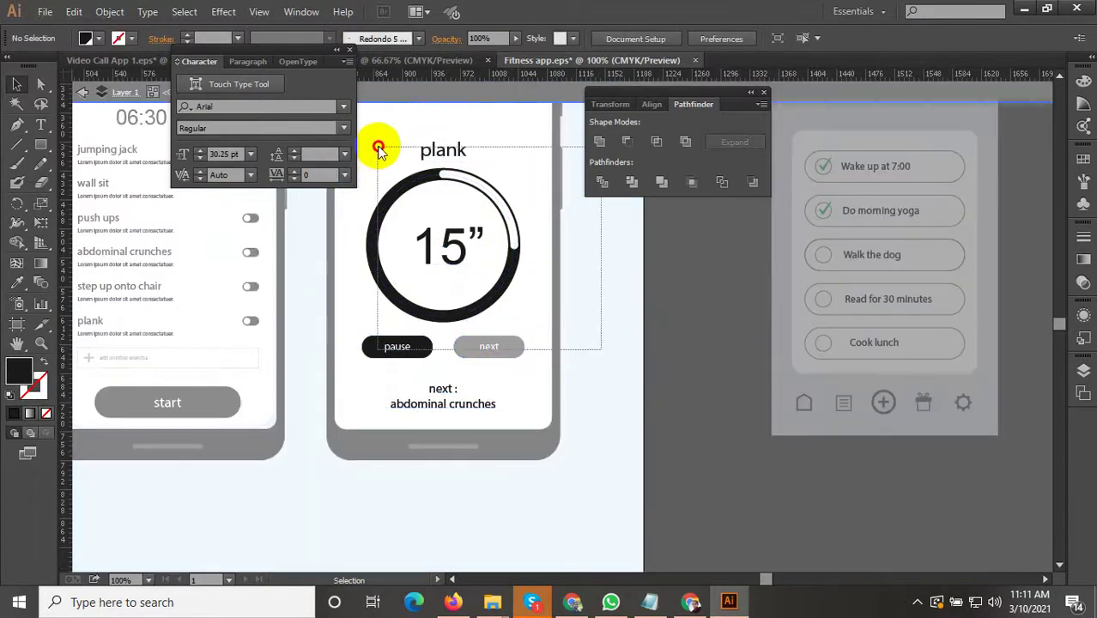
pyautogui.click(435, 265)
pyautogui.scroll(-1, 446, 265)
pyautogui.scroll(3, 446, 264)
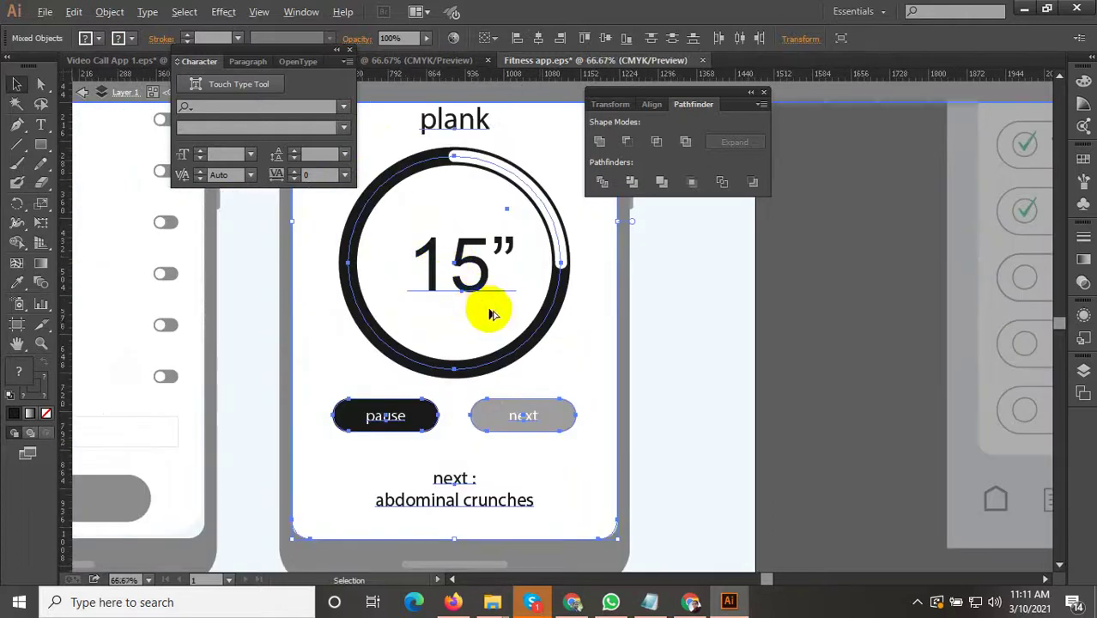
pyautogui.scroll(-3, 489, 309)
pyautogui.click(533, 278)
pyautogui.scroll(2, 490, 226)
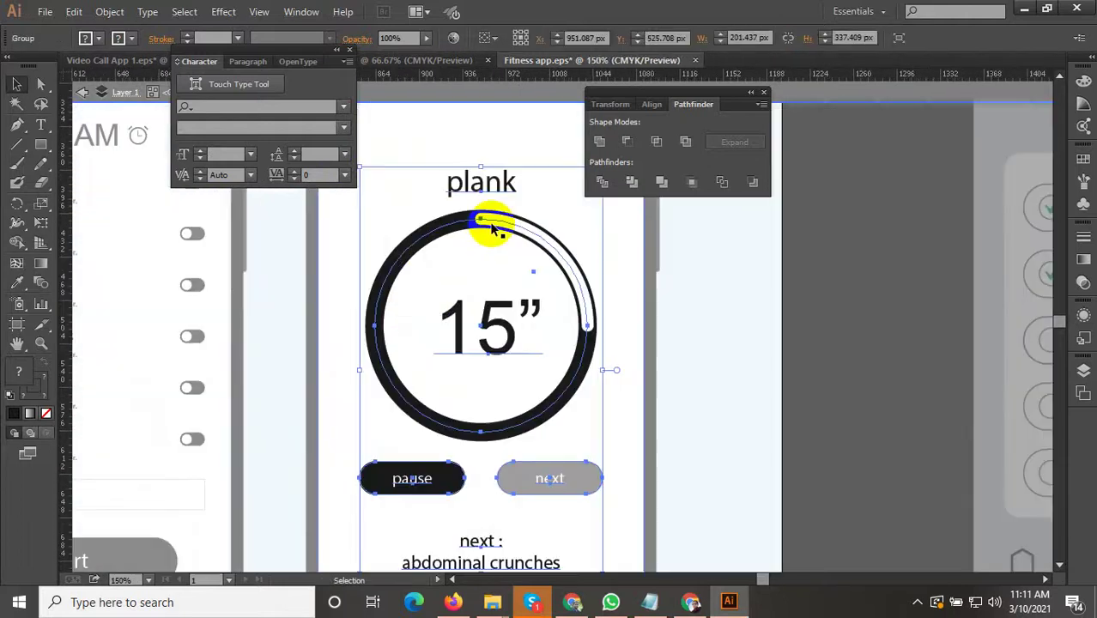
pyautogui.moveTo(489, 222); pyautogui.dragTo(491, 236)
pyautogui.keyDown('shift'); pyautogui.click(492, 236); pyautogui.keyUp('shift')
pyautogui.hotkey('ctrl', 'z')
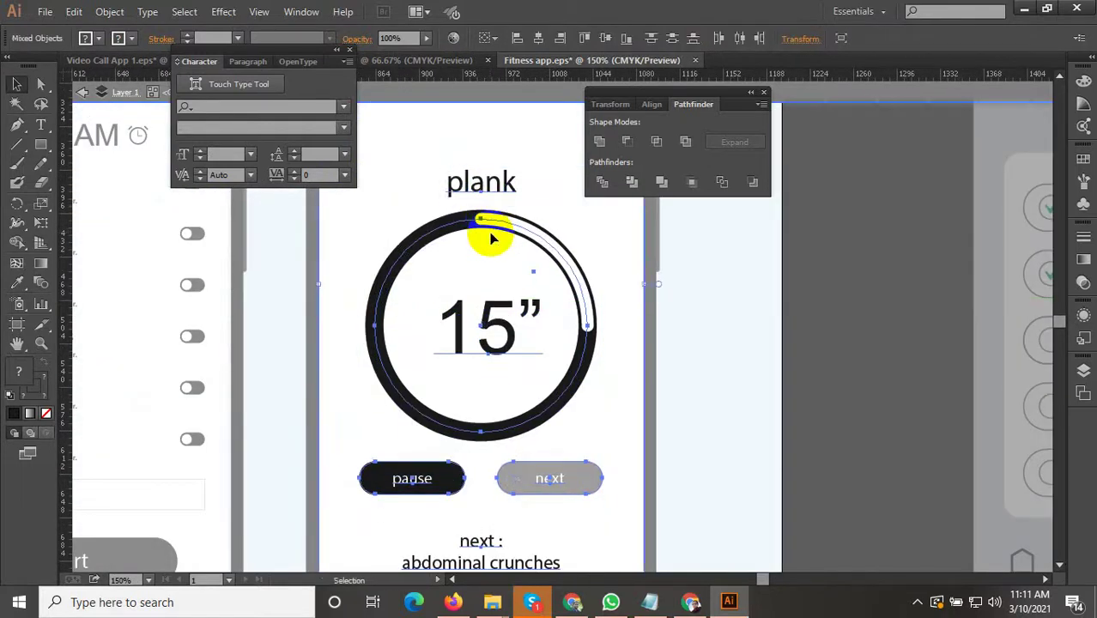
# Step: Ungroup the third phone's plank title, timer, buttons and next-exercise text
pyautogui.scroll(-2, 492, 238)
pyautogui.click(493, 391)
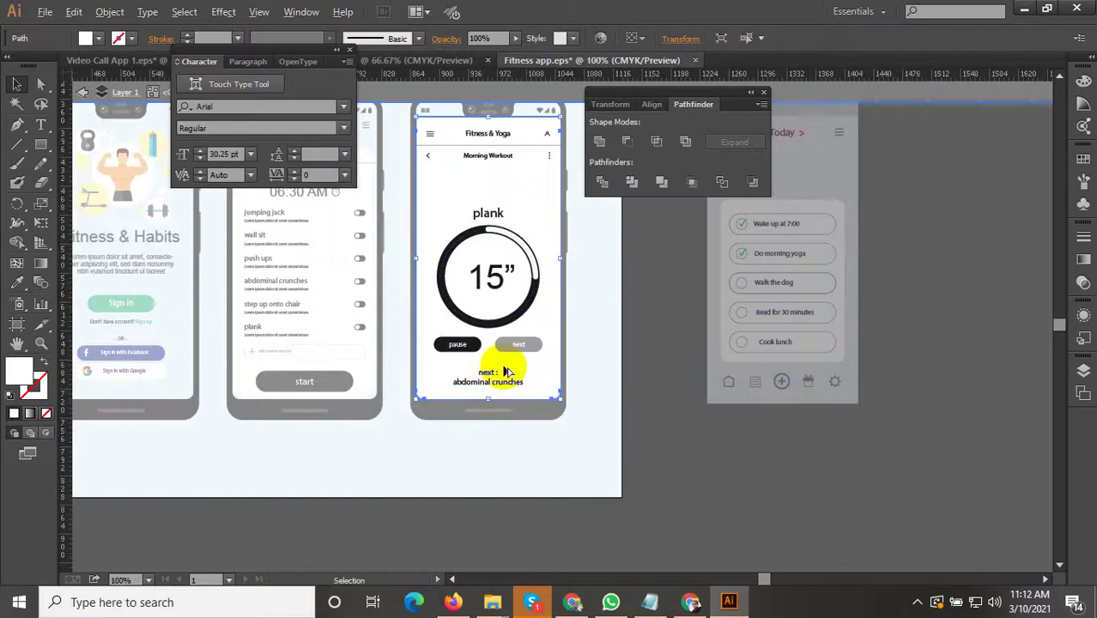
pyautogui.scroll(2, 504, 368)
pyautogui.rightClick(463, 378)
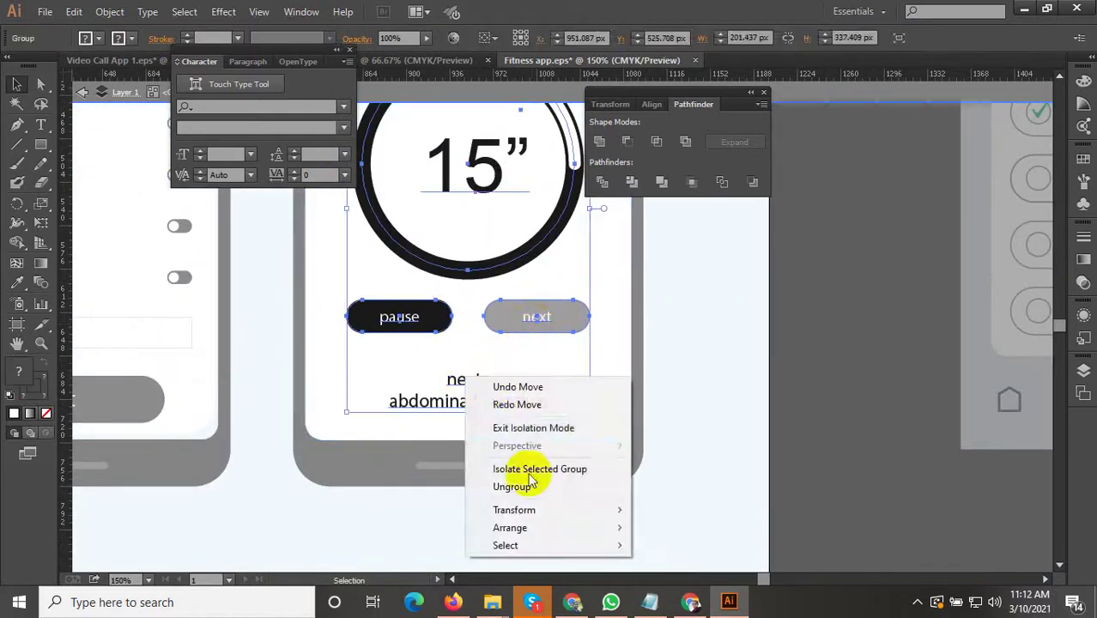
pyautogui.click(481, 484)
# Step: Move the plank title, timer circle and pause and next buttons down together, closer to the next-exercise text
pyautogui.scroll(-2, 478, 466)
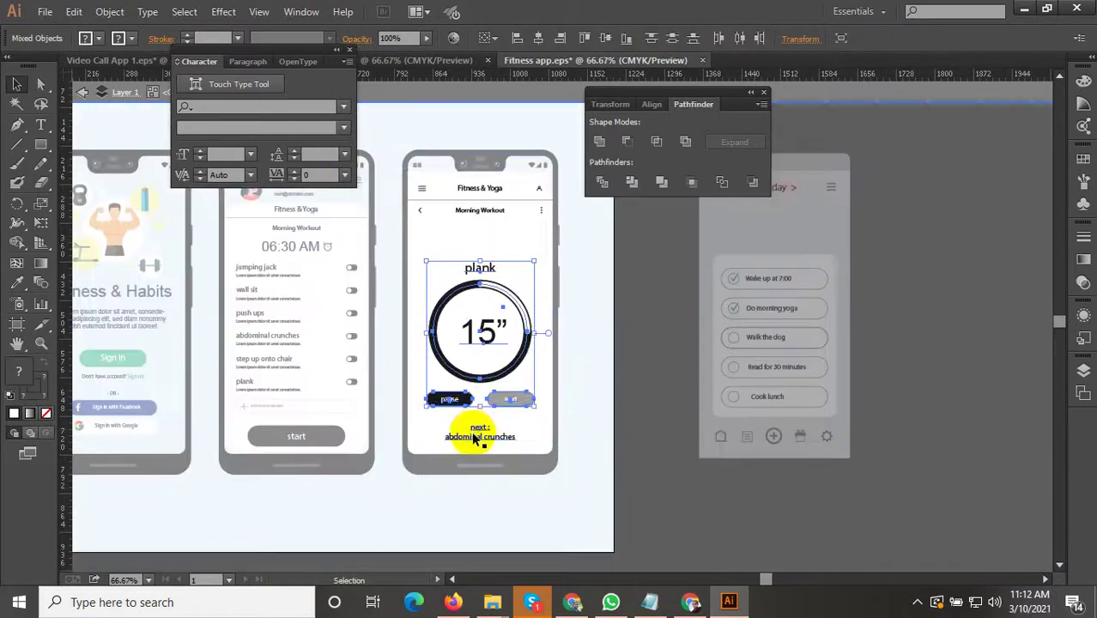
pyautogui.scroll(2, 481, 393)
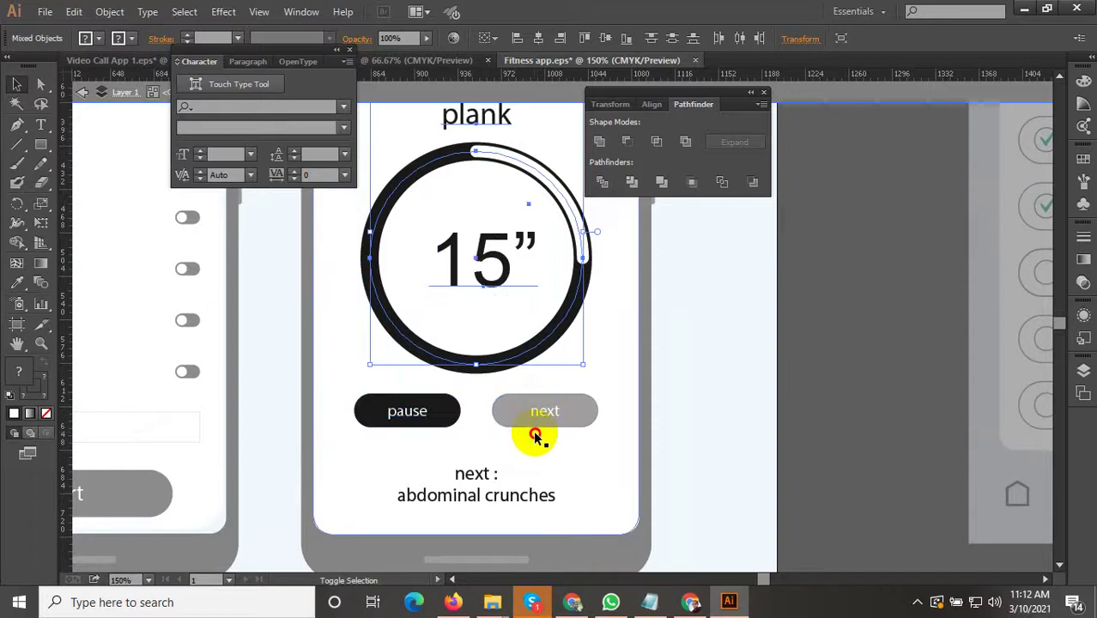
pyautogui.moveTo(511, 416); pyautogui.dragTo(503, 441)
pyautogui.scroll(-1, 500, 439)
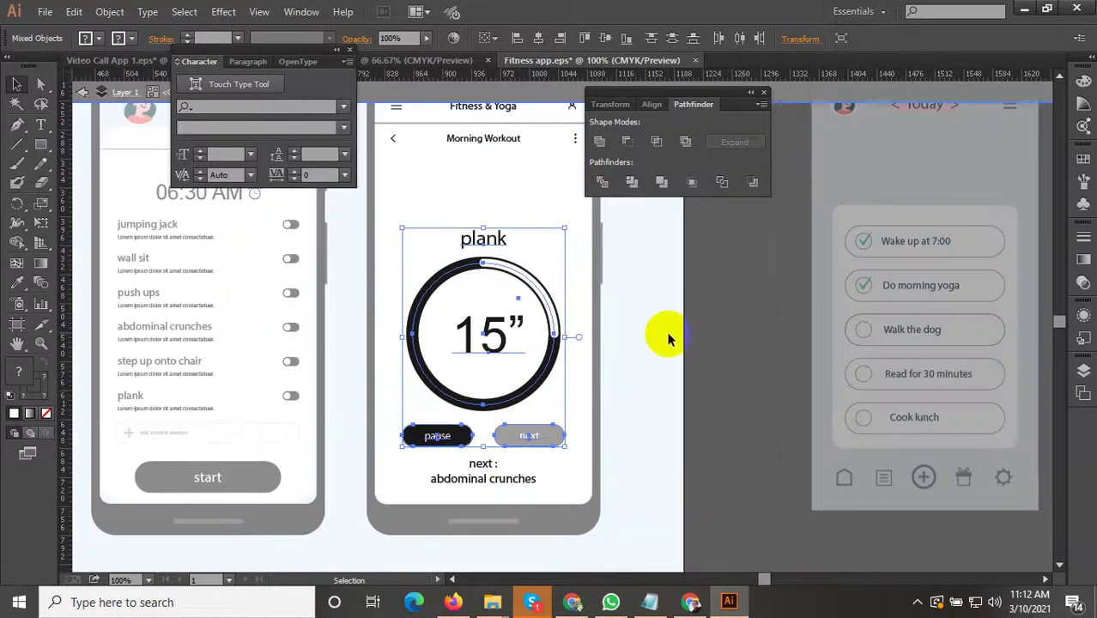
pyautogui.click(678, 294)
# Step: Enlarge the third phone's plank title to about 33 pt, keeping it centred above the timer circle
pyautogui.click(487, 240)
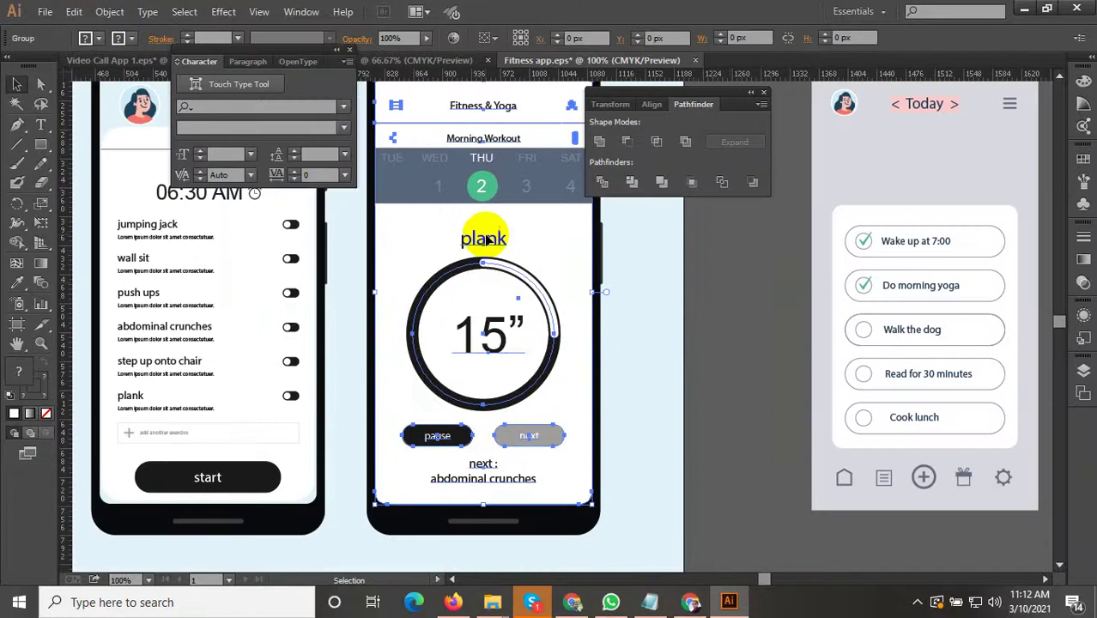
pyautogui.doubleClick(486, 237)
pyautogui.scroll(2, 486, 239)
pyautogui.click(488, 238)
pyautogui.moveTo(488, 241); pyautogui.dragTo(536, 248)
pyautogui.press('Escape')
pyautogui.scroll(-3, 449, 327)
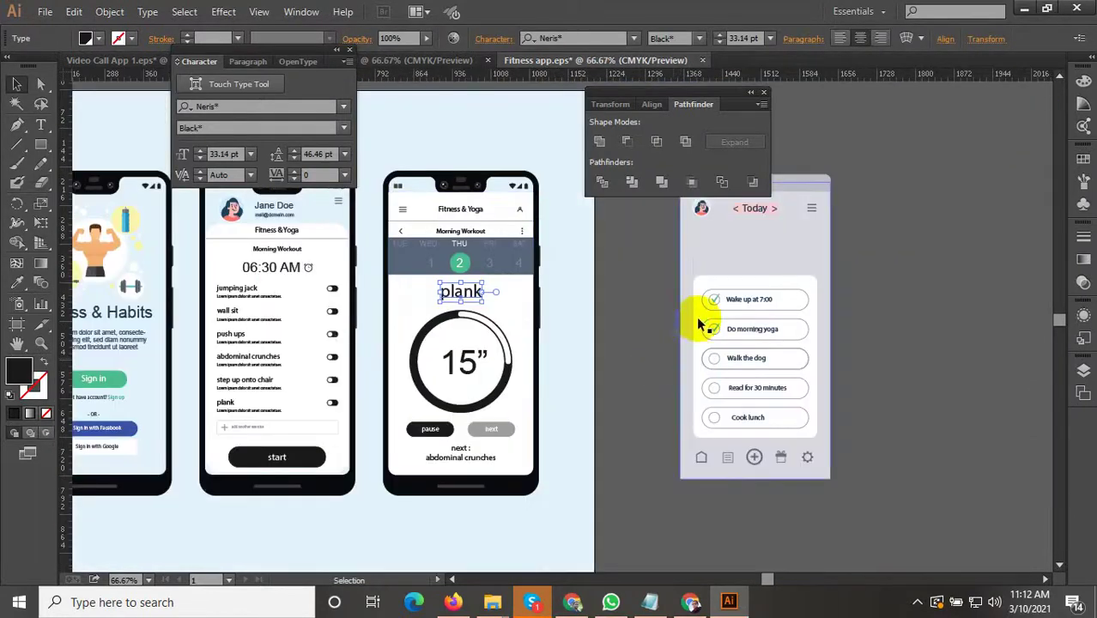
pyautogui.click(645, 323)
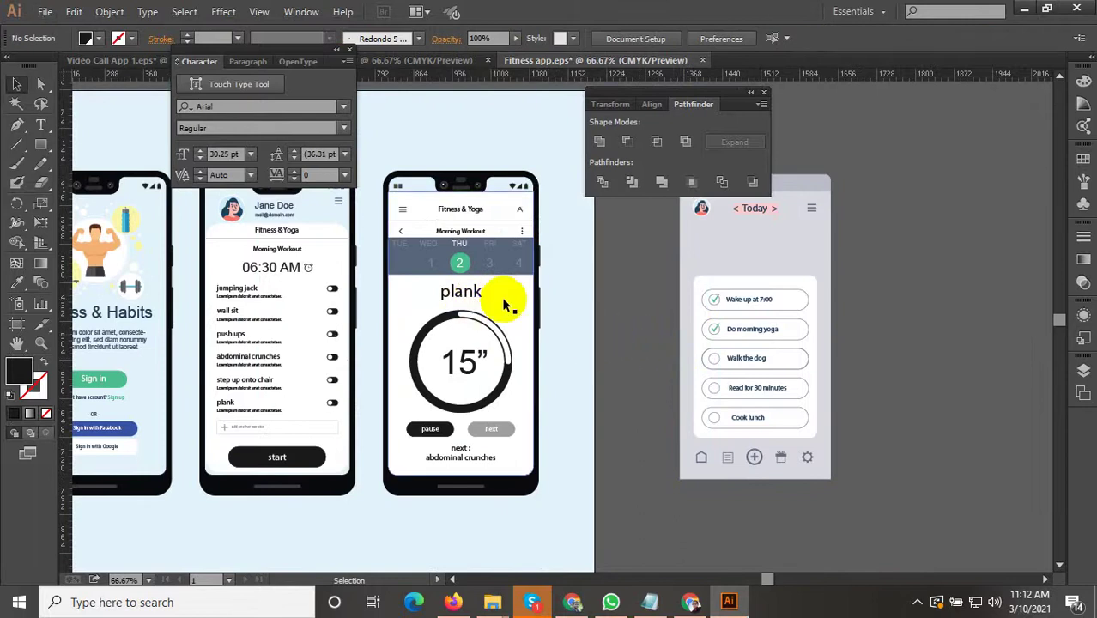
pyautogui.scroll(-1, 536, 338)
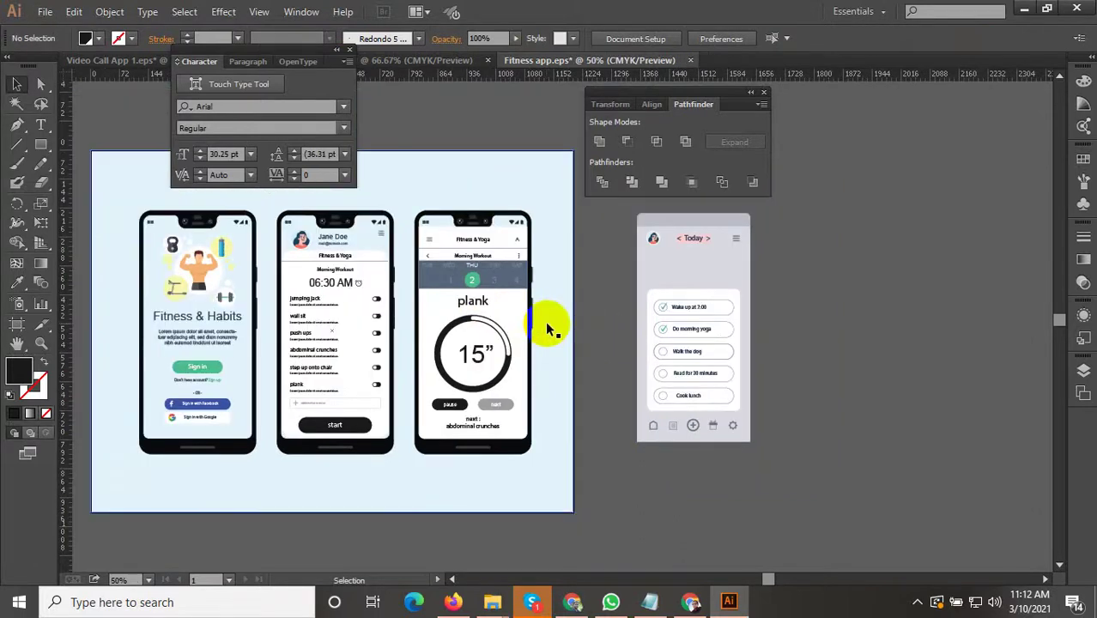
# Step: Capitalize the third phone's workout title so it reads "Plank", and leave the isolated group
pyautogui.scroll(2, 473, 299)
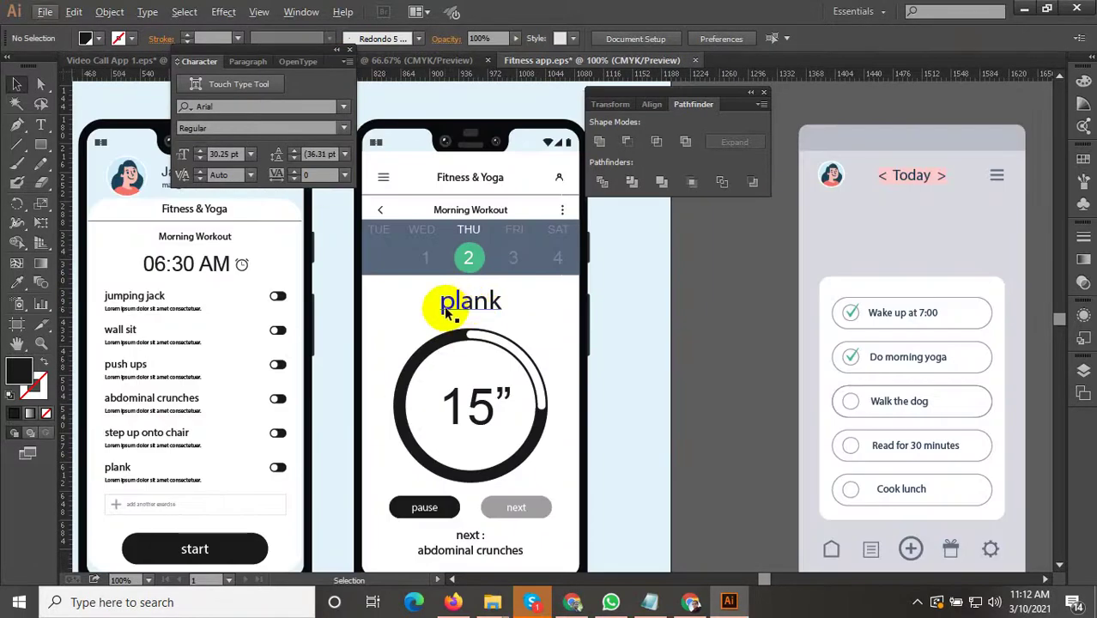
pyautogui.doubleClick(445, 313)
pyautogui.scroll(1, 444, 303)
pyautogui.doubleClick(463, 298)
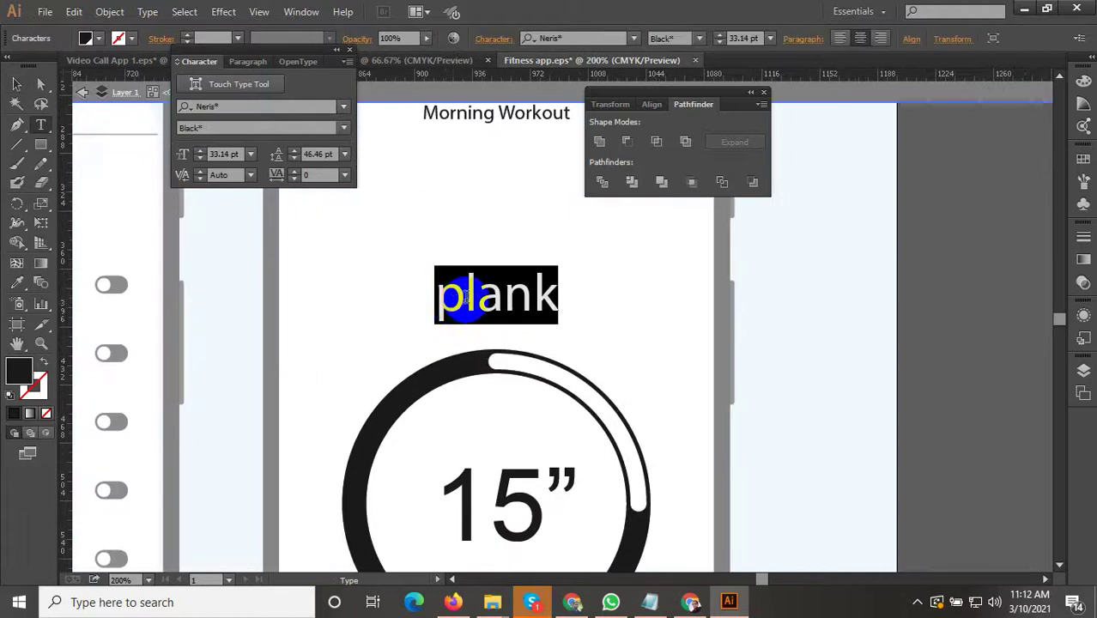
pyautogui.moveTo(464, 299); pyautogui.dragTo(440, 300)
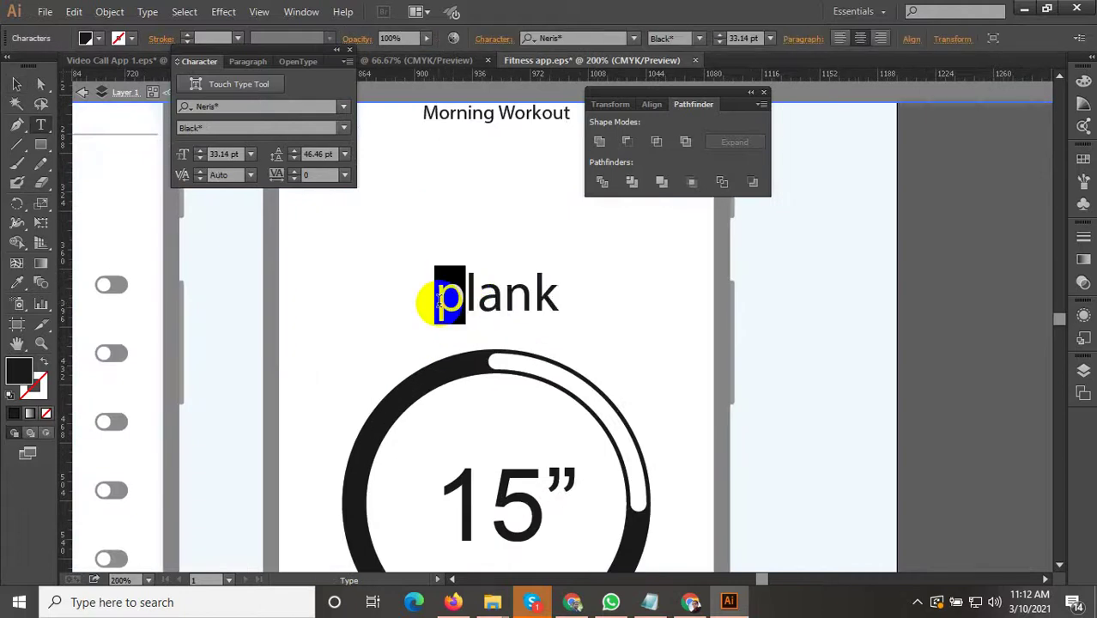
pyautogui.write('P')
pyautogui.press('Escape')
pyautogui.press('Escape')
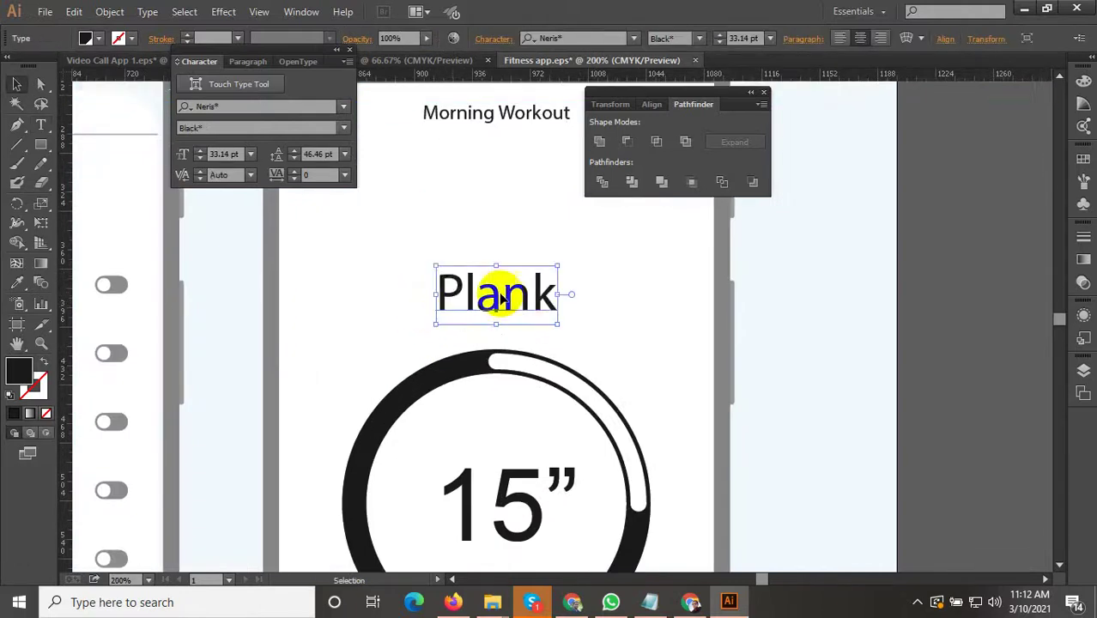
pyautogui.scroll(-3, 512, 315)
pyautogui.click(636, 323)
pyautogui.click(659, 329)
pyautogui.scroll(-1, 659, 331)
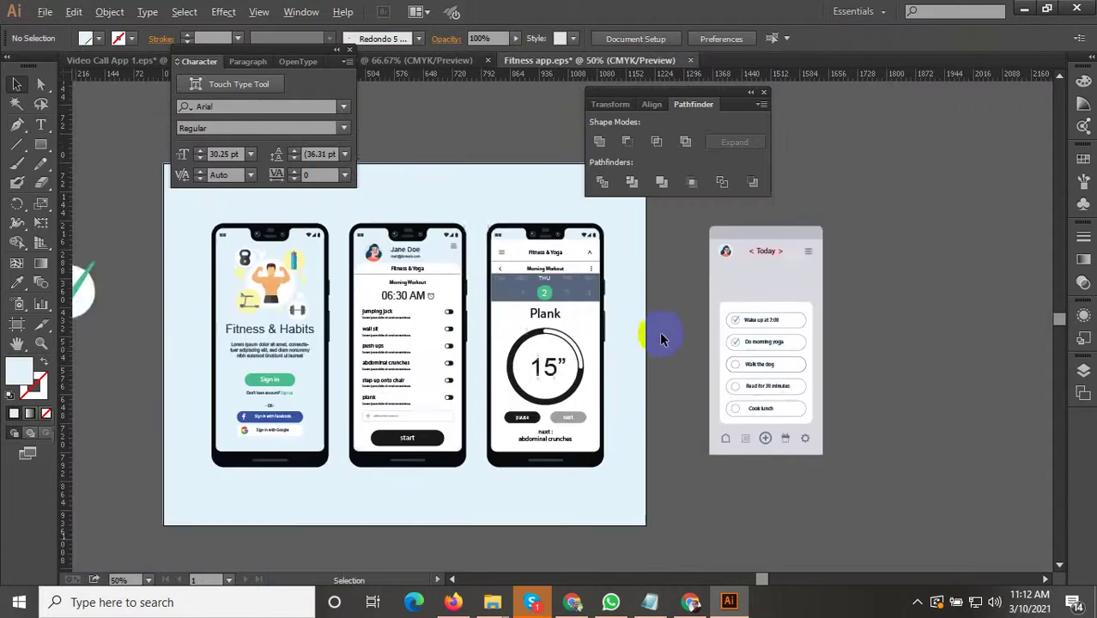
# Step: Delete the leftover "Today" habit-list screen beside the artboard, including its remaining header bar and heading
pyautogui.moveTo(667, 342); pyautogui.dragTo(644, 338)
pyautogui.moveTo(863, 463); pyautogui.dragTo(687, 251)
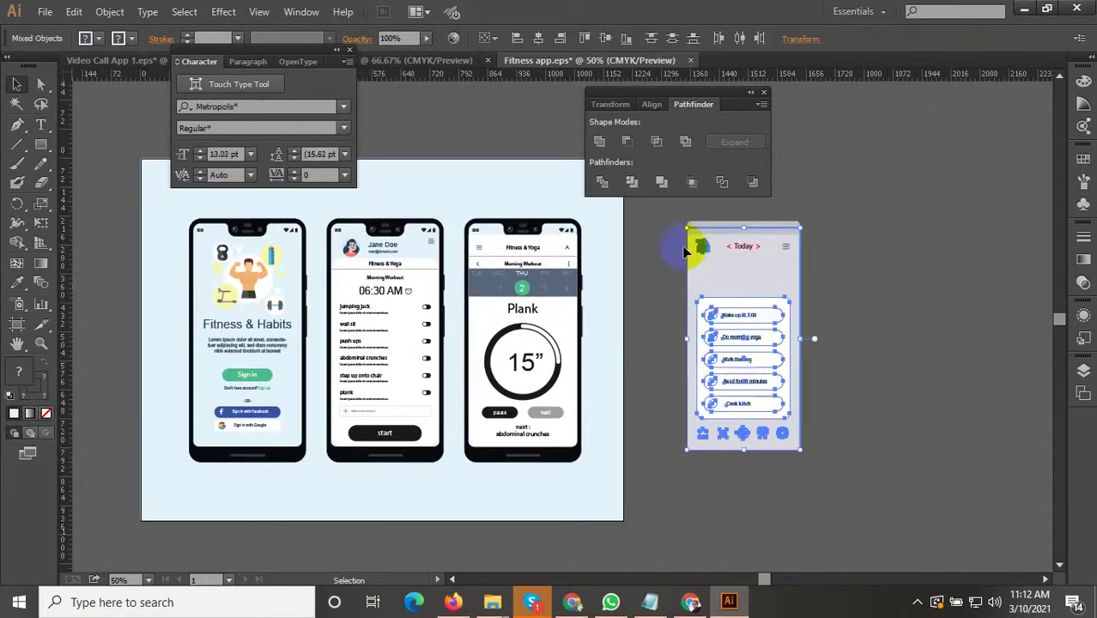
pyautogui.press('Delete')
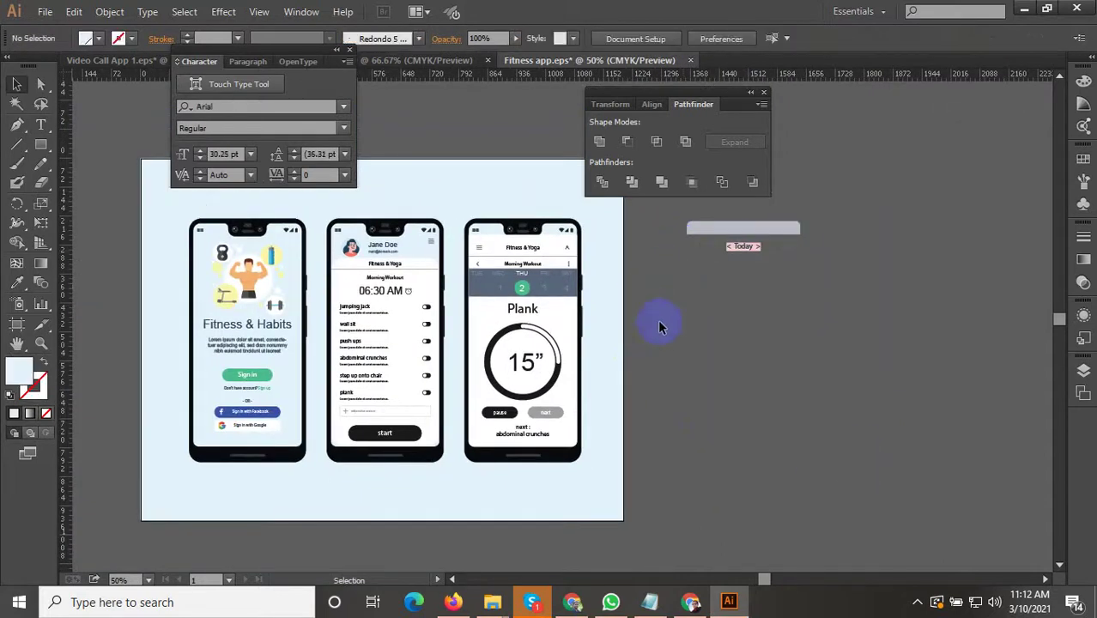
pyautogui.click(719, 230)
pyautogui.press('Delete')
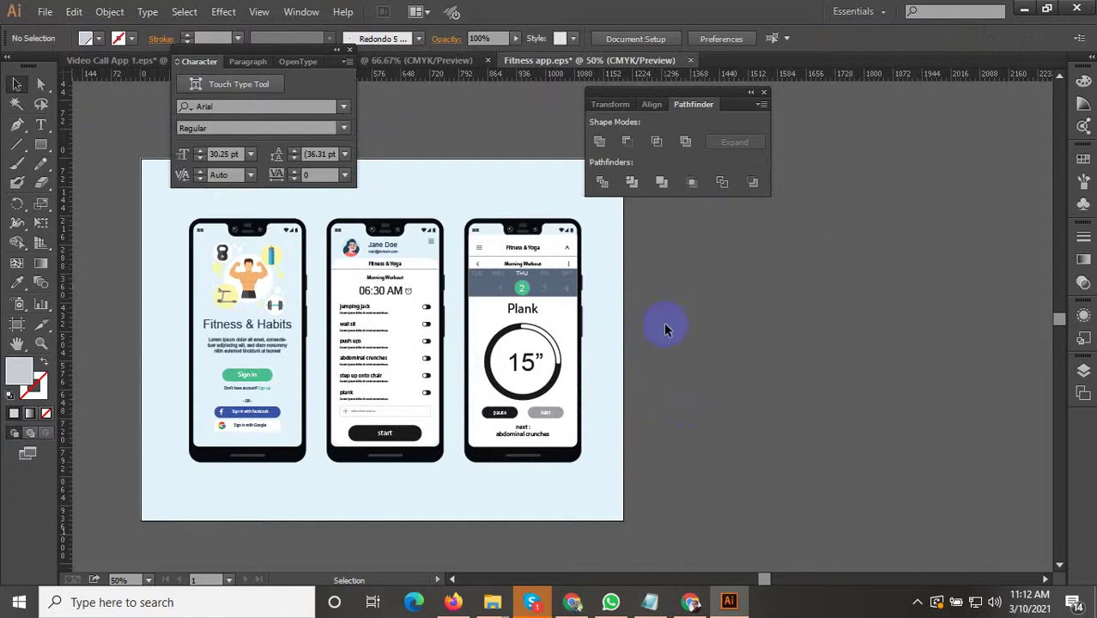
# Step: Select all three phones together and move them to the right on the artboard
pyautogui.scroll(-3, 639, 344)
pyautogui.scroll(1, 569, 442)
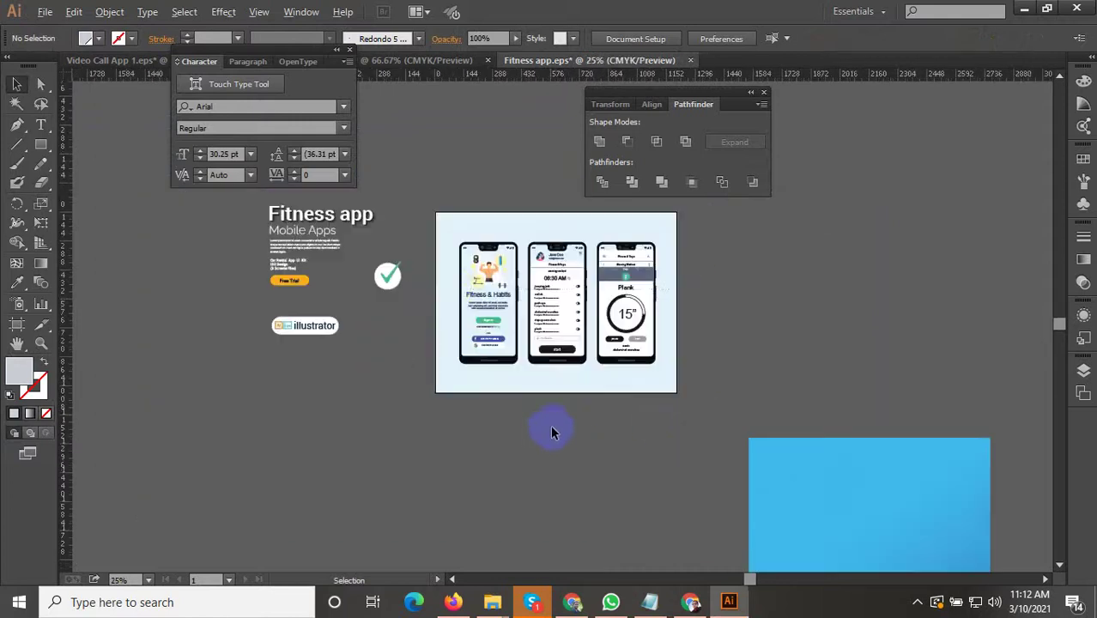
pyautogui.moveTo(438, 236); pyautogui.dragTo(437, 235)
pyautogui.keyDown('shift'); pyautogui.click(470, 236); pyautogui.keyUp('shift')
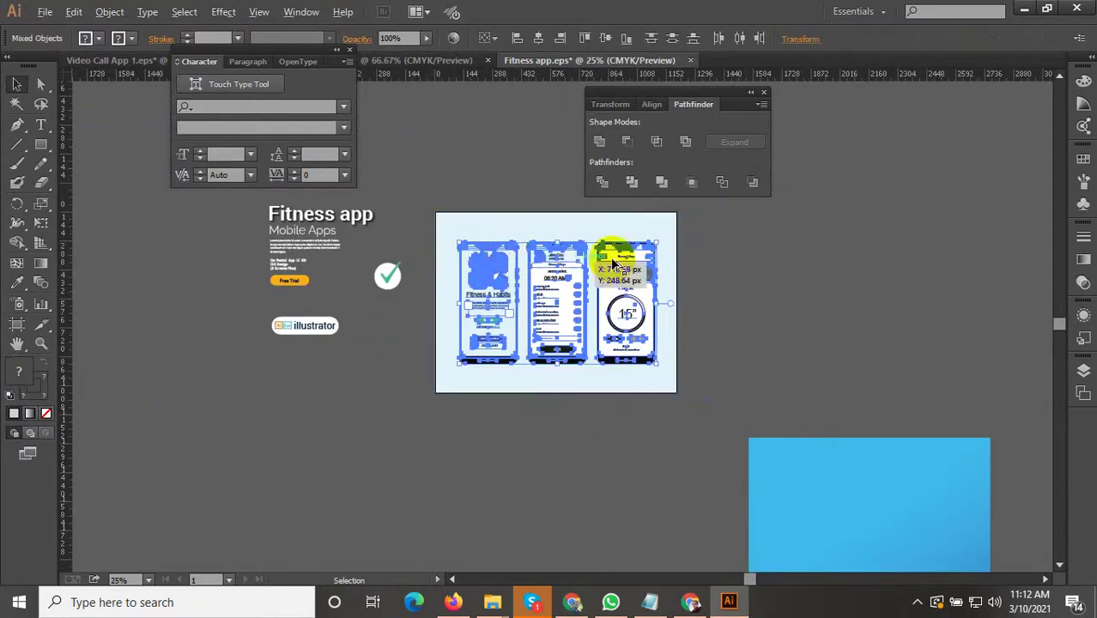
pyautogui.scroll(2, 634, 263)
pyautogui.moveTo(651, 289); pyautogui.dragTo(572, 316)
pyautogui.scroll(-2, 702, 329)
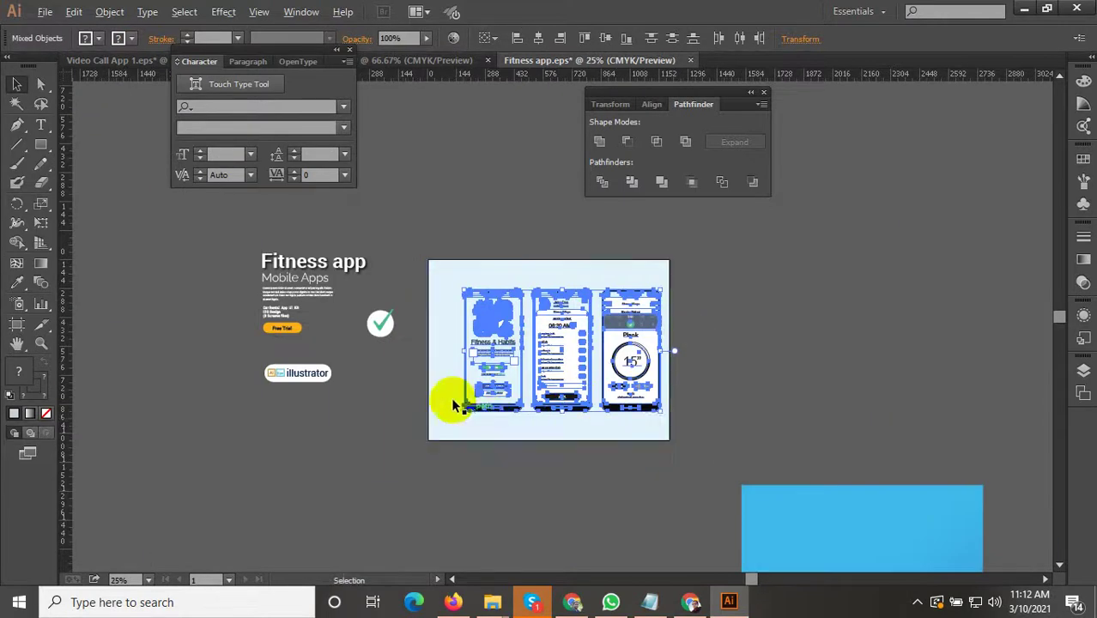
pyautogui.click(399, 359)
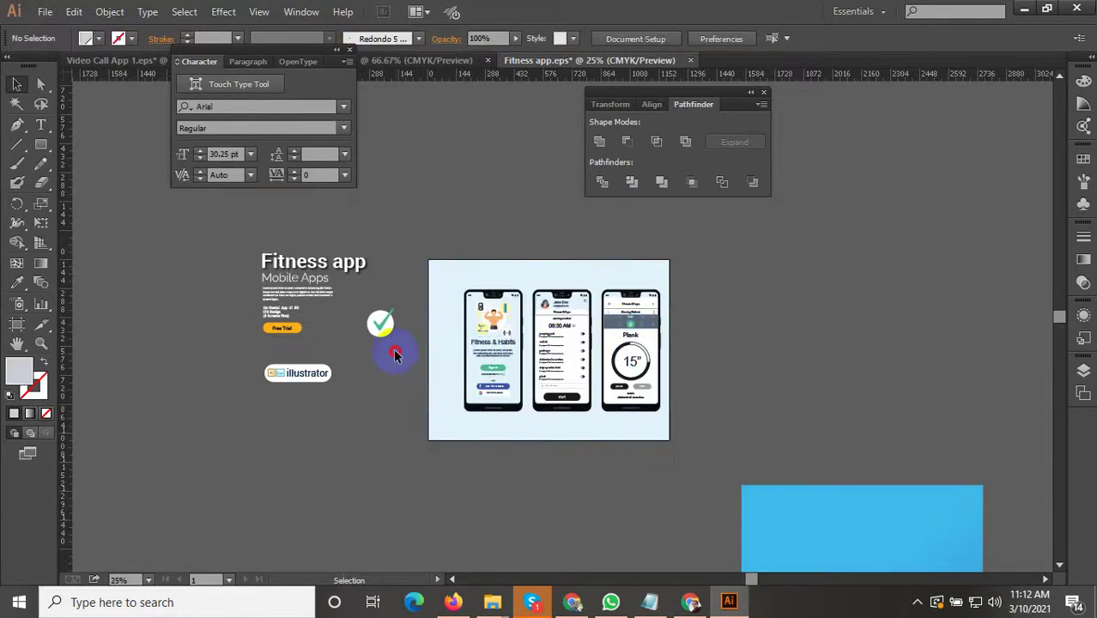
# Step: Cut the "Fitness app" title text, Free Trial button, check-mark badge and Illustrator badge from beside the artboard
pyautogui.click(380, 324)
pyautogui.scroll(1, 378, 323)
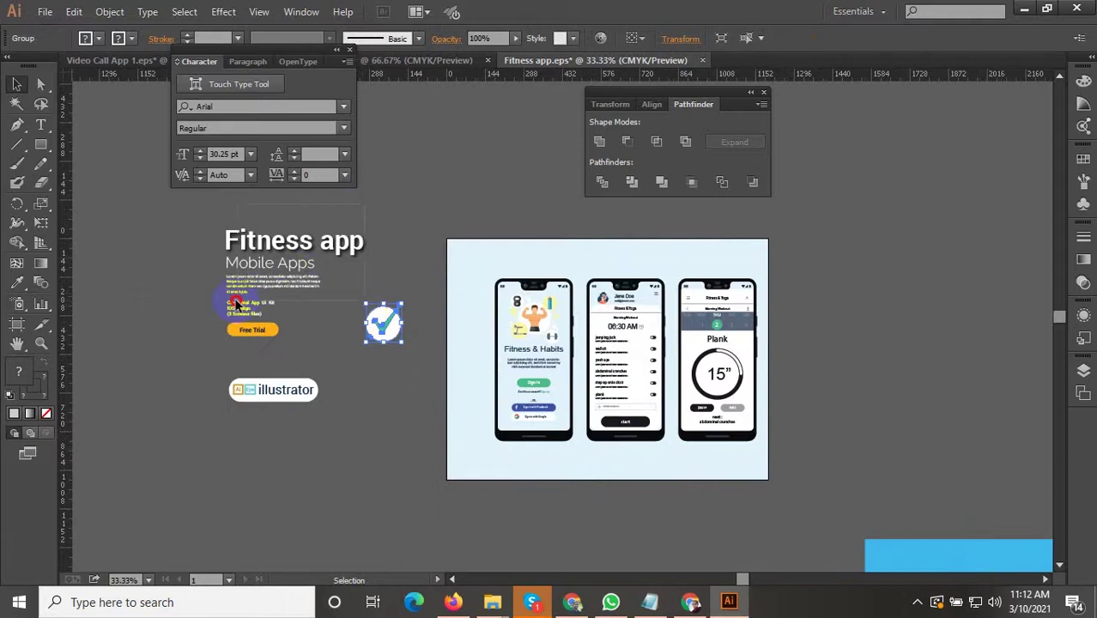
pyautogui.click(237, 304)
pyautogui.click(288, 210)
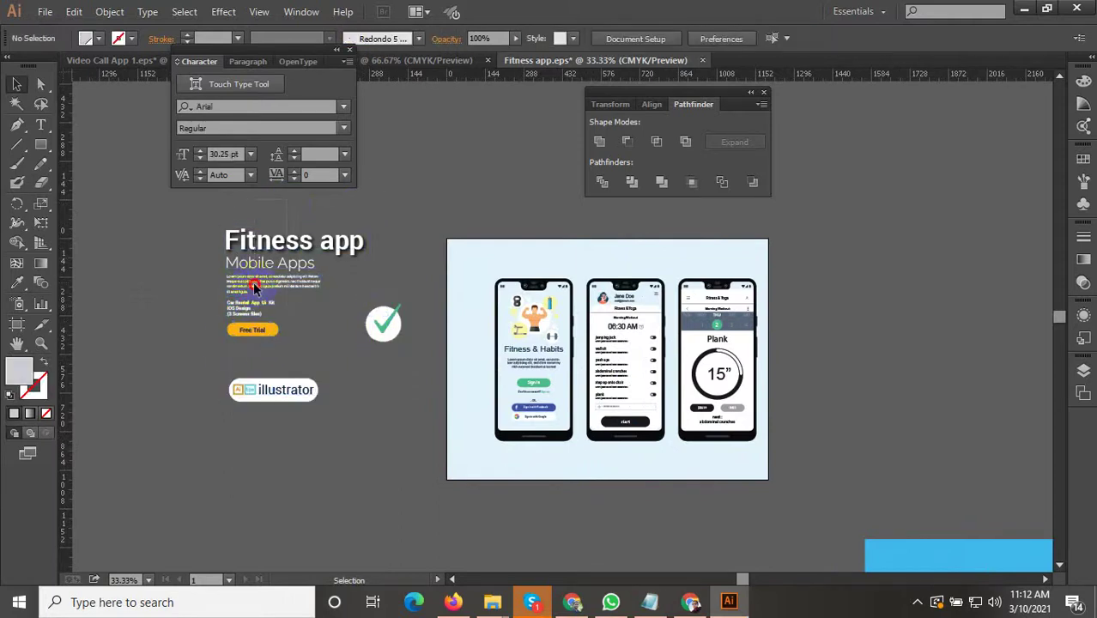
pyautogui.moveTo(254, 289); pyautogui.dragTo(221, 360)
pyautogui.click(308, 457)
pyautogui.scroll(-3, 324, 421)
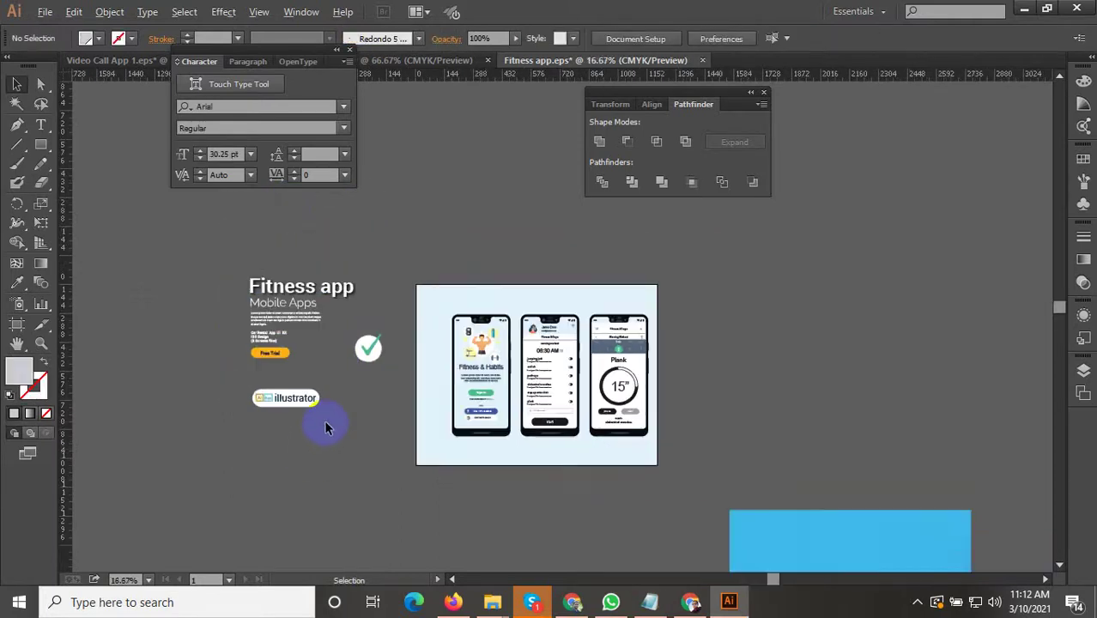
pyautogui.moveTo(367, 421); pyautogui.dragTo(219, 276)
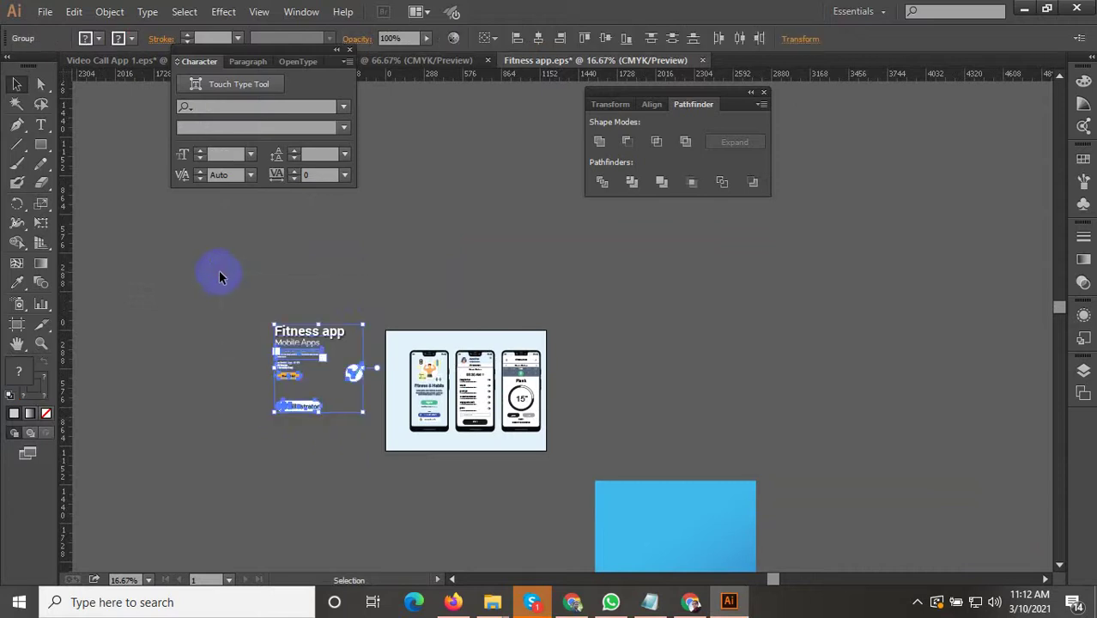
pyautogui.press('Delete')
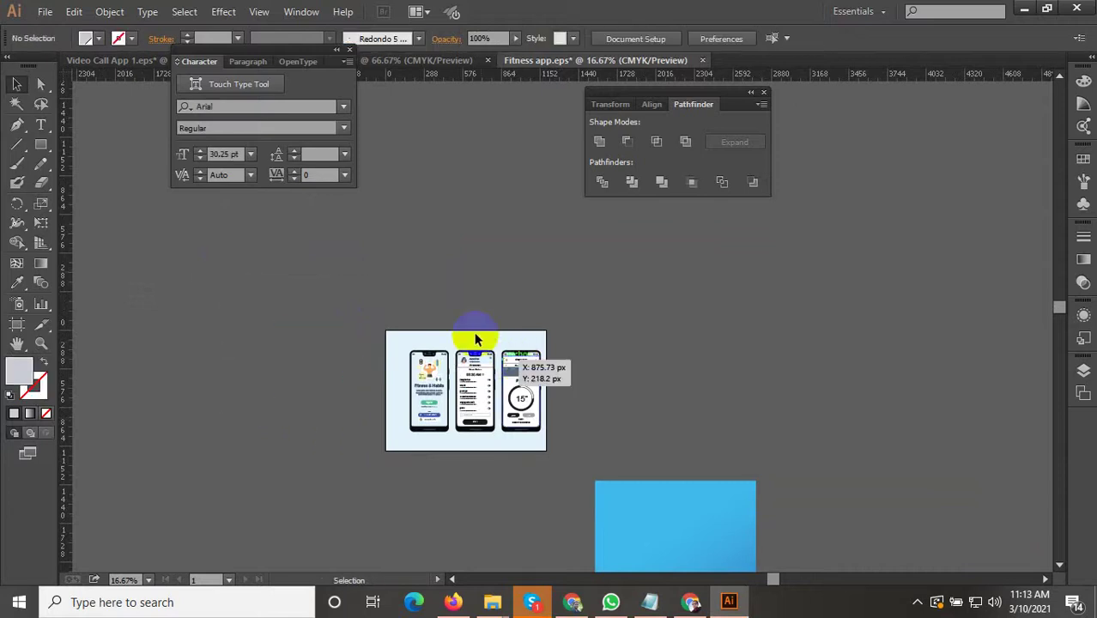
# Step: Paste the cut title and badges into Fitness App.ai, scaled to about half size in the empty space beside the reference screens
pyautogui.click(391, 62)
pyautogui.moveTo(676, 388); pyautogui.dragTo(416, 354)
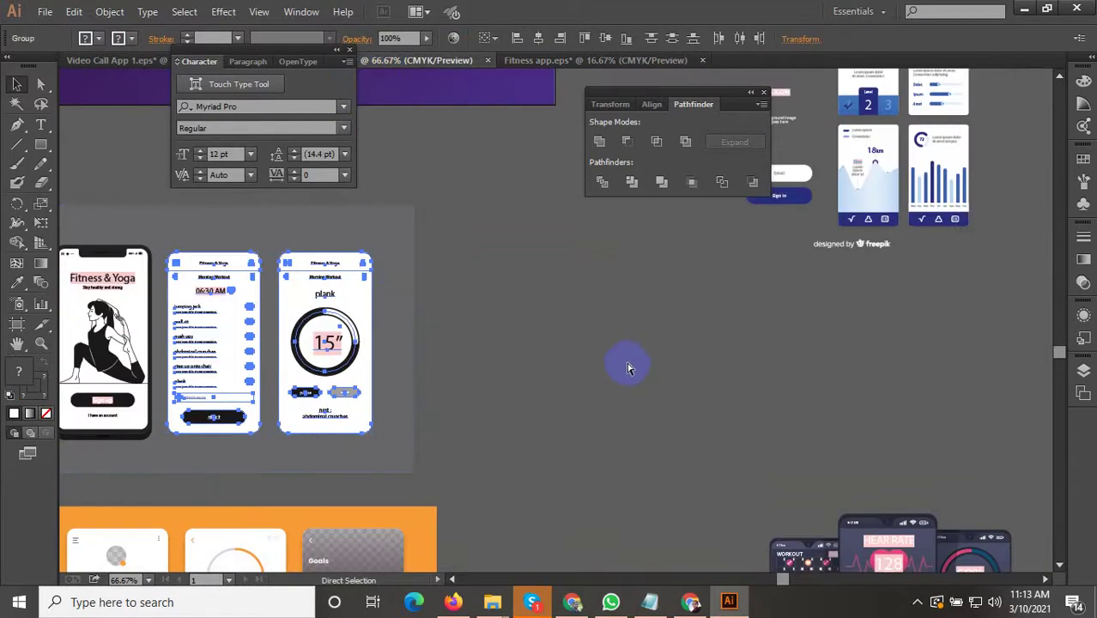
pyautogui.hotkey('ctrl', 'v')
pyautogui.scroll(-2, 599, 367)
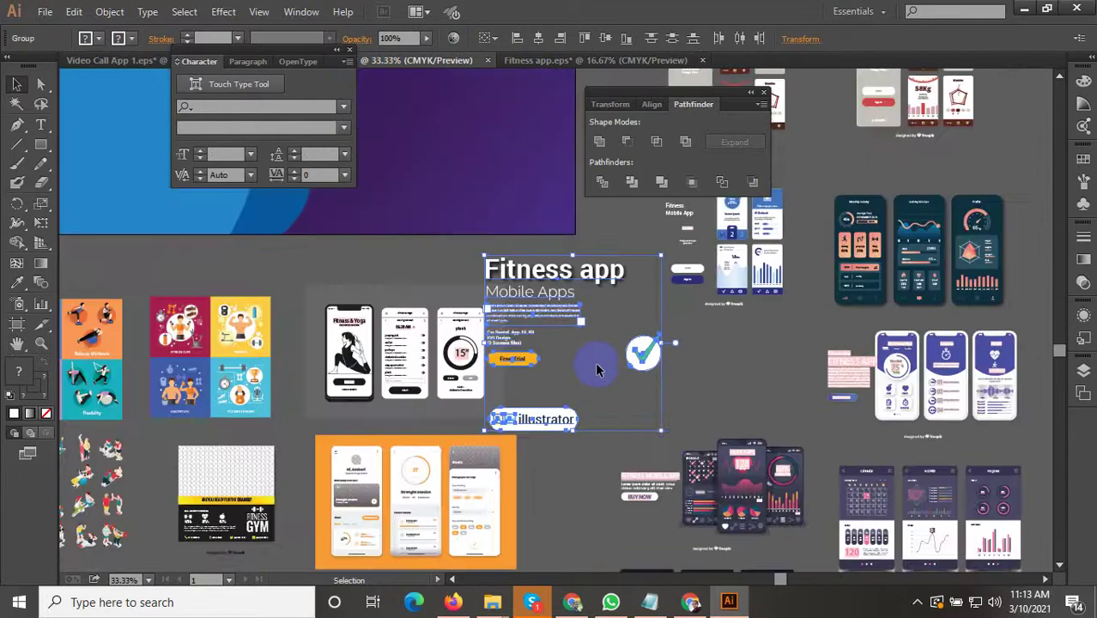
pyautogui.moveTo(662, 434); pyautogui.dragTo(624, 423)
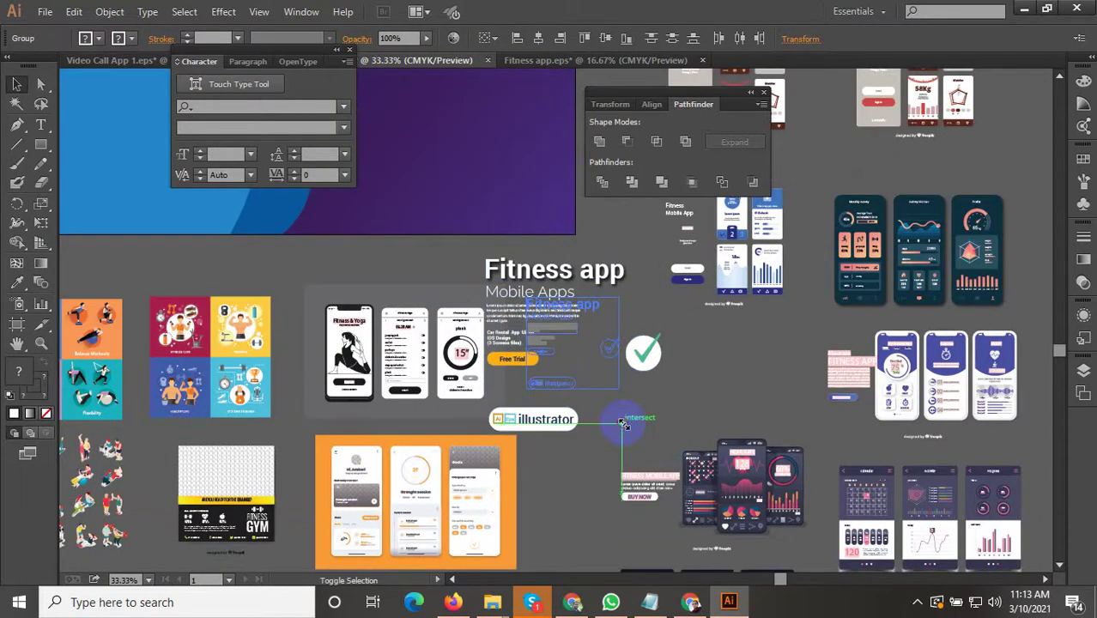
pyautogui.moveTo(572, 344); pyautogui.dragTo(605, 364)
pyautogui.click(683, 372)
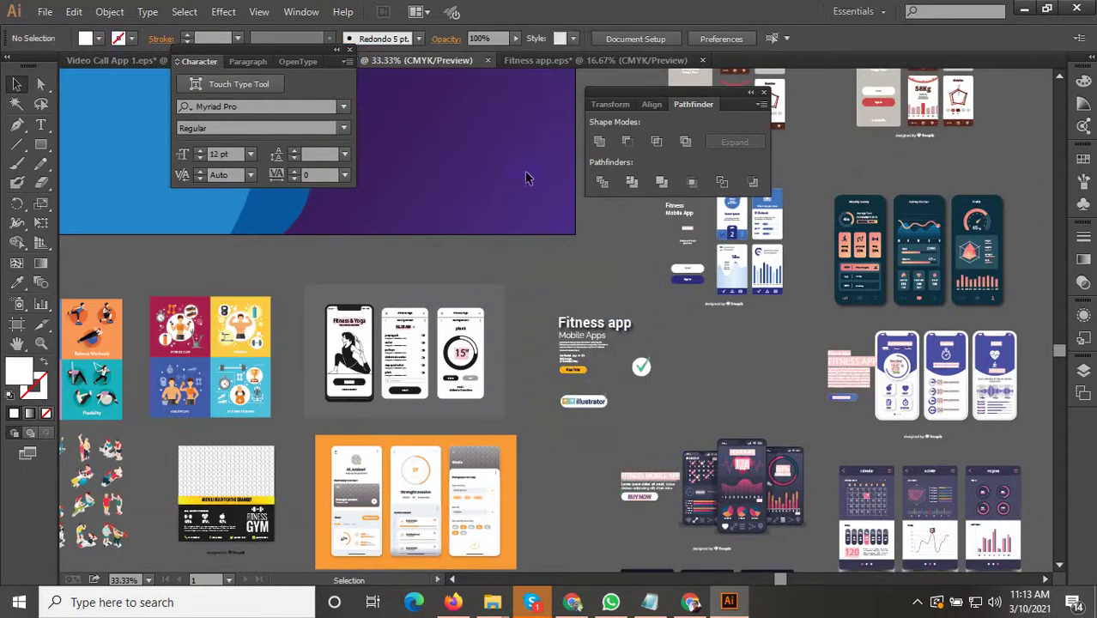
# Step: Return to Fitness app.eps and delete the blue gradient rectangle lying outside the artboard
pyautogui.click(551, 61)
pyautogui.click(550, 61)
pyautogui.scroll(1, 490, 443)
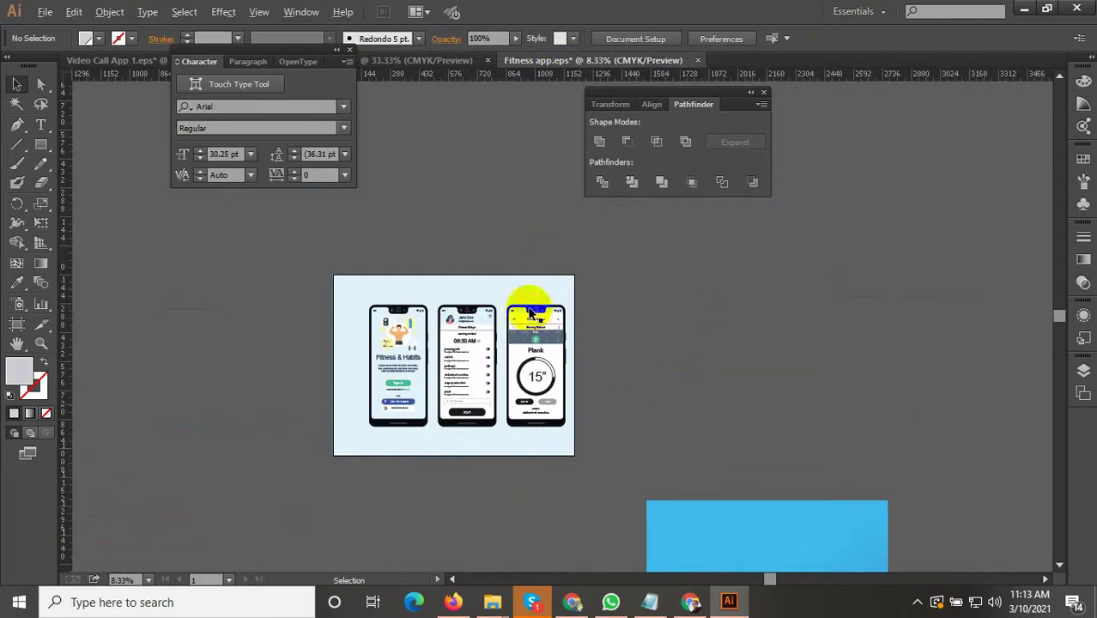
pyautogui.scroll(-3, 555, 324)
pyautogui.moveTo(675, 394); pyautogui.dragTo(614, 465)
pyautogui.press('Delete')
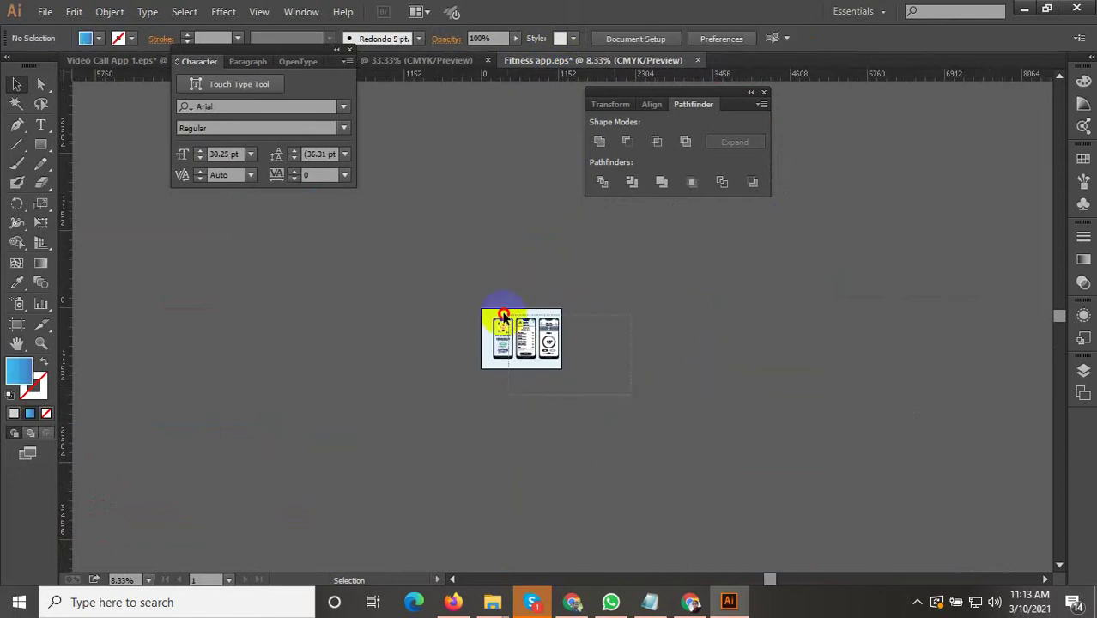
# Step: Select all three phones and move them up and to the left on the artboard
pyautogui.click(503, 316)
pyautogui.scroll(3, 494, 313)
pyautogui.moveTo(515, 347); pyautogui.dragTo(498, 335)
pyautogui.moveTo(671, 423); pyautogui.dragTo(687, 445)
pyautogui.scroll(2, 505, 314)
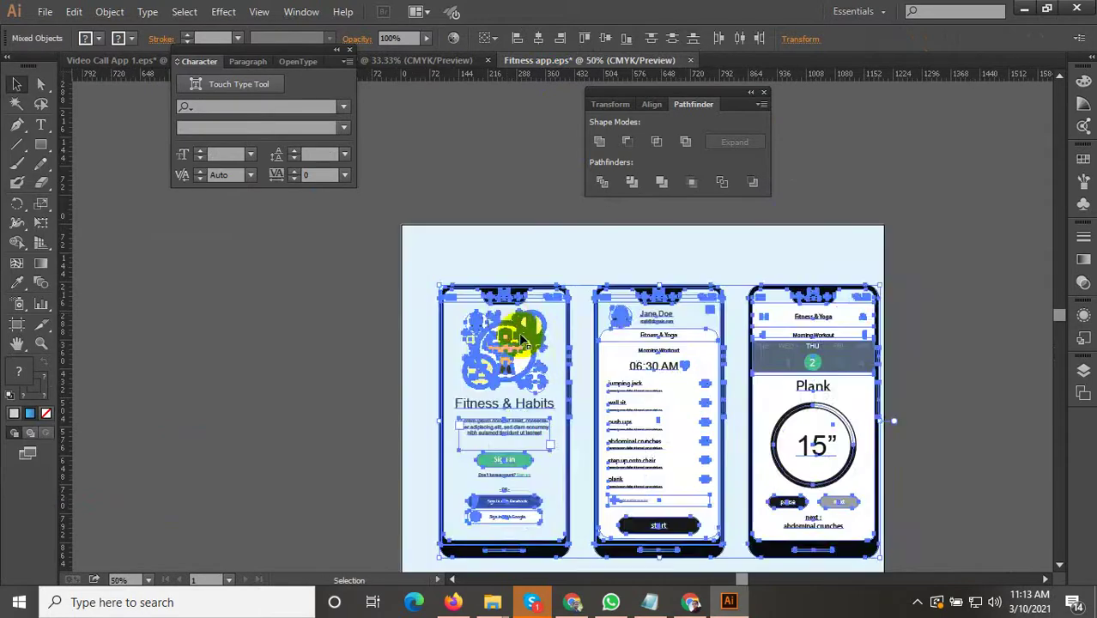
pyautogui.moveTo(524, 344); pyautogui.dragTo(512, 328)
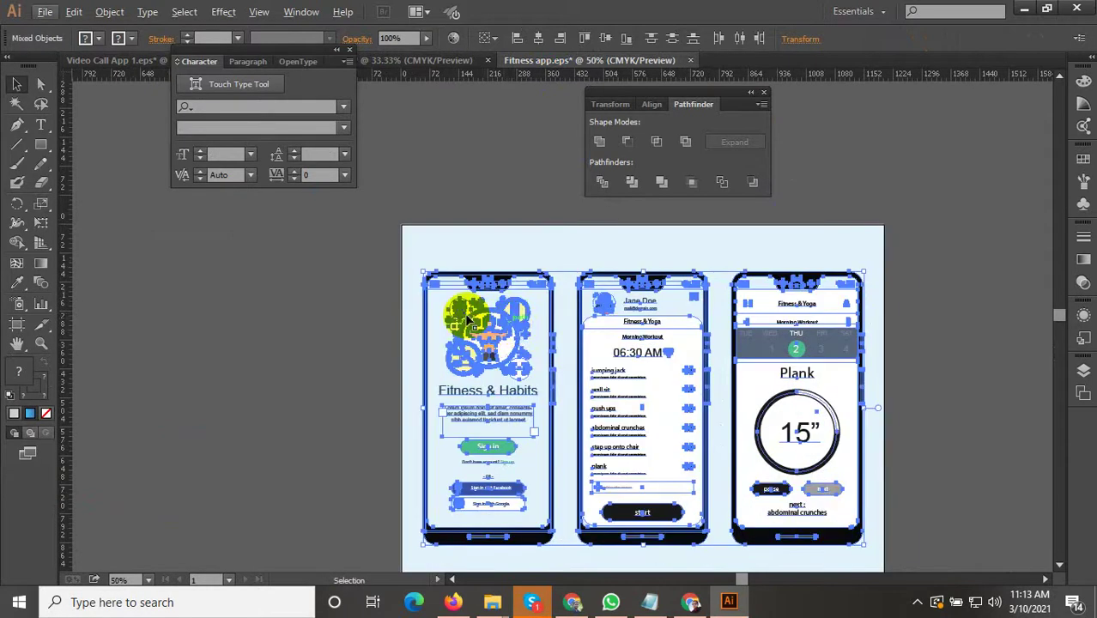
# Step: Enlarge the three phones slightly in proportion and shift them about 8 px left to even out the side margins
pyautogui.moveTo(388, 308); pyautogui.dragTo(333, 240)
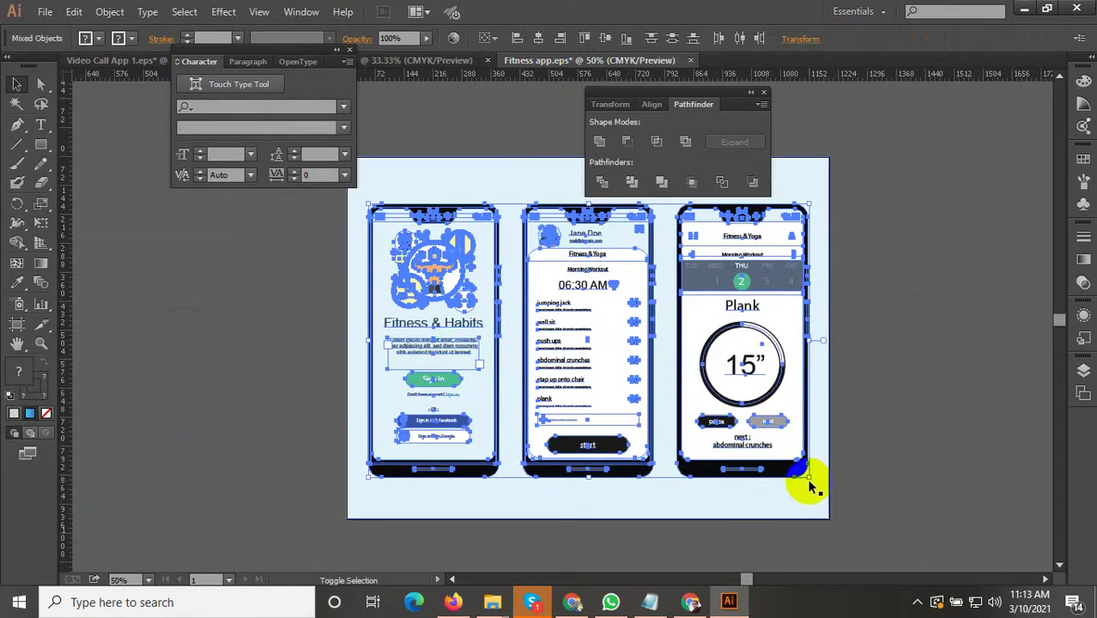
pyautogui.moveTo(810, 480); pyautogui.dragTo(822, 485)
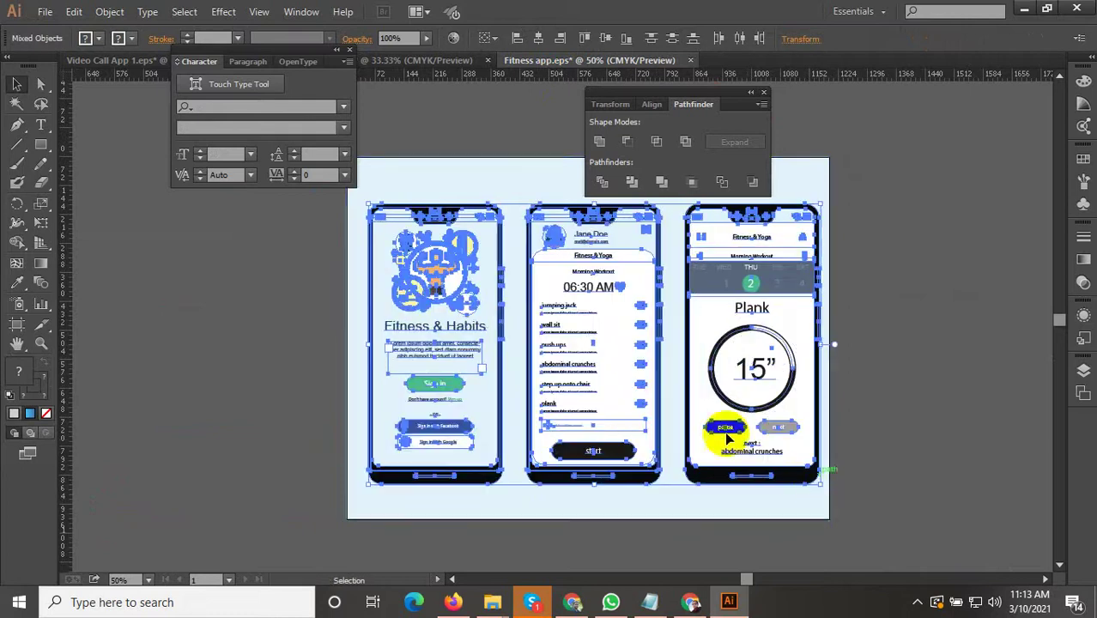
pyautogui.click(397, 247)
pyautogui.scroll(2, 384, 236)
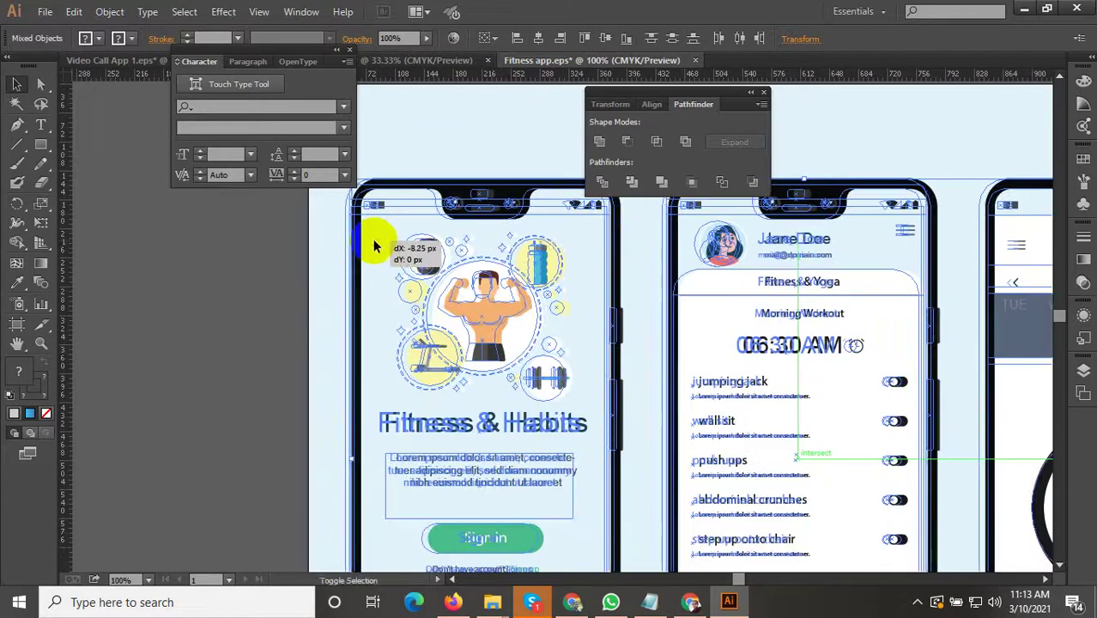
pyautogui.scroll(-3, 376, 247)
pyautogui.click(268, 297)
pyautogui.scroll(1, 345, 246)
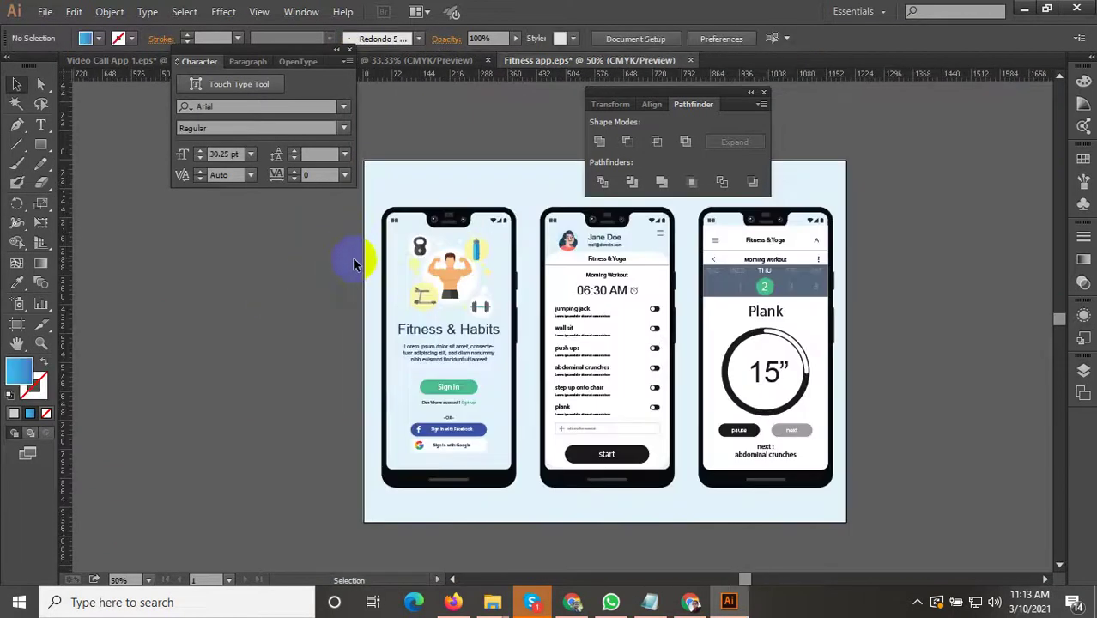
# Step: Reset the Essentials workspace to clear the floating Character and Pathfinder panels
pyautogui.scroll(-1, 448, 333)
pyautogui.click(854, 12)
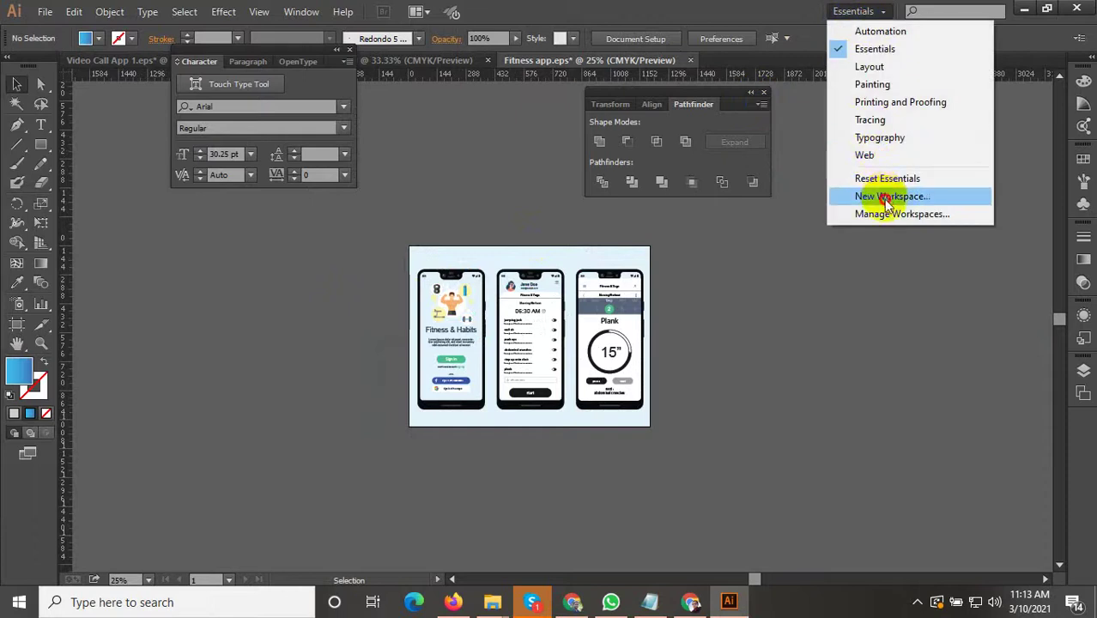
pyautogui.click(884, 199)
pyautogui.click(672, 322)
pyautogui.click(855, 11)
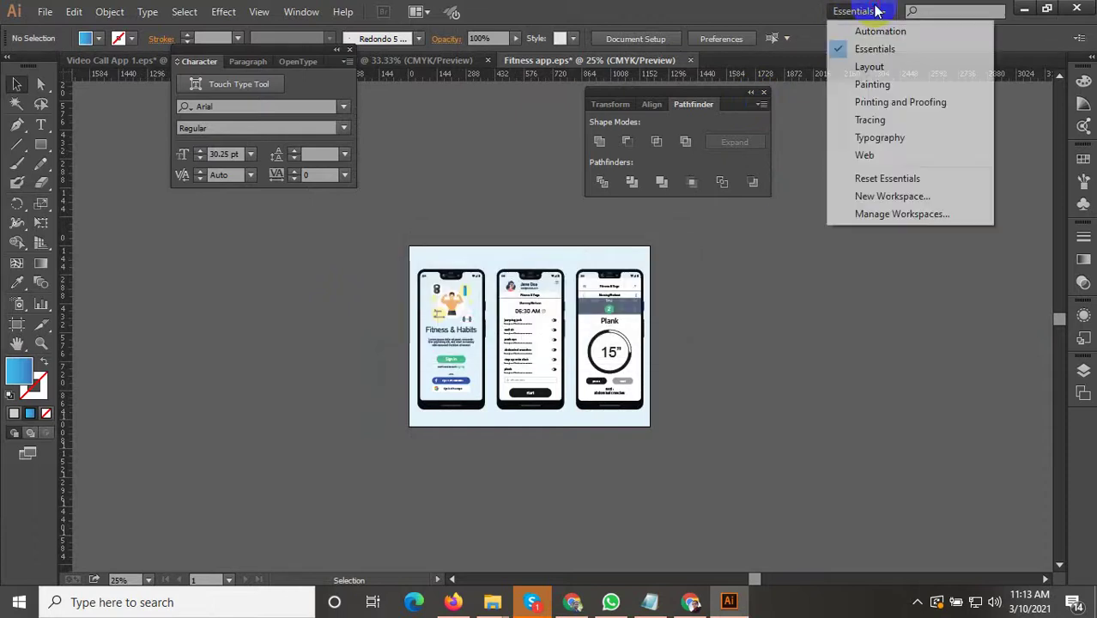
pyautogui.click(884, 179)
pyautogui.scroll(3, 549, 304)
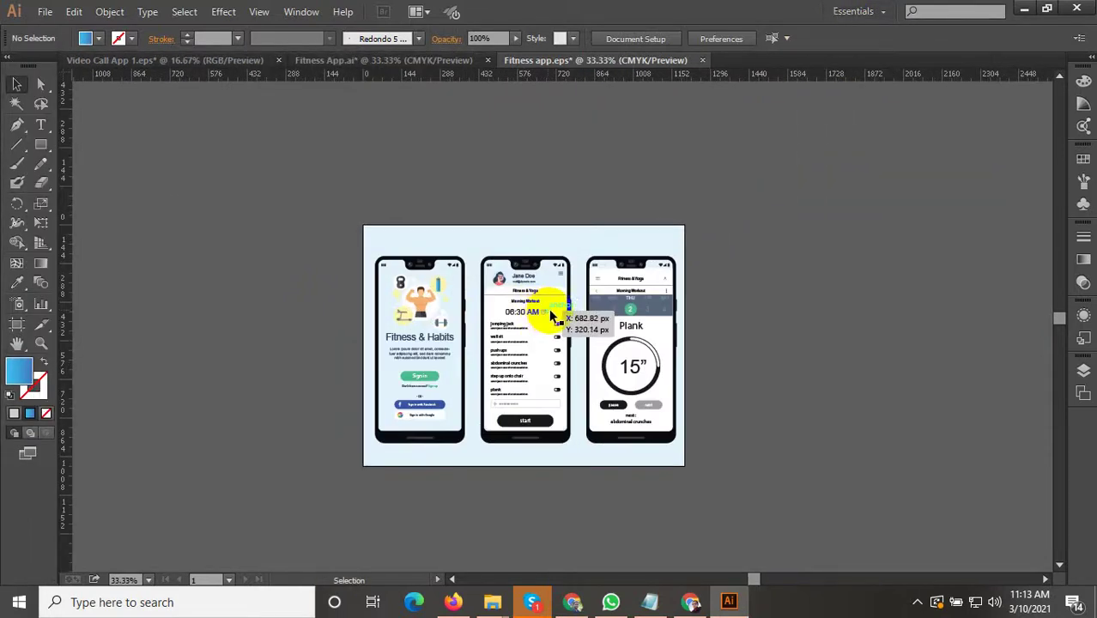
# Step: Switch to Fitness App.ai and copy the yoga woman artwork group from inside the Fitness & Yoga phone
pyautogui.scroll(-1, 472, 248)
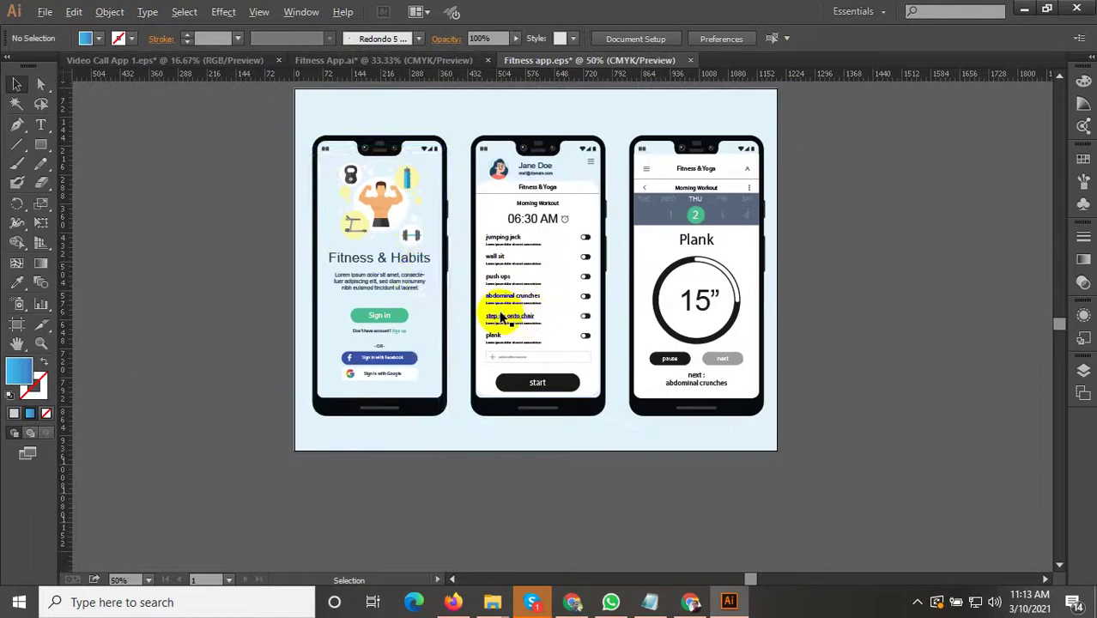
pyautogui.scroll(1, 391, 208)
pyautogui.moveTo(393, 225); pyautogui.dragTo(474, 329)
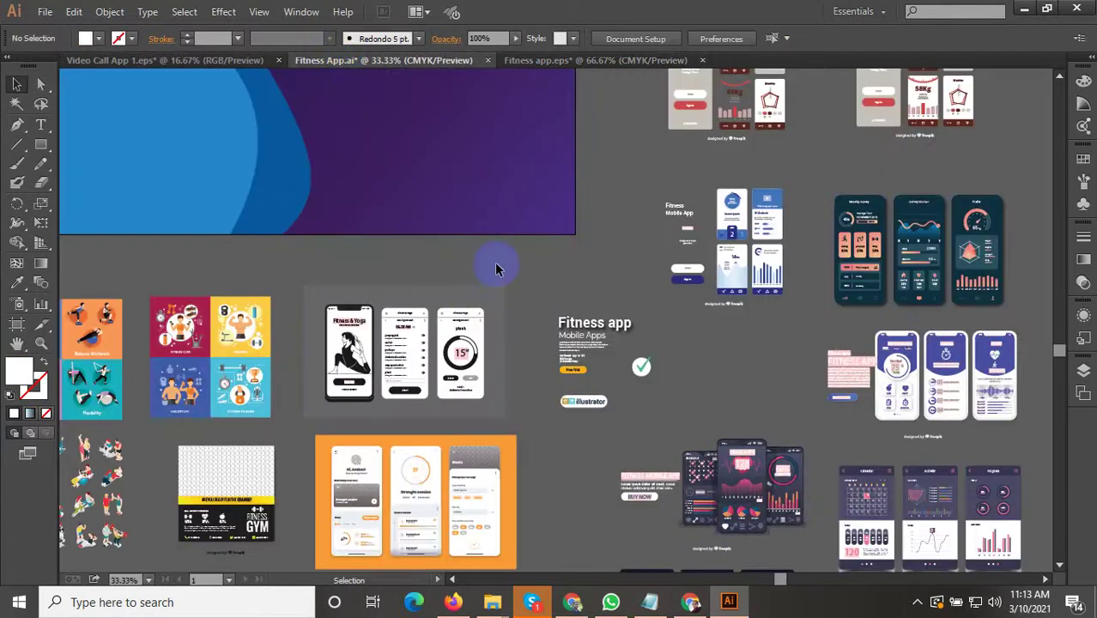
pyautogui.scroll(3, 306, 378)
pyautogui.doubleClick(424, 300)
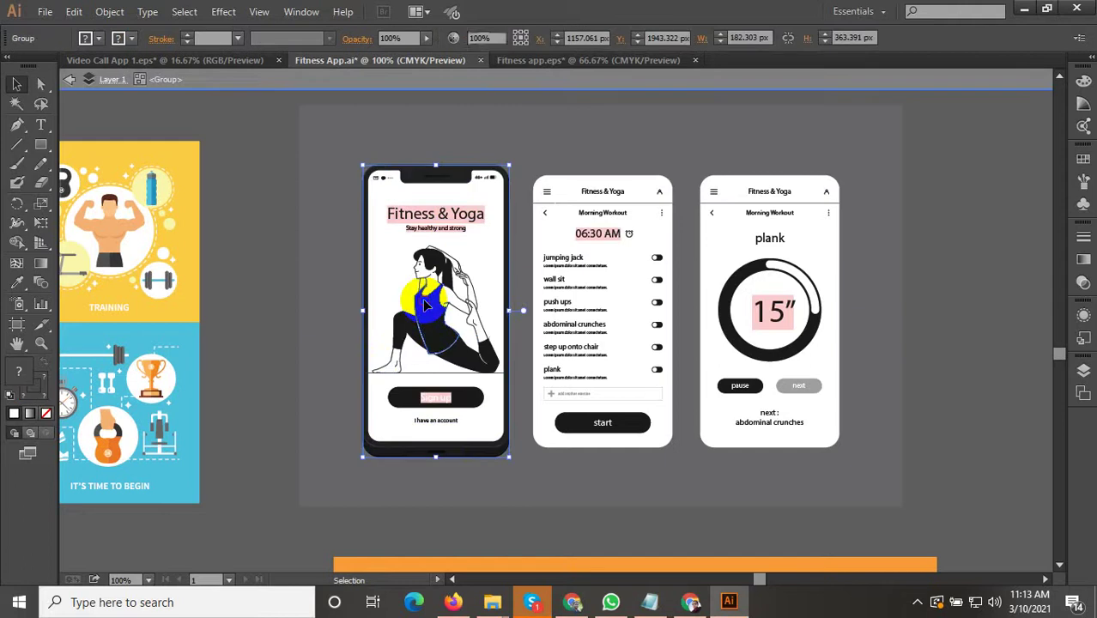
pyautogui.doubleClick(427, 305)
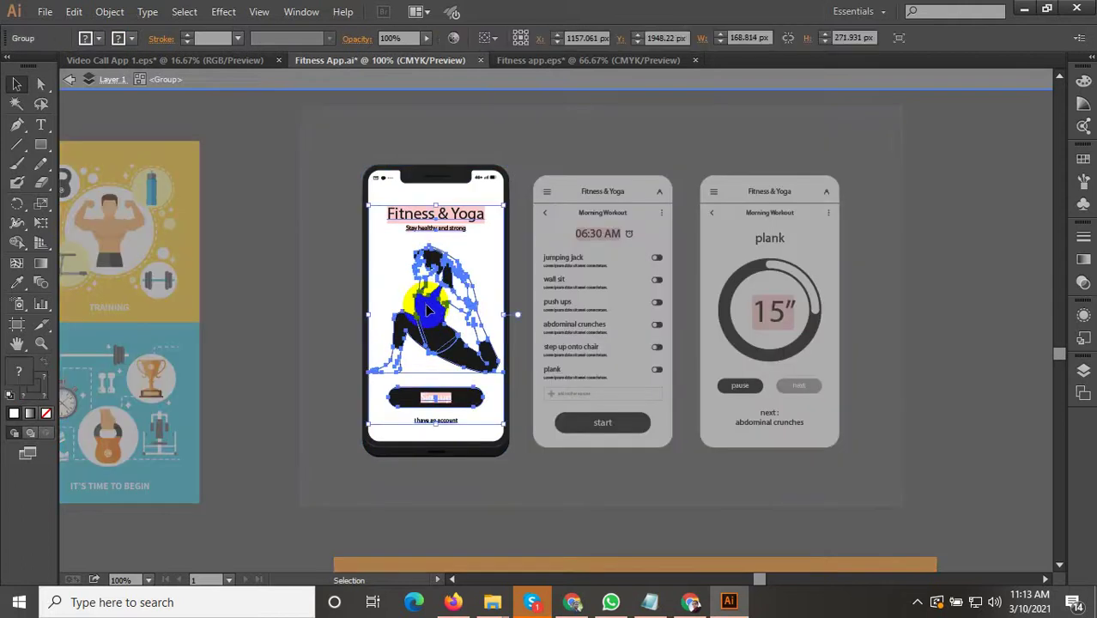
# Step: Return to Fitness app.eps and delete the muscular man from the first phone's illustration
pyautogui.click(537, 61)
pyautogui.scroll(2, 371, 213)
pyautogui.doubleClick(397, 212)
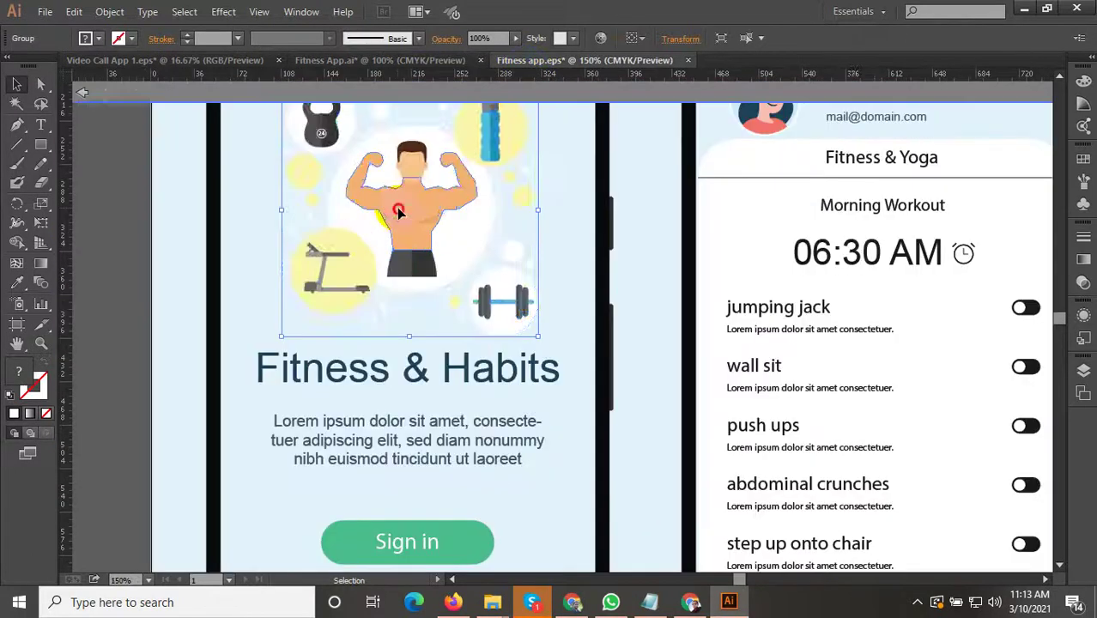
pyautogui.scroll(2, 406, 193)
pyautogui.click(422, 305)
pyautogui.scroll(-1, 425, 308)
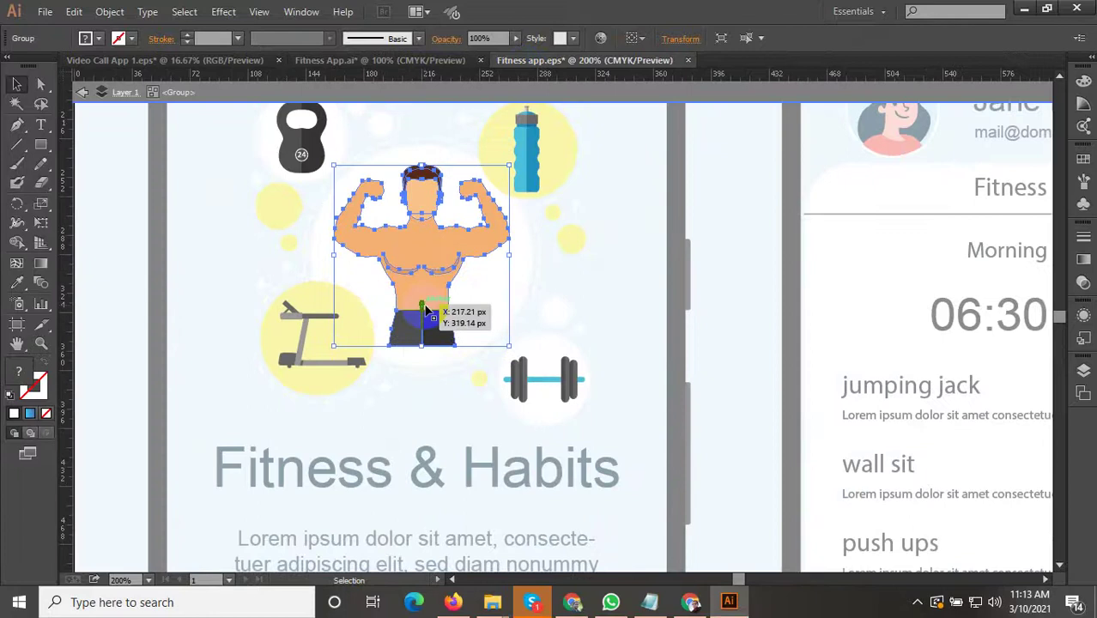
pyautogui.press('Delete')
# Step: Paste the yoga artwork over the illustration's white circle and delete its heading, tagline, Sign up button and account text
pyautogui.hotkey('ctrl', 'v')
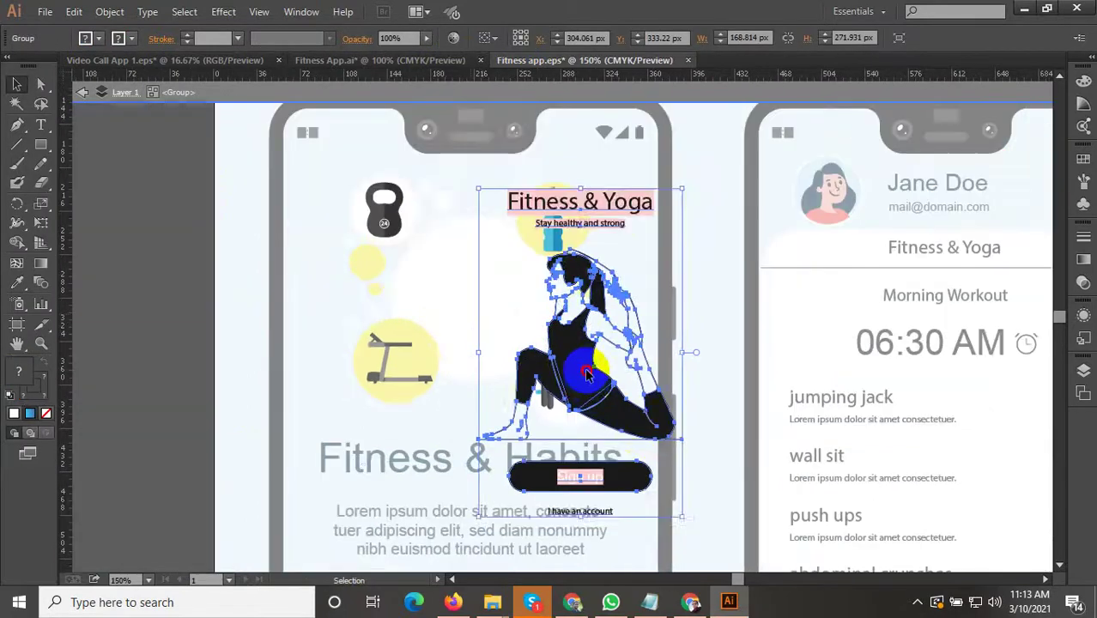
pyautogui.moveTo(588, 373); pyautogui.dragTo(472, 318)
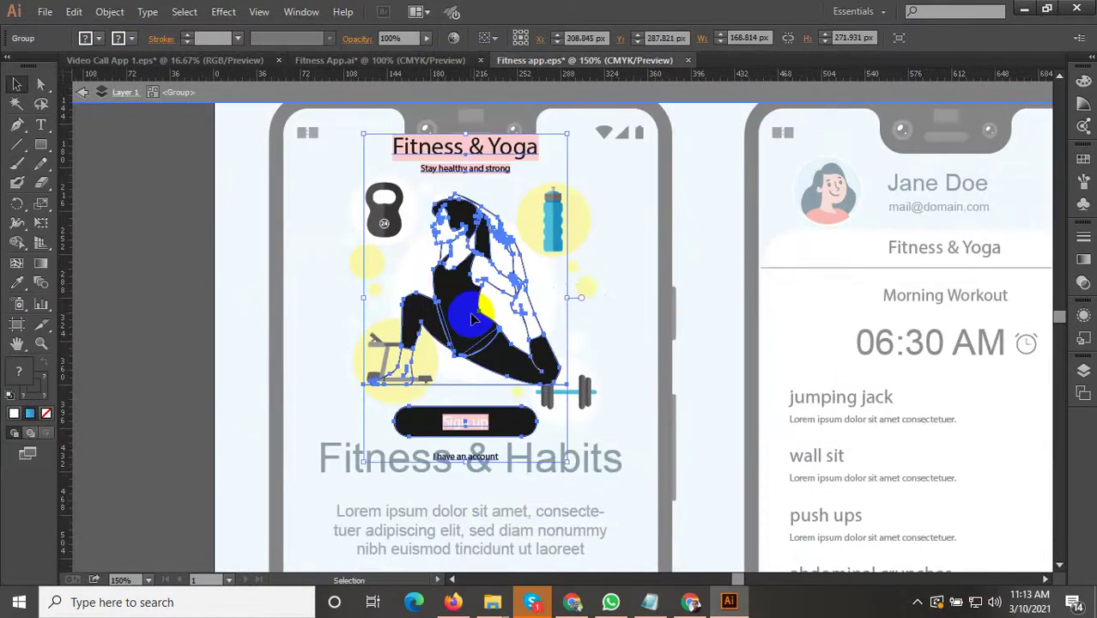
pyautogui.doubleClick(471, 319)
pyautogui.click(491, 171)
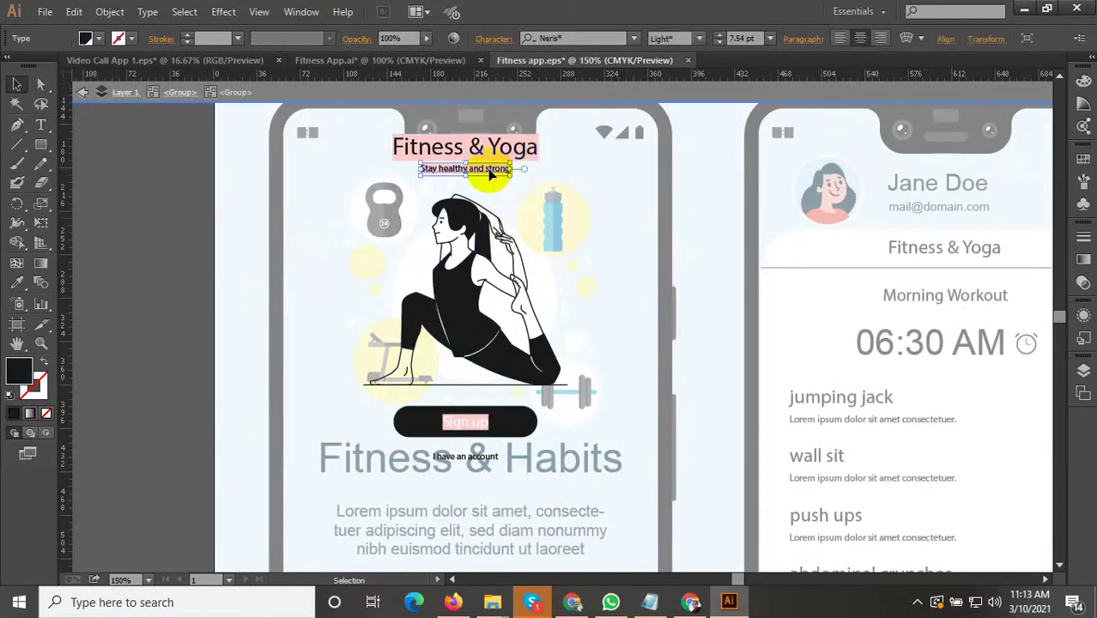
pyautogui.keyDown('shift'); pyautogui.click(527, 155); pyautogui.keyUp('shift')
pyautogui.press('Delete')
pyautogui.click(477, 422)
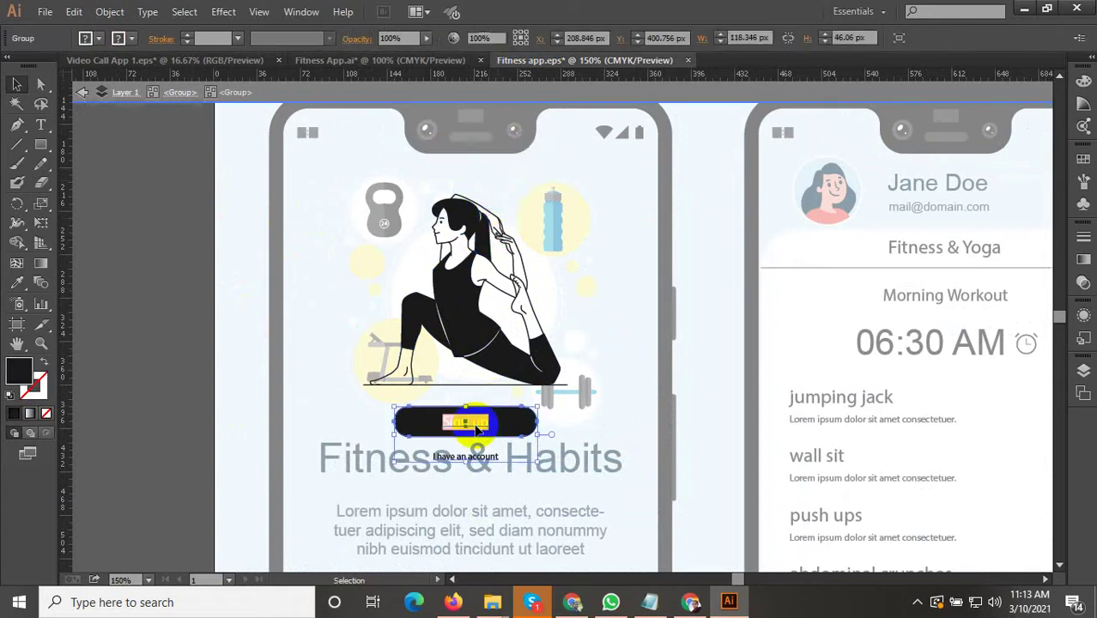
pyautogui.press('Delete')
# Step: Shrink the yoga woman in proportion and position her inside the white circle of the illustration
pyautogui.doubleClick(491, 359)
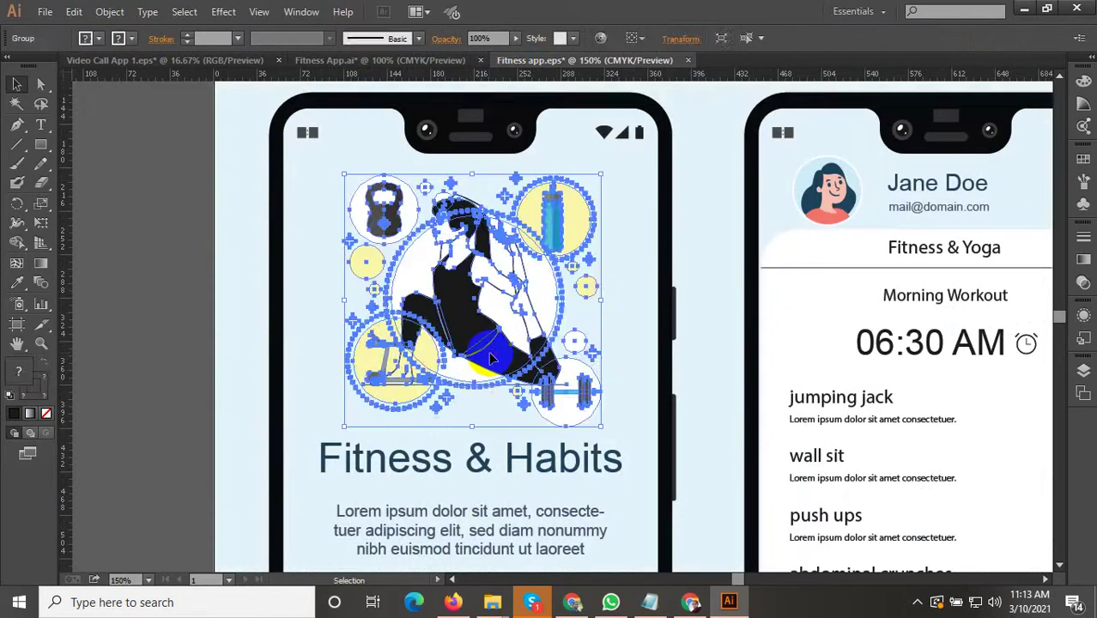
pyautogui.doubleClick(491, 359)
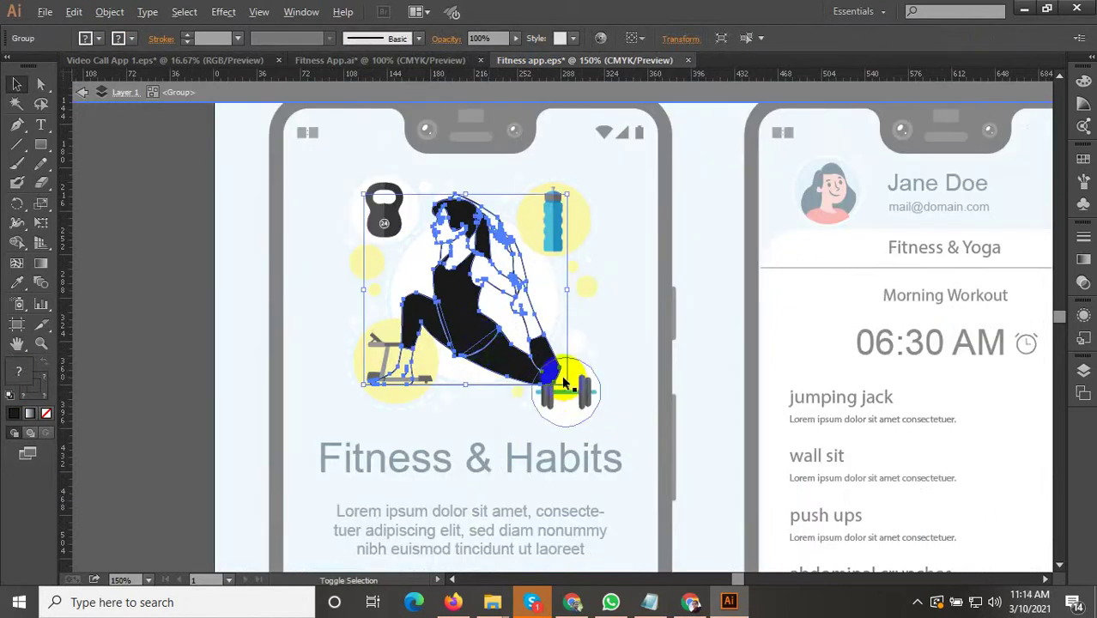
pyautogui.moveTo(566, 384); pyautogui.dragTo(528, 347)
pyautogui.moveTo(468, 315); pyautogui.dragTo(483, 314)
pyautogui.moveTo(495, 384); pyautogui.dragTo(423, 331)
pyautogui.scroll(-2, 423, 330)
pyautogui.scroll(4, 313, 360)
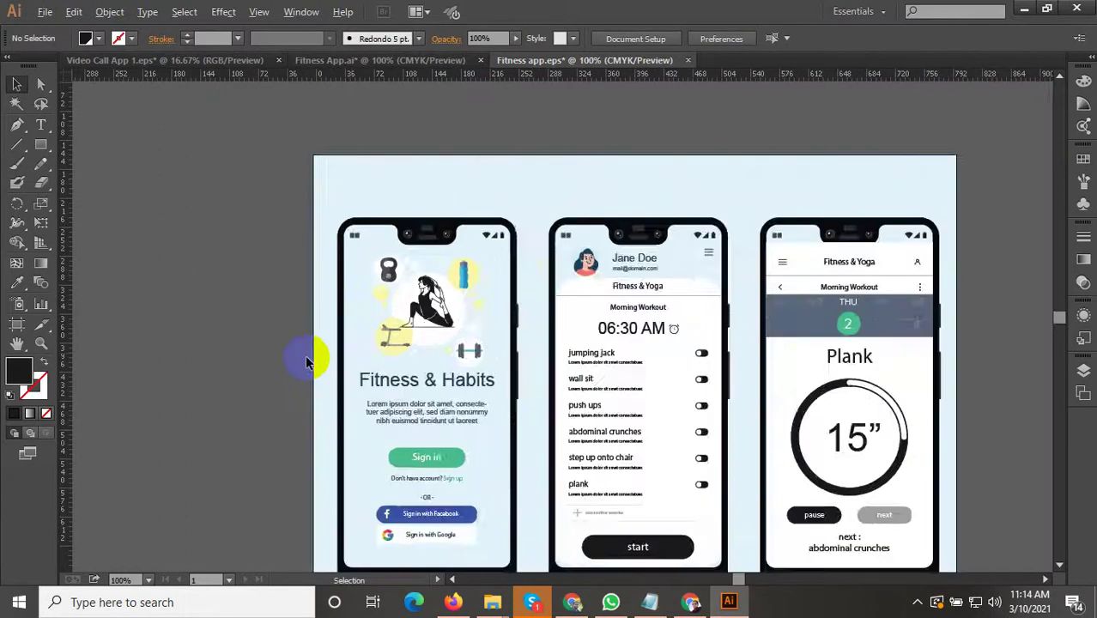
# Step: Move the treadmill with its yellow circle and dashed ring slightly down and left, away from the yoga woman
pyautogui.scroll(2, 426, 311)
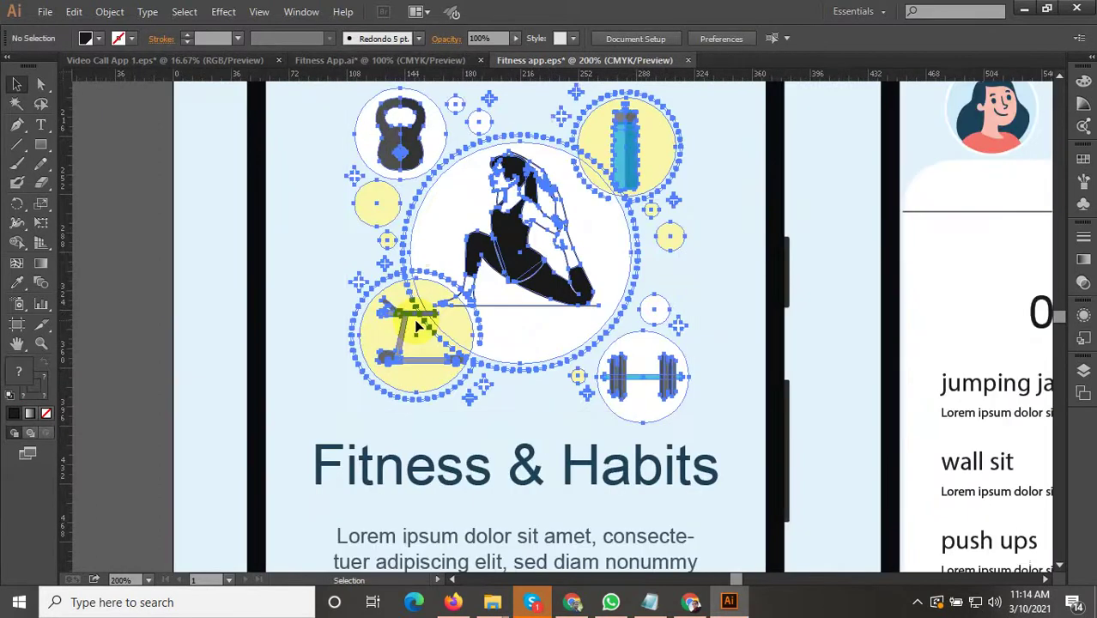
pyautogui.doubleClick(428, 318)
pyautogui.scroll(1, 408, 380)
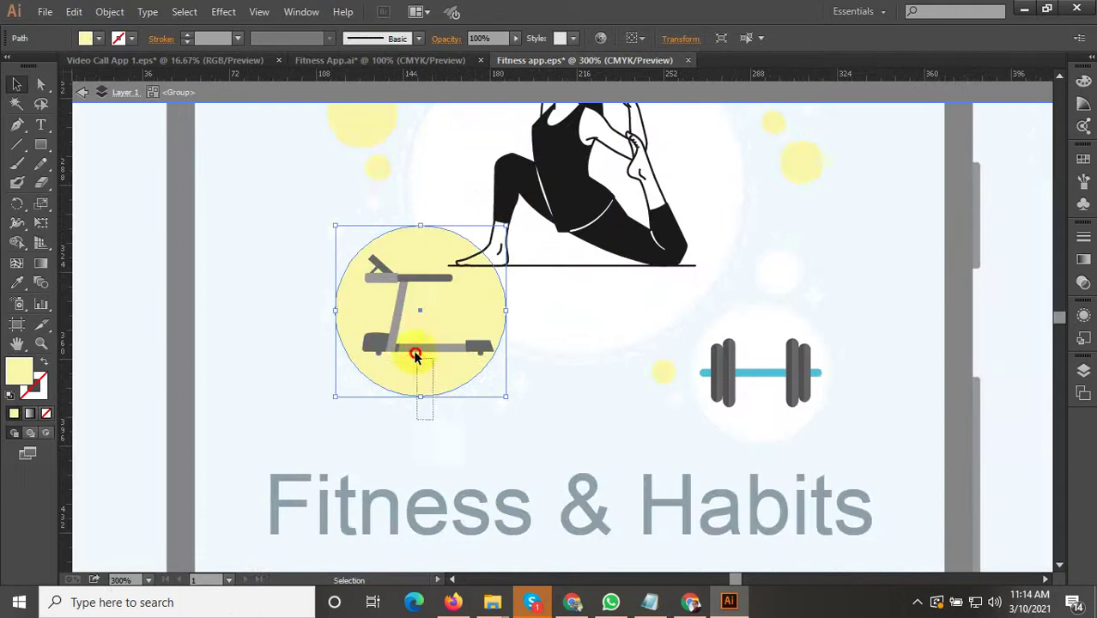
pyautogui.moveTo(414, 354); pyautogui.dragTo(341, 301)
pyautogui.keyDown('shift'); pyautogui.click(404, 197); pyautogui.keyUp('shift')
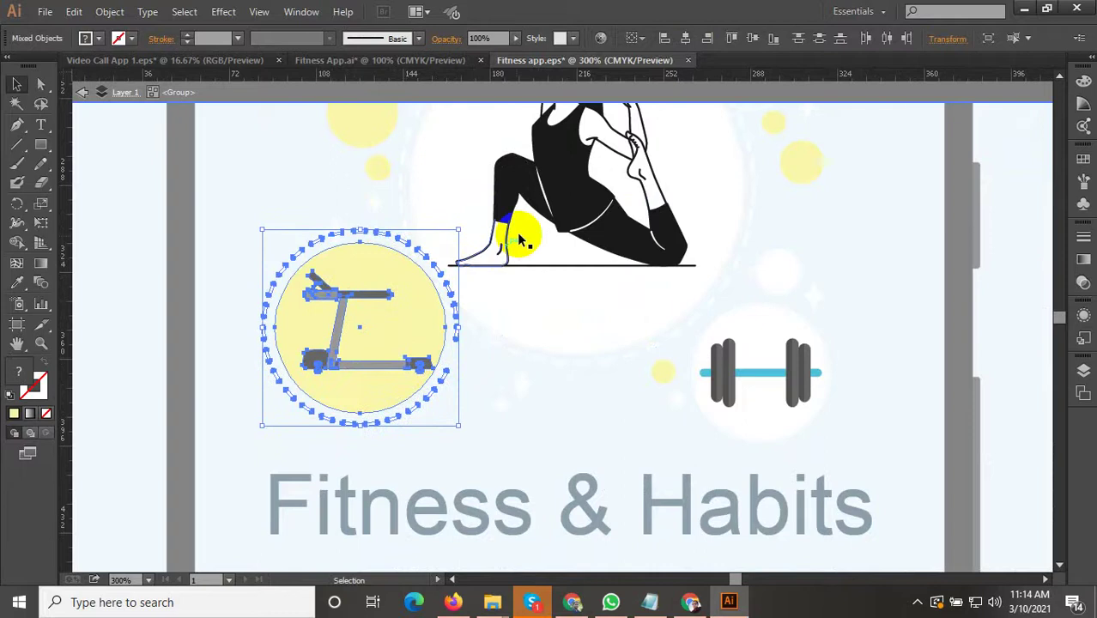
# Step: Enlarge the yoga woman slightly within the white circle and leave the illustration group
pyautogui.click(533, 197)
pyautogui.scroll(-1, 486, 290)
pyautogui.moveTo(576, 243); pyautogui.dragTo(648, 310)
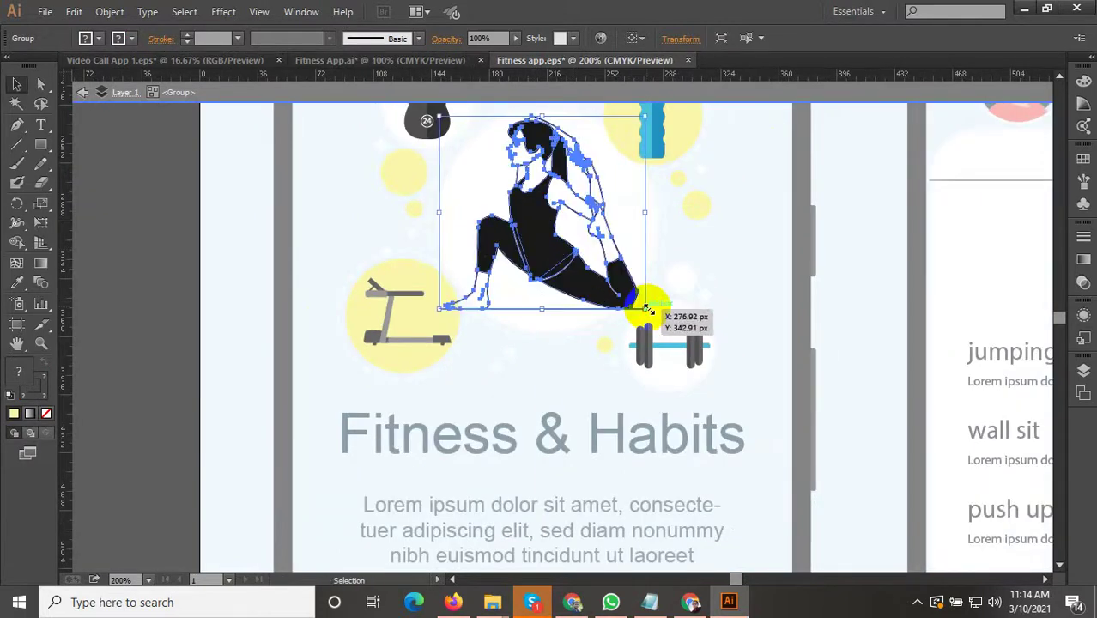
pyautogui.click(269, 318)
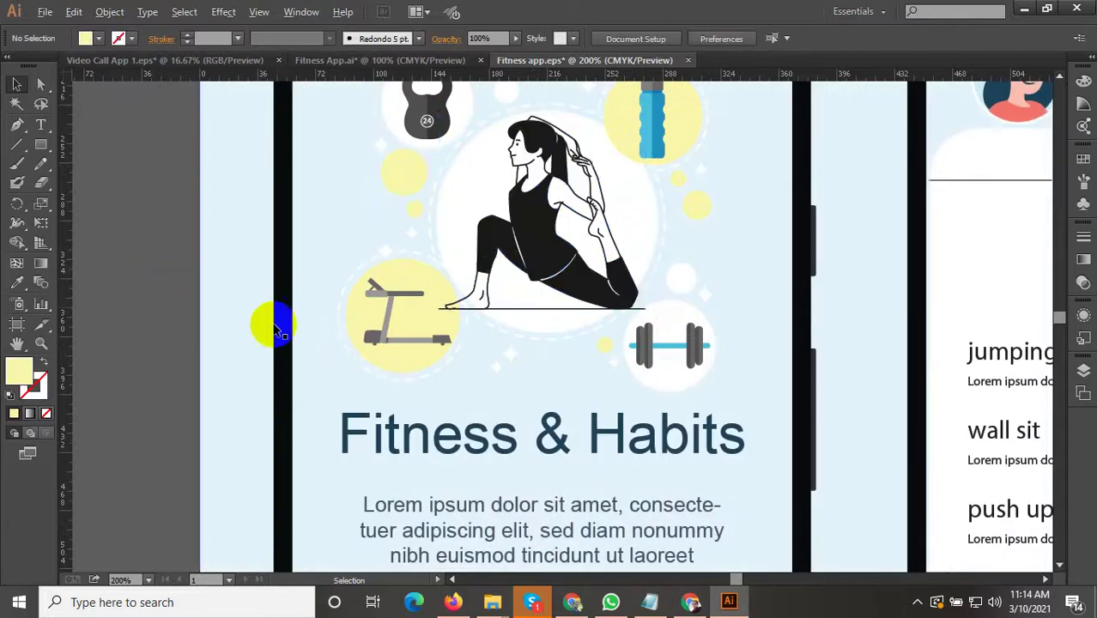
pyautogui.scroll(-2, 283, 335)
pyautogui.scroll(-3, 292, 352)
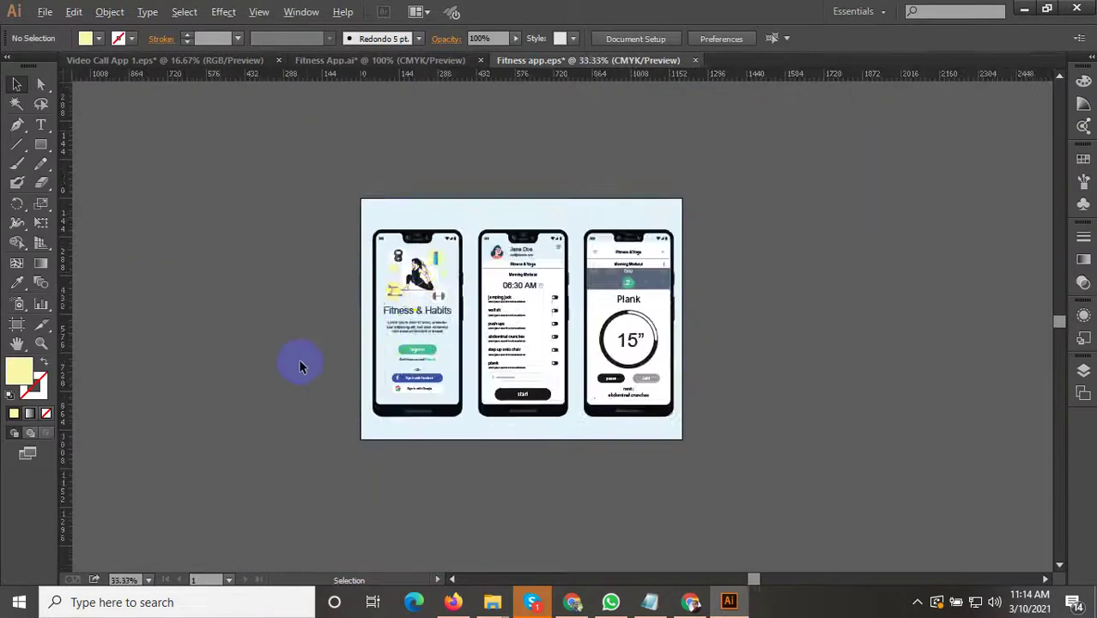
pyautogui.scroll(1, 297, 365)
pyautogui.scroll(1, 302, 358)
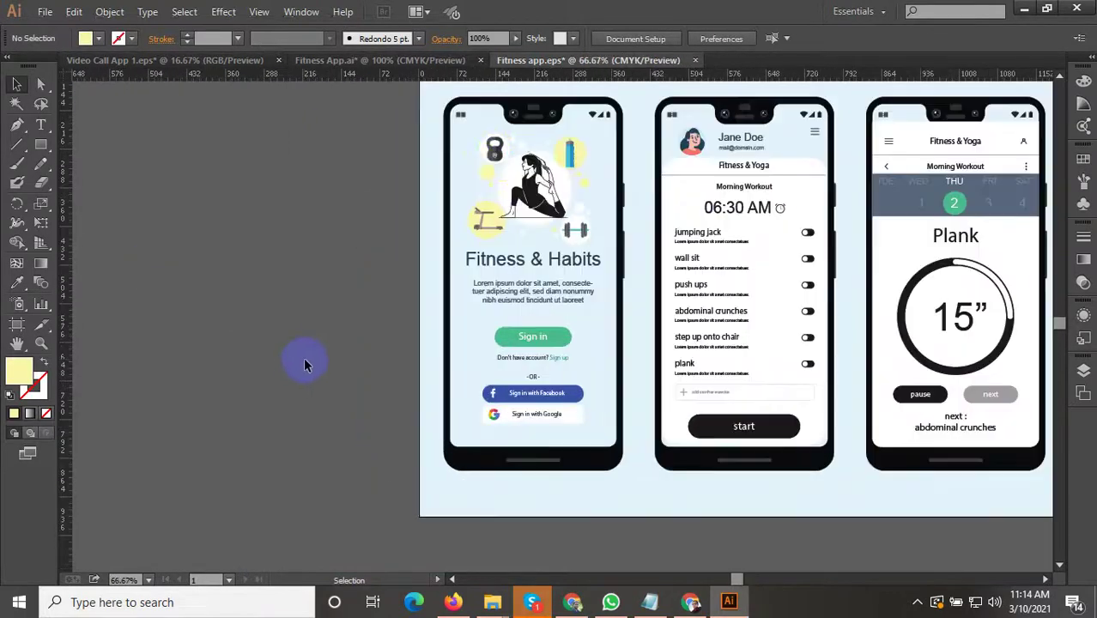
pyautogui.scroll(-2, 448, 343)
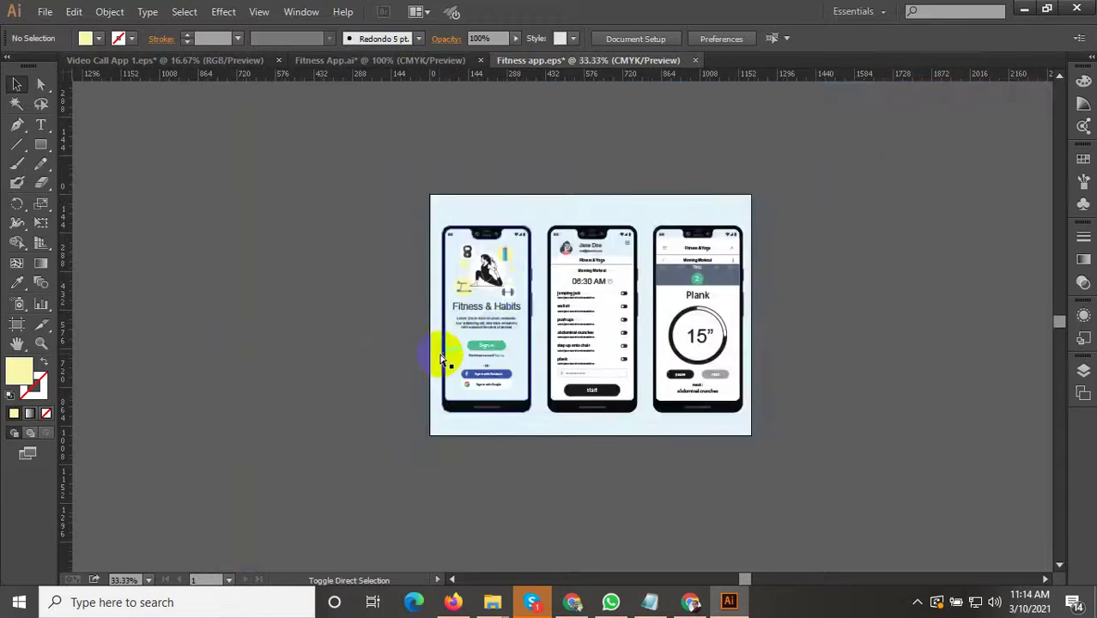
# Step: Save the design as an Illustrator CC EPS file named Fitness app 1 in the Fitness App folder
pyautogui.hotkey('ctrl', 'shift', 's')
pyautogui.click(206, 129)
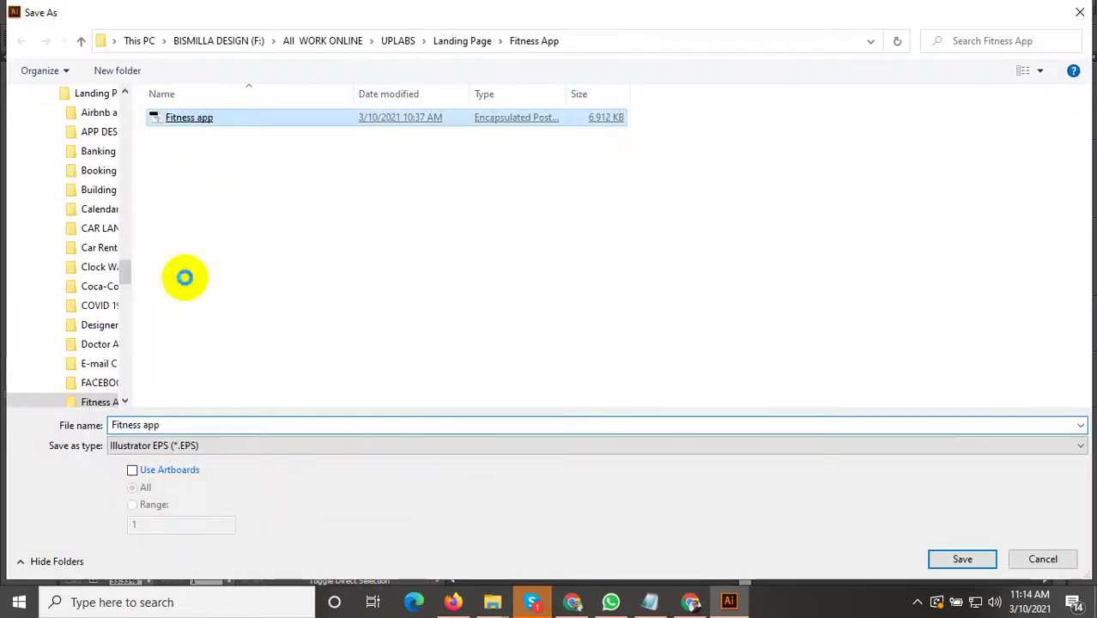
pyautogui.click(223, 427)
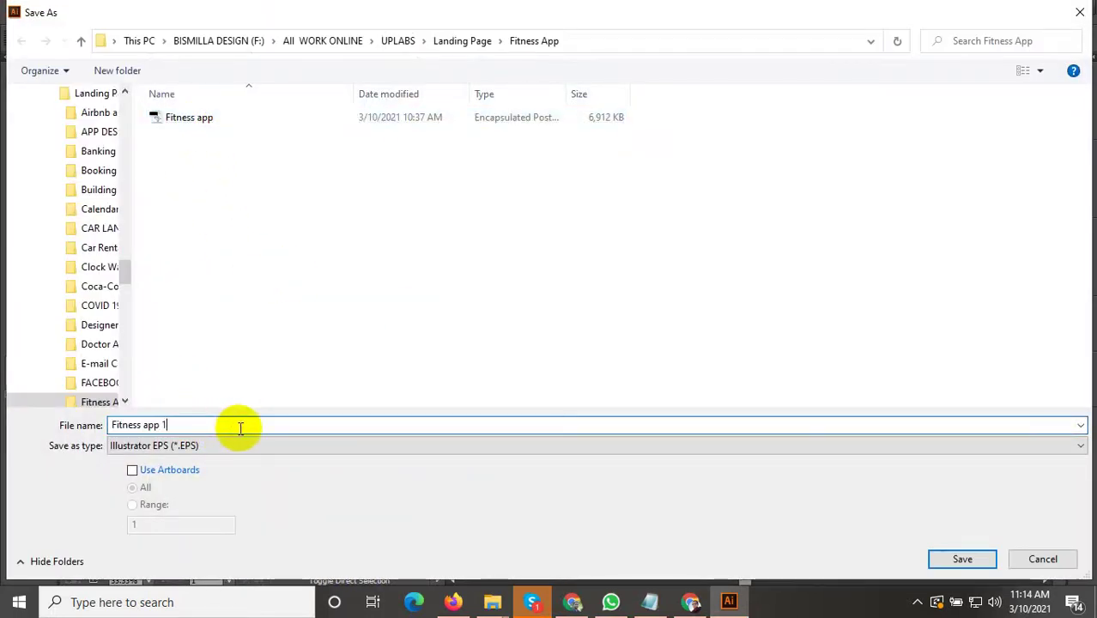
pyautogui.click(962, 558)
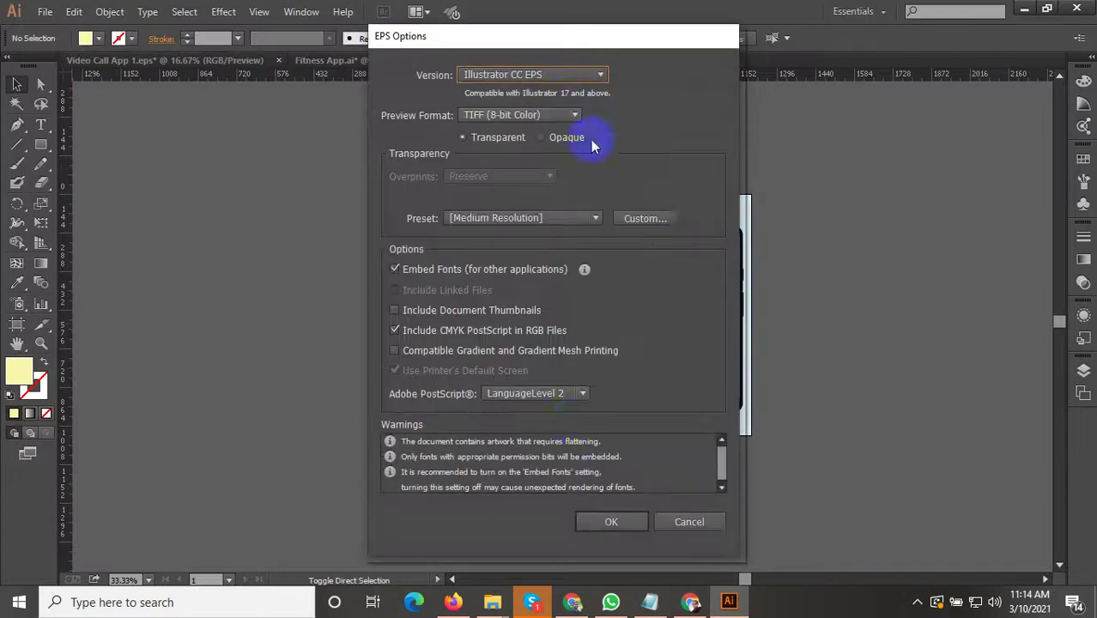
pyautogui.click(605, 521)
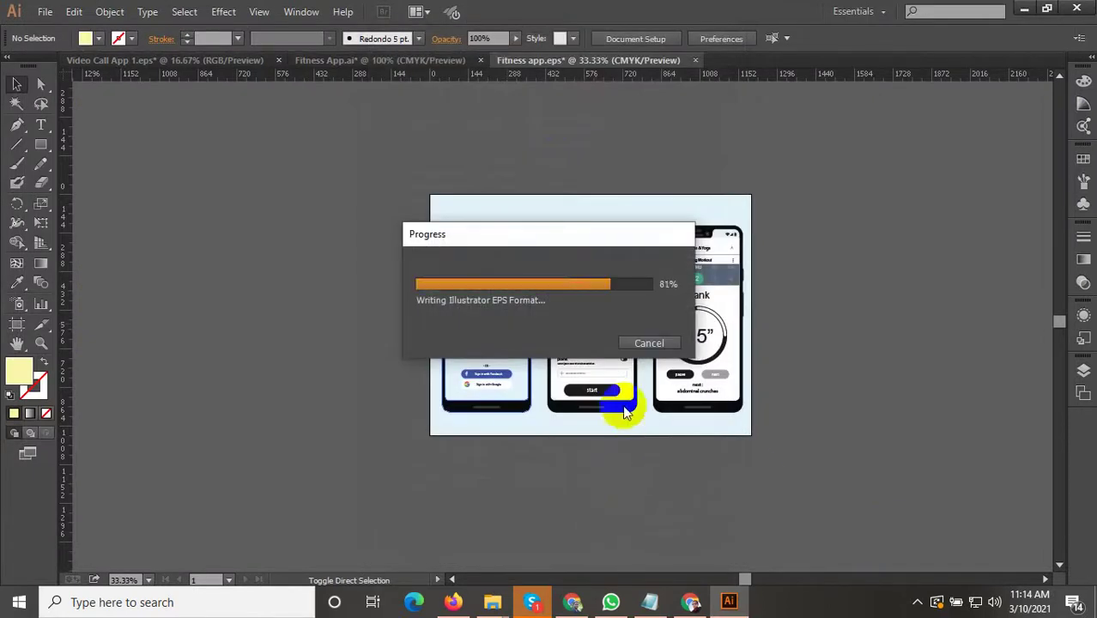
# Step: Export the artboard for web with the JPEG High preset at 1200 × 900 px as Fitness-app-1
pyautogui.hotkey('ctrl', 'alt', 'shift', 's')
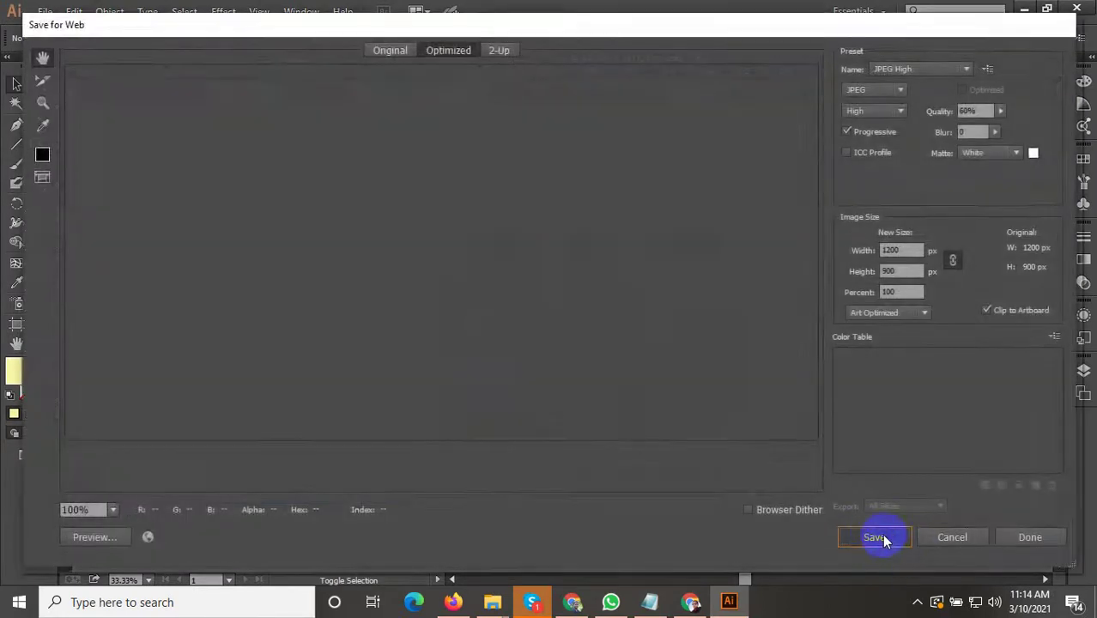
pyautogui.click(874, 537)
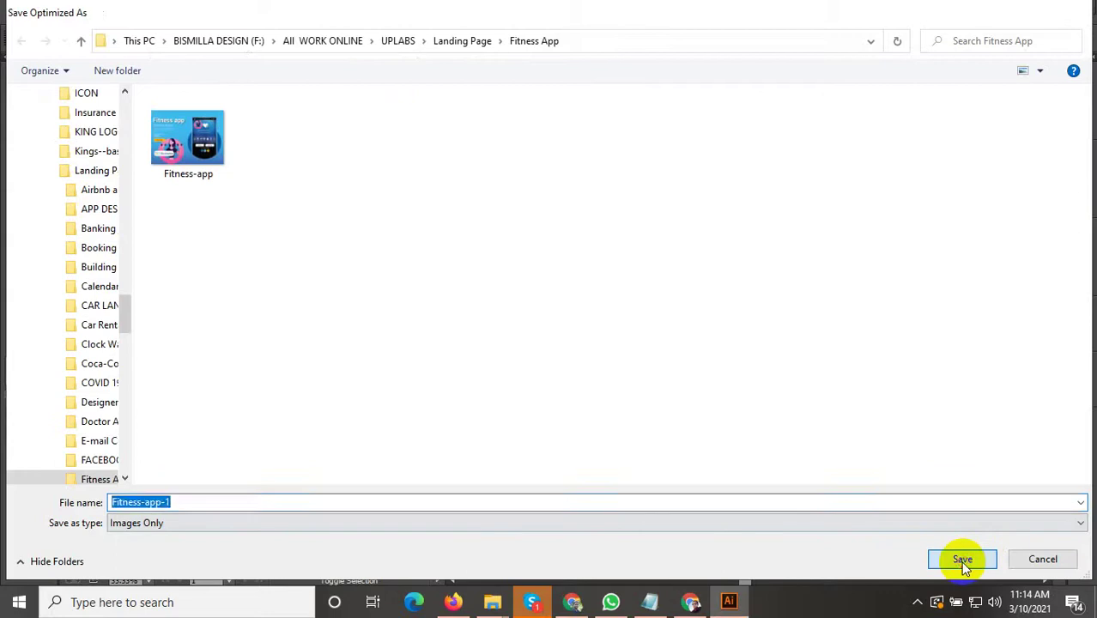
pyautogui.click(963, 559)
pyautogui.scroll(1, 485, 327)
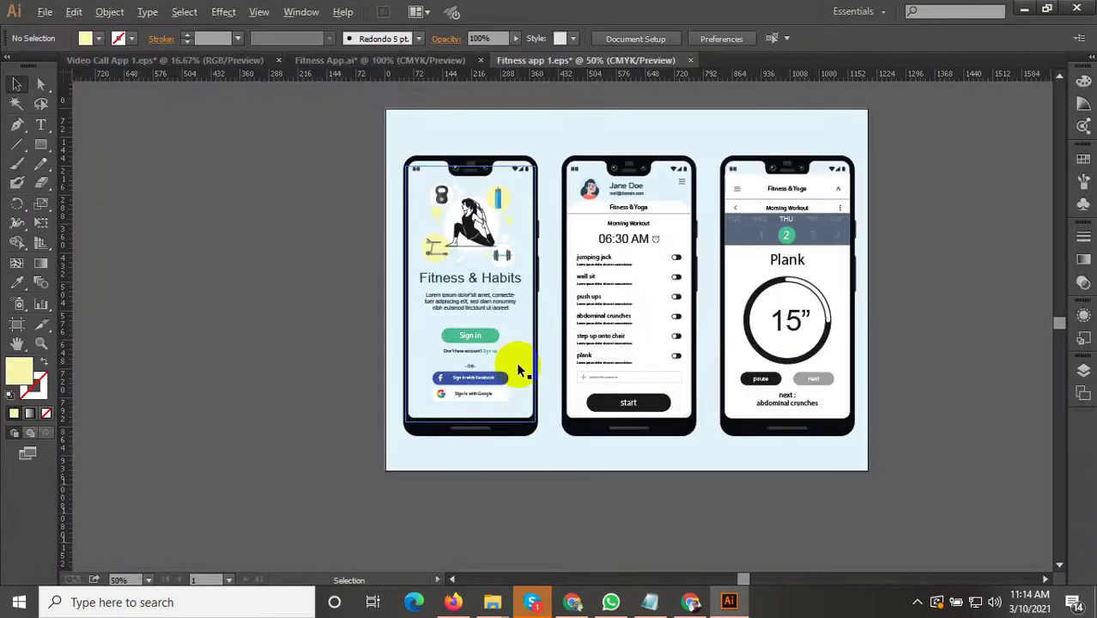
pyautogui.scroll(-1, 516, 362)
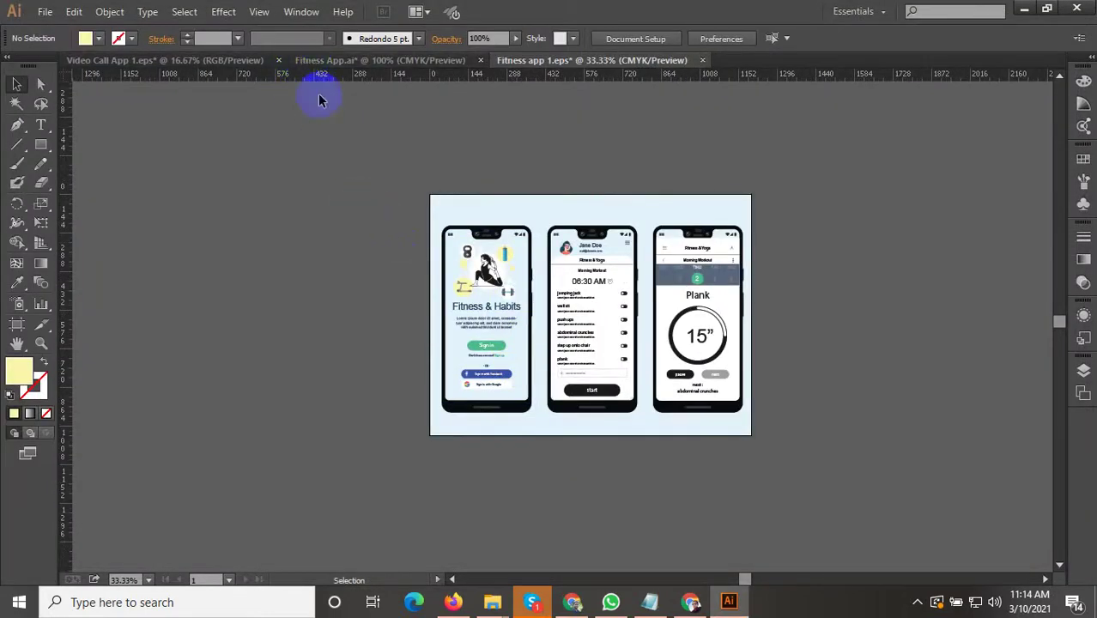
# Step: Return to Fitness App.ai, clear the selection and examine the reference illustrations and app screens below the artboard
pyautogui.click(352, 62)
pyautogui.click(477, 240)
pyautogui.scroll(-2, 819, 386)
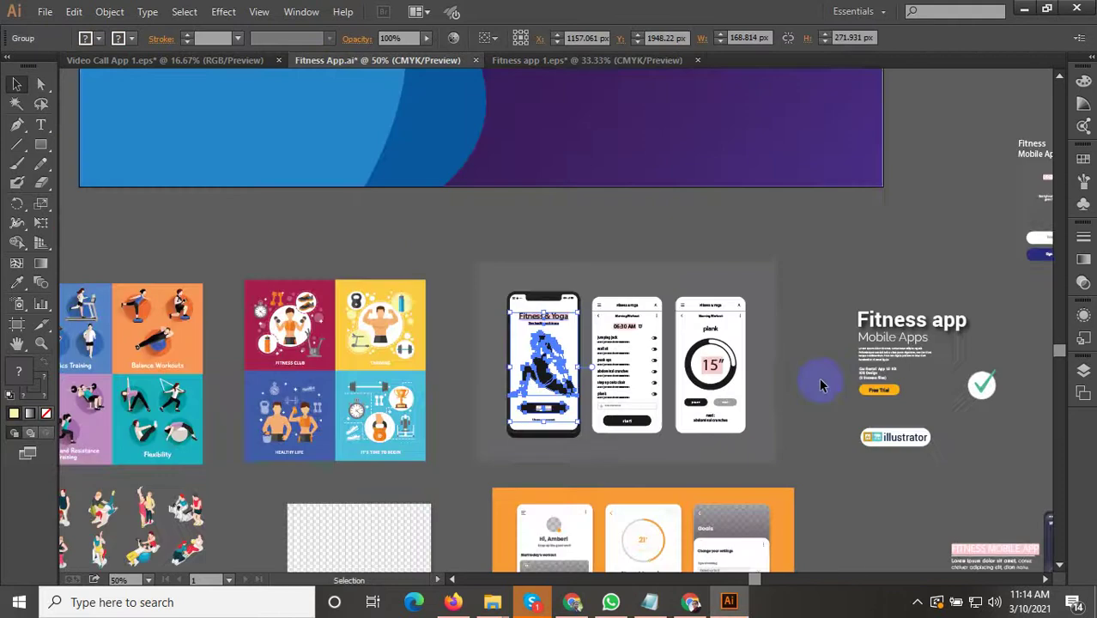
pyautogui.click(815, 360)
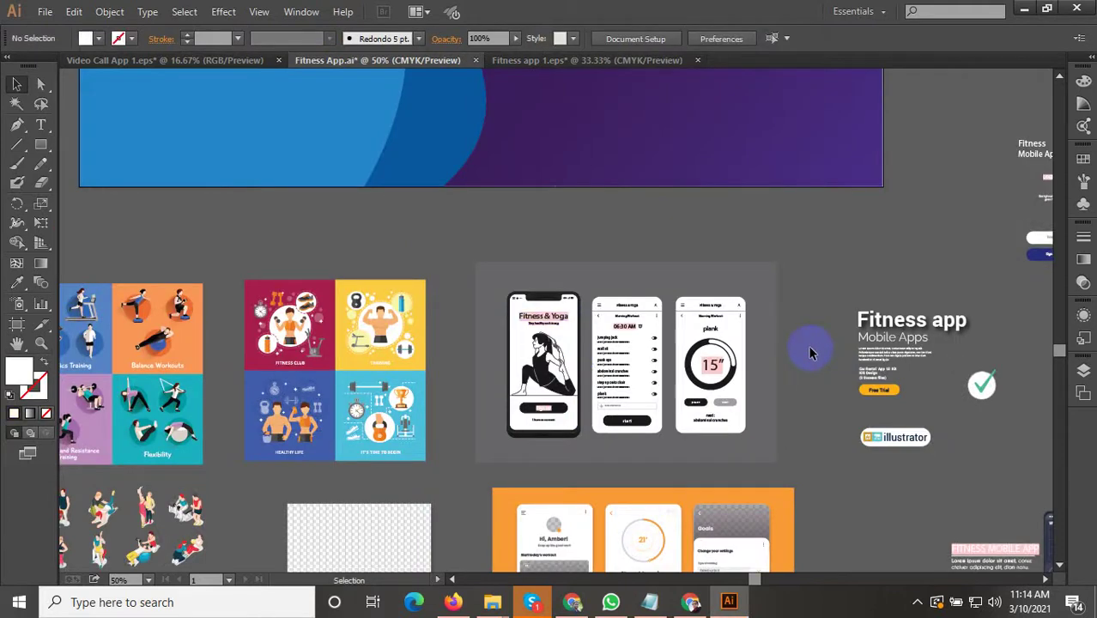
pyautogui.scroll(-2, 509, 374)
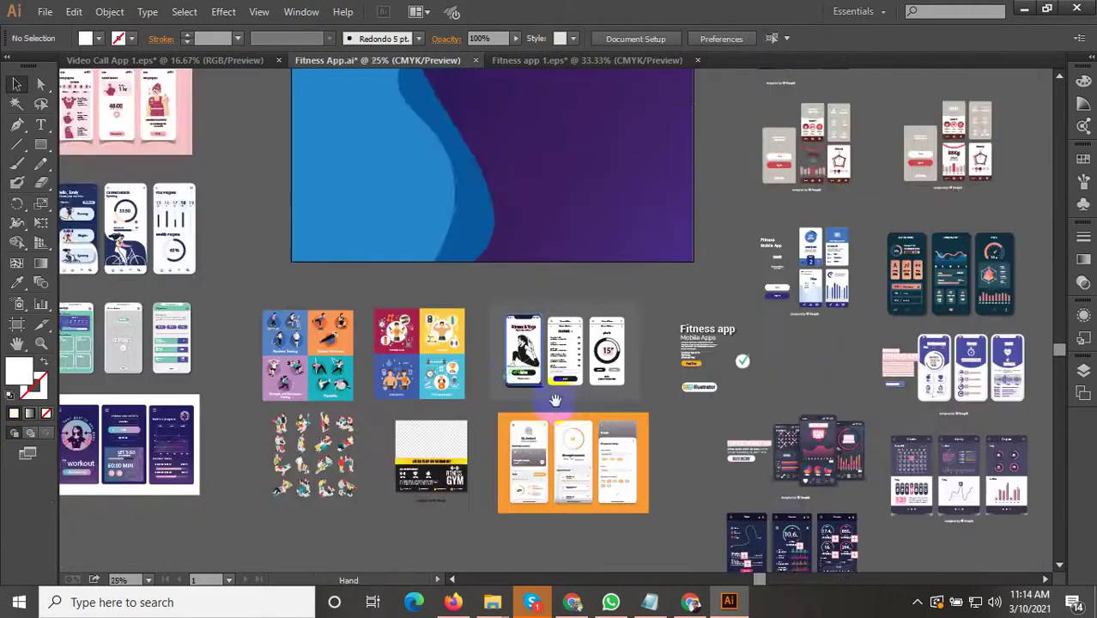
pyautogui.scroll(2, 767, 326)
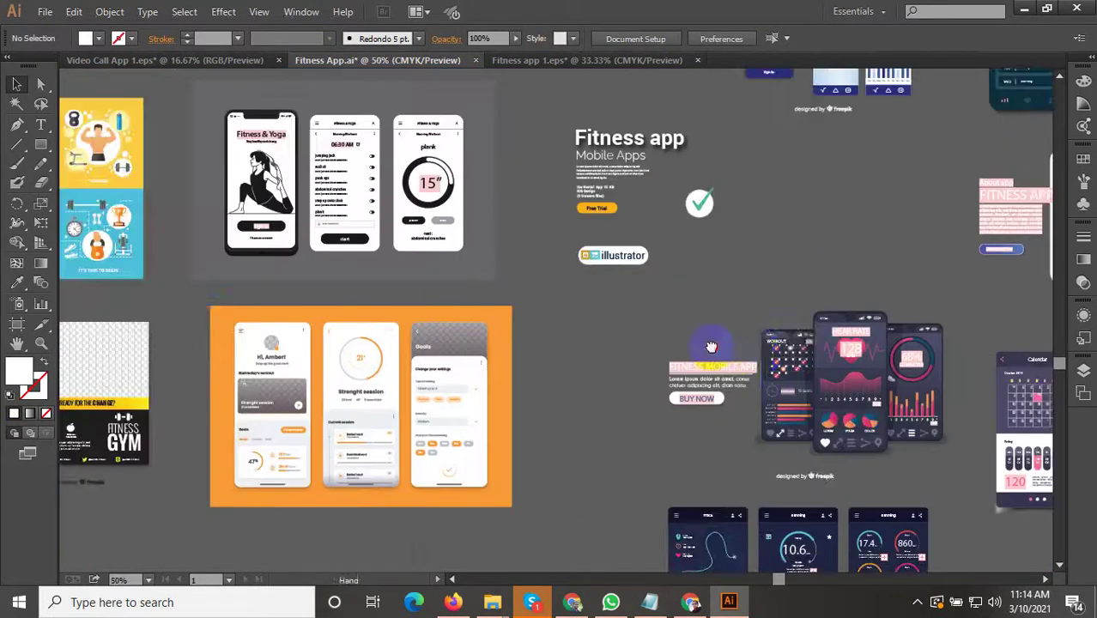
pyautogui.scroll(-2, 582, 363)
pyautogui.moveTo(589, 388); pyautogui.dragTo(701, 361)
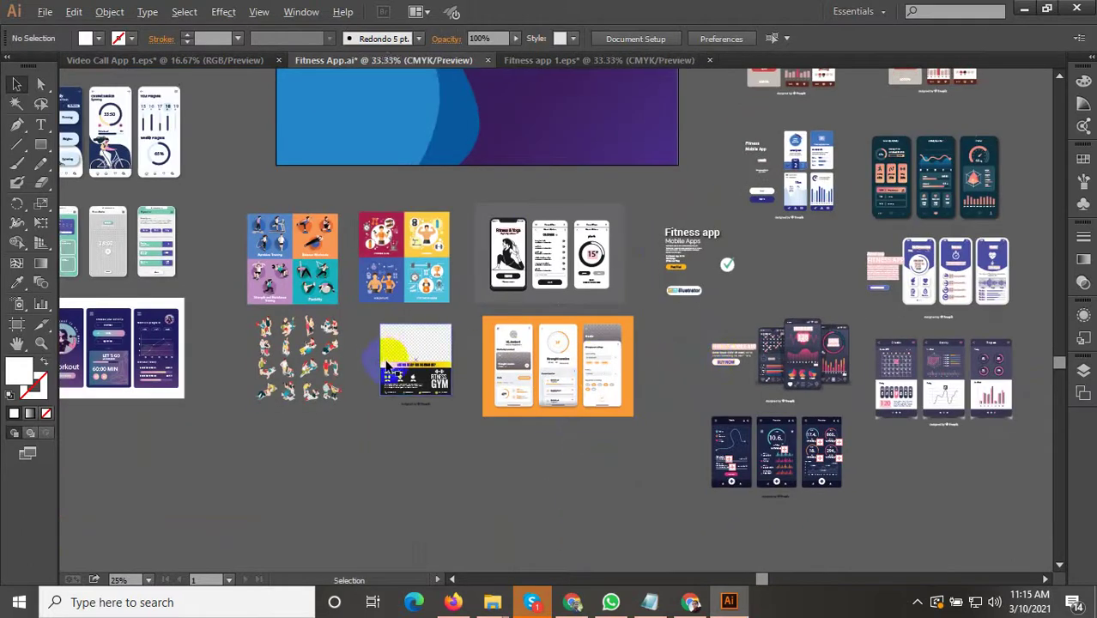
pyautogui.scroll(2, 386, 367)
pyautogui.moveTo(387, 401); pyautogui.dragTo(568, 443)
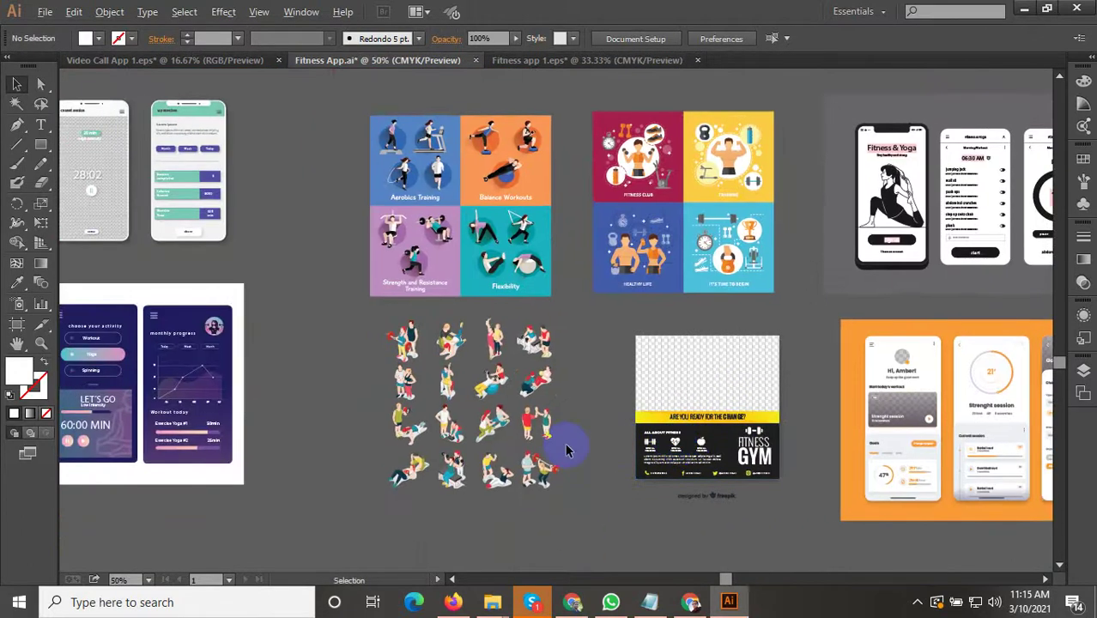
# Step: Examine the Fitness Gym flyer and the surrounding reference app screens for ideas for further screens
pyautogui.scroll(4, 526, 366)
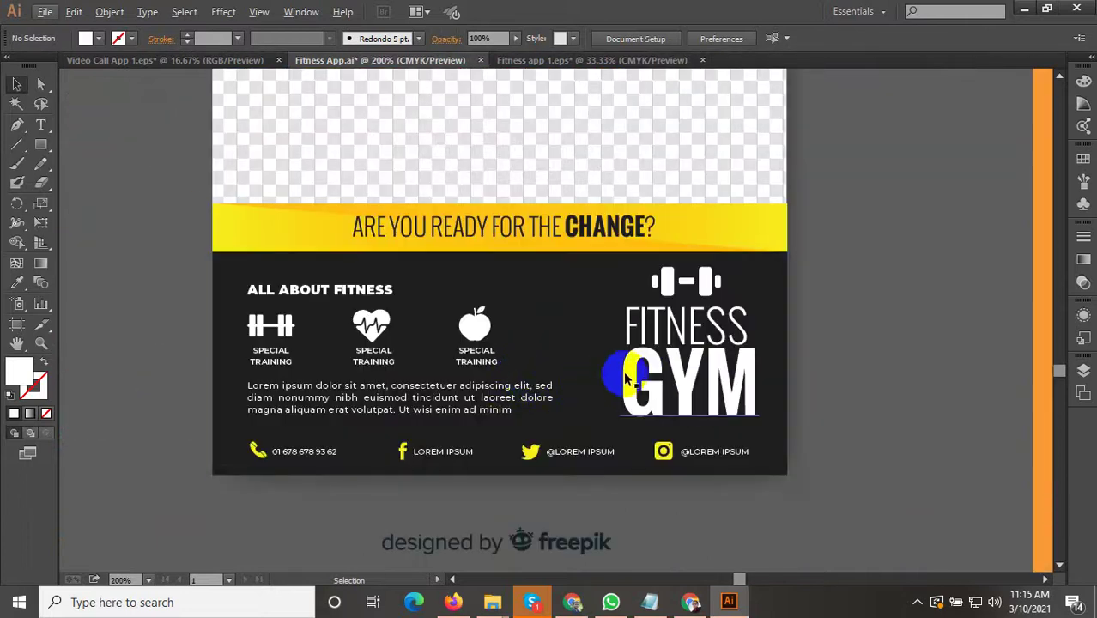
pyautogui.moveTo(158, 200); pyautogui.dragTo(813, 481)
pyautogui.click(700, 157)
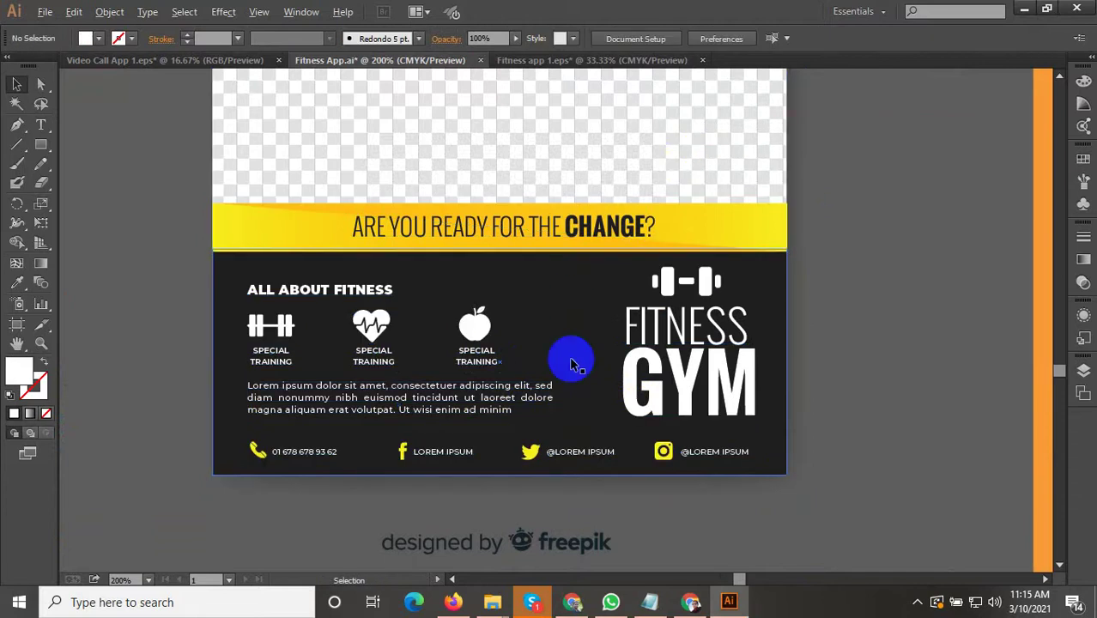
pyautogui.scroll(-2, 570, 363)
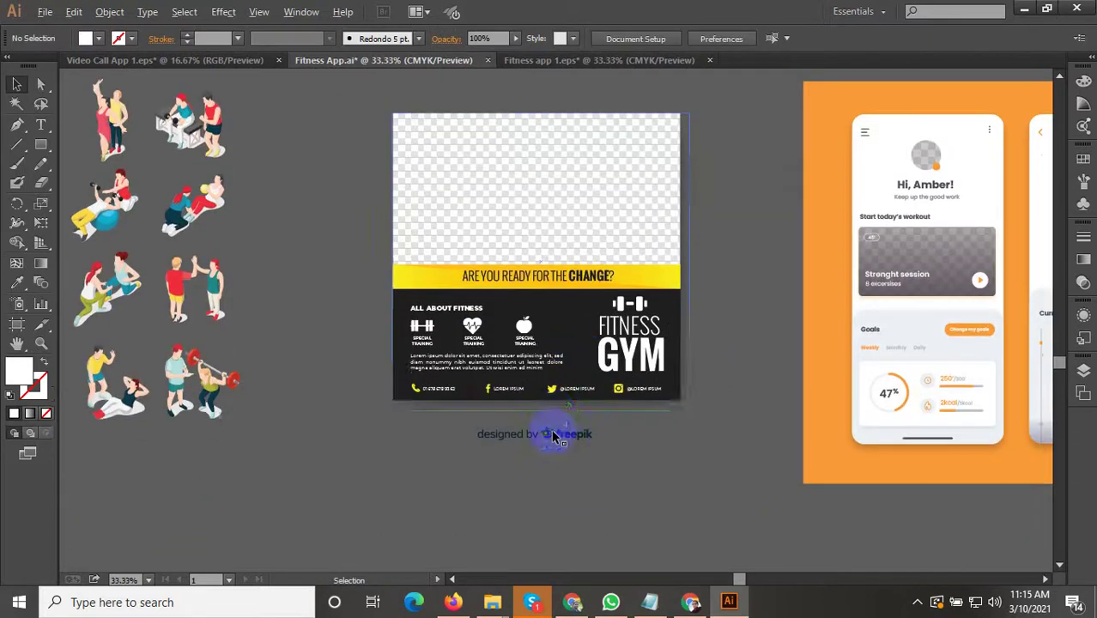
pyautogui.scroll(-6, 558, 437)
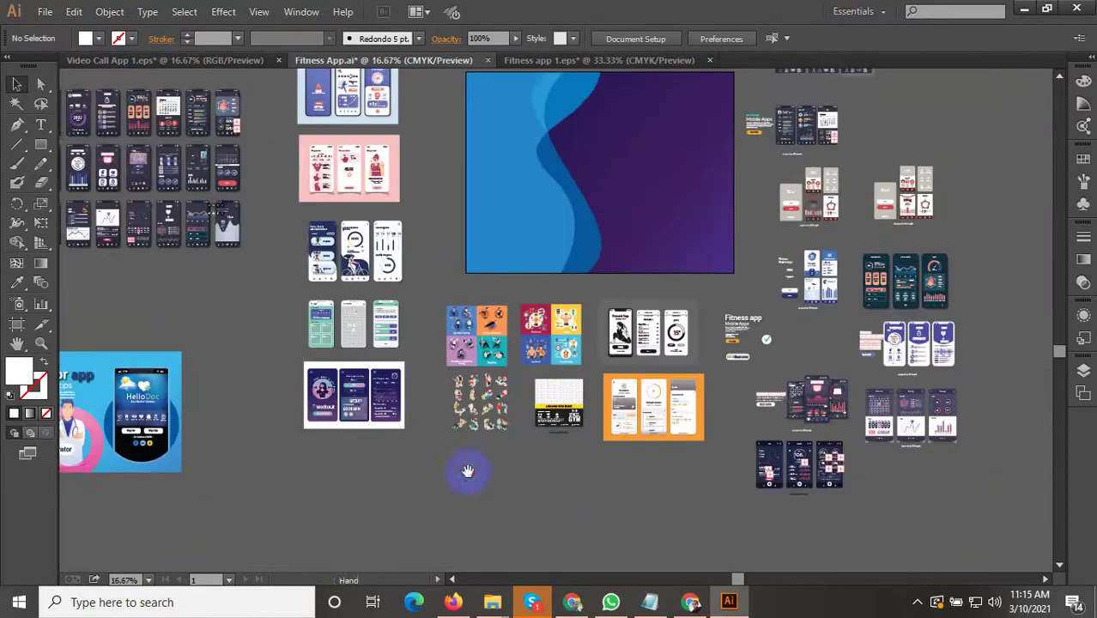
pyautogui.moveTo(468, 472); pyautogui.dragTo(473, 471)
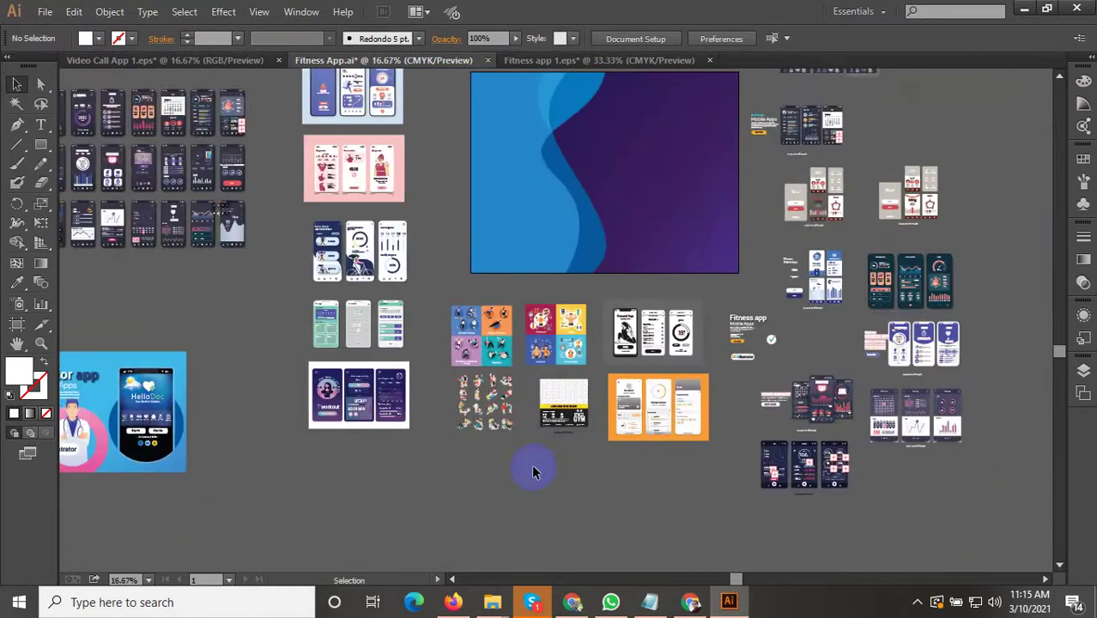
pyautogui.press('alt')
pyautogui.scroll(4, 308, 271)
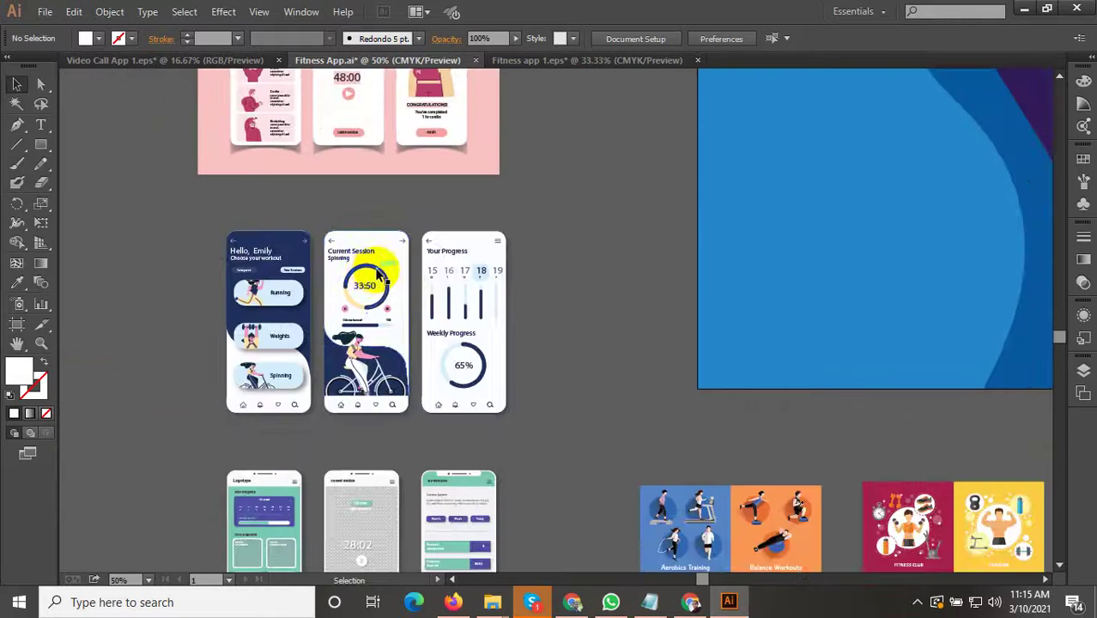
# Step: Copy the three navy-and-white workout, current session and progress reference screens, and return to the Fitness app 1.eps document
pyautogui.moveTo(385, 391); pyautogui.dragTo(585, 392)
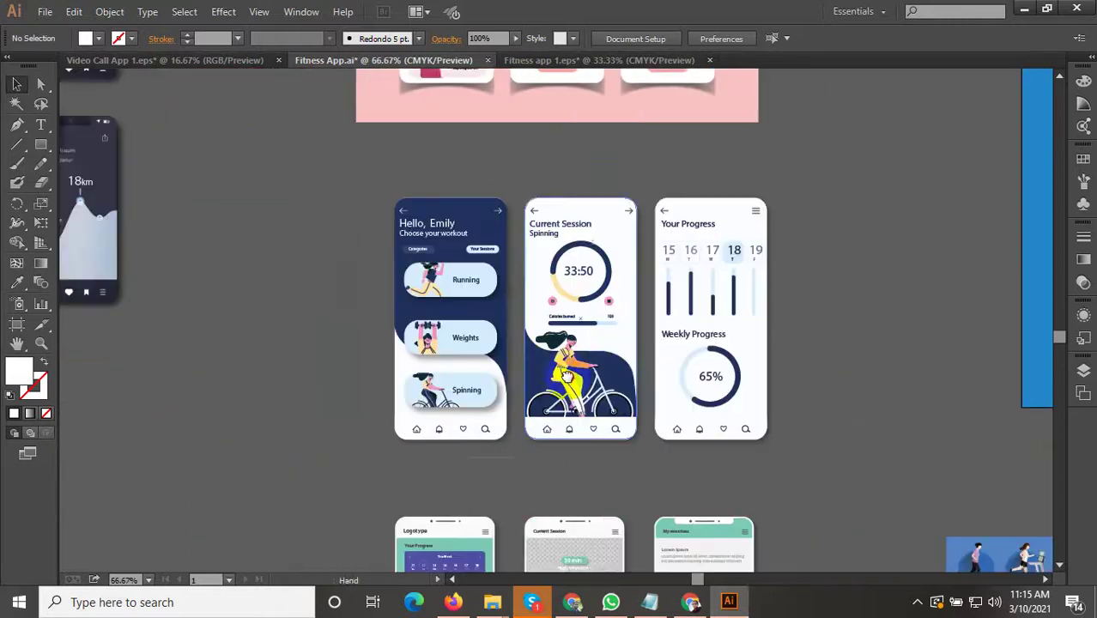
pyautogui.click(326, 170)
pyautogui.press('a')
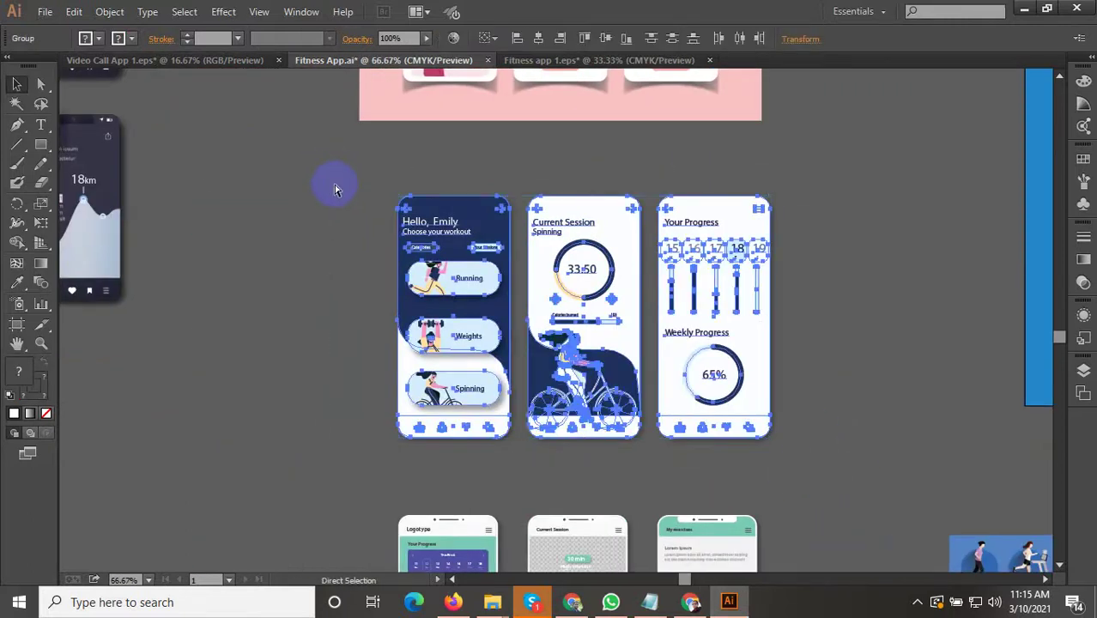
pyautogui.click(519, 61)
# Step: Move all three finished phone mockups together off the artboard onto the empty canvas to its right, leaving the background in place
pyautogui.moveTo(796, 365); pyautogui.dragTo(658, 345)
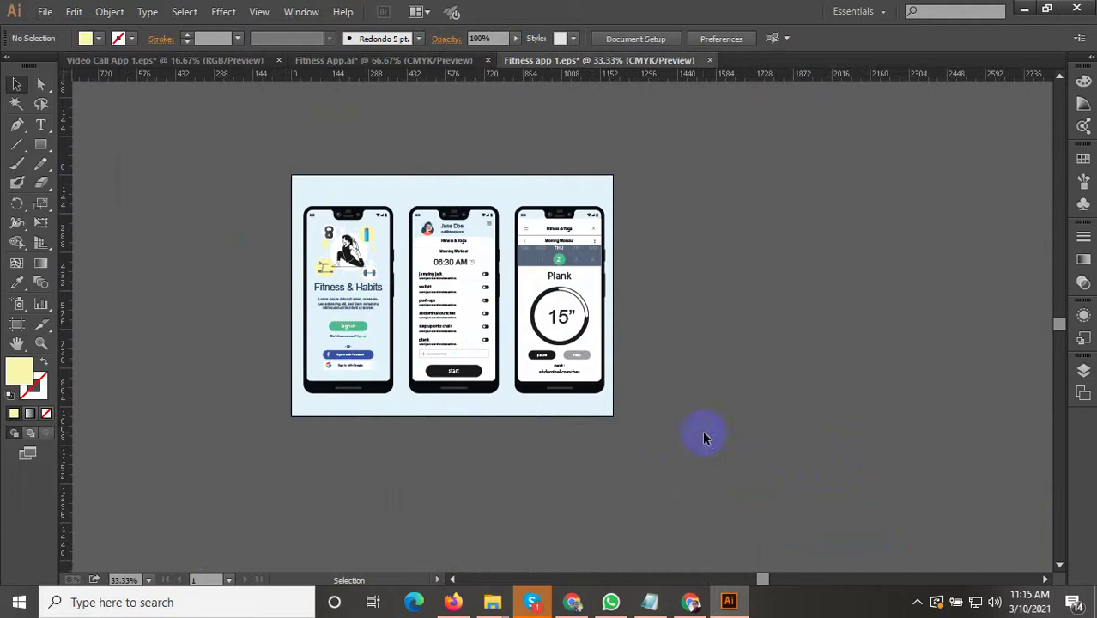
pyautogui.moveTo(682, 433); pyautogui.dragTo(321, 185)
pyautogui.hscroll(3, 387, 275)
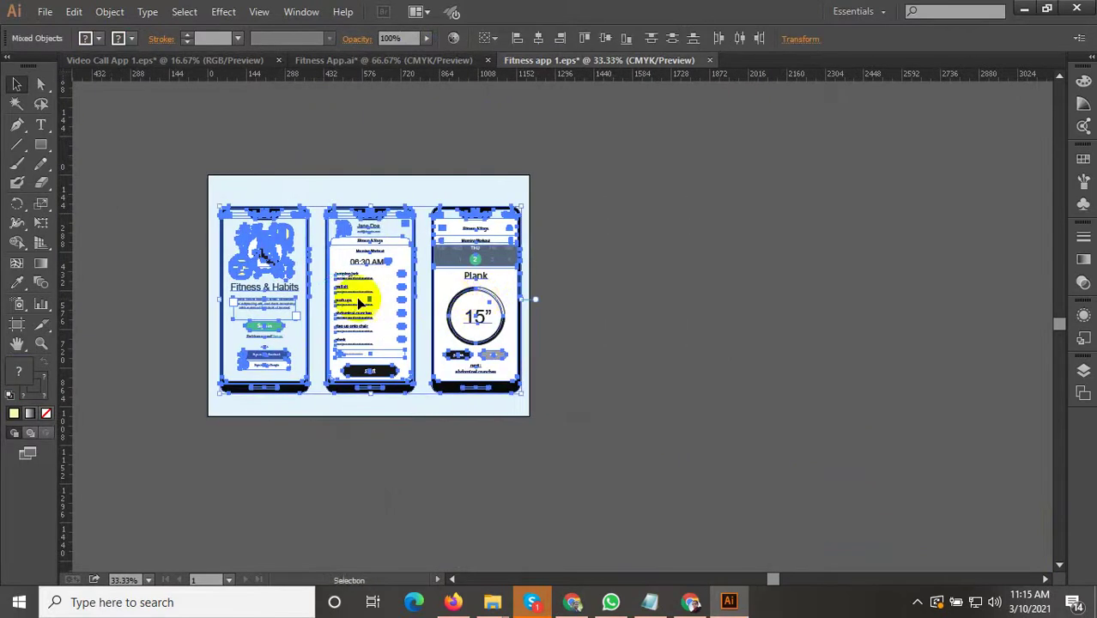
pyautogui.moveTo(355, 299); pyautogui.dragTo(605, 262)
pyautogui.moveTo(892, 291); pyautogui.dragTo(648, 284)
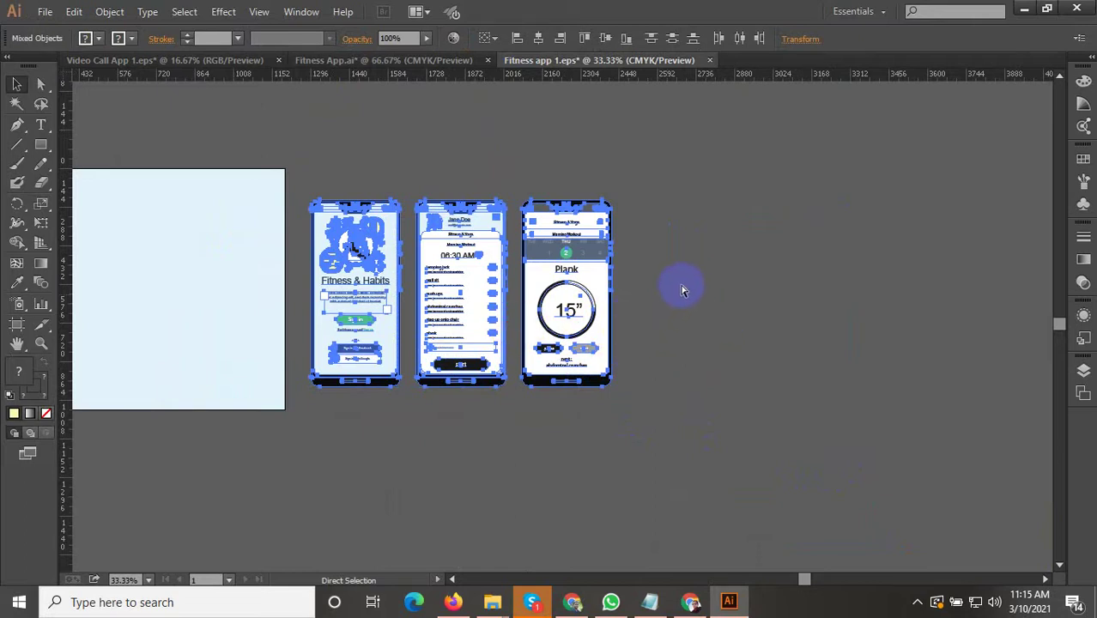
# Step: Paste the three copied reference screens beside the phone mockups and enlarge them together to about 1028 × 669 px, matching the phones' height
pyautogui.click(706, 275)
pyautogui.click(646, 338)
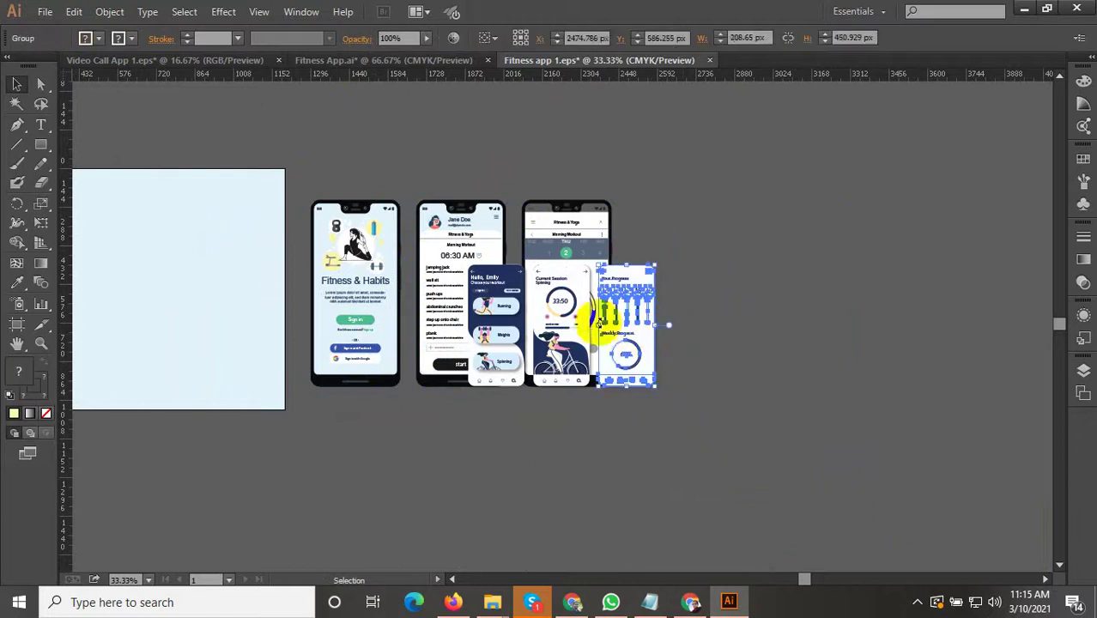
pyautogui.keyDown('shift'); pyautogui.click(573, 326); pyautogui.keyUp('shift')
pyautogui.keyDown('shift'); pyautogui.click(503, 318); pyautogui.keyUp('shift')
pyautogui.moveTo(627, 305); pyautogui.dragTo(734, 307)
pyautogui.moveTo(740, 221); pyautogui.dragTo(668, 242)
pyautogui.moveTo(768, 285); pyautogui.dragTo(858, 222)
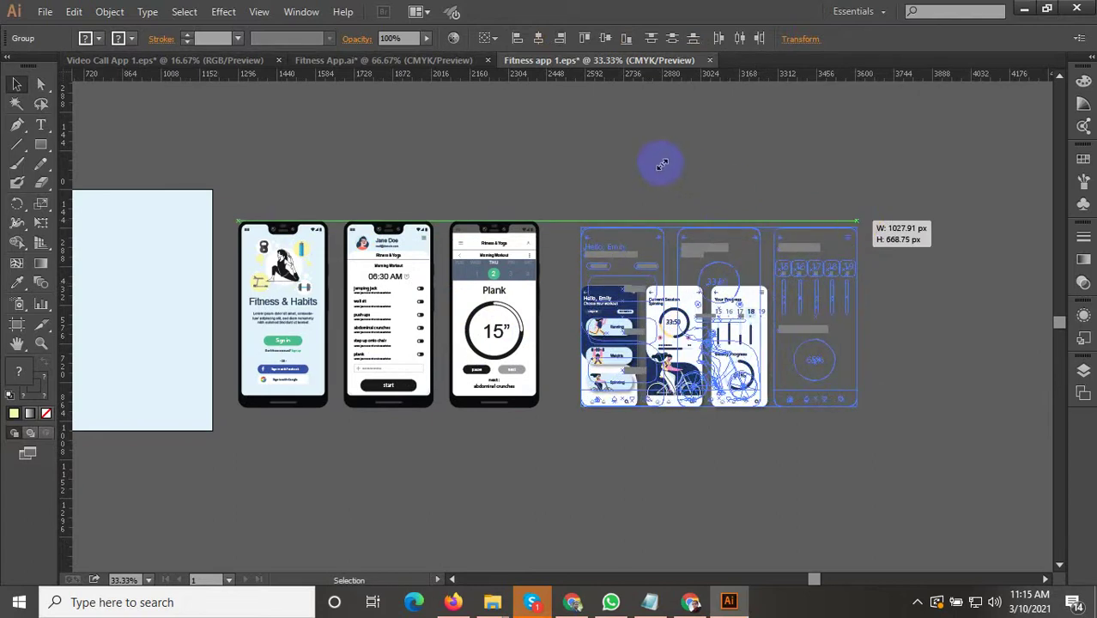